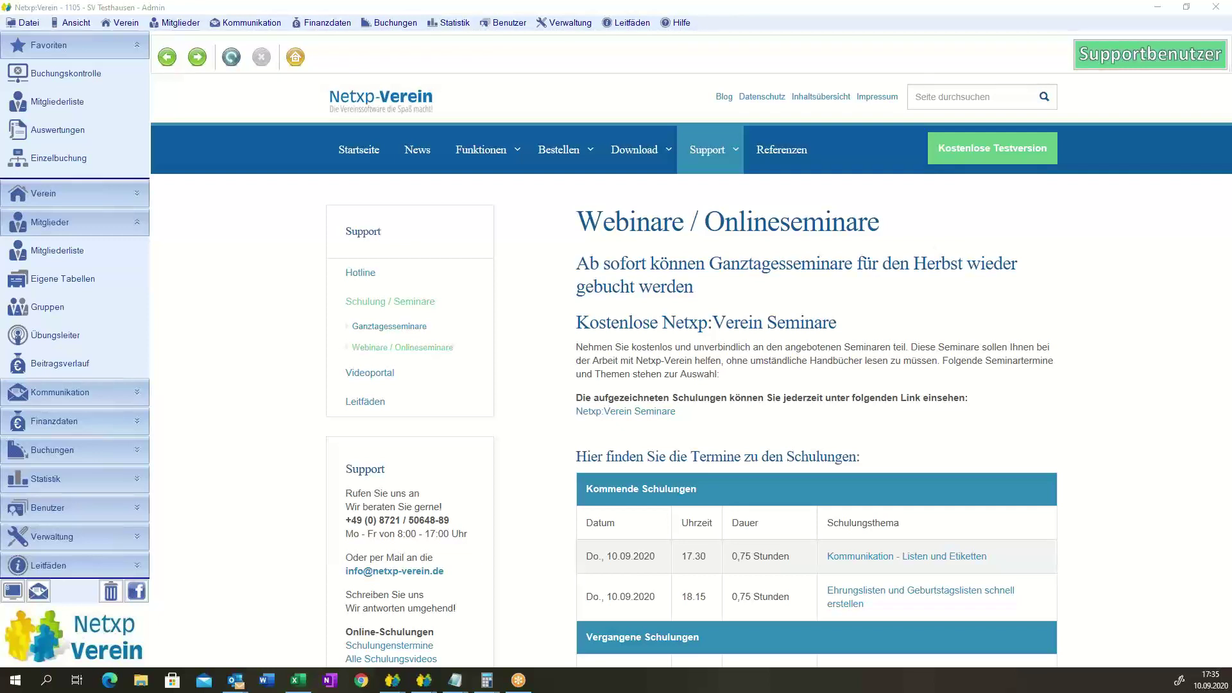
- Open the Vorlagen overview in the Kommunikation area and expand the Netxp:Verein-Standardvorlagen group
click(137, 222)
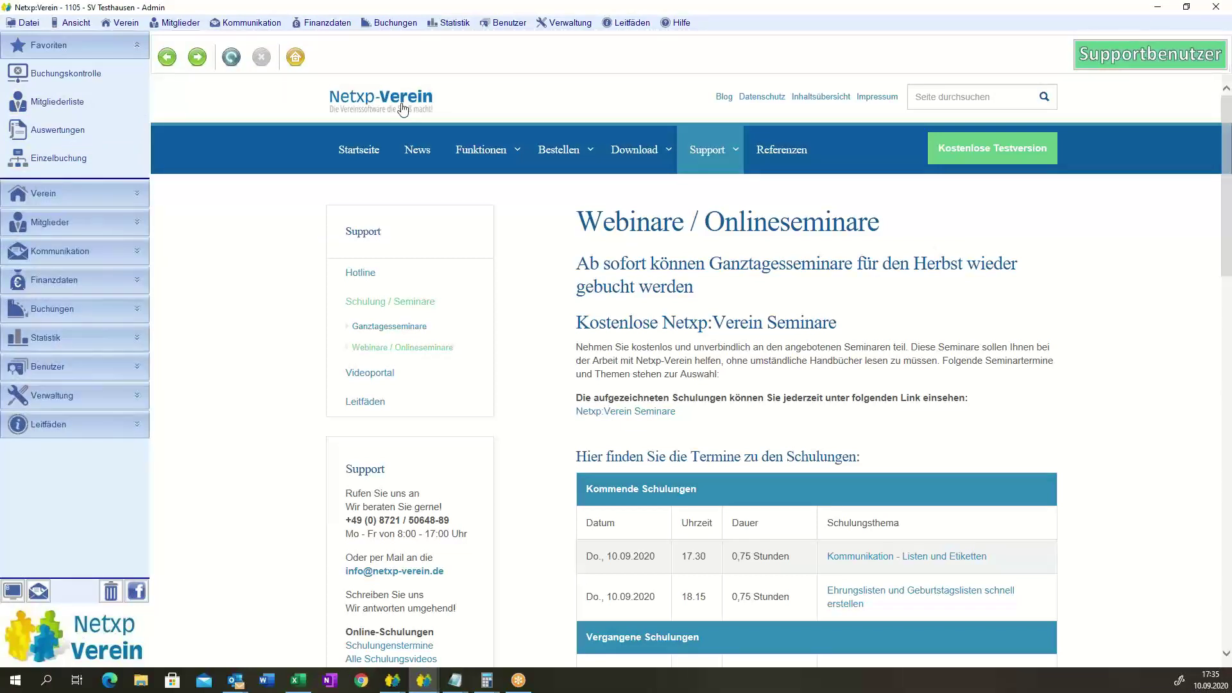
click(72, 257)
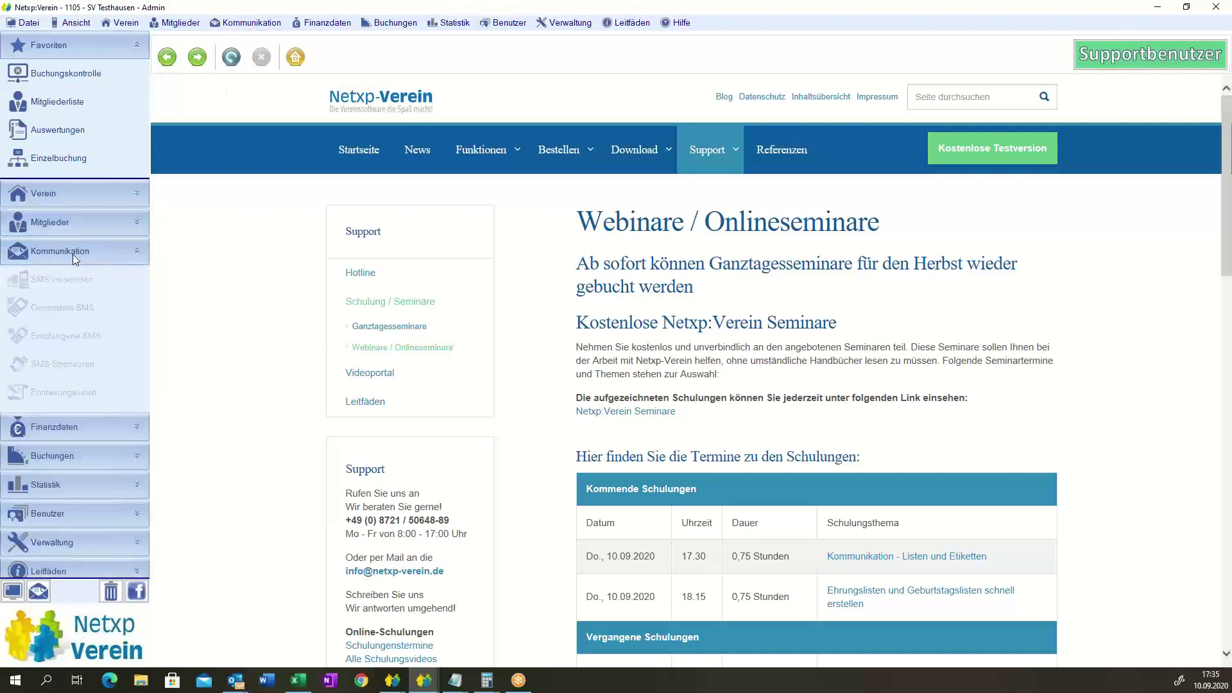
click(41, 421)
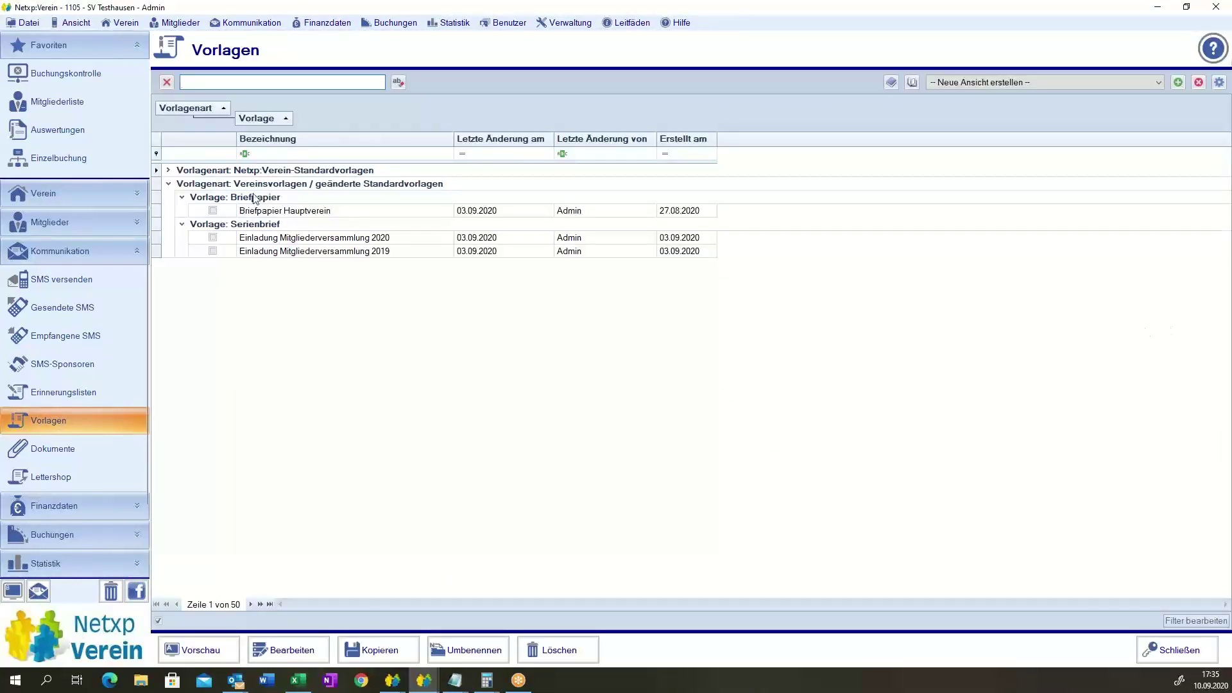
click(270, 185)
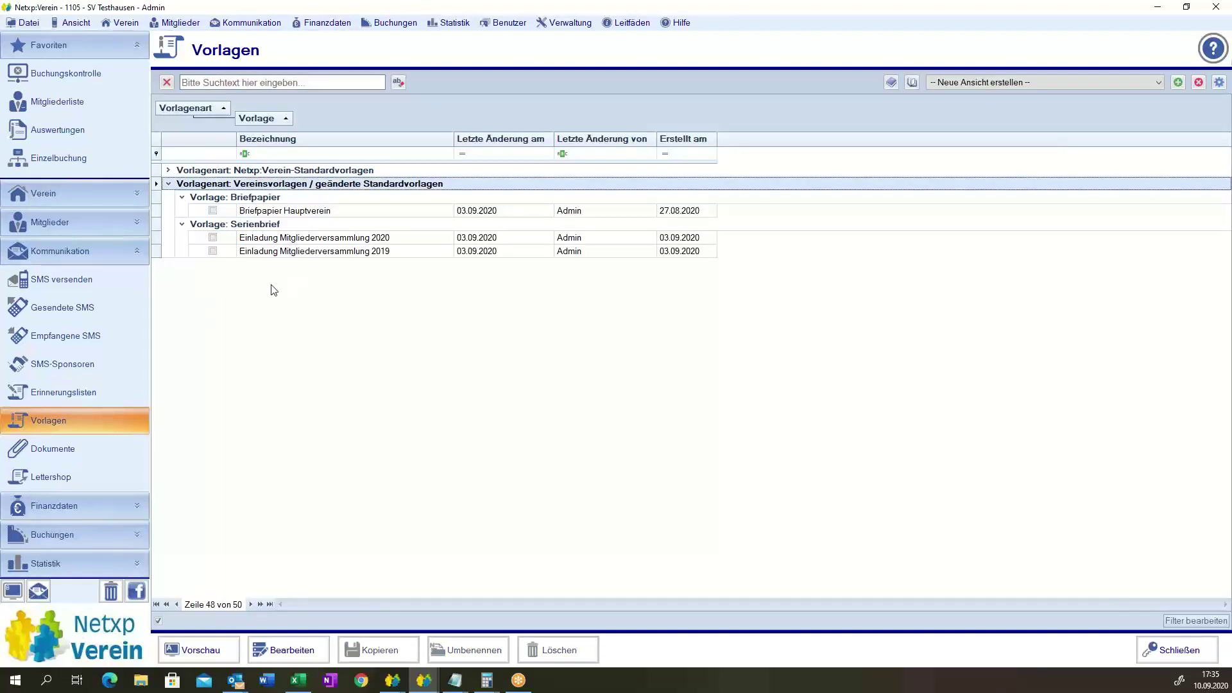
click(168, 184)
click(169, 172)
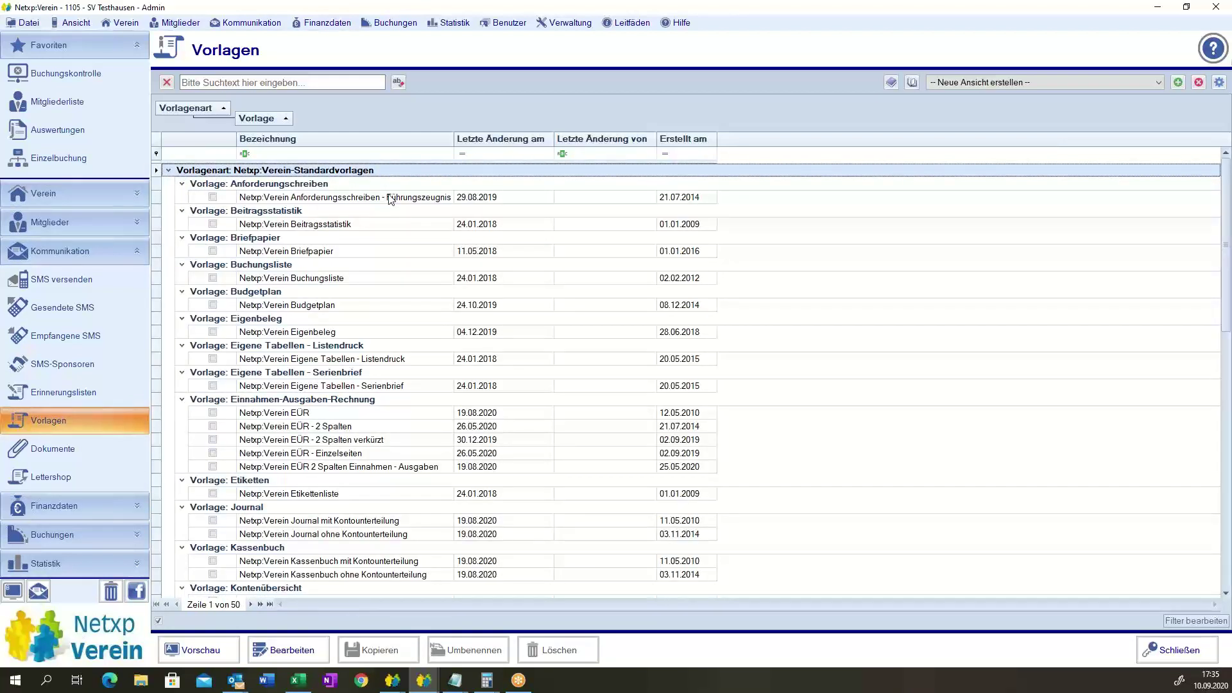
- View the standard Netxp:Verein Mitgliederliste template in the template editor, then close it and discard the copy
scroll(512, 281, down, 2)
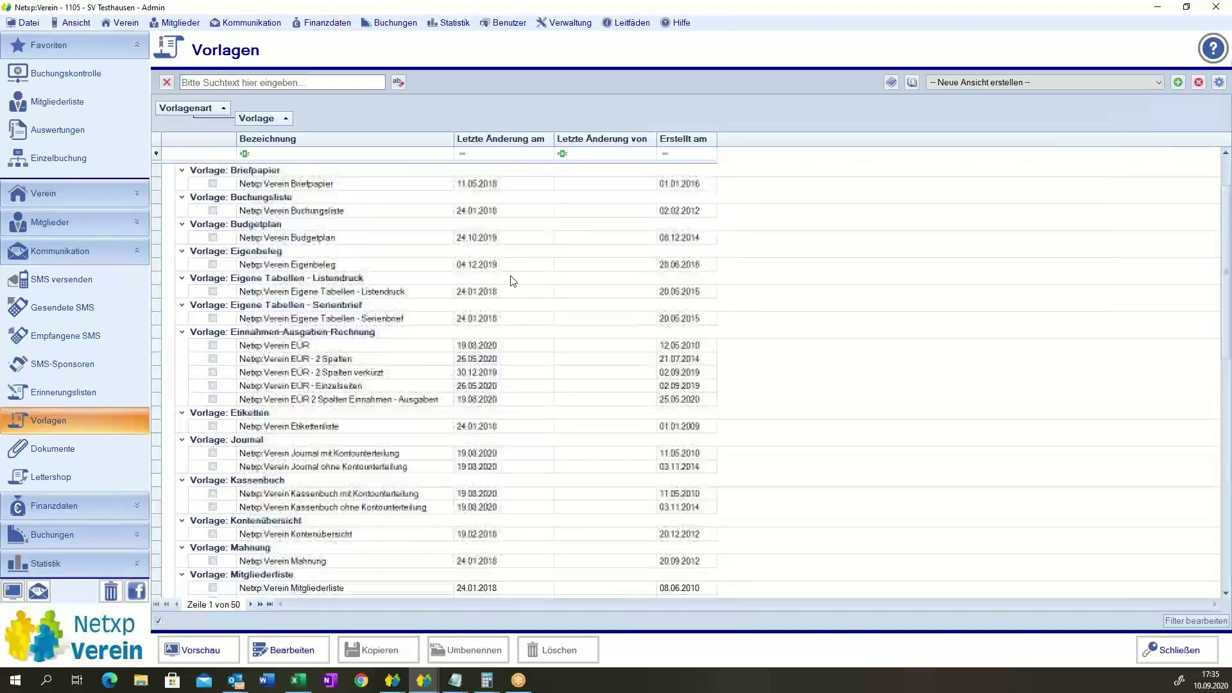
scroll(512, 280, down, 4)
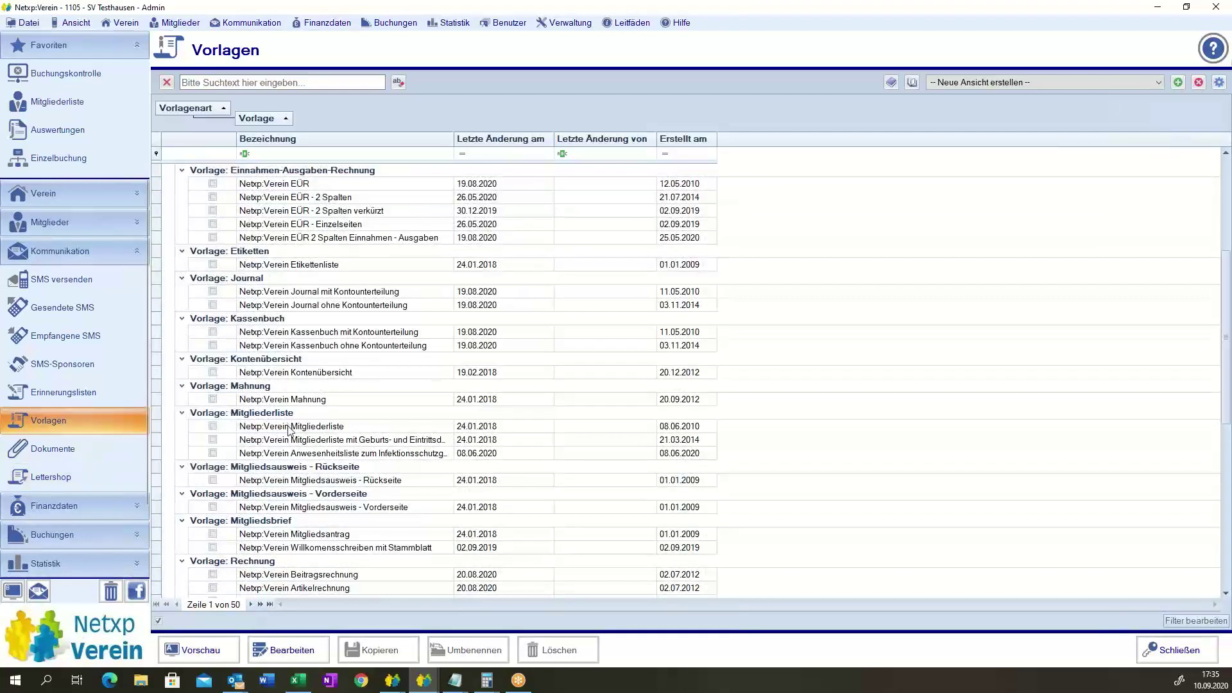
click(290, 427)
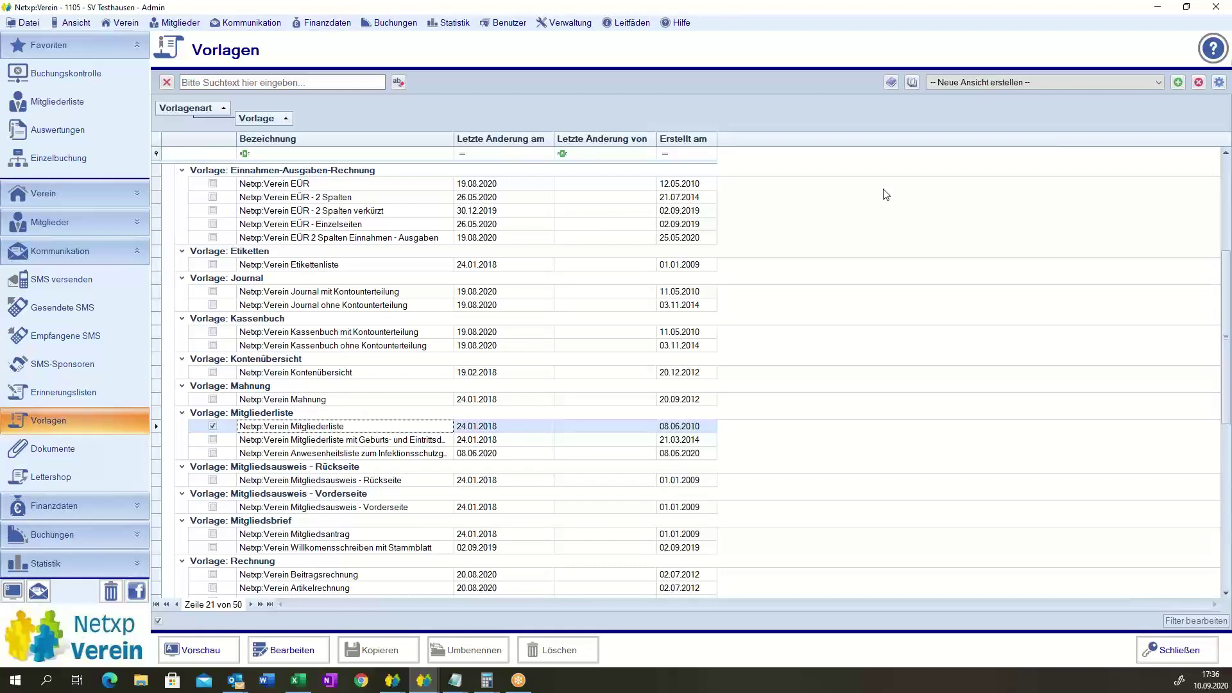
click(288, 658)
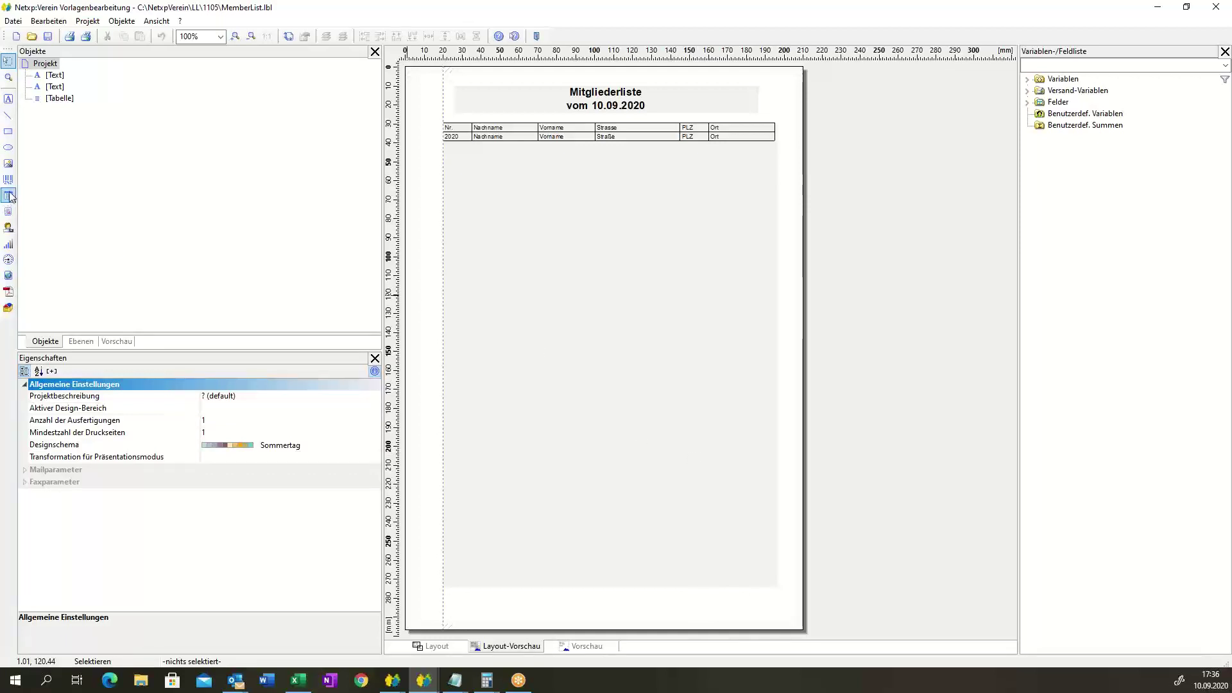
click(1216, 9)
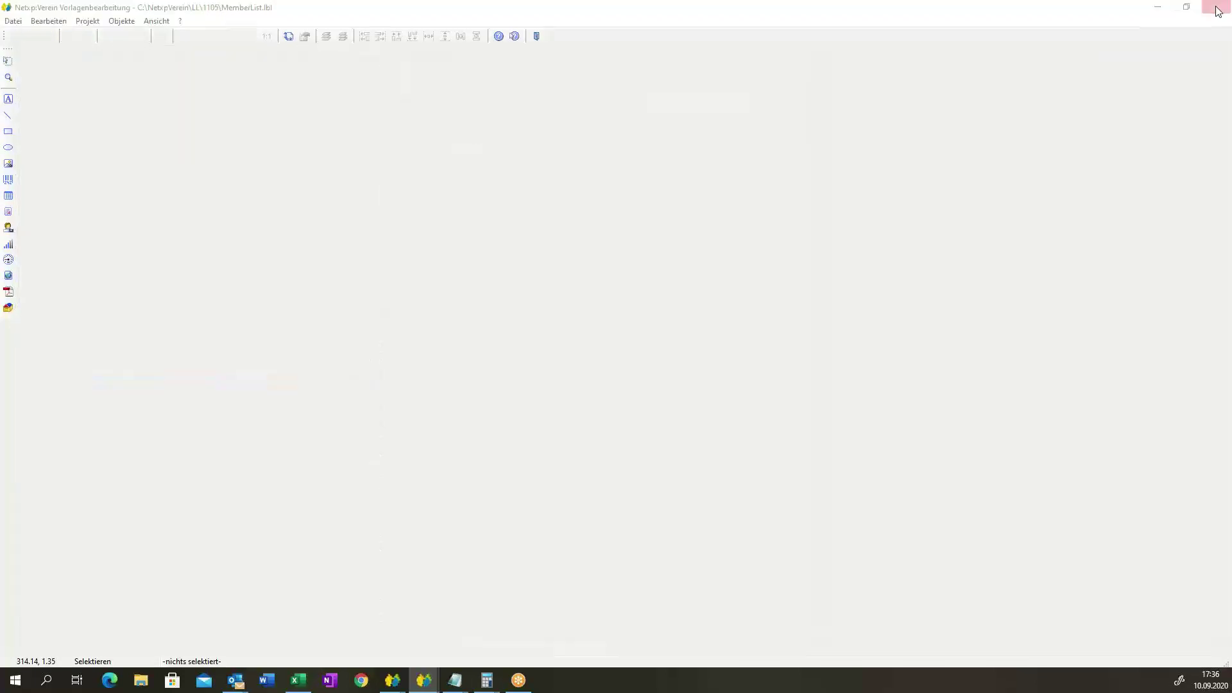
click(685, 387)
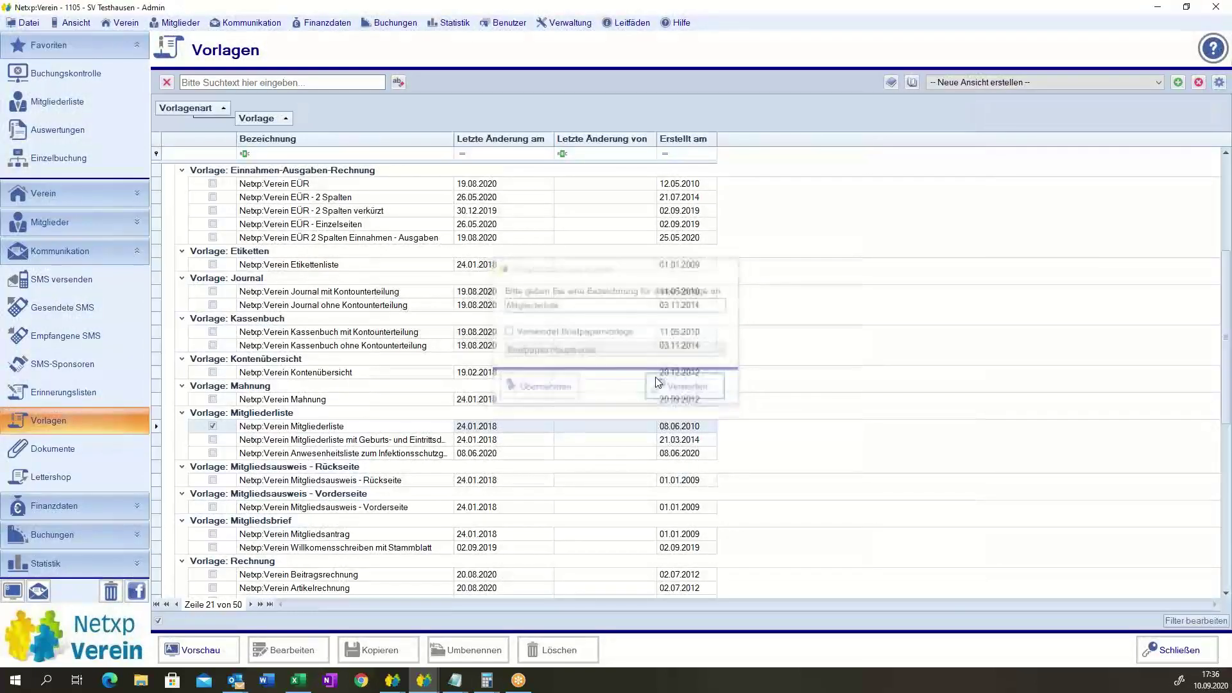
- View the club's own Serienbrief template "Einladung Mitgliederversammlung 2020" in the template editor and close it again
click(309, 239)
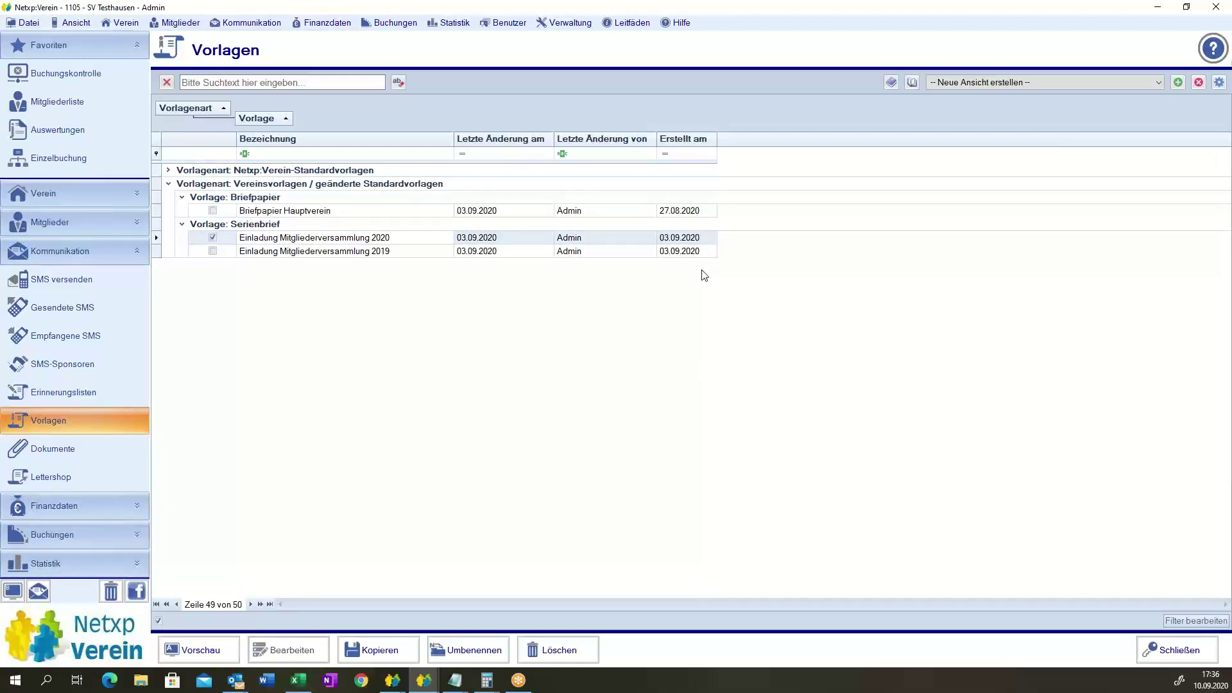
double_click(351, 237)
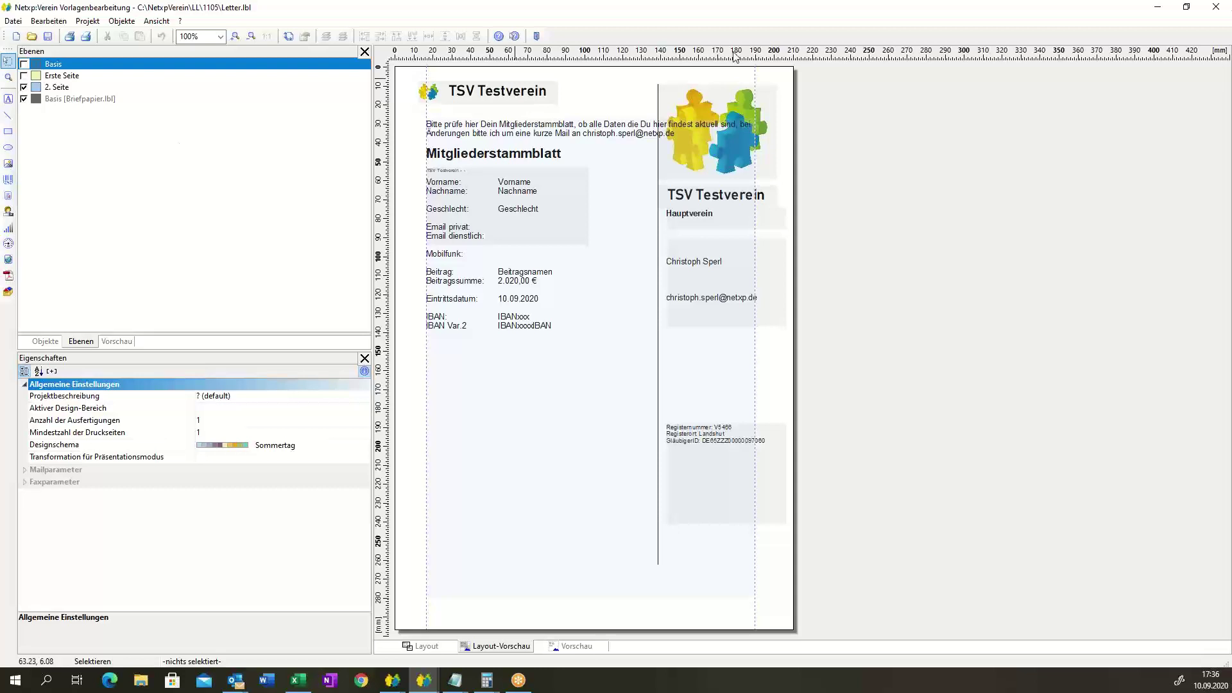
click(1216, 7)
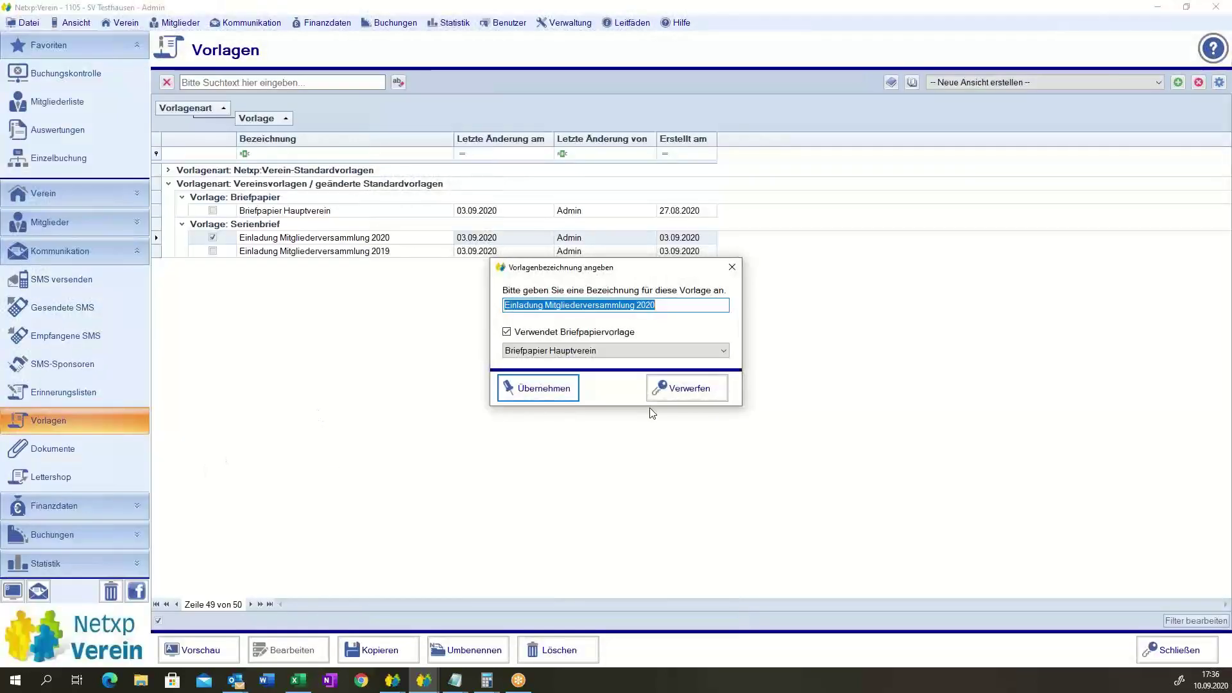
click(541, 387)
- Open the standard Netxp:Verein Mitgliederliste template for editing and delete both heading texts and the table from the page
click(169, 171)
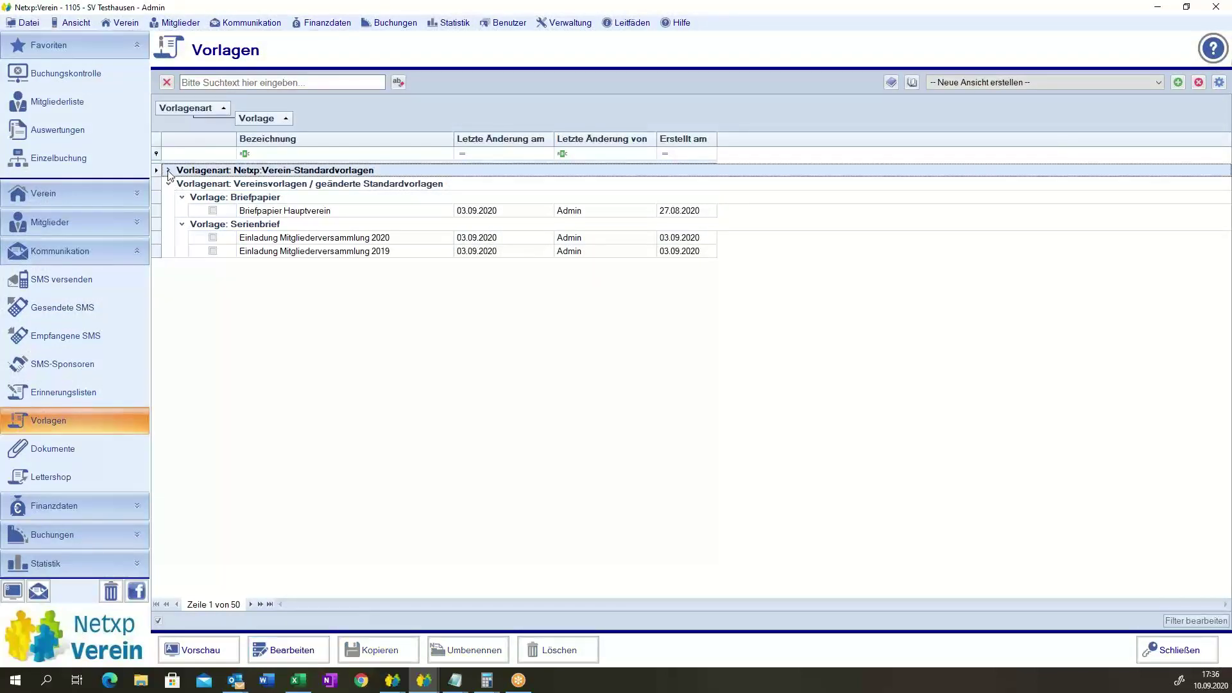
scroll(301, 420, down, 5)
click(292, 385)
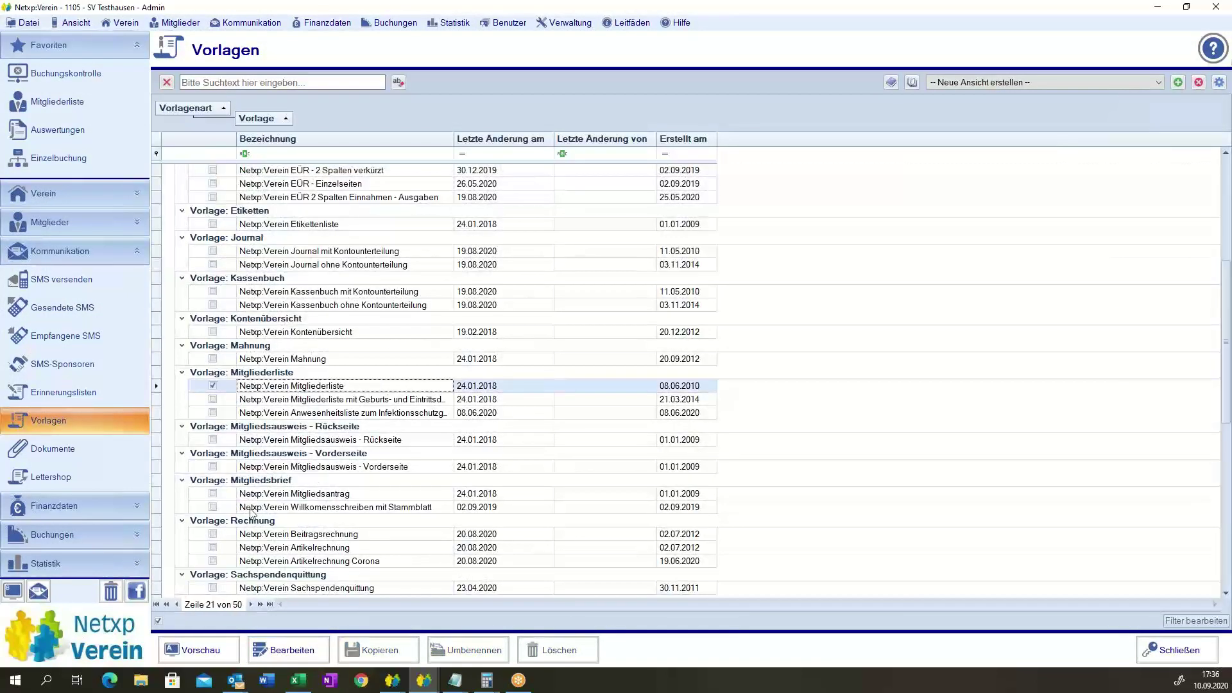
click(289, 650)
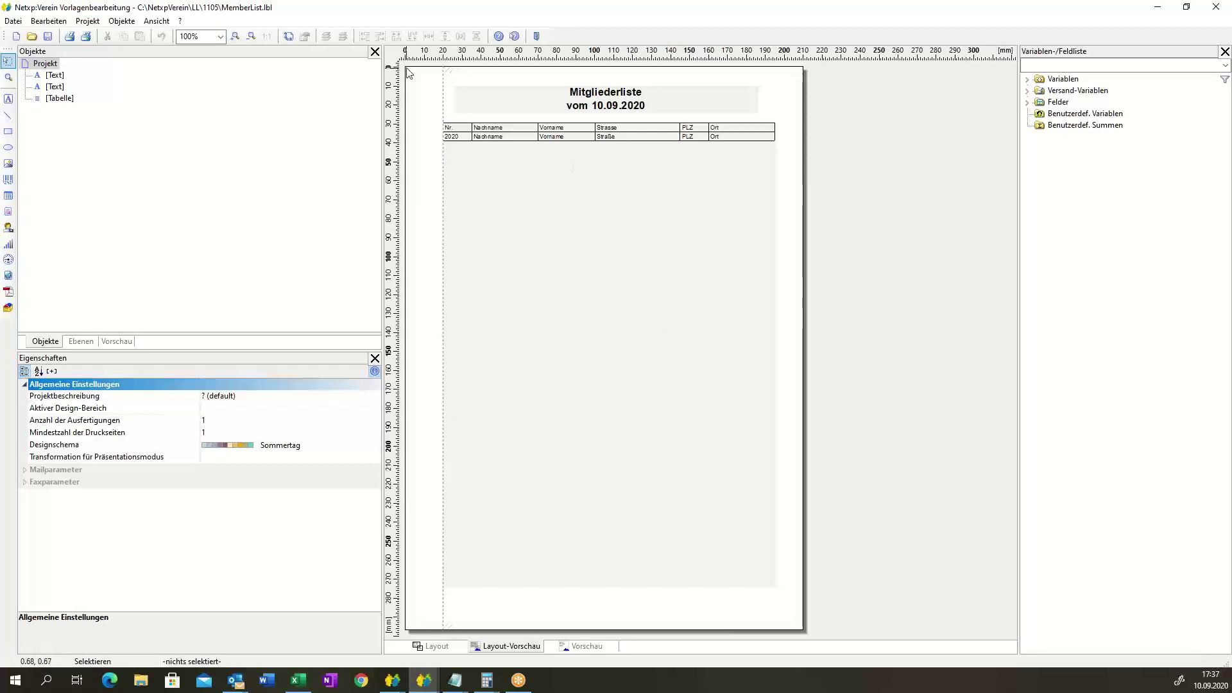
drag(408, 72, 789, 603)
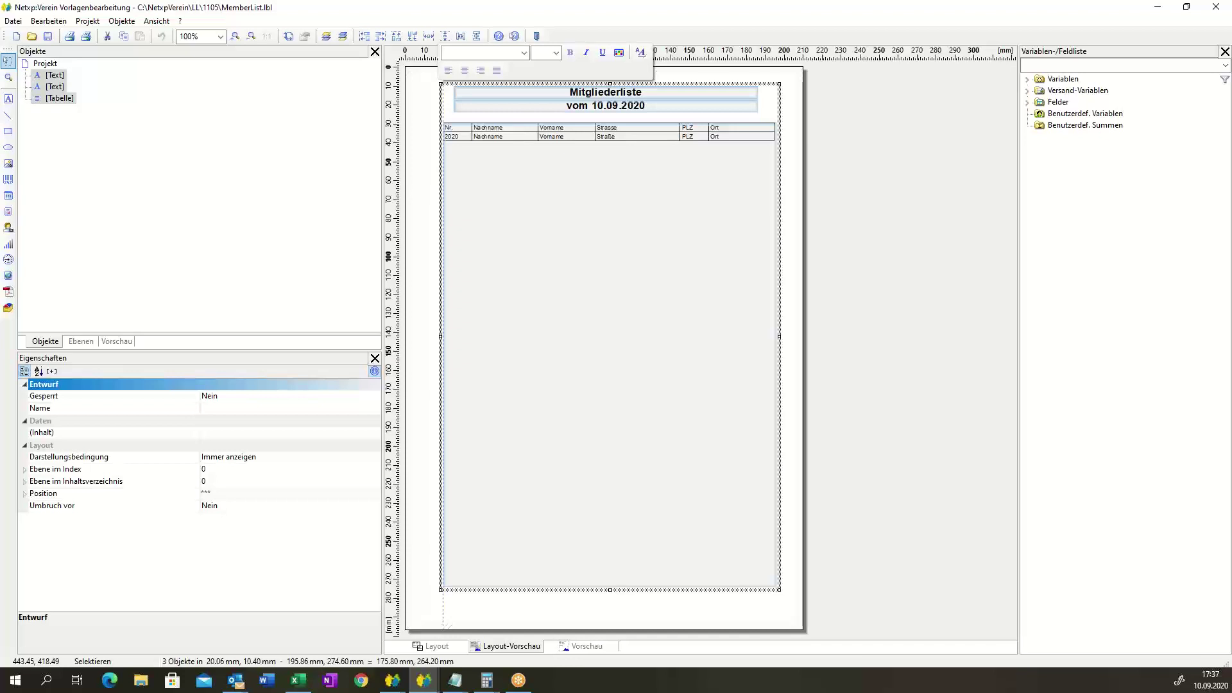
key(Delete)
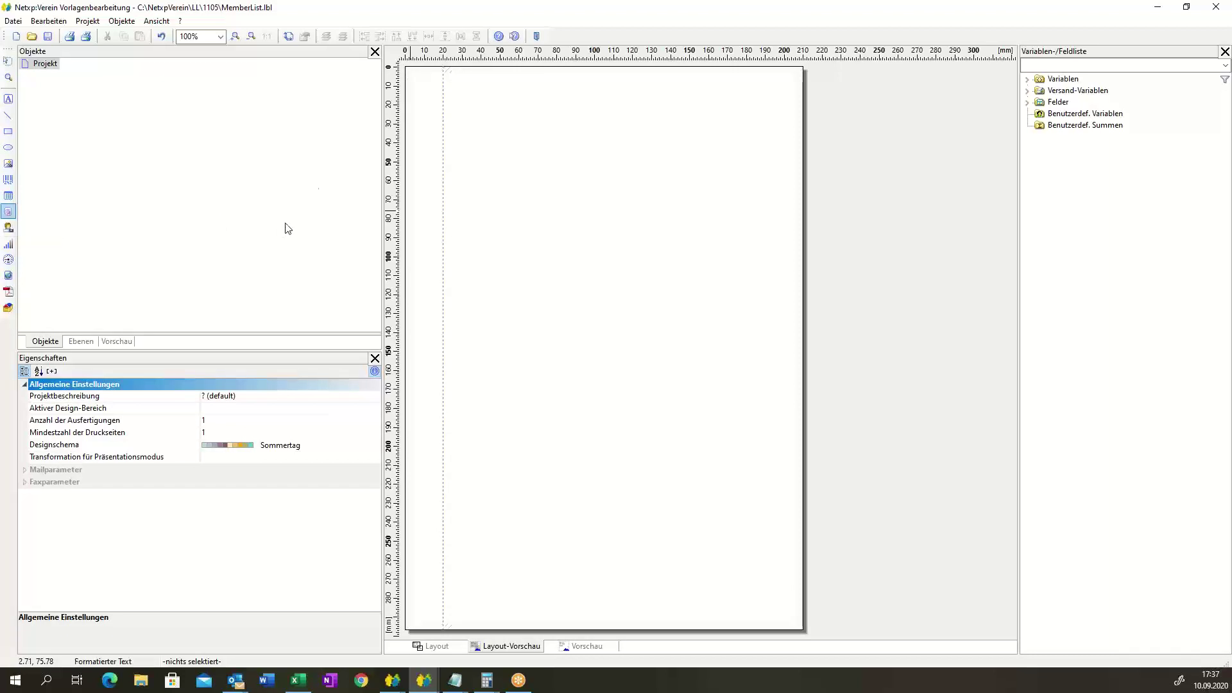
- Draw a formatted text box about 201 by 22 mm at the top of the page, with centred text in size 22
drag(413, 73, 794, 115)
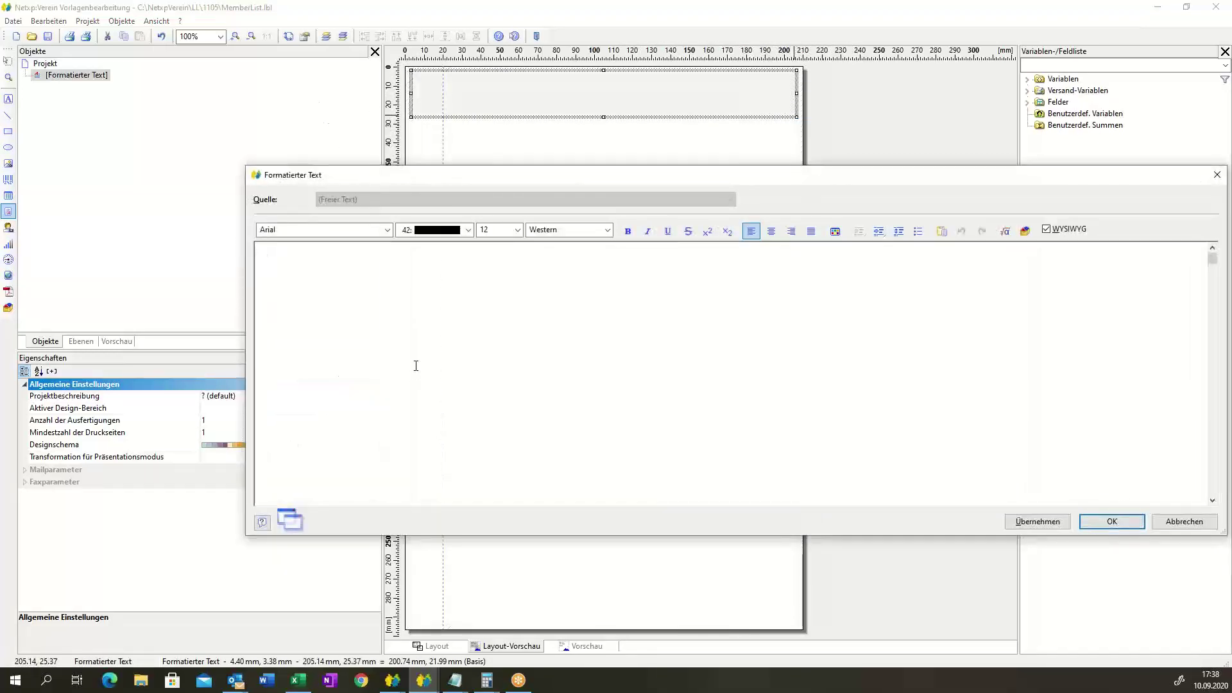
click(772, 231)
click(518, 230)
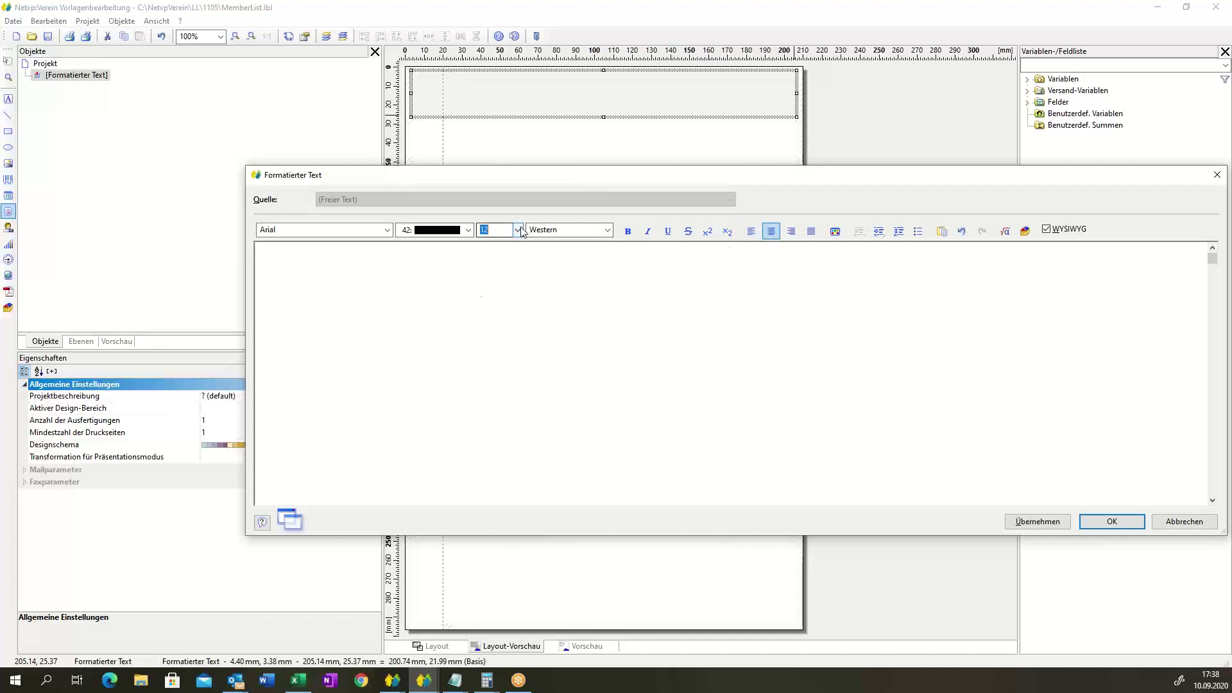
click(495, 337)
click(613, 262)
text(Mitglk)
key(BackSpace)
key(BackSpace)
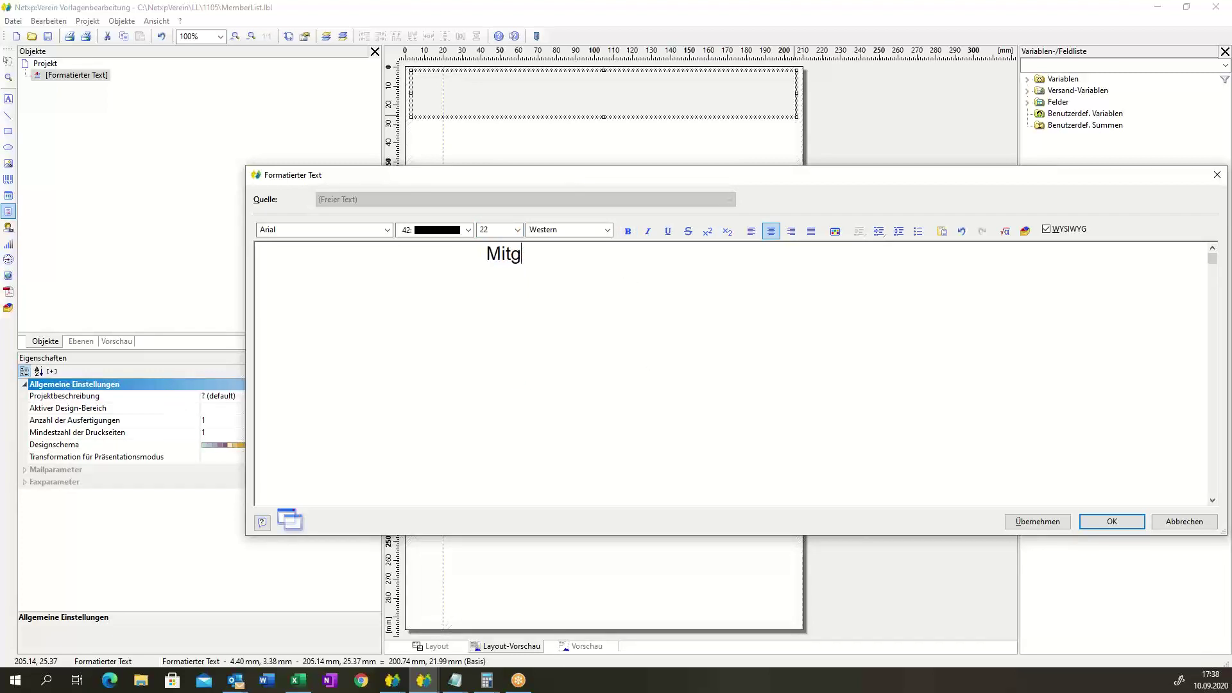
text(liederlist)
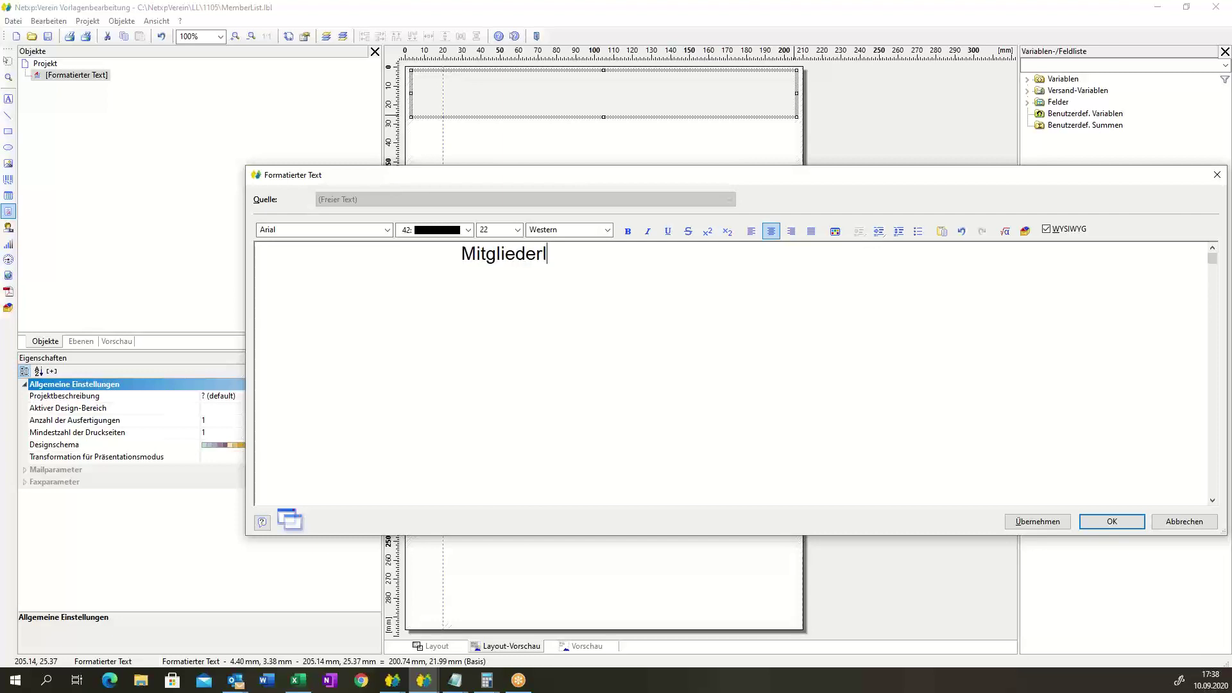
key(BackSpace)
key(BackSpace)
key(BackSpace)
key(BackSpace)
key(BackSpace)
key(BackSpace)
key(BackSpace)
key(BackSpace)
key(BackSpace)
key(BackSpace)
key(BackSpace)
key(BackSpace)
key(BackSpace)
key(BackSpace)
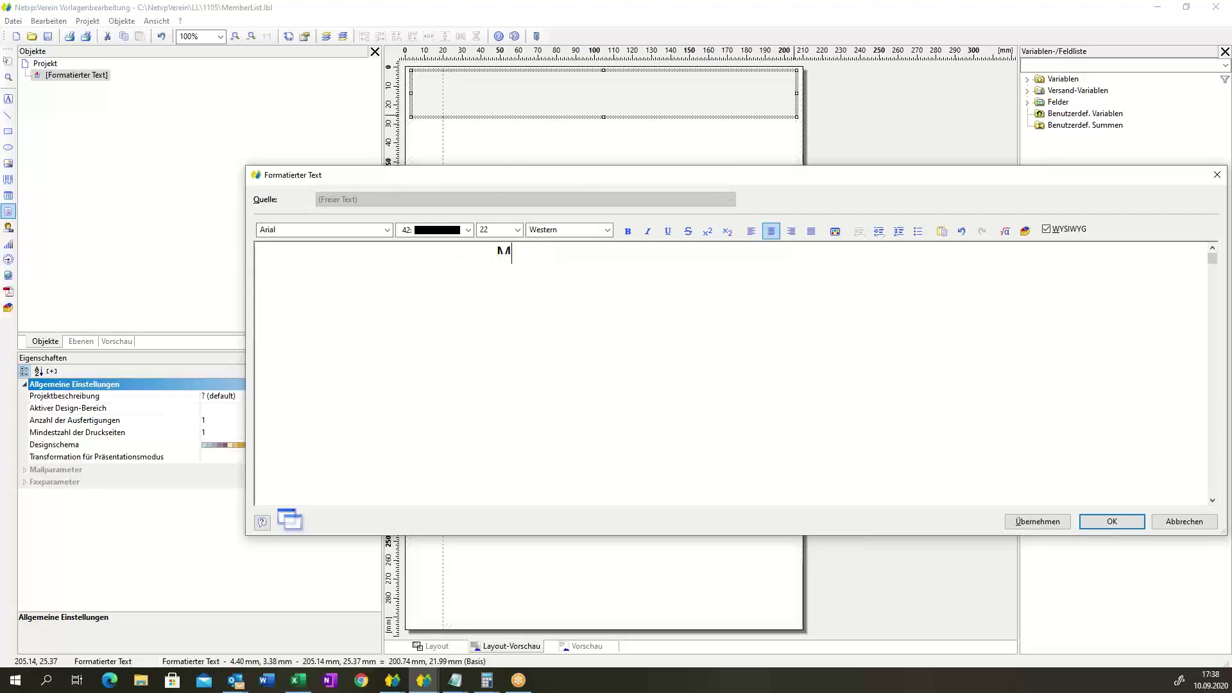
- Enter "Telefon und Kontktliste" as the heading in the formatted text box and accept it
text(Telefon und Kont)
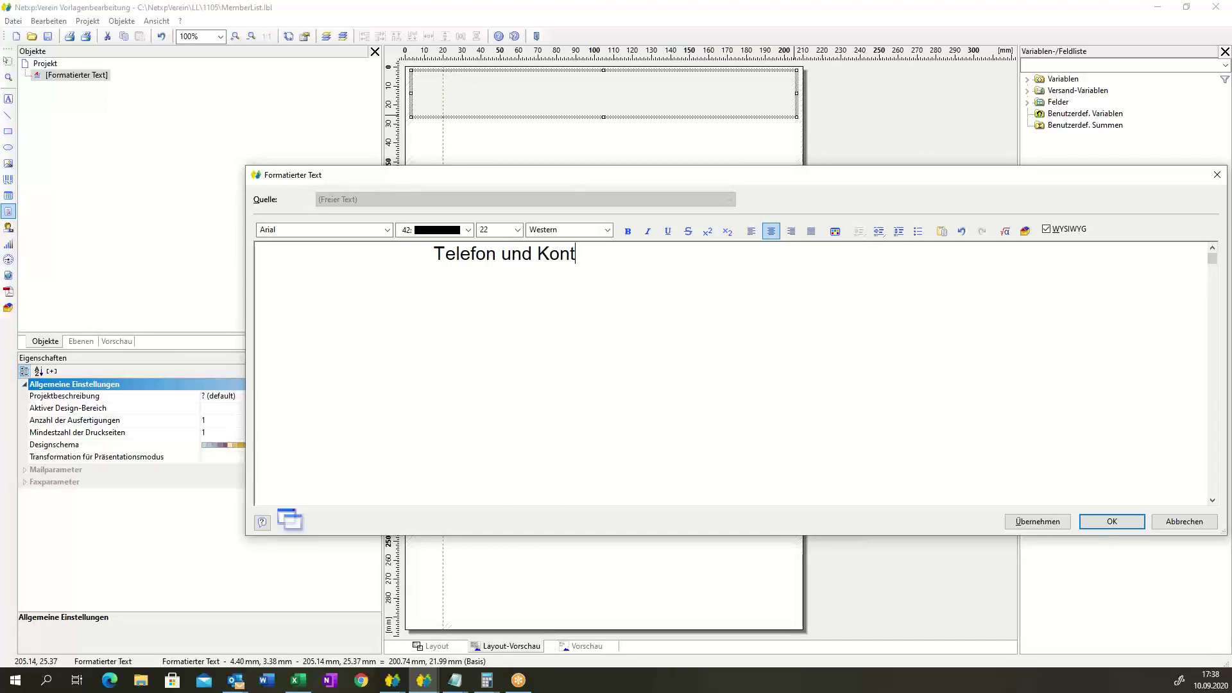
text(ktliste)
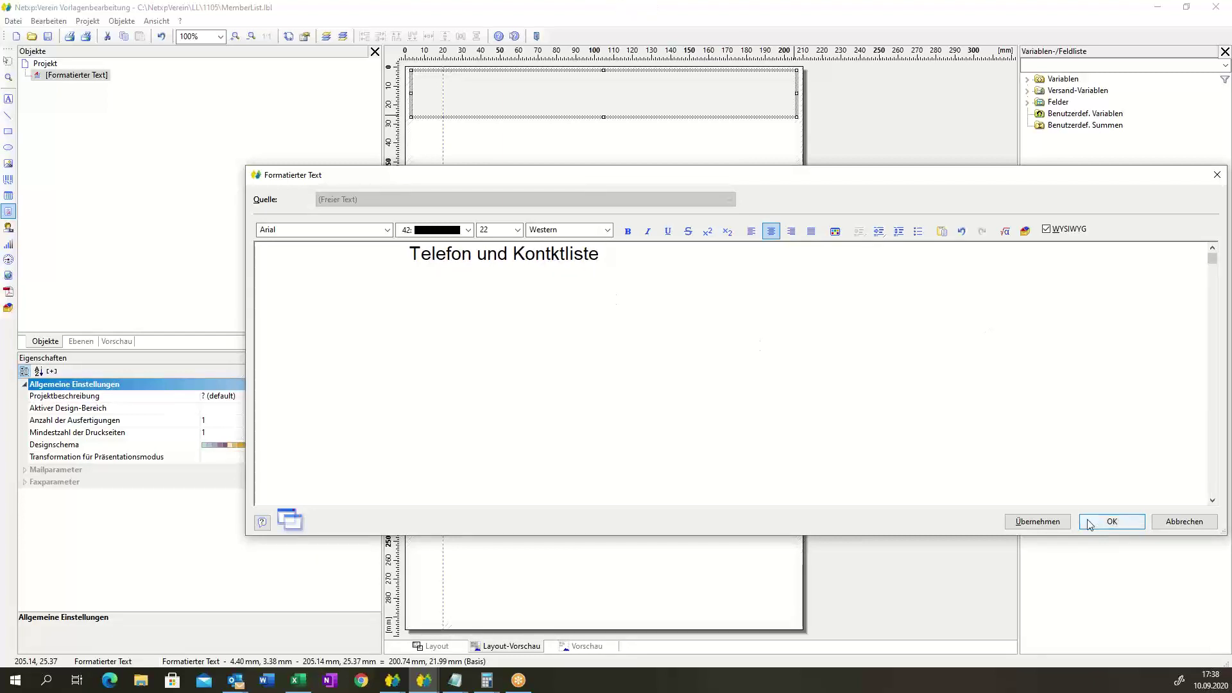
click(1113, 521)
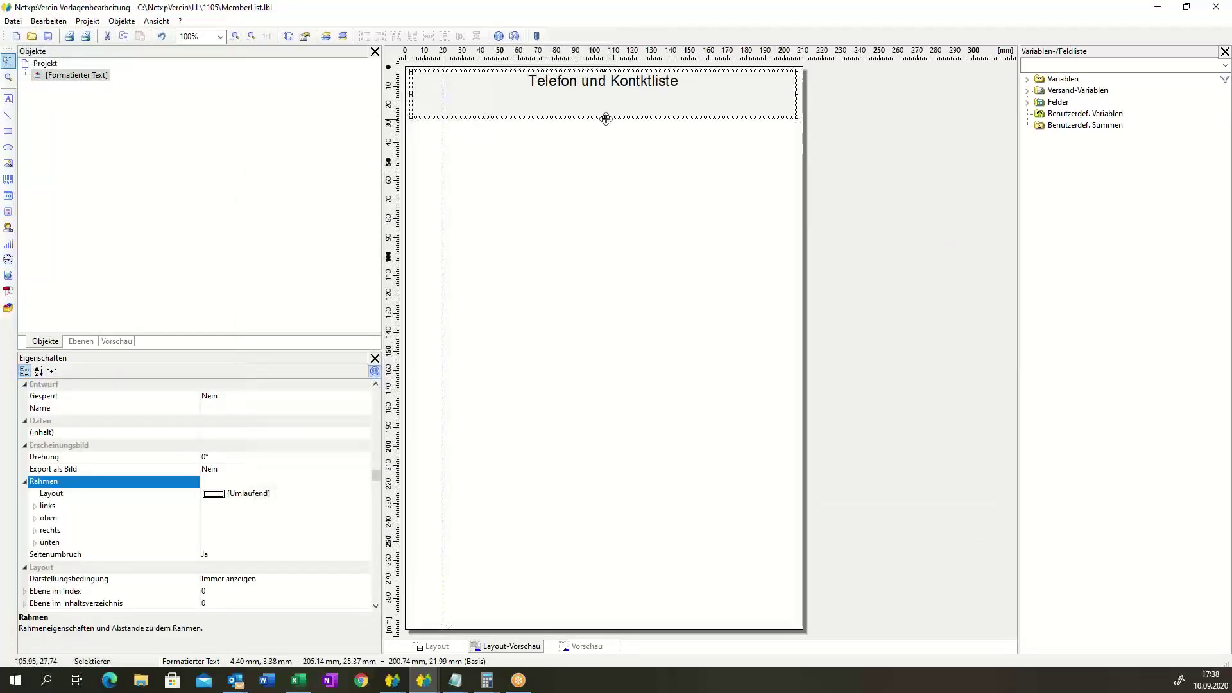
- Reduce the heading box's height to about 11 mm and move it to about 6 mm below the page's top edge
drag(607, 122, 606, 94)
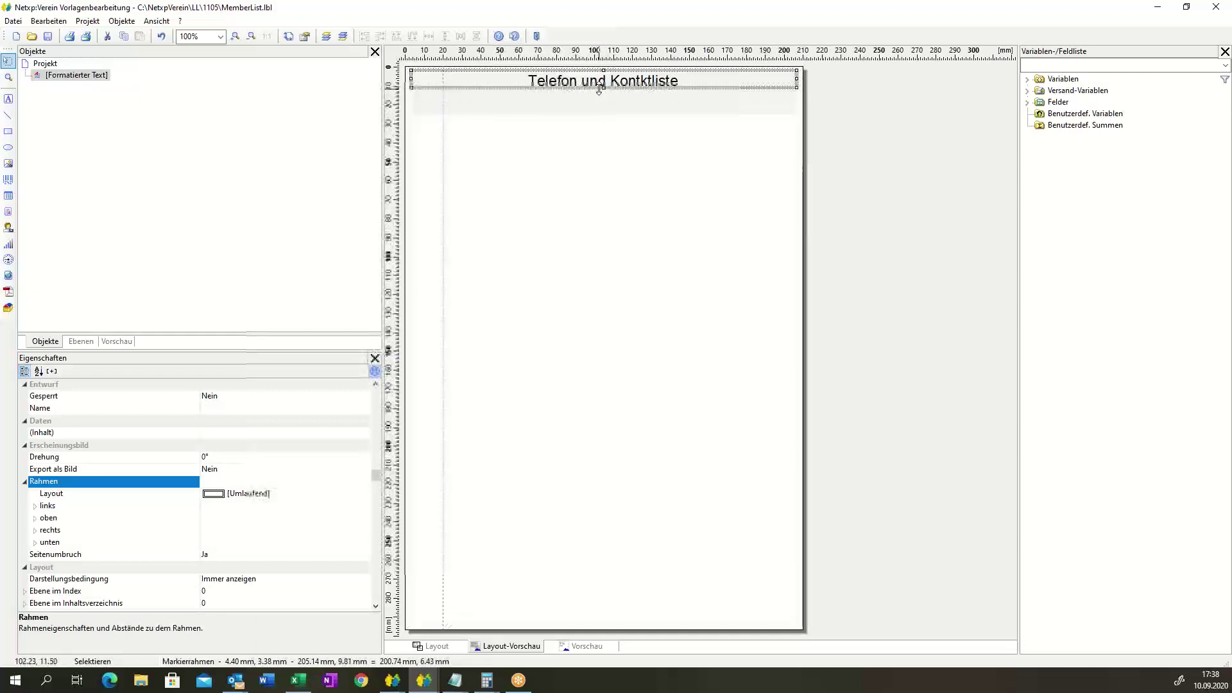
click(738, 220)
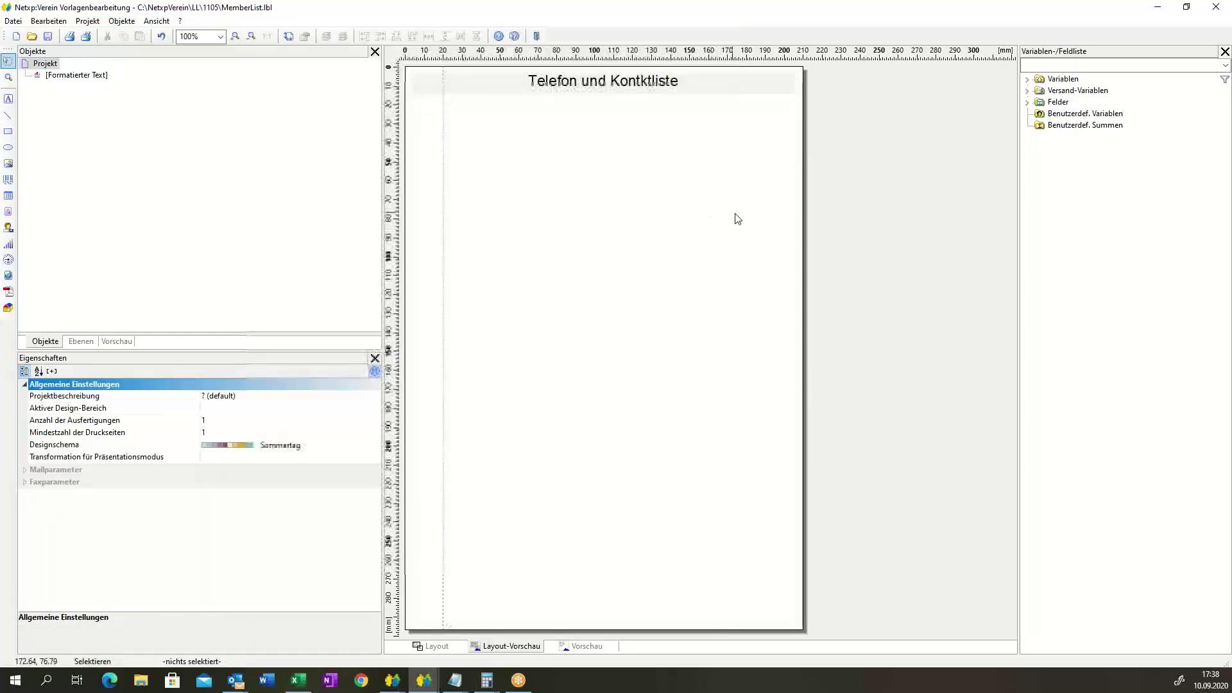
click(662, 96)
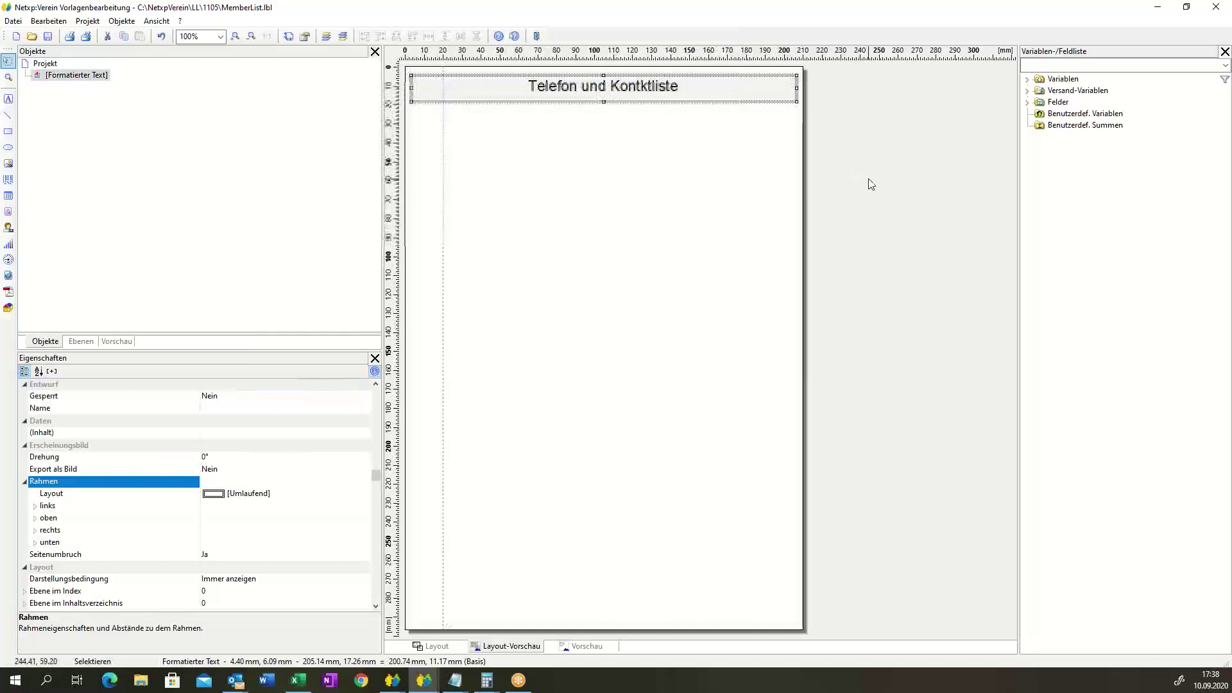
click(706, 212)
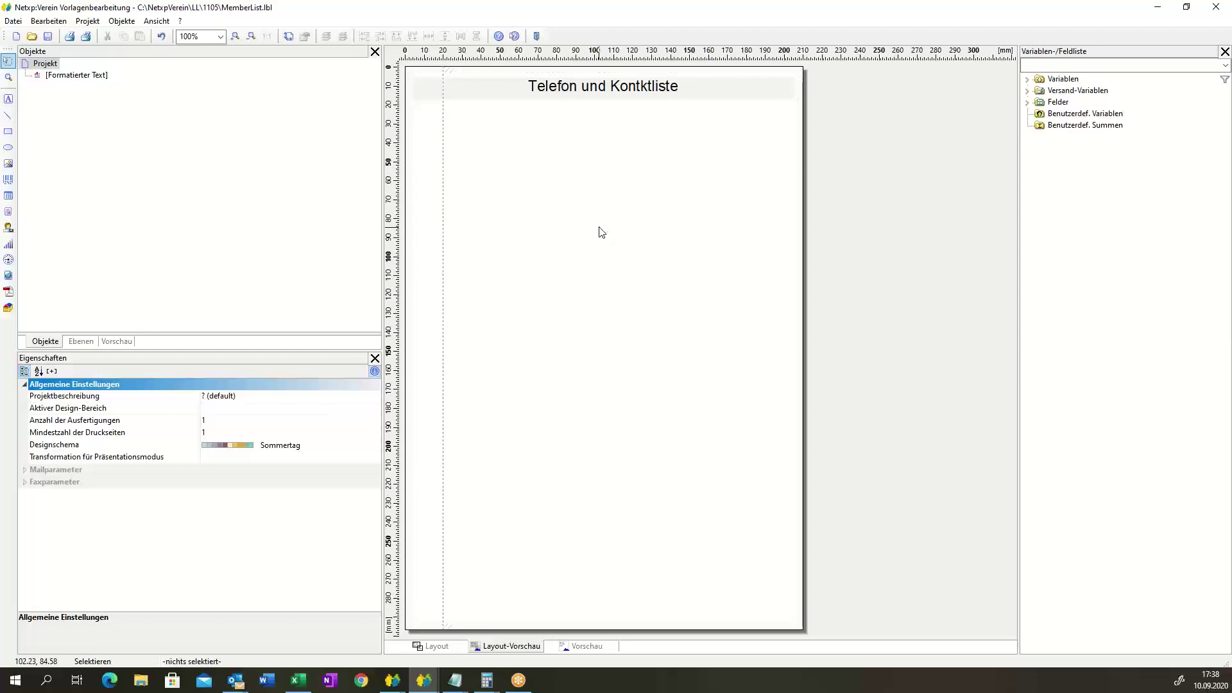
click(8, 198)
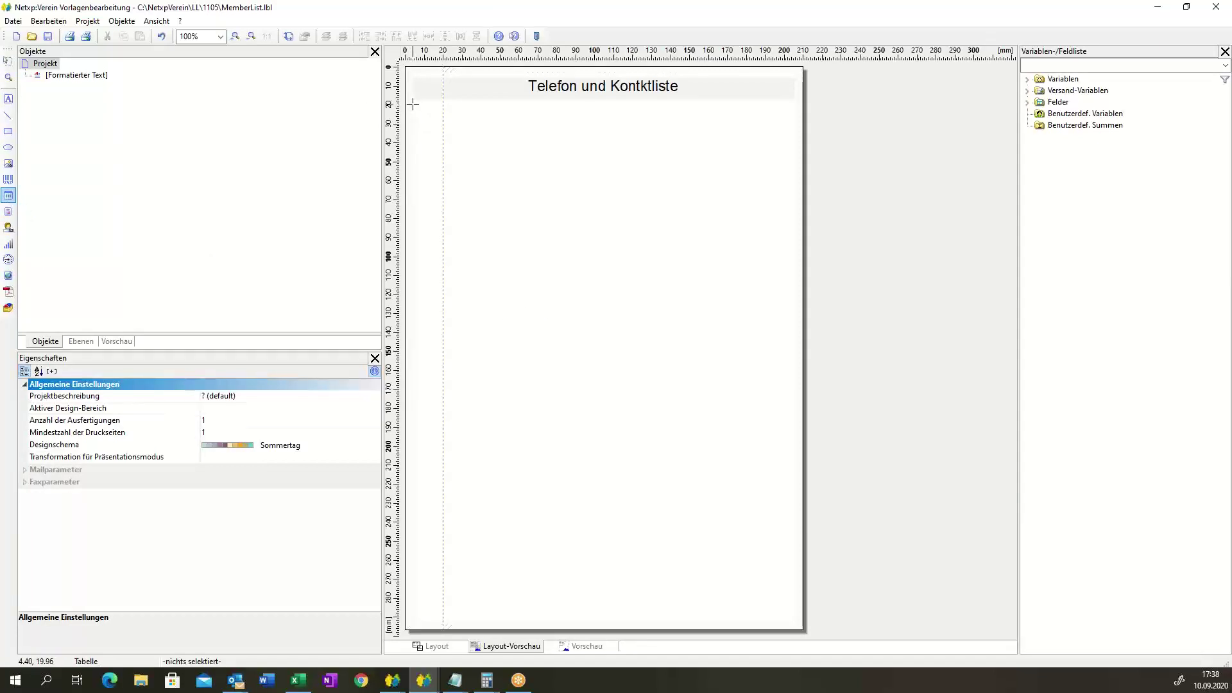
drag(413, 104, 793, 604)
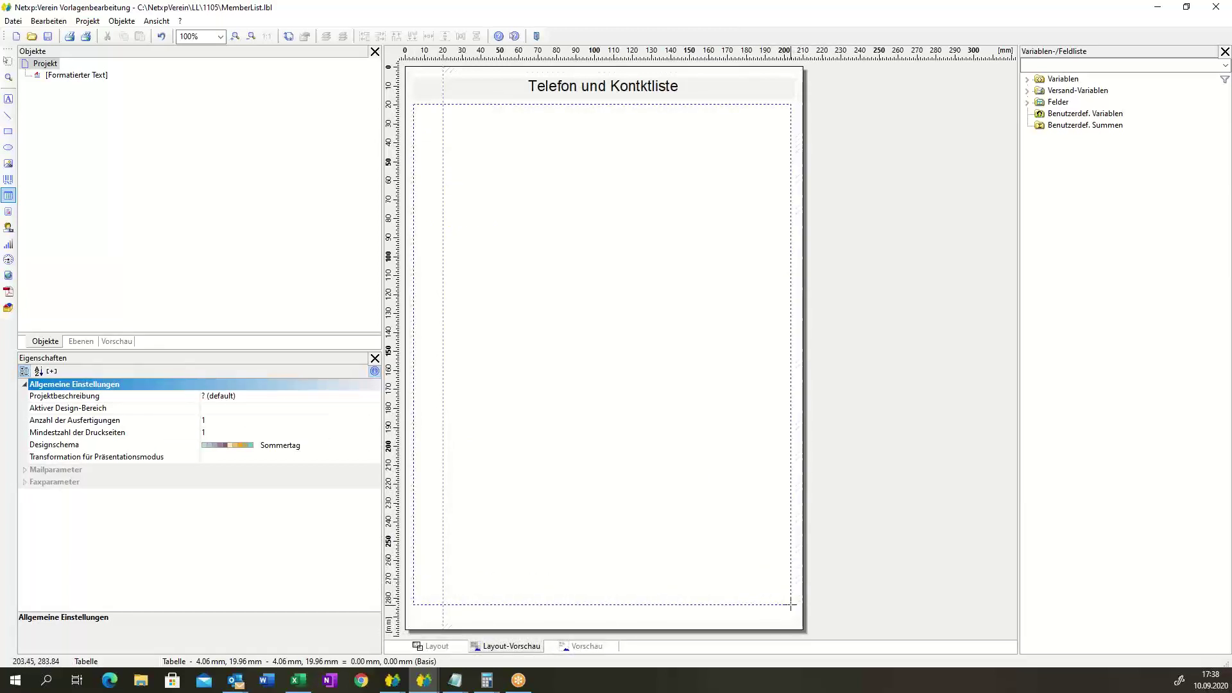
click(410, 104)
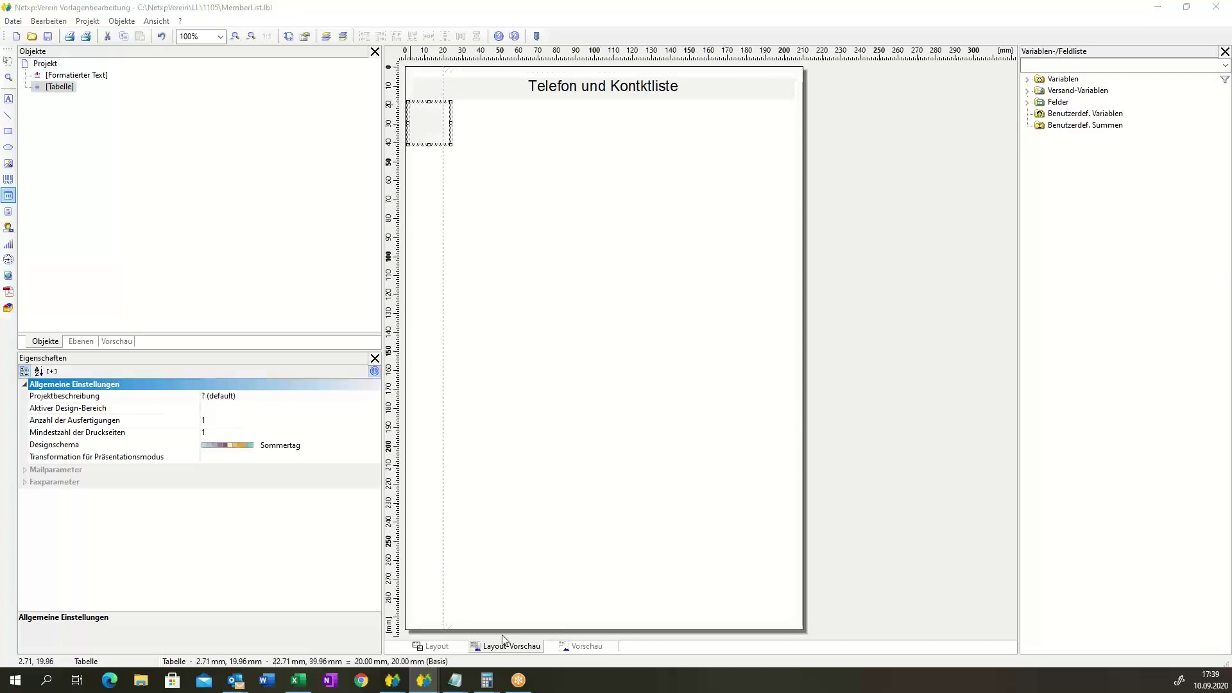
key(Delete)
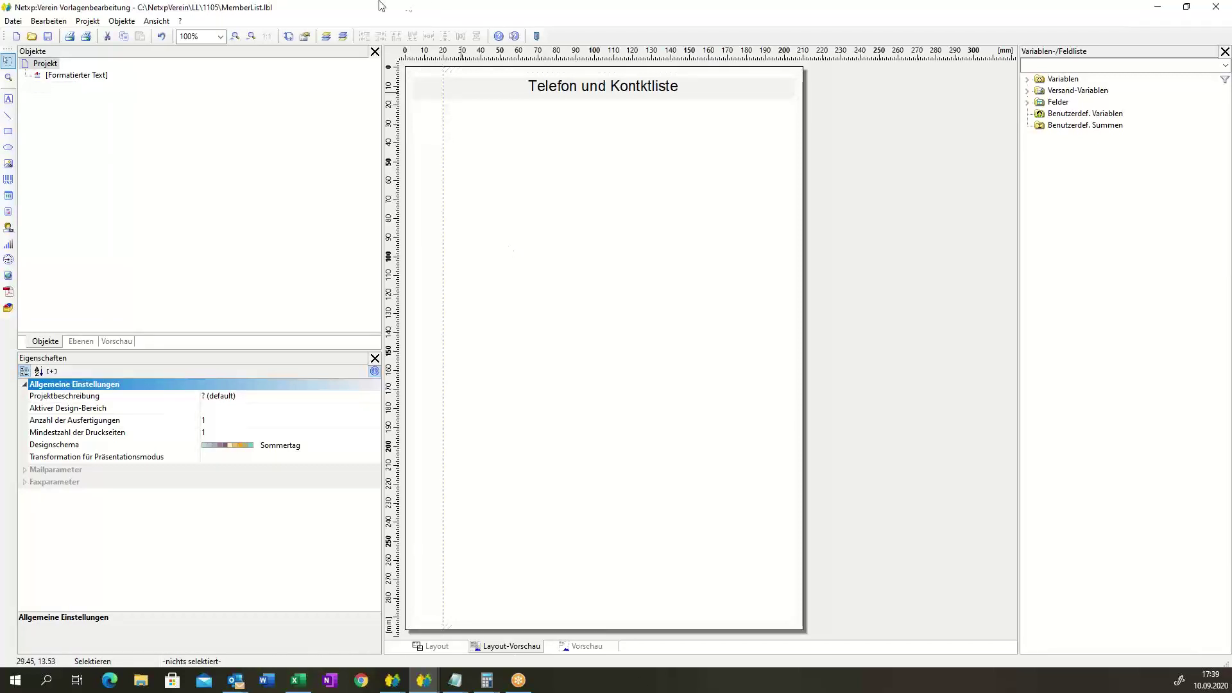
- Draw a table about 182 by 261 mm on the page directly below the heading
click(9, 196)
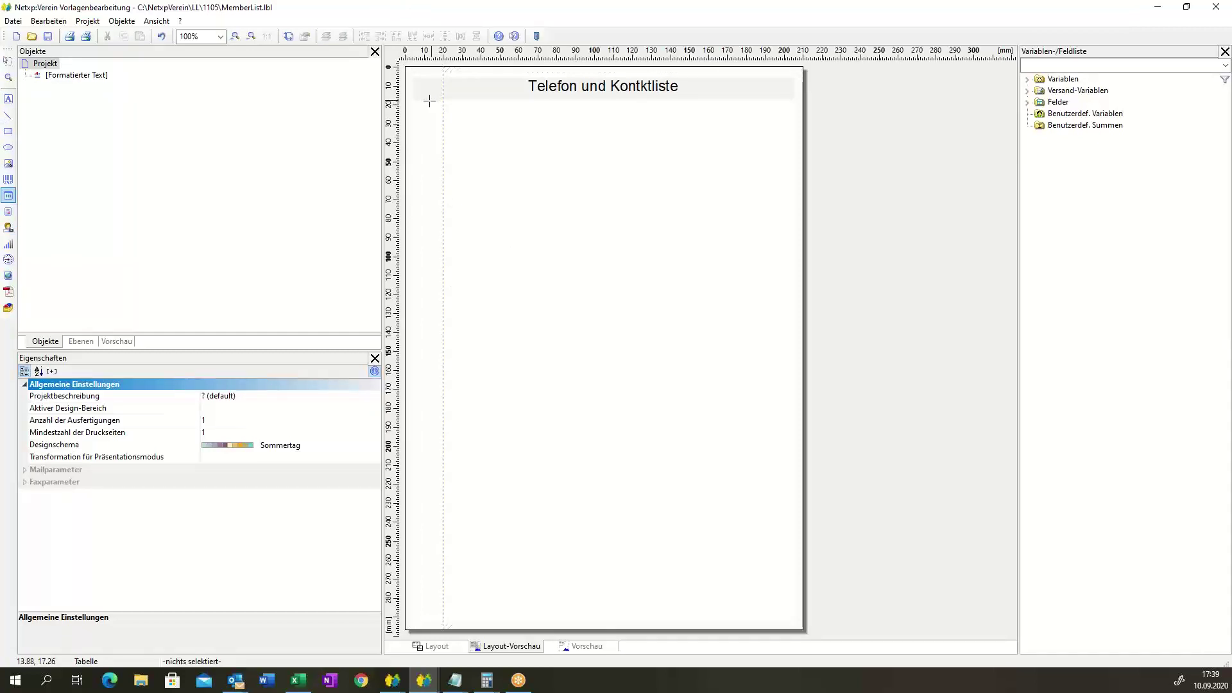
drag(431, 99, 779, 596)
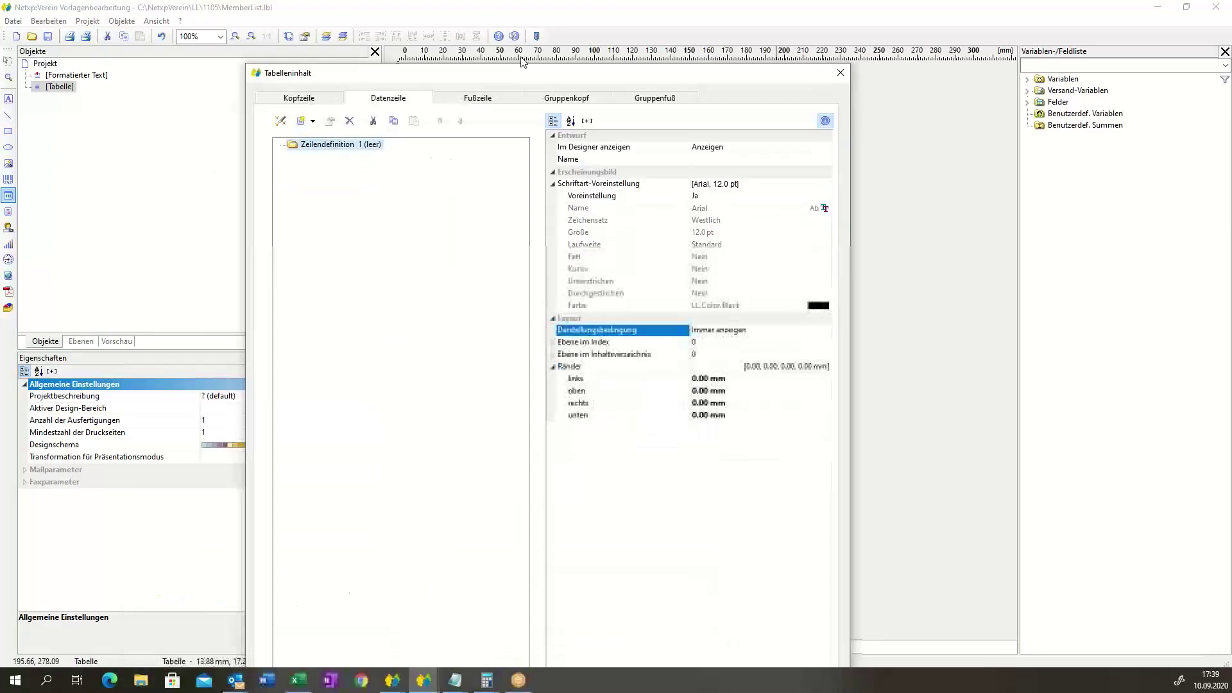
drag(508, 67, 507, 405)
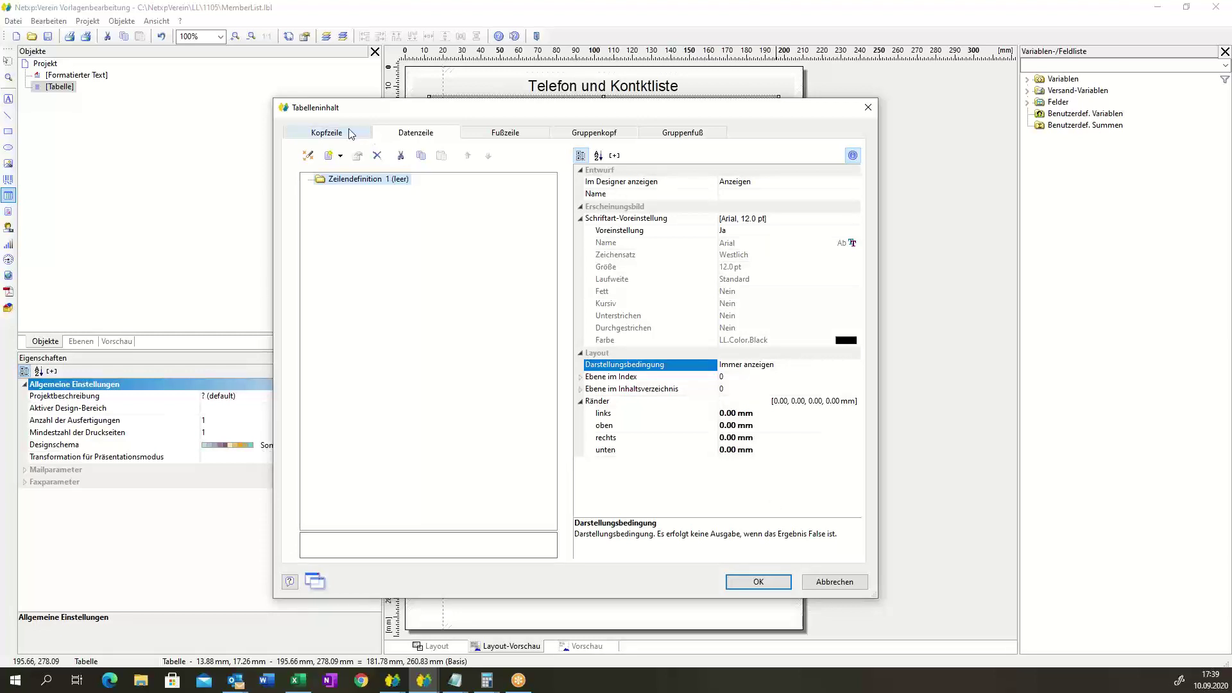
mouse_move(411, 105)
mouse_down()
mouse_move(433, 110)
mouse_move(412, 98)
mouse_up()
- Examine the table's header, data and footer row definitions
click(327, 125)
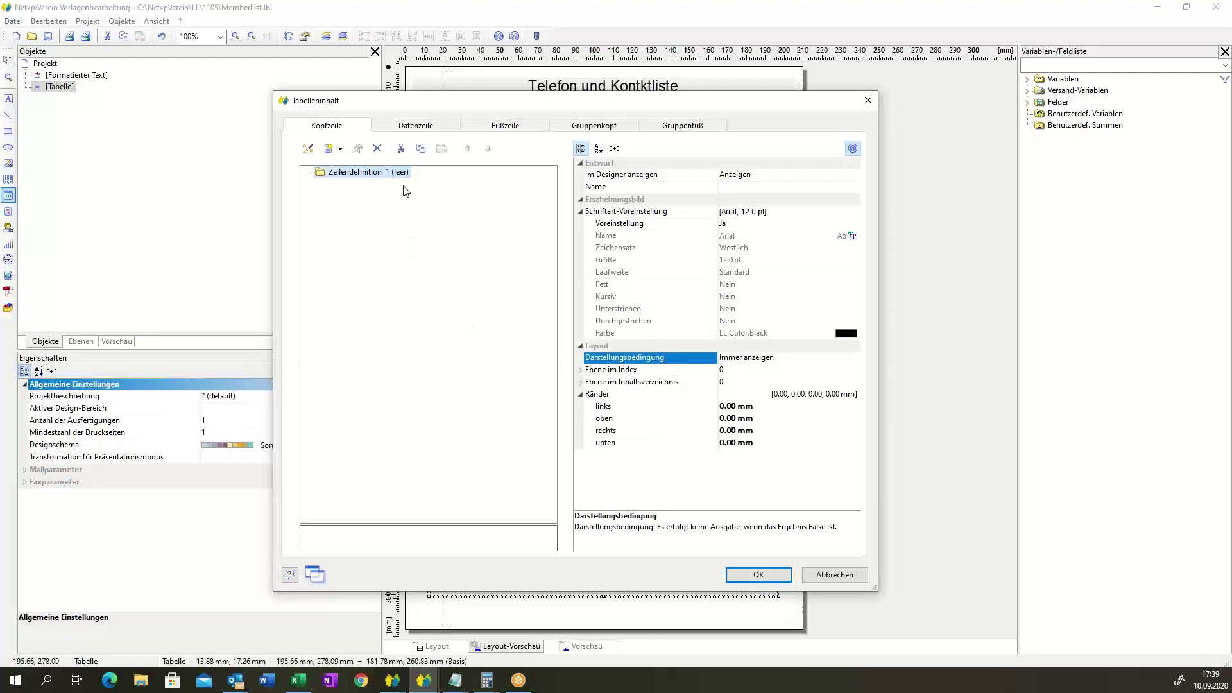
click(412, 128)
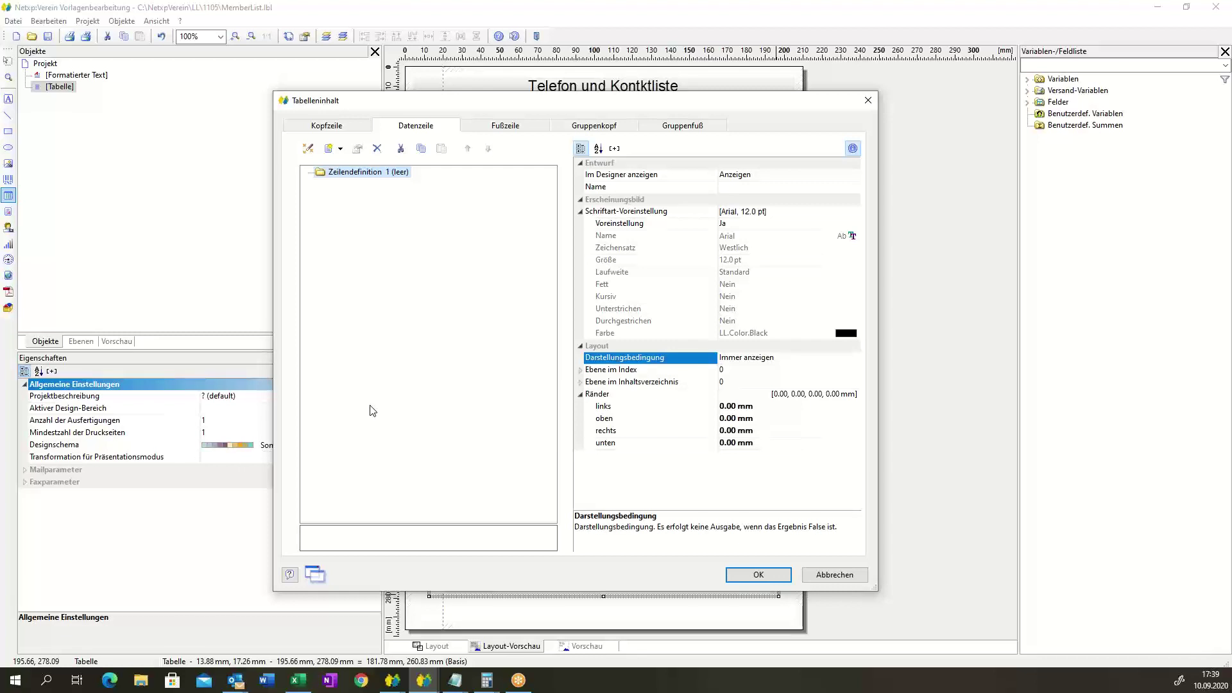
click(504, 126)
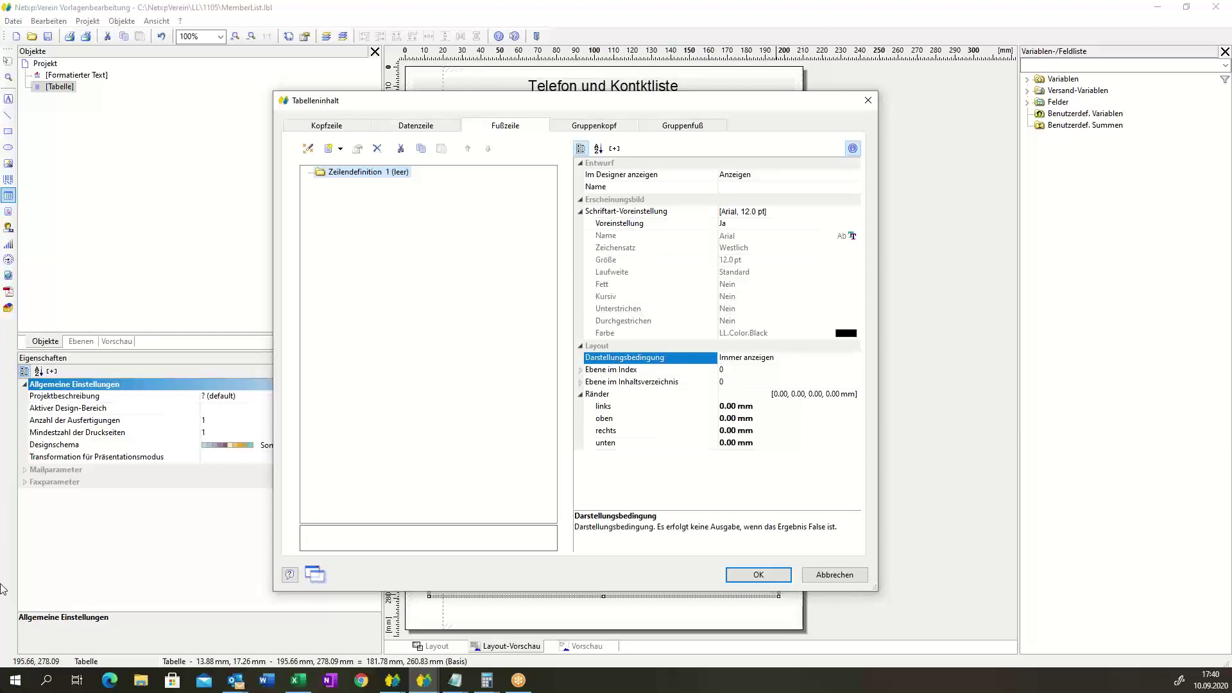
- Set the display condition of the table's header row definition to "Immer anzeigen"
click(341, 132)
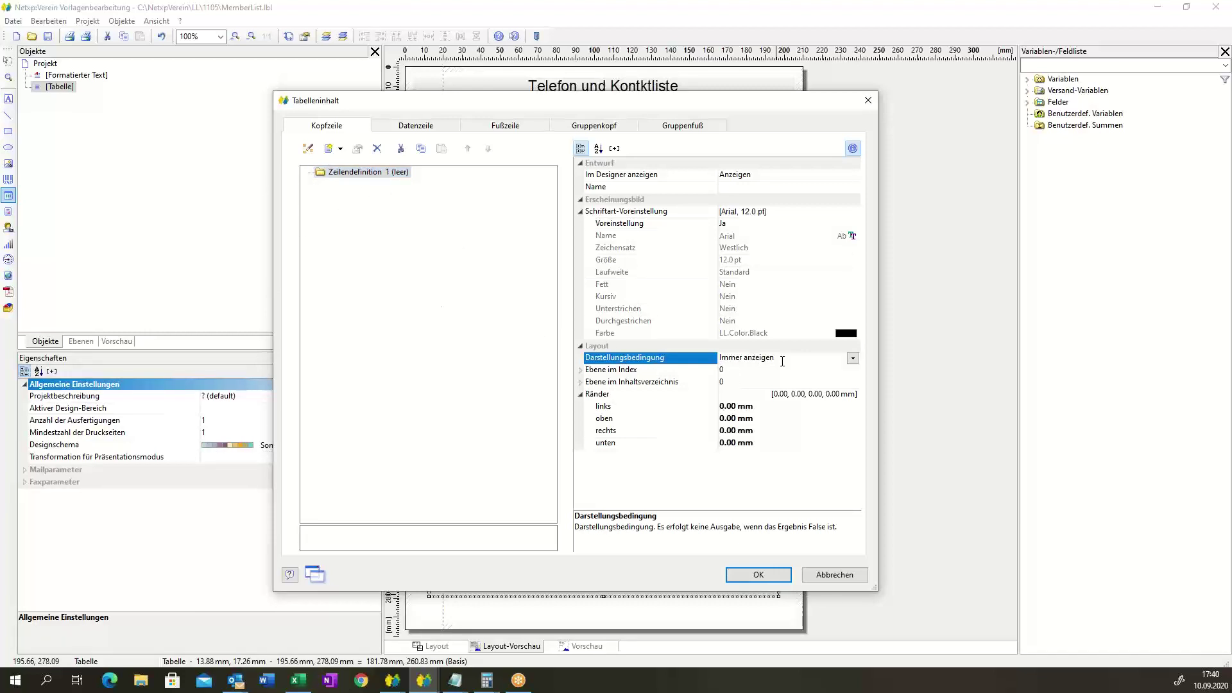
click(852, 359)
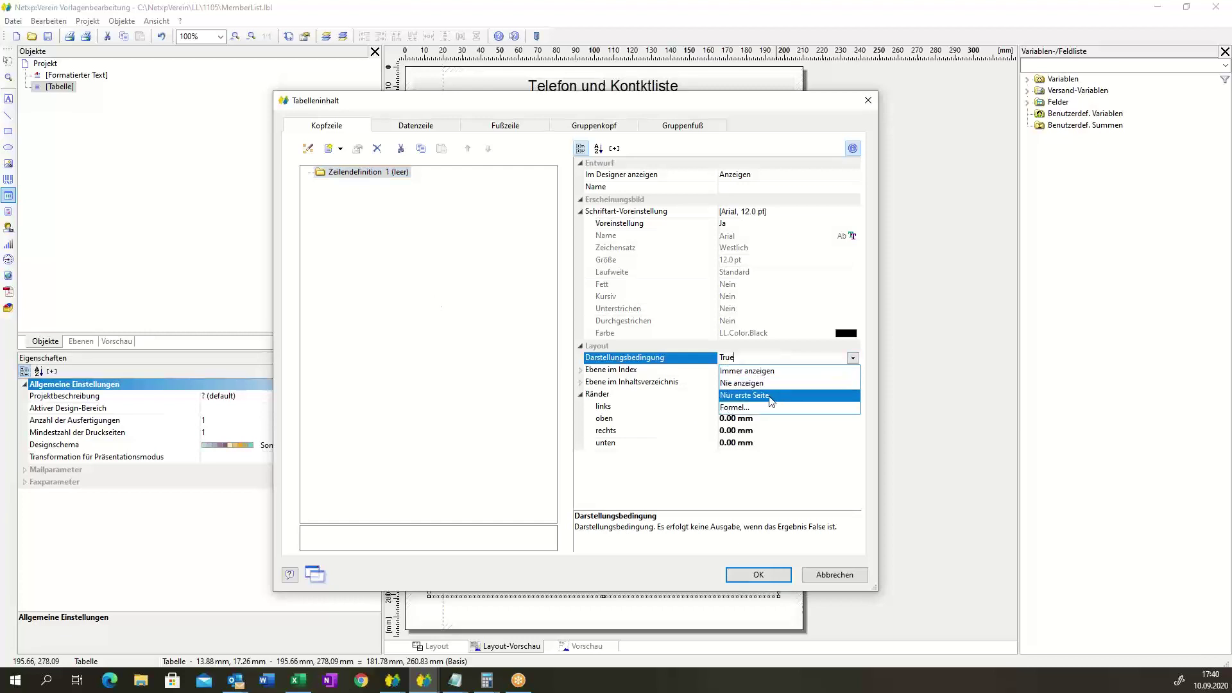
click(853, 360)
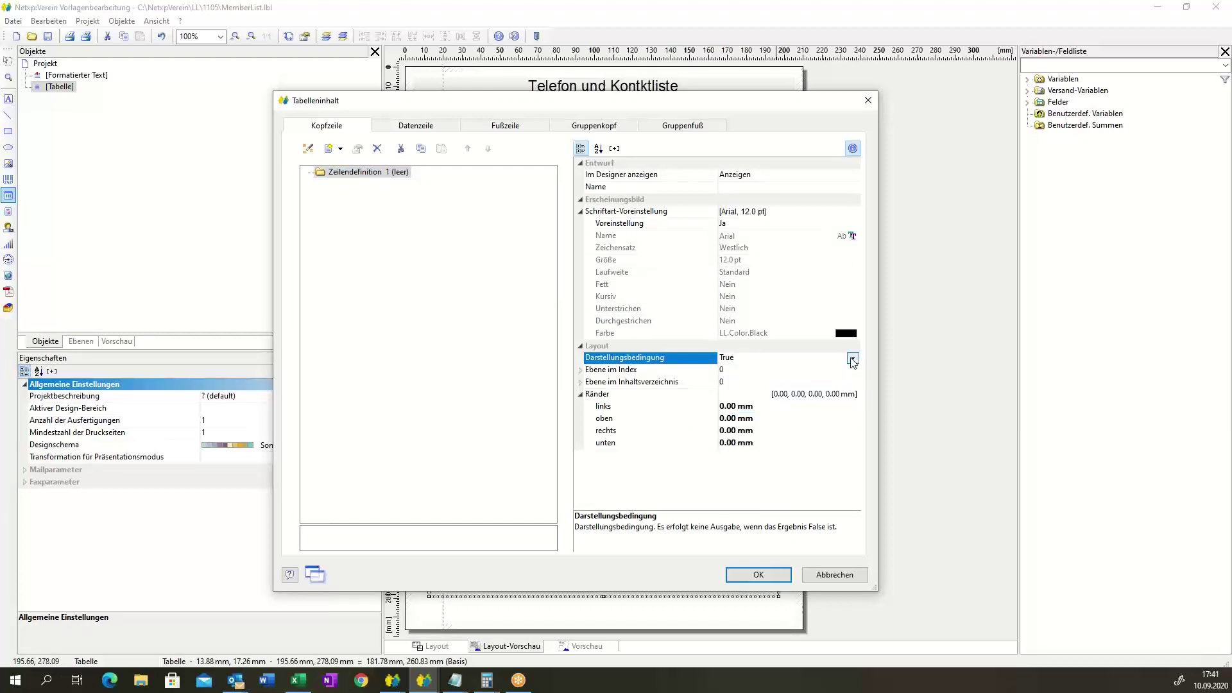
click(852, 359)
click(820, 371)
- Add a first column to the table's header row with the quoted fixed text "Nachname"
click(329, 151)
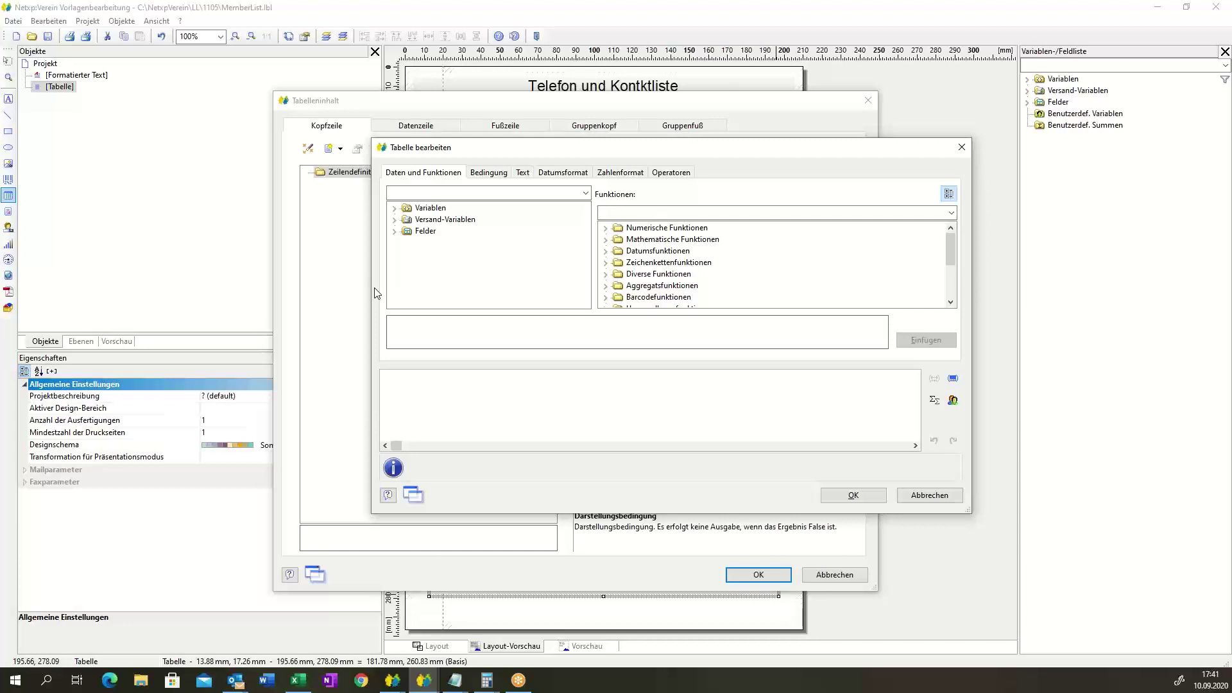
text(Nachn)
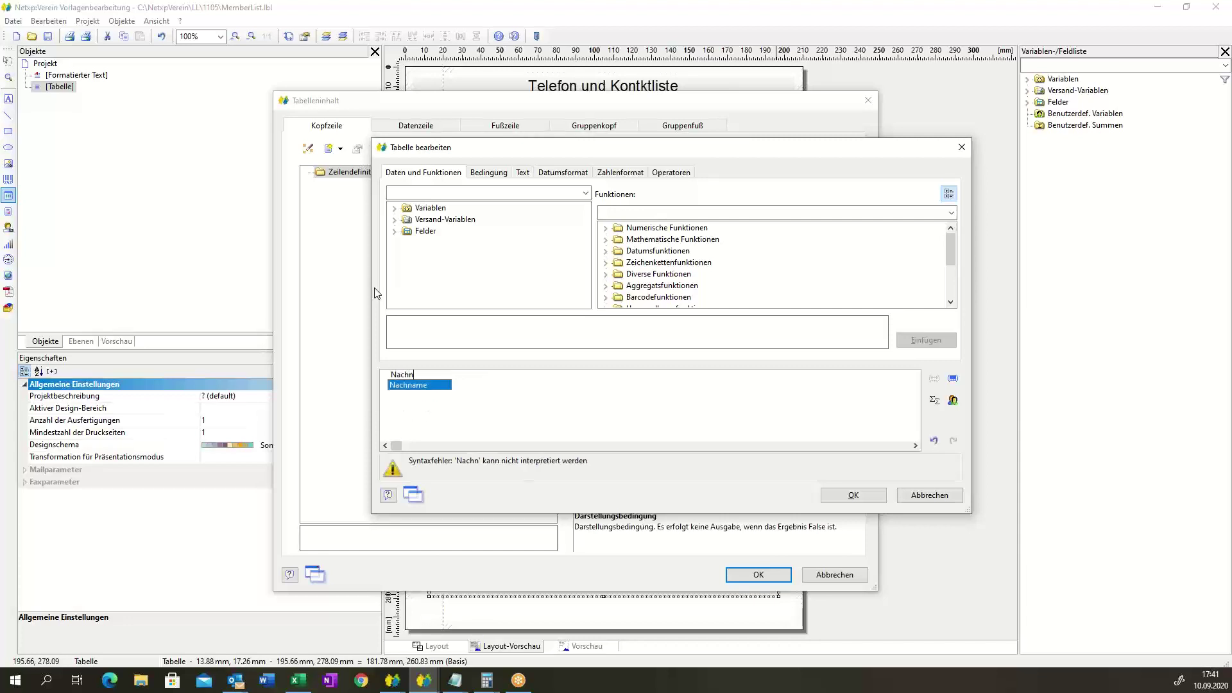
key(BackSpace)
key(BackSpace)
key(BackSpace)
key(BackSpace)
key(BackSpace)
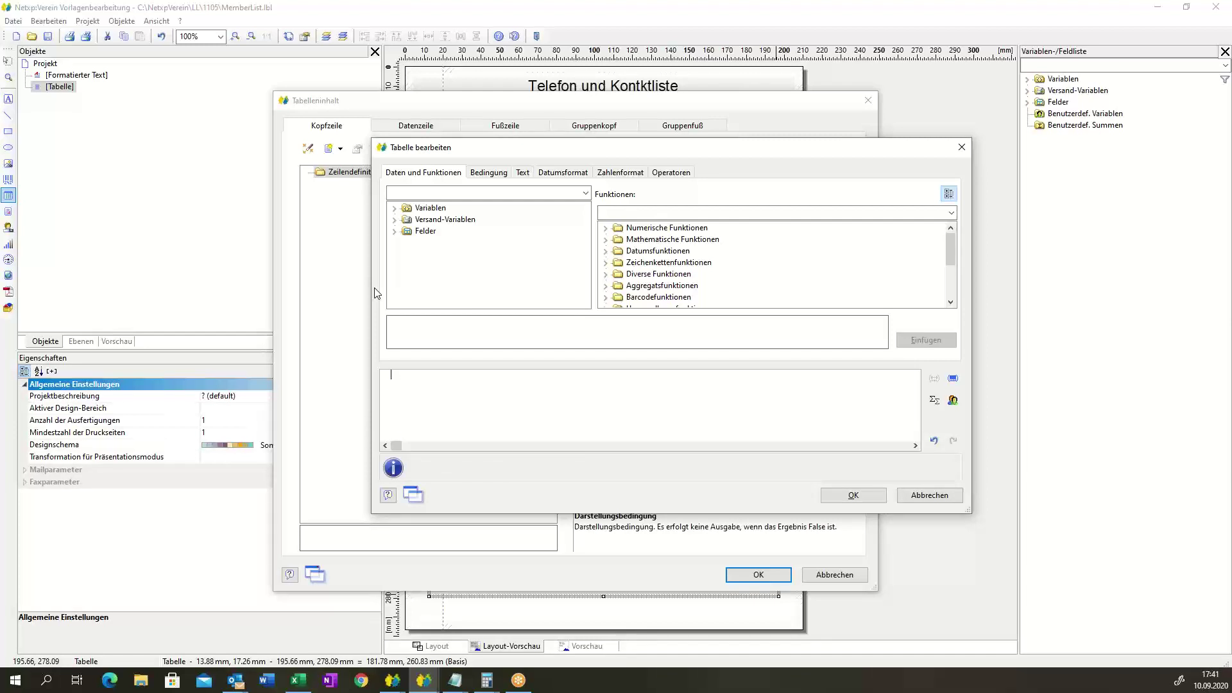
text(")
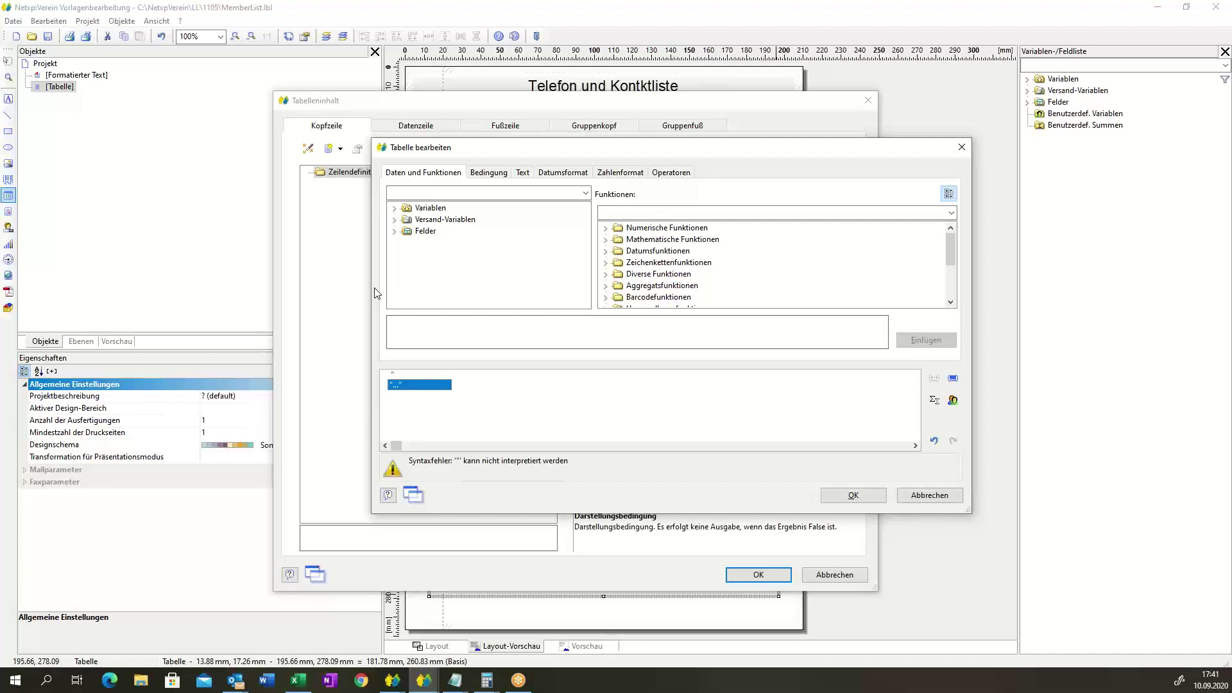
text(Nachname)
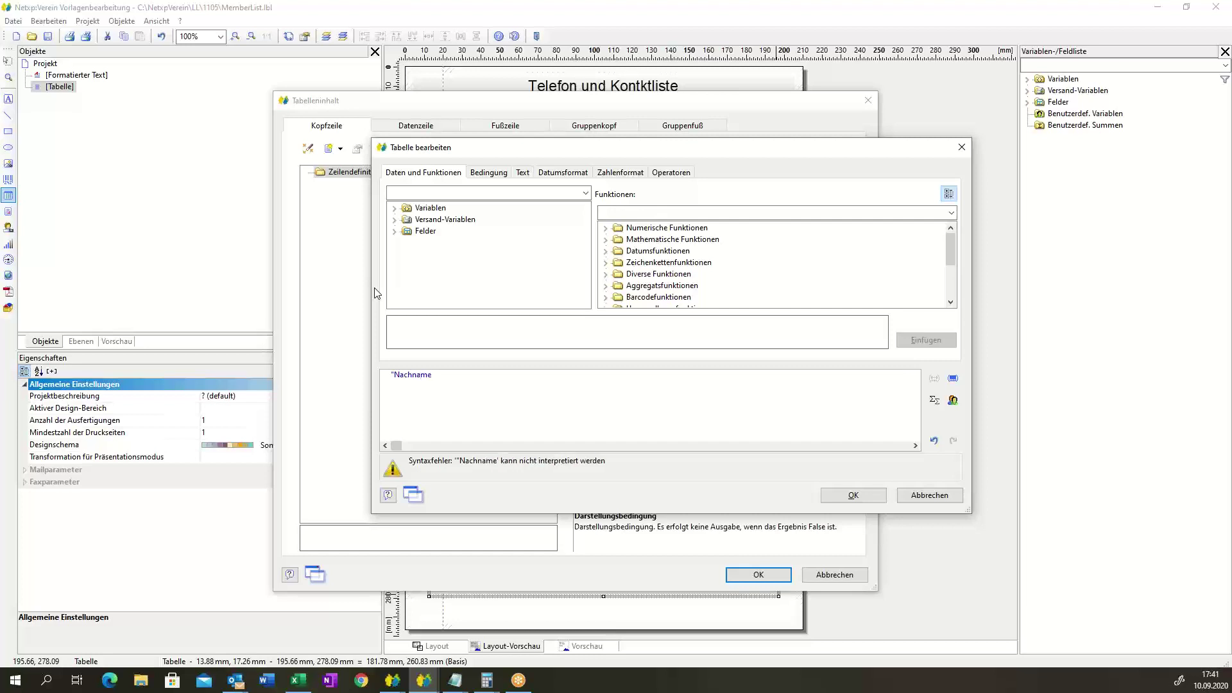
text(")
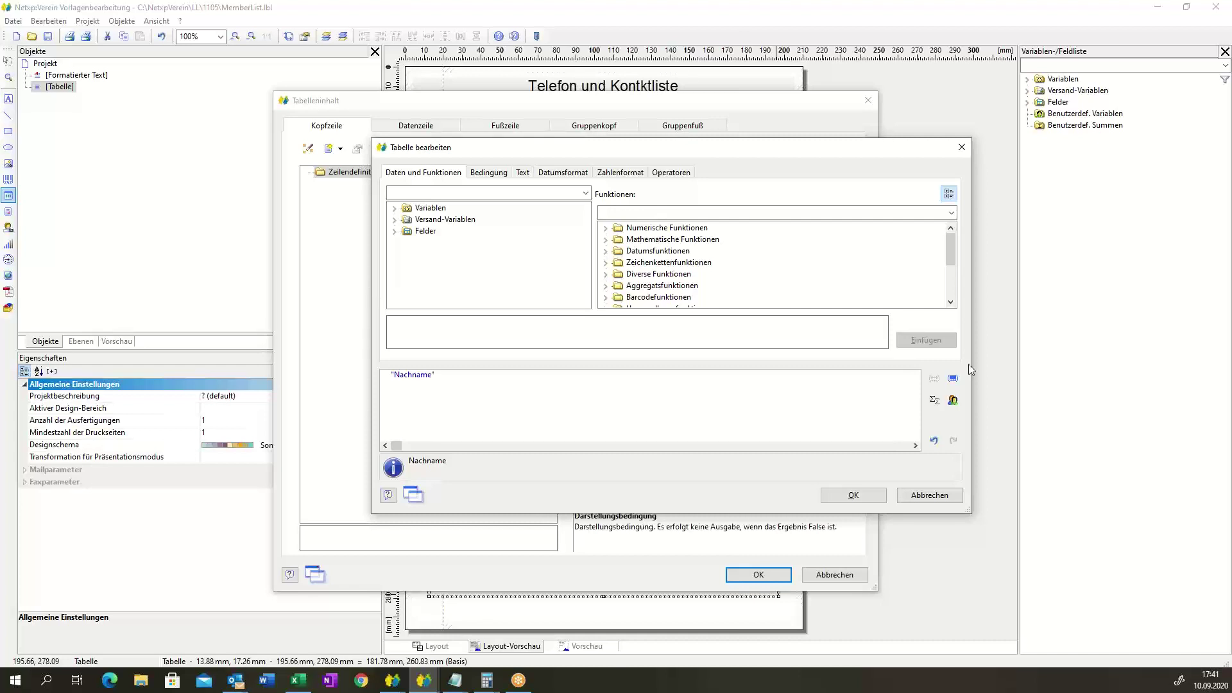
click(853, 495)
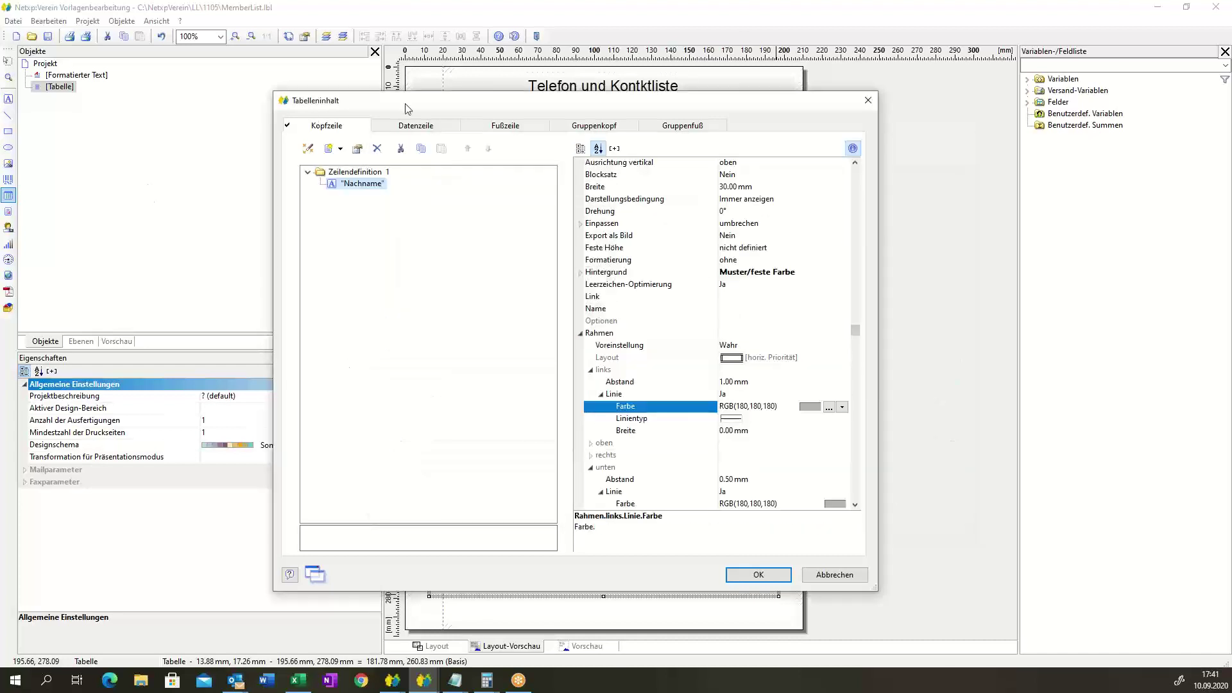
- Add a second header column with the quoted fixed text "Vorname" after Nachname
drag(411, 106, 805, 123)
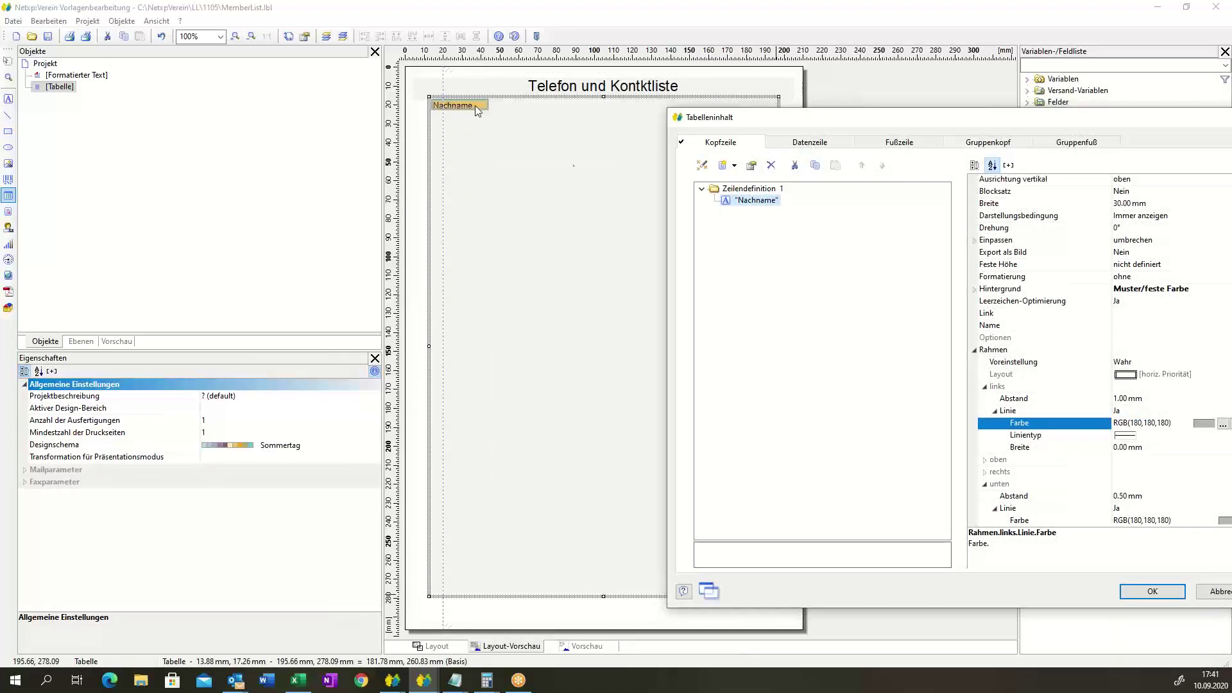
drag(980, 122, 940, 103)
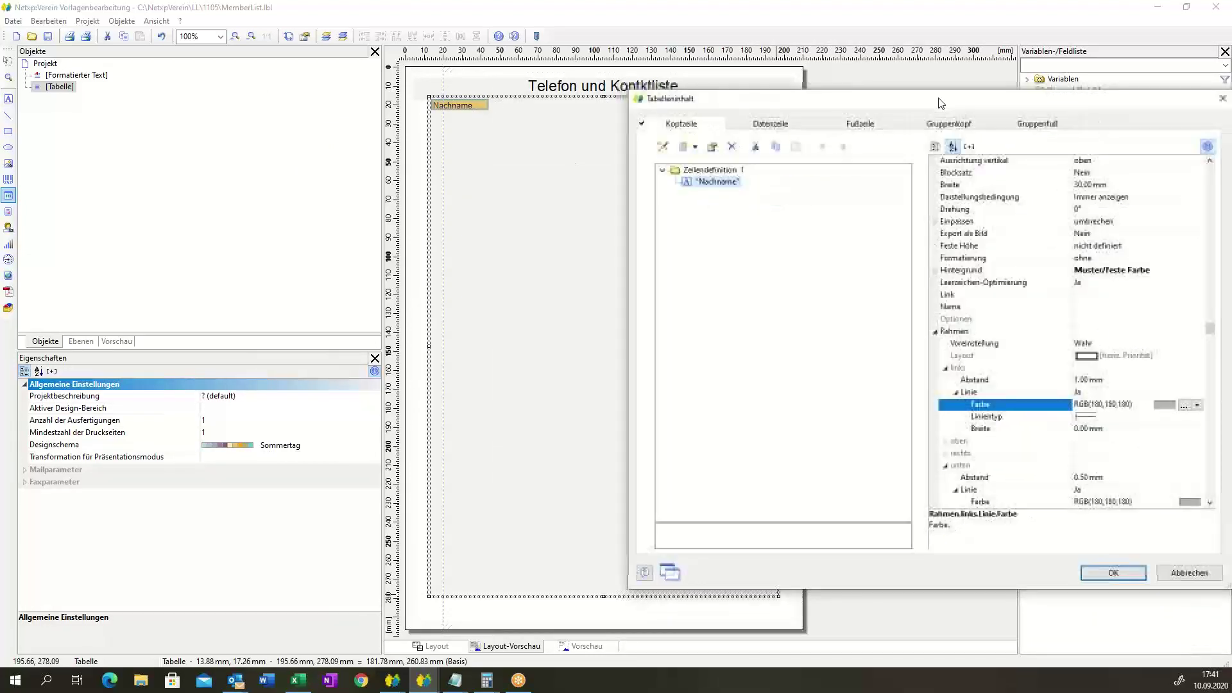
click(682, 147)
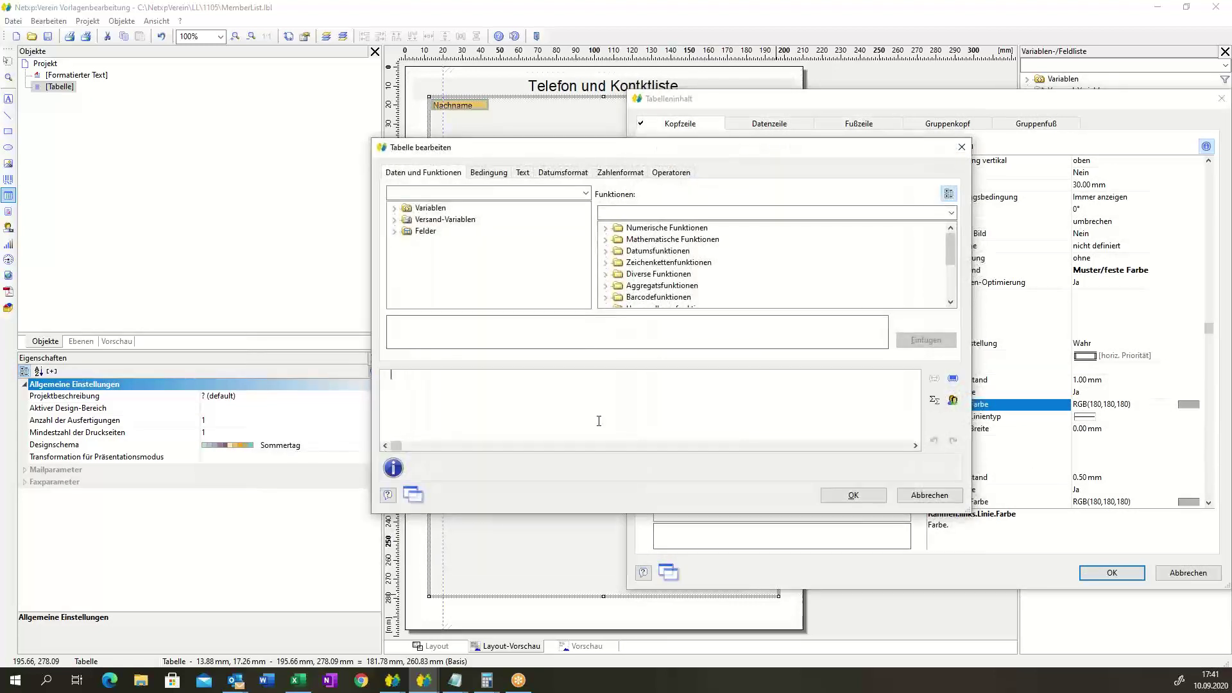
text("Vorname)
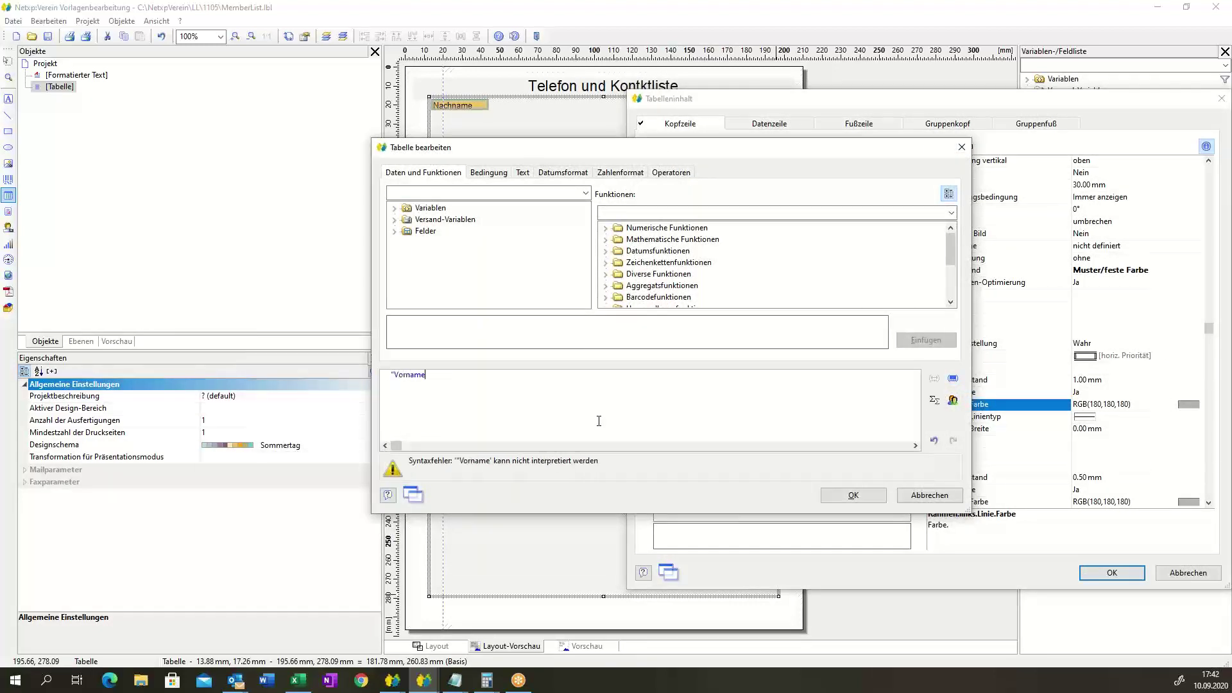
text(")
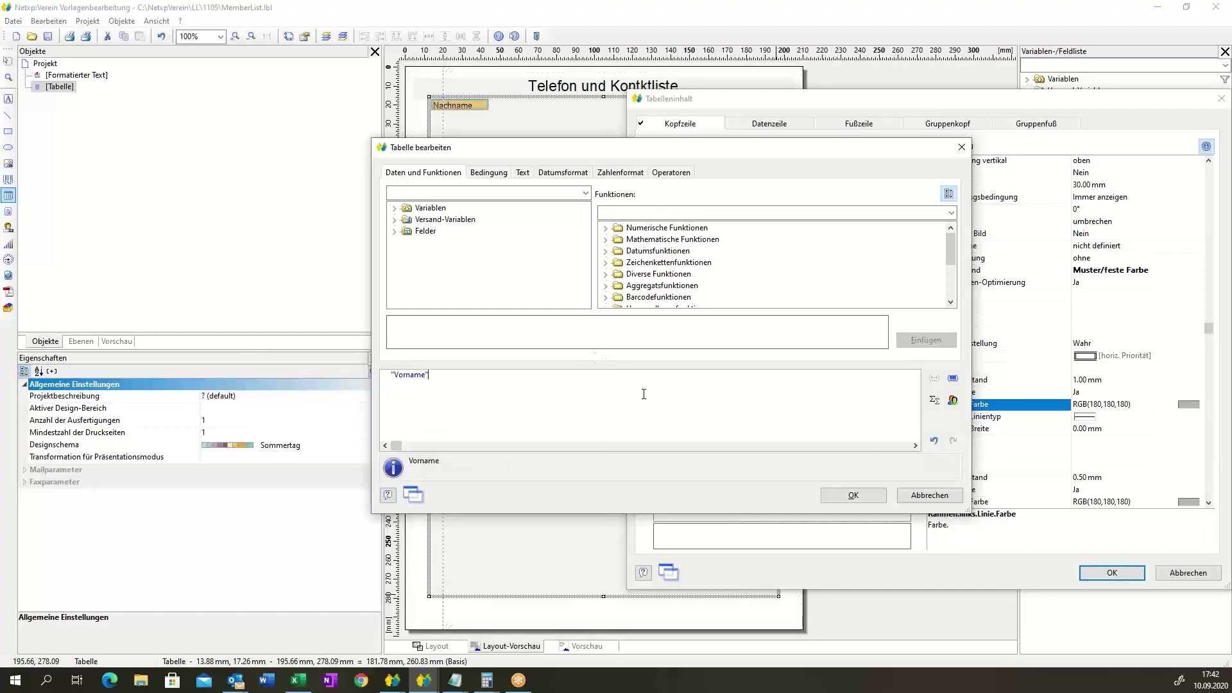
click(853, 496)
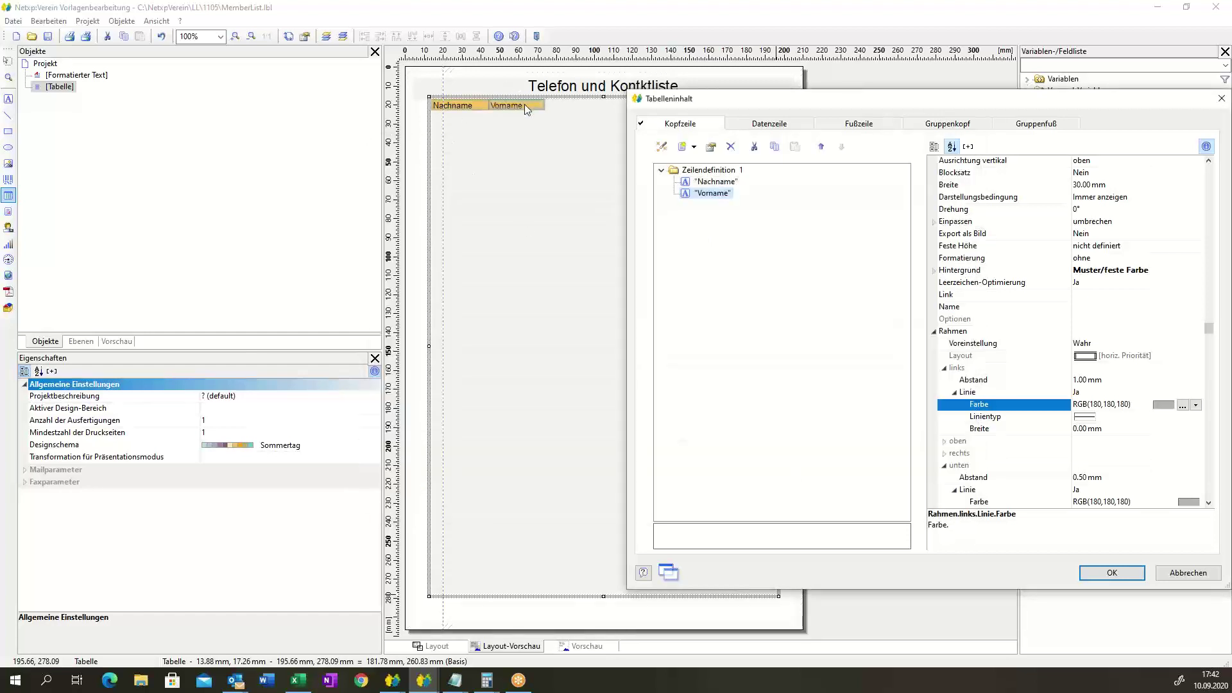
- Add a third header column with the quoted fixed text "Telefon" after Vorname
click(683, 147)
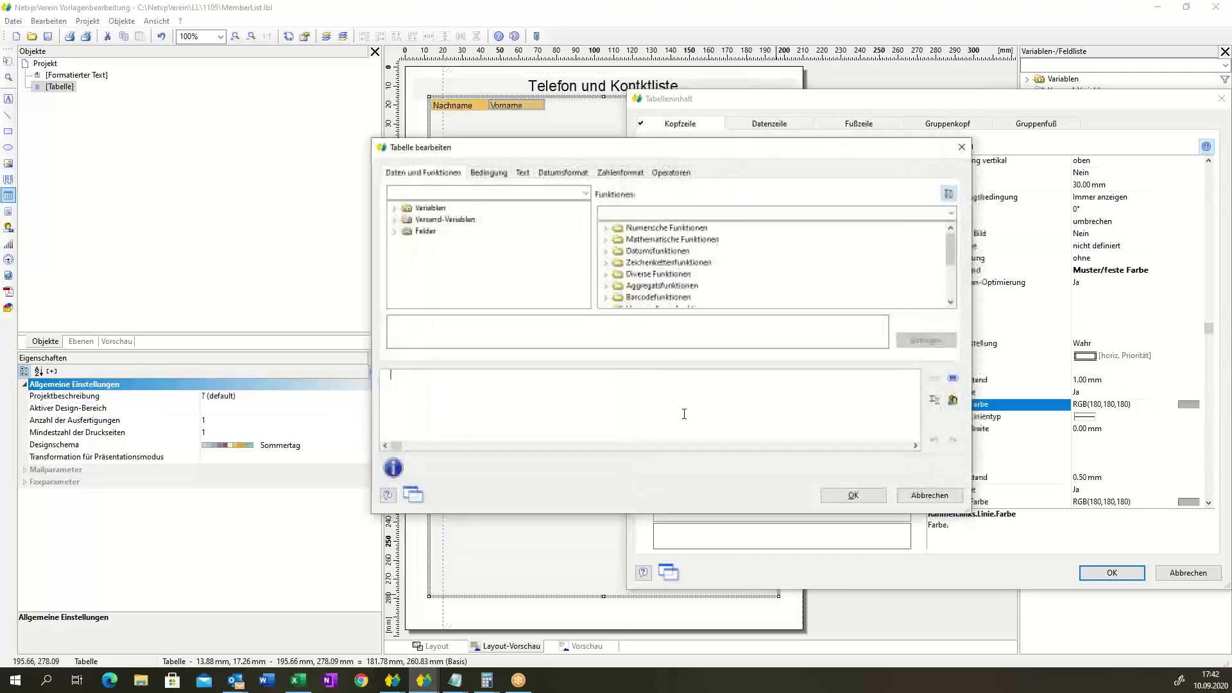
text(Telef)
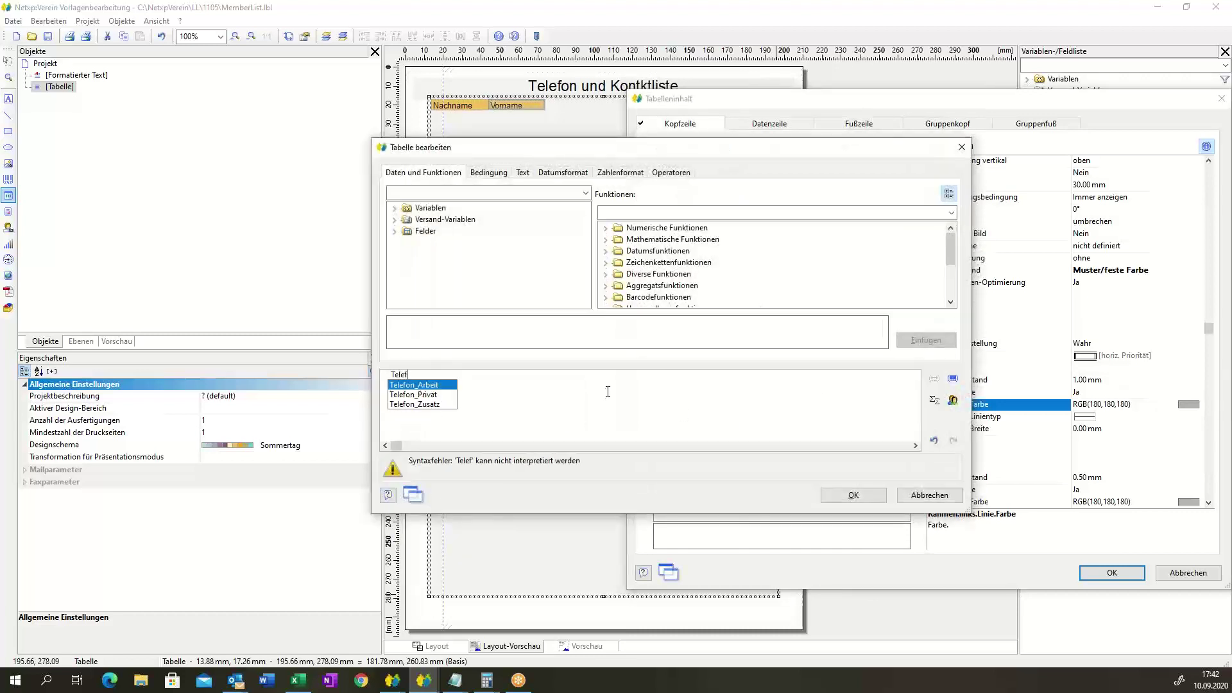
text(on")
key(Home)
text(")
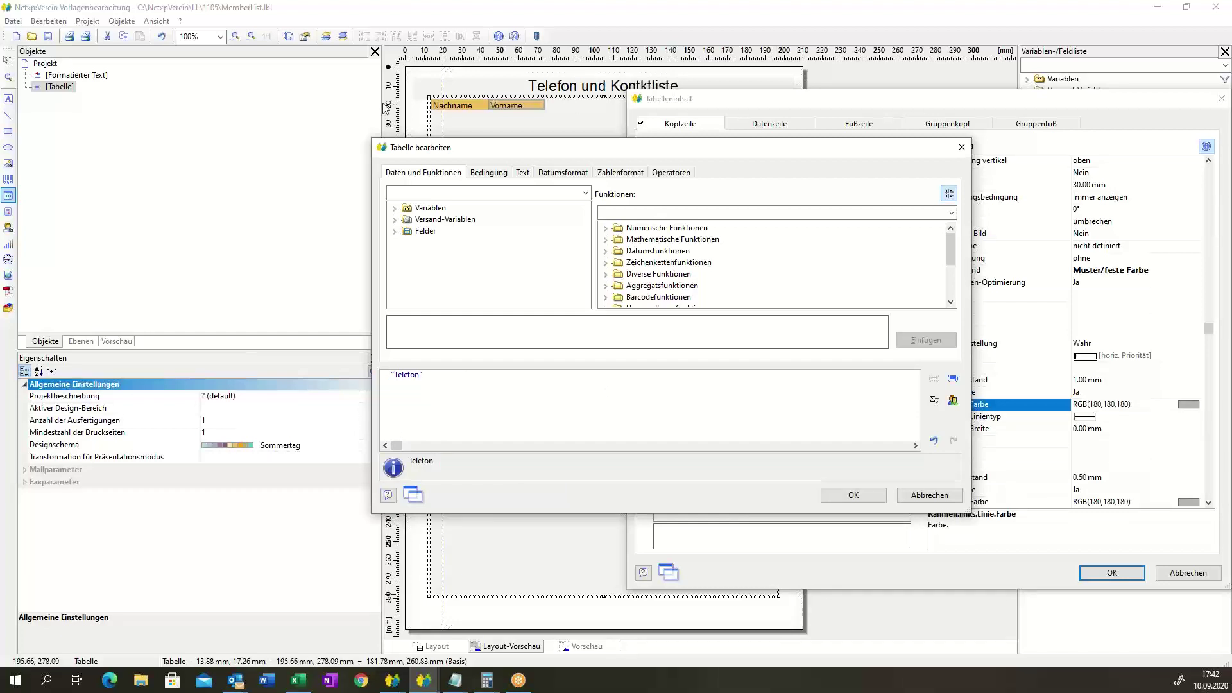
click(853, 495)
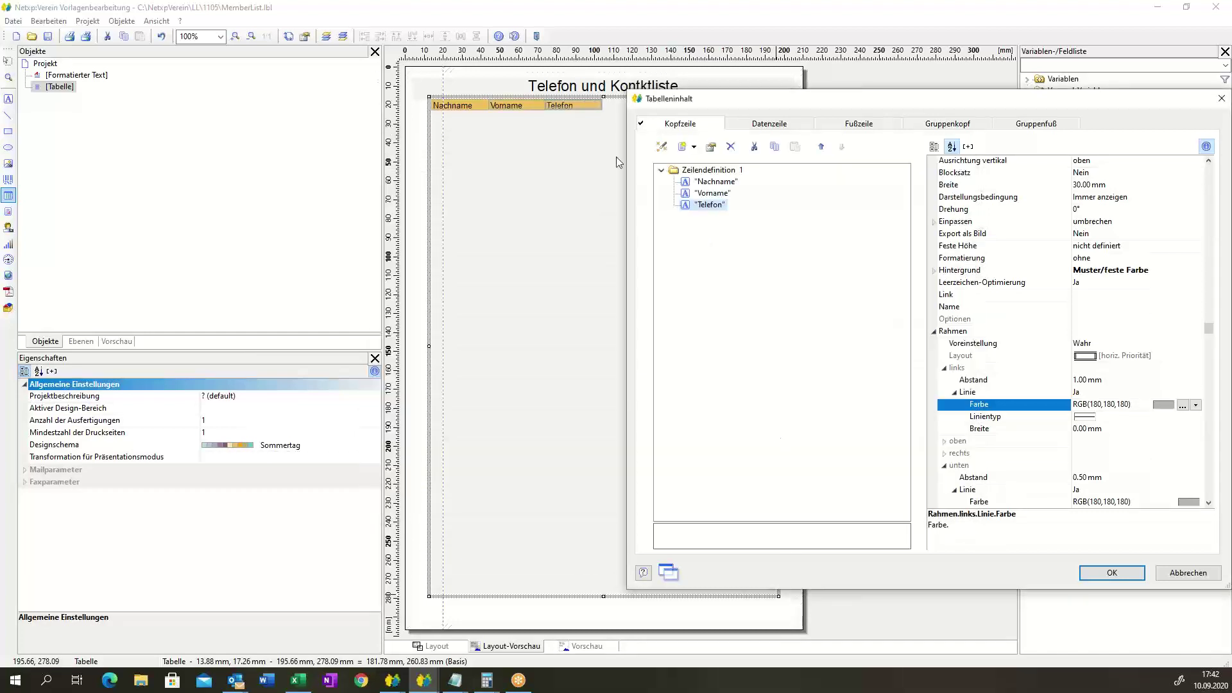
- Add a fourth header column with the quoted fixed text "Mobil" after Telefon
click(682, 146)
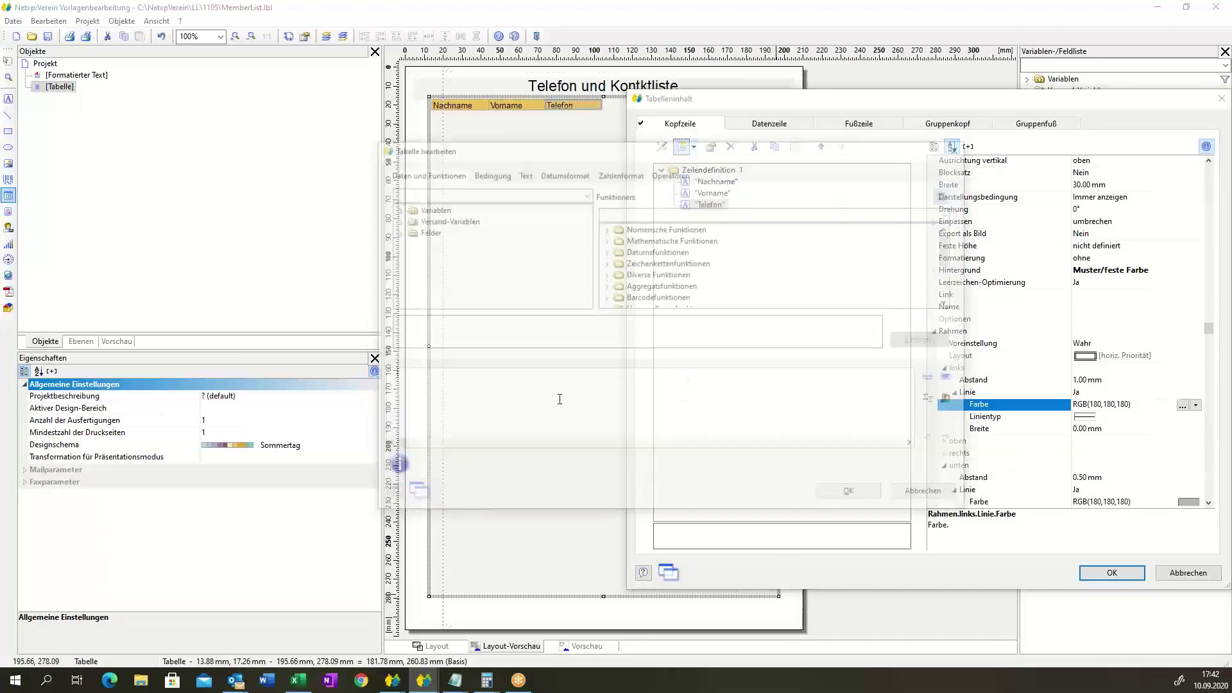
text("E)
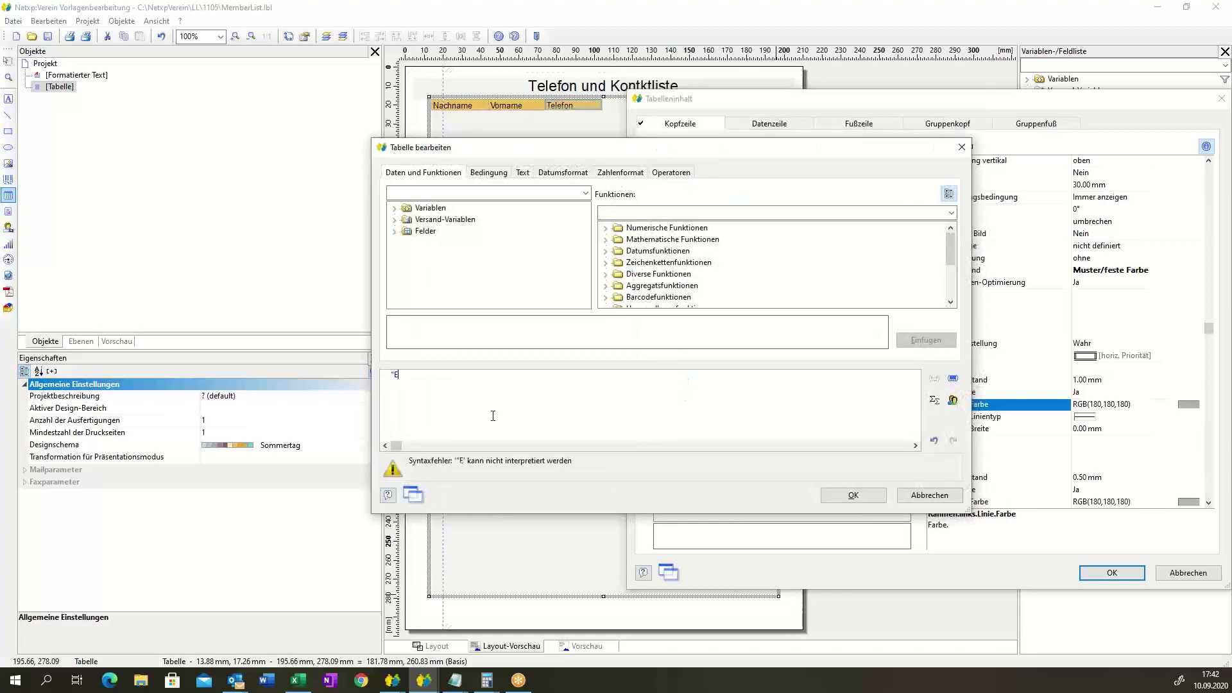
text(mail")
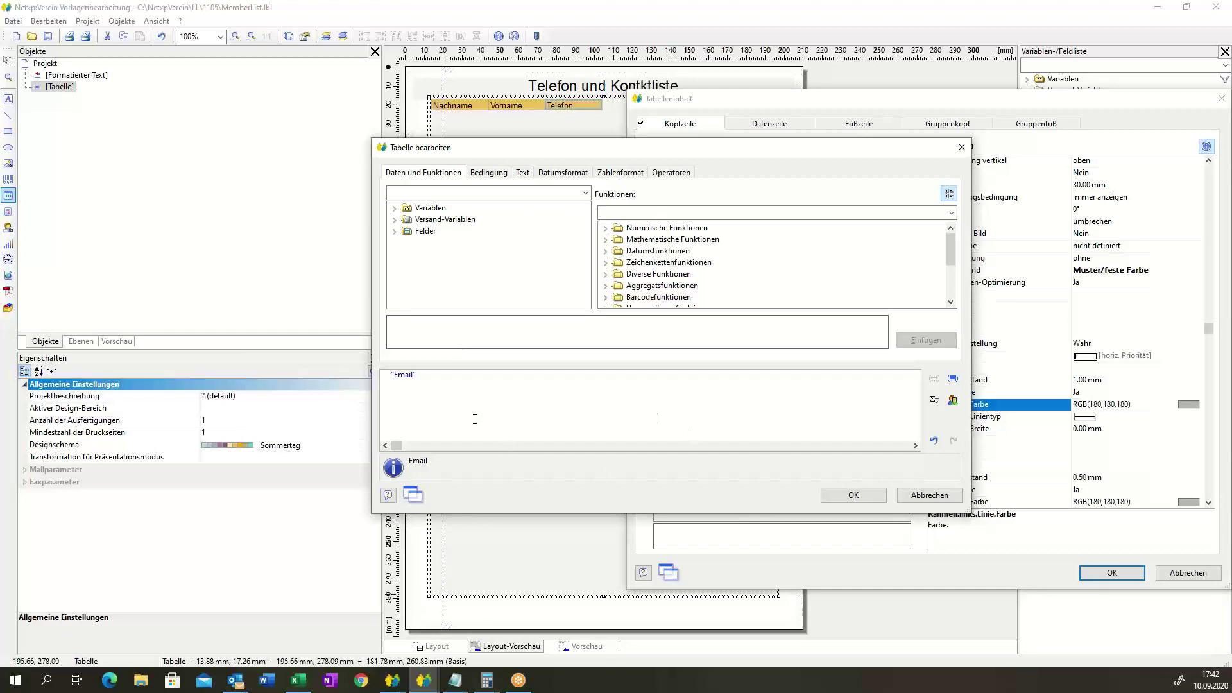
key(BackSpace)
key(BackSpace)
key(BackSpace)
key(BackSpace)
key(BackSpace)
key(BackSpace)
text(Mobile)
key(BackSpace)
click(854, 495)
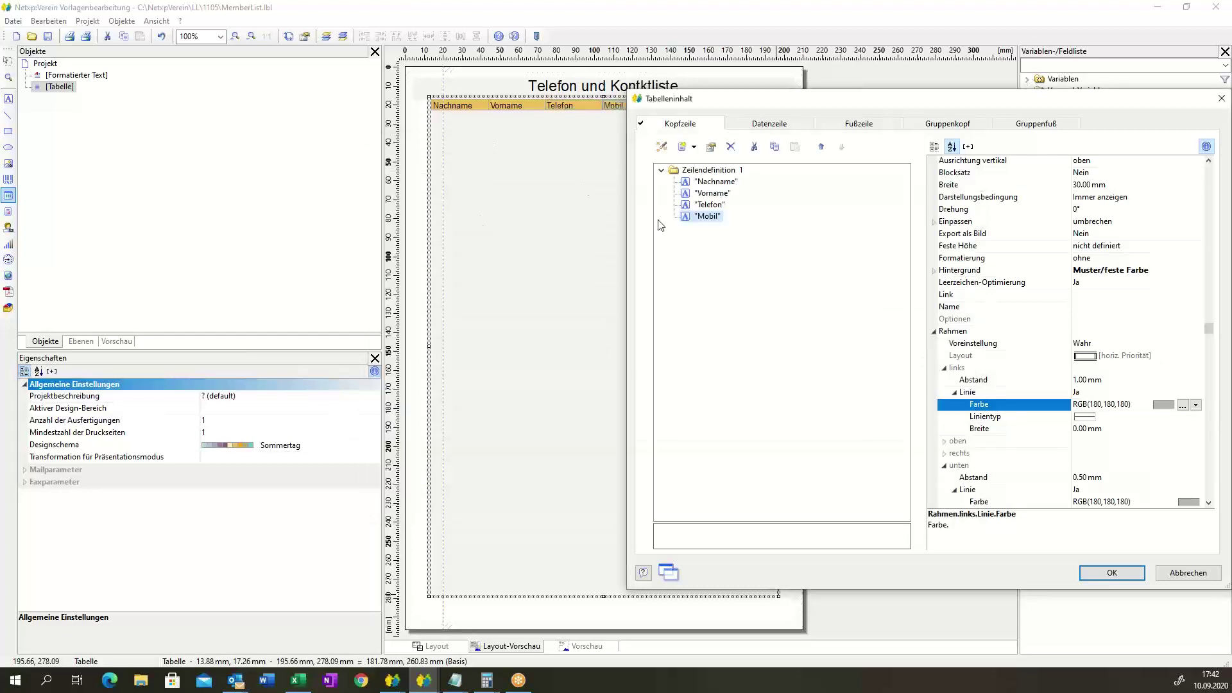
- Add a fifth header column with the quoted fixed text "Email" and uncover the header row on the page
click(683, 147)
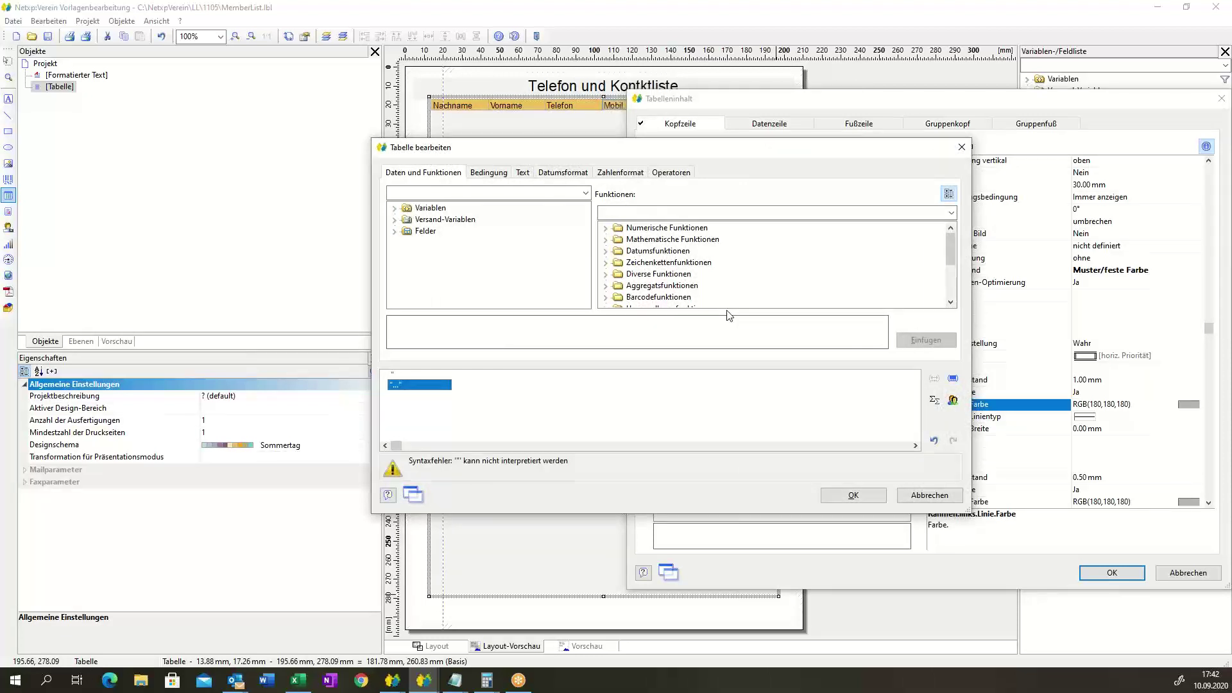
text("Email)
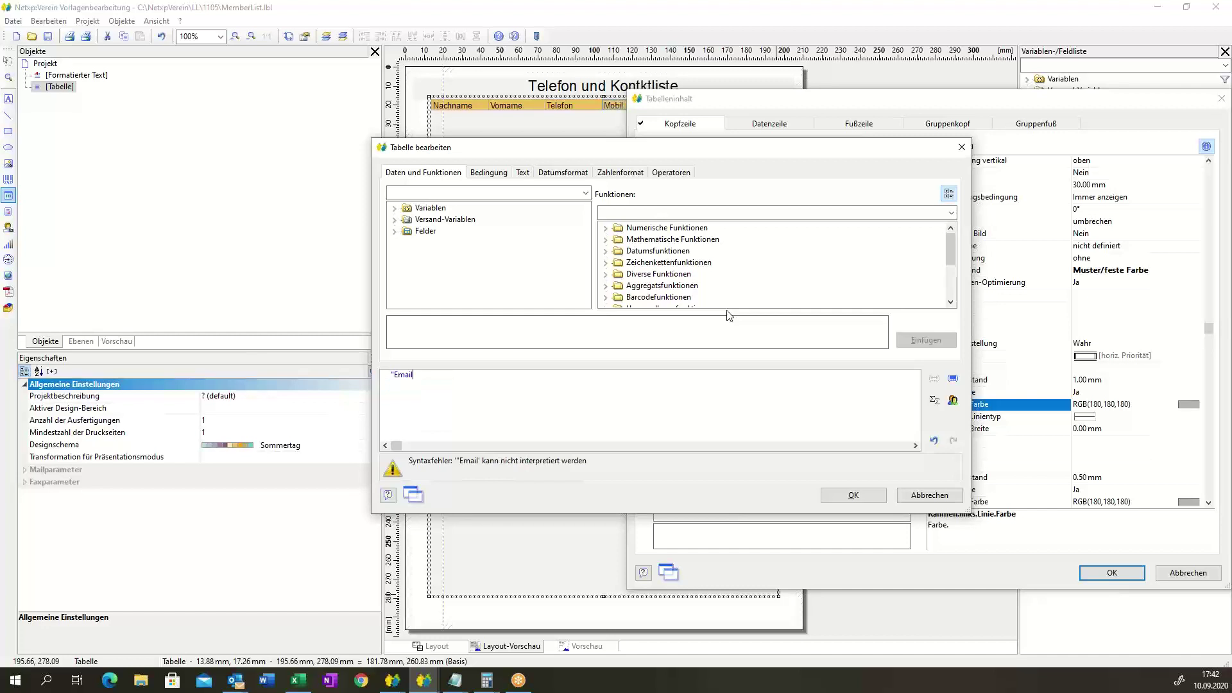
text(")
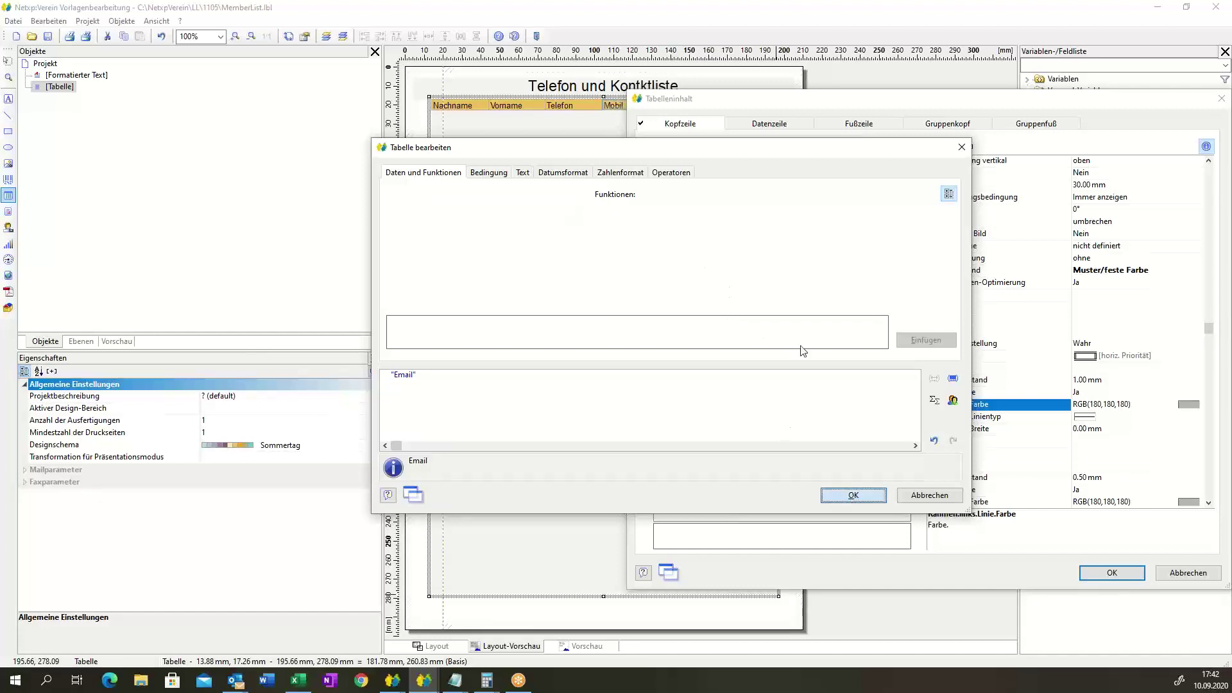
key(Return)
drag(738, 99, 819, 228)
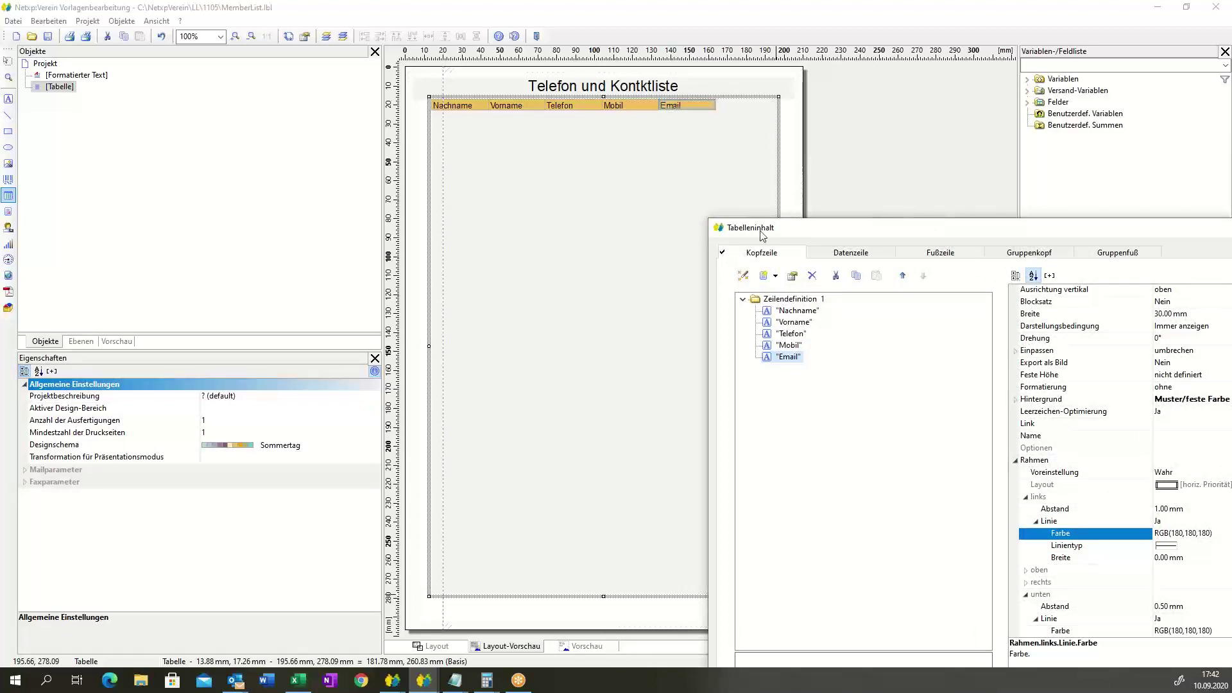
drag(885, 237, 905, 126)
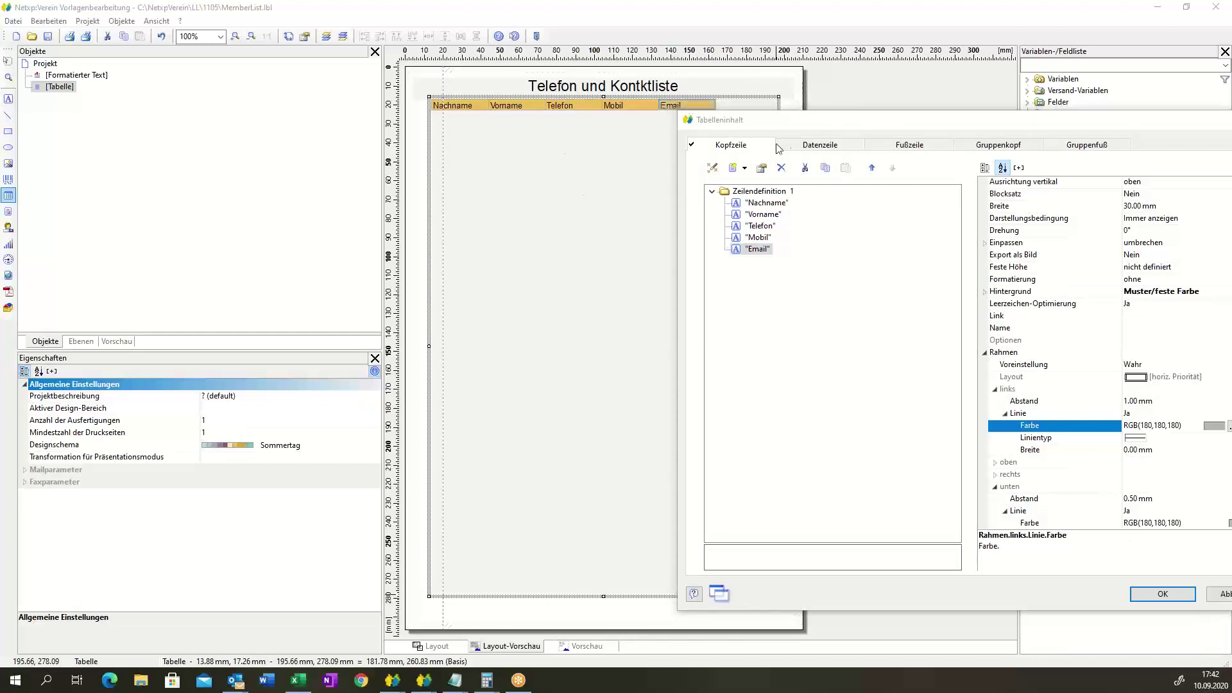
- Create the table's data row by adopting the header row's existing Zeilendefinition 1
drag(790, 130, 891, 93)
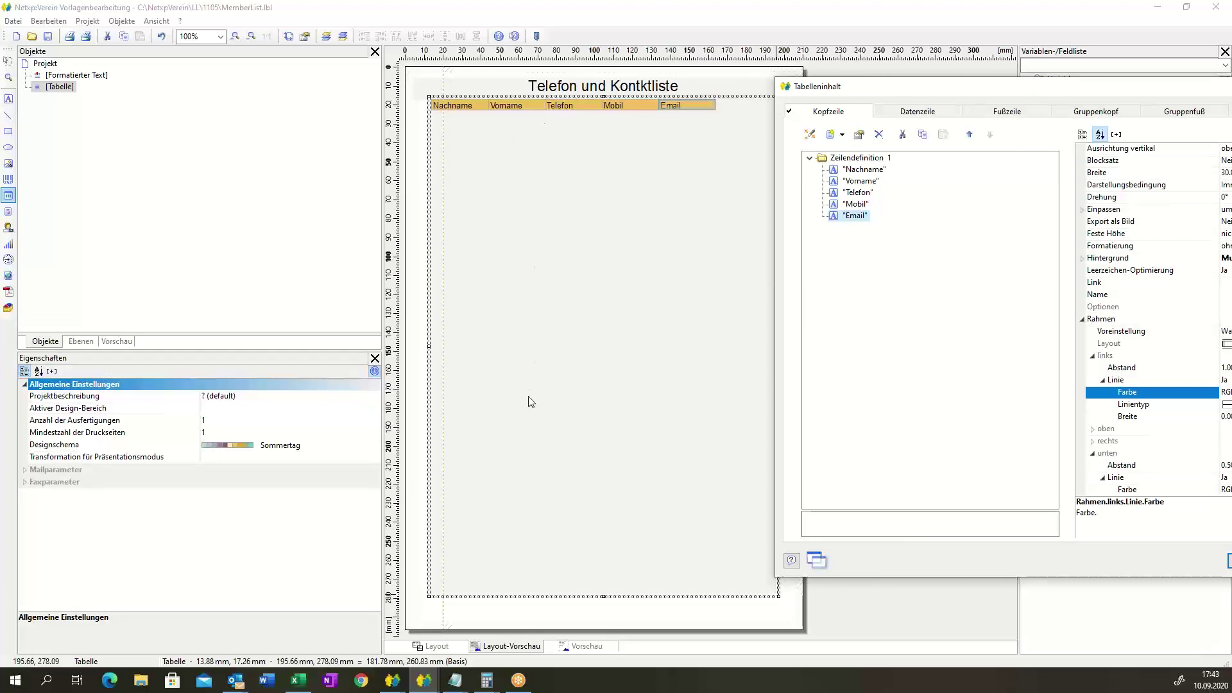
click(918, 112)
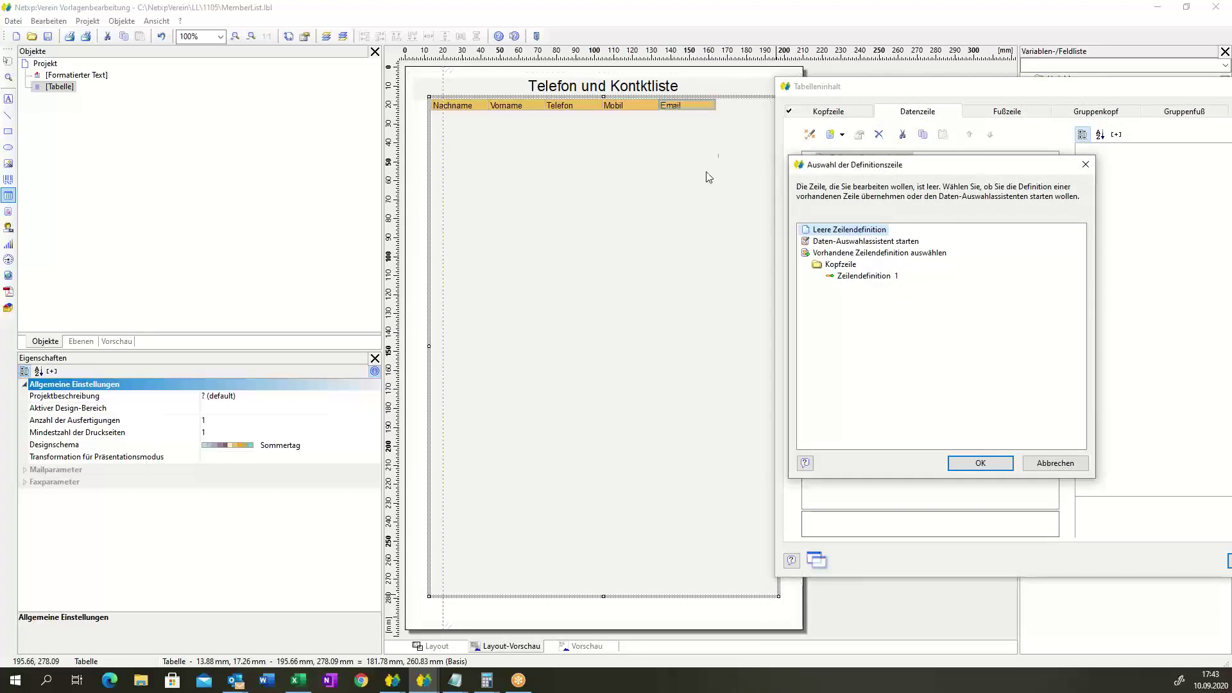
drag(928, 169, 1011, 188)
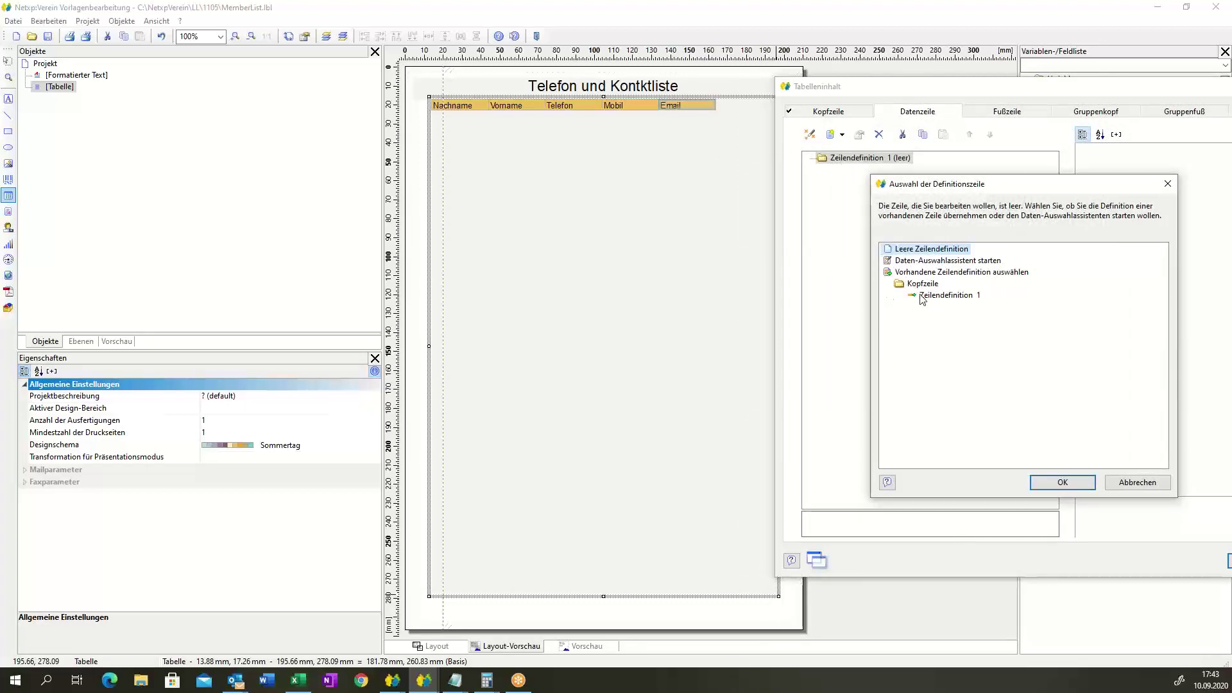
click(1076, 485)
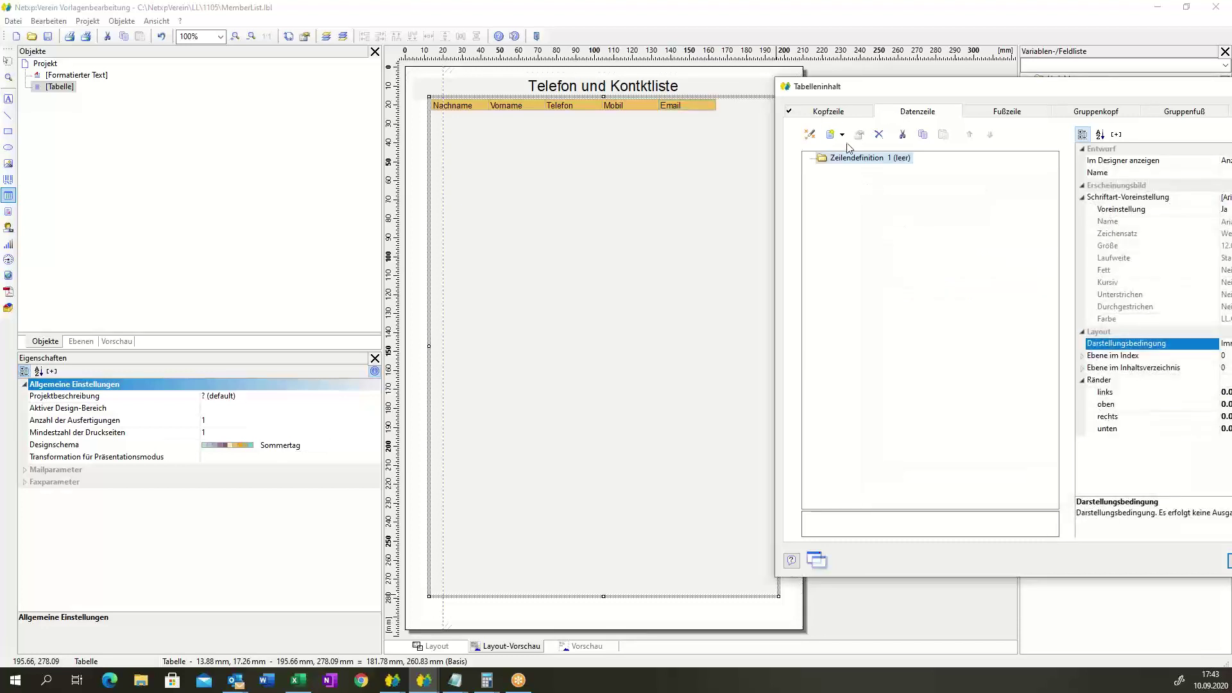
click(838, 113)
click(914, 113)
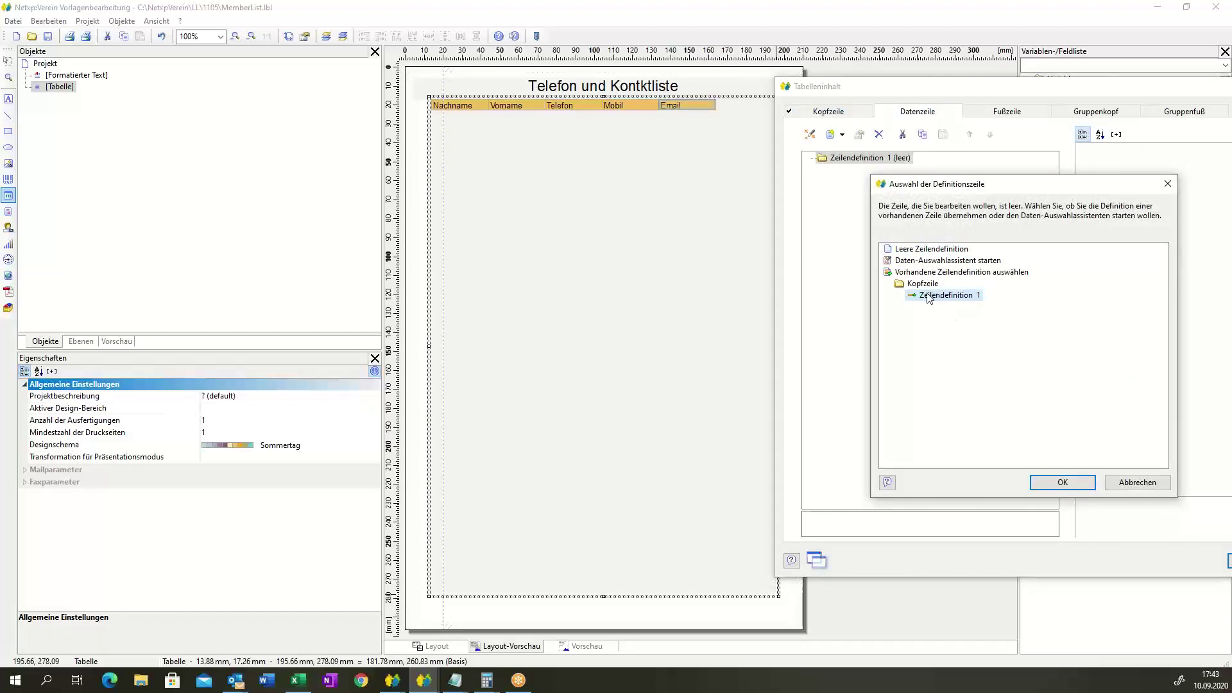
click(1054, 486)
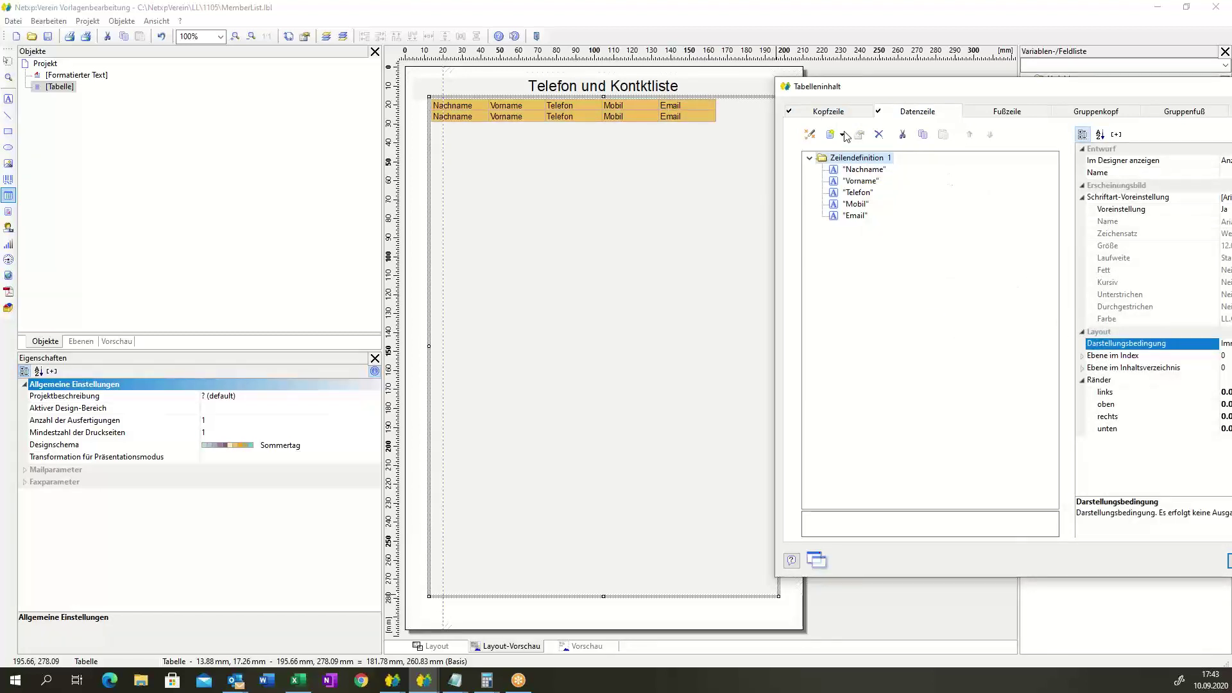
click(829, 115)
click(911, 109)
- Turn the first data row column from the quoted fixed text into the field Nachname
click(863, 170)
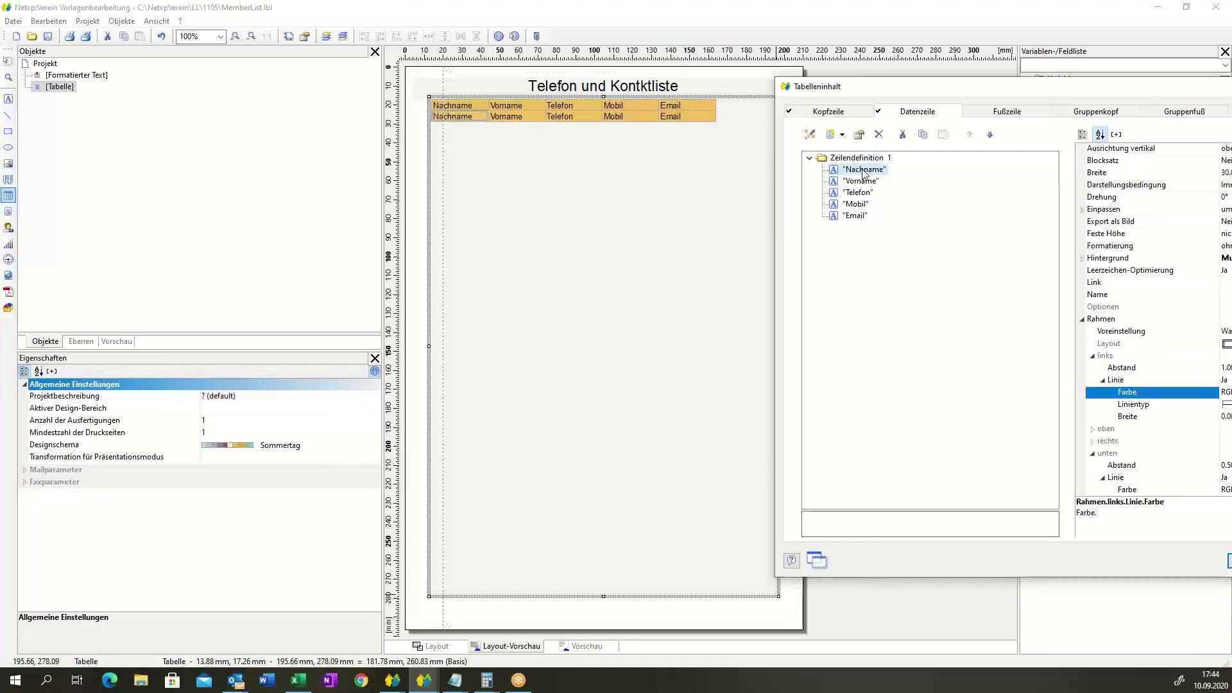
double_click(863, 170)
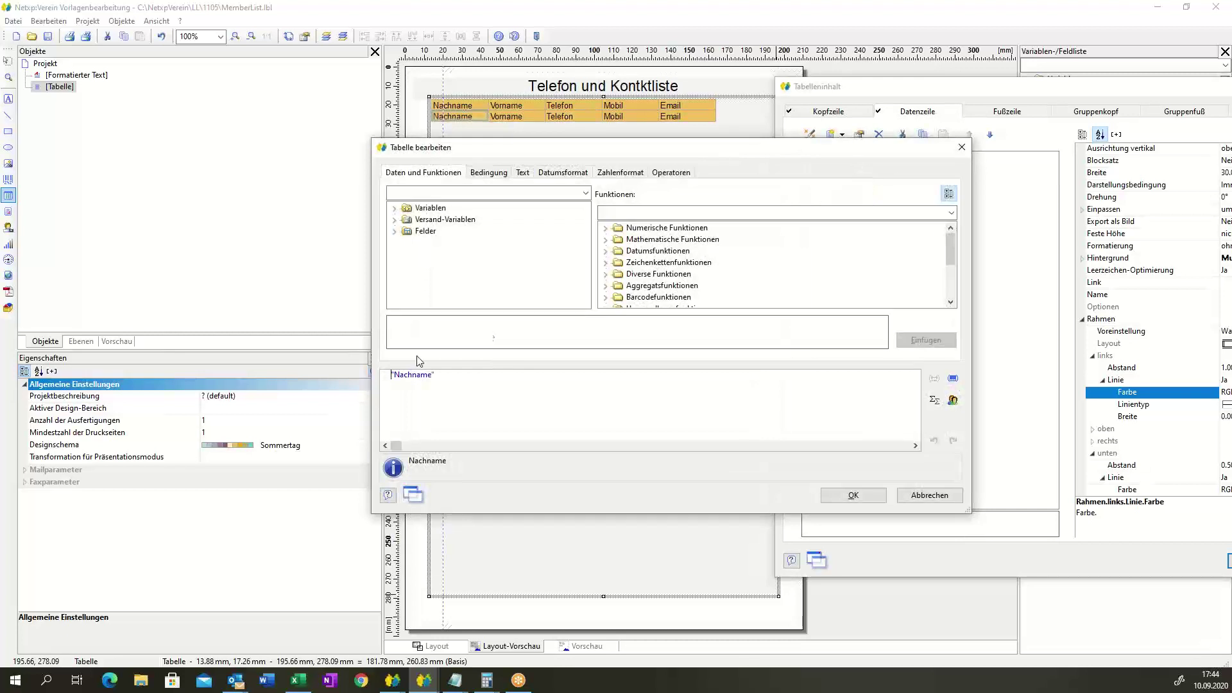
key(ctrl+a)
key(End)
key(BackSpace)
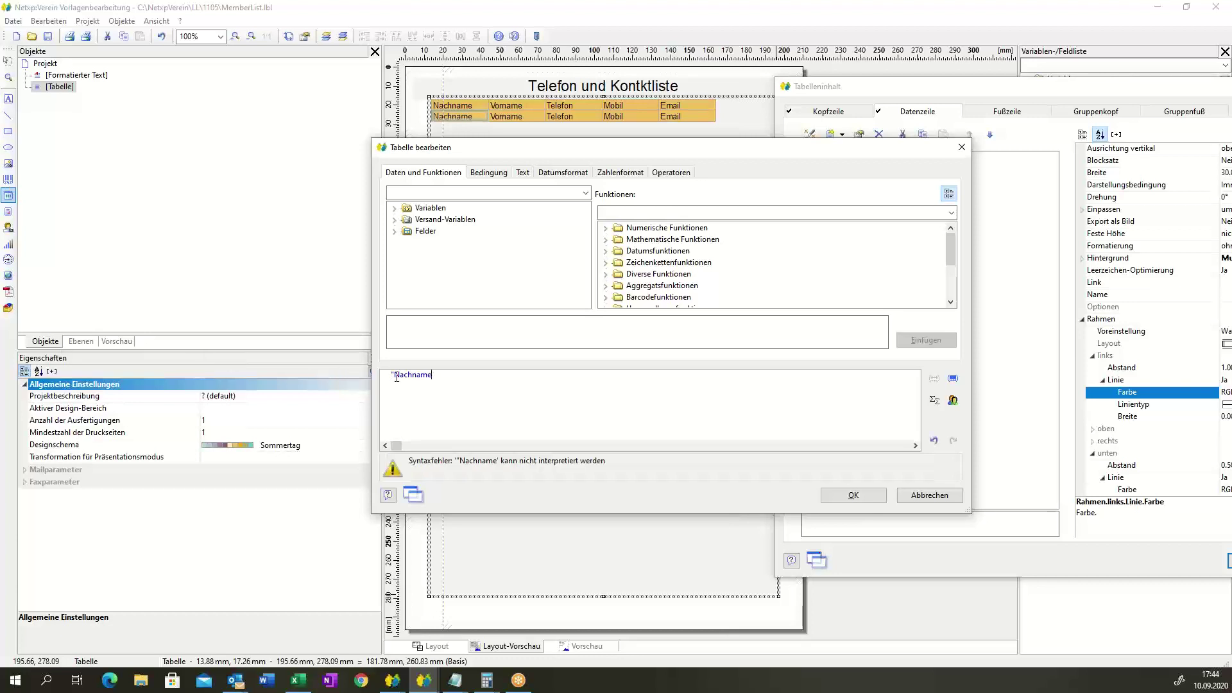
click(395, 375)
key(BackSpace)
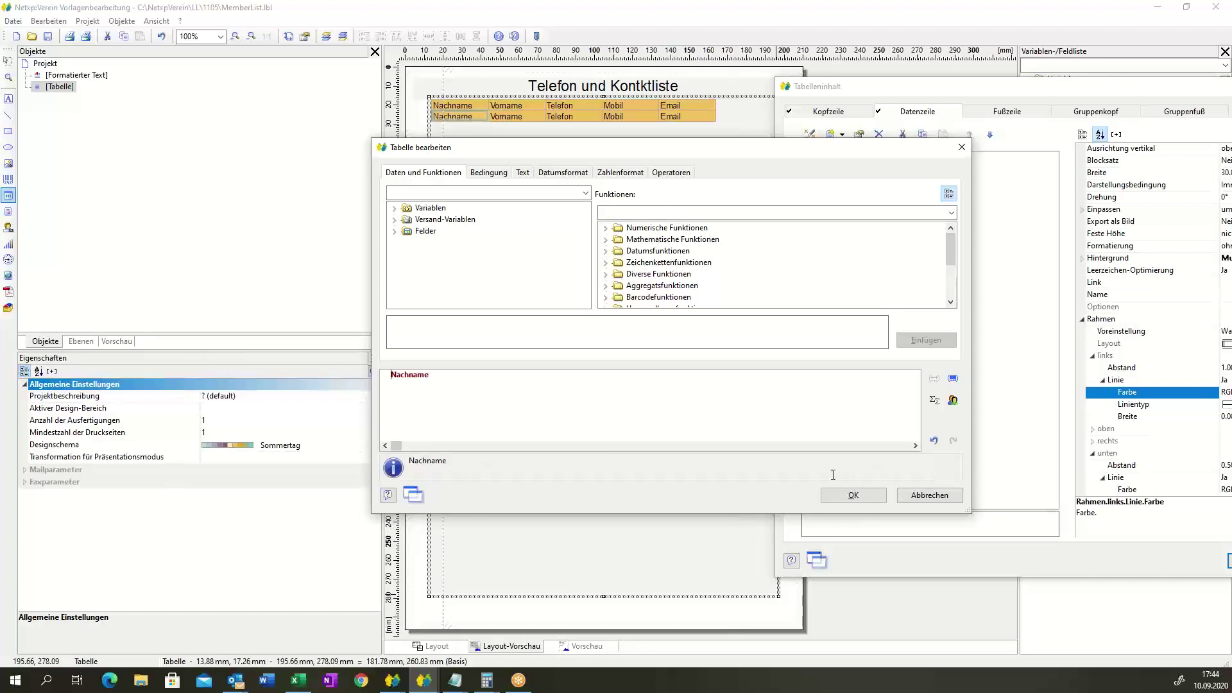
click(853, 495)
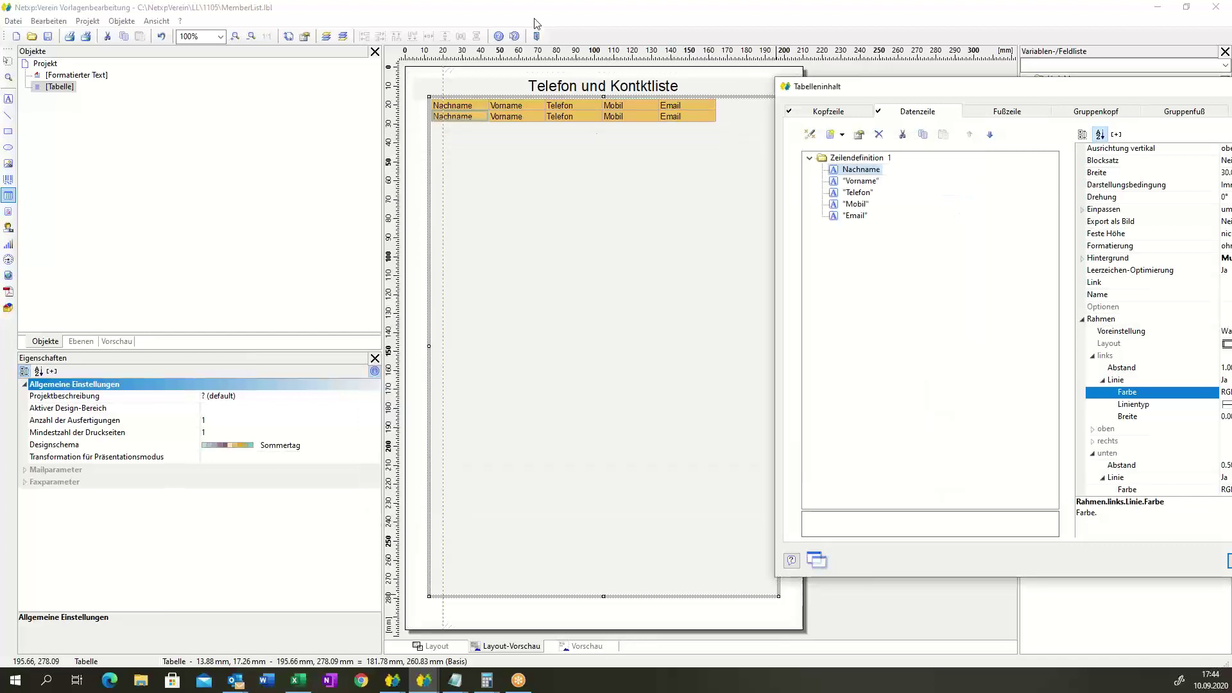
- Turn the second data row column from the quoted fixed text into the field Vorname
double_click(860, 181)
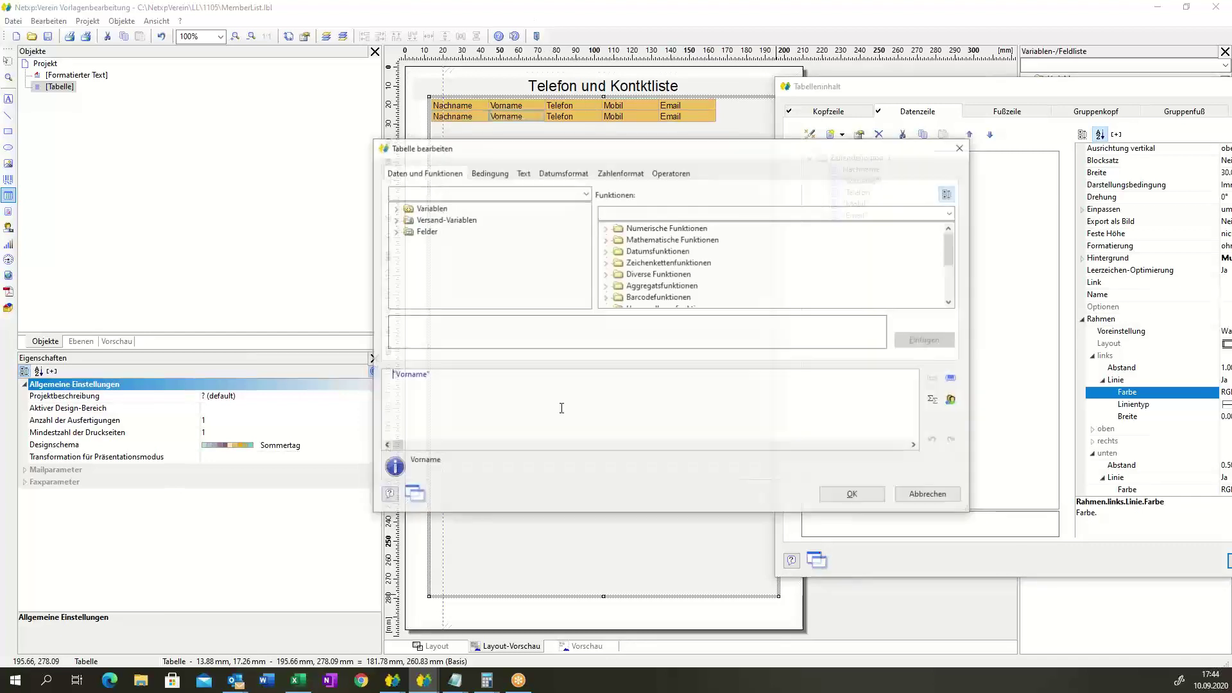
key(BackSpace)
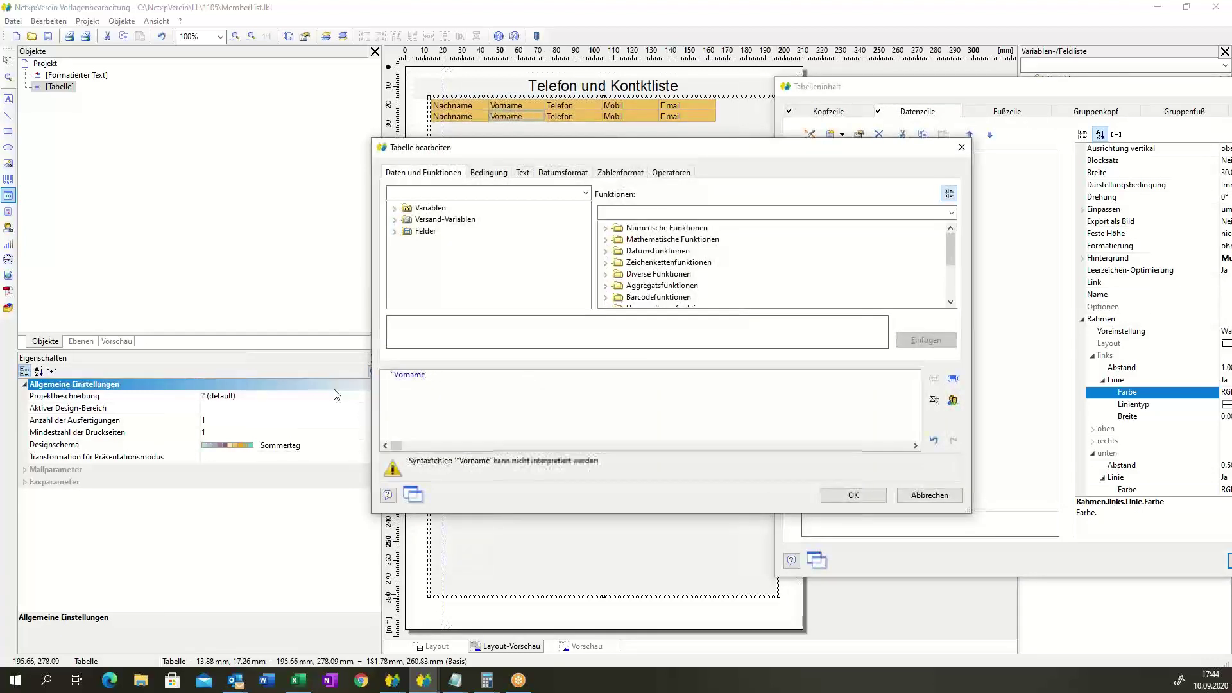
click(396, 374)
key(BackSpace)
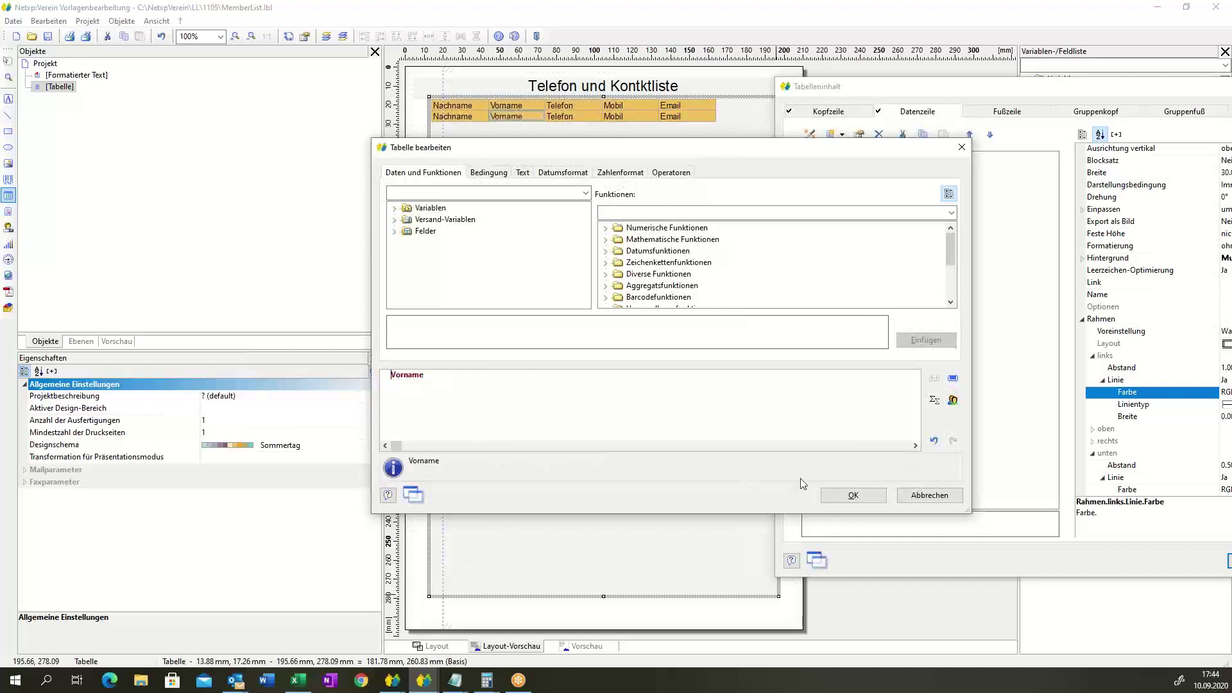
click(851, 495)
- Replace the fixed text in the data row's Telefon column with the field Telefon_Privat
click(858, 192)
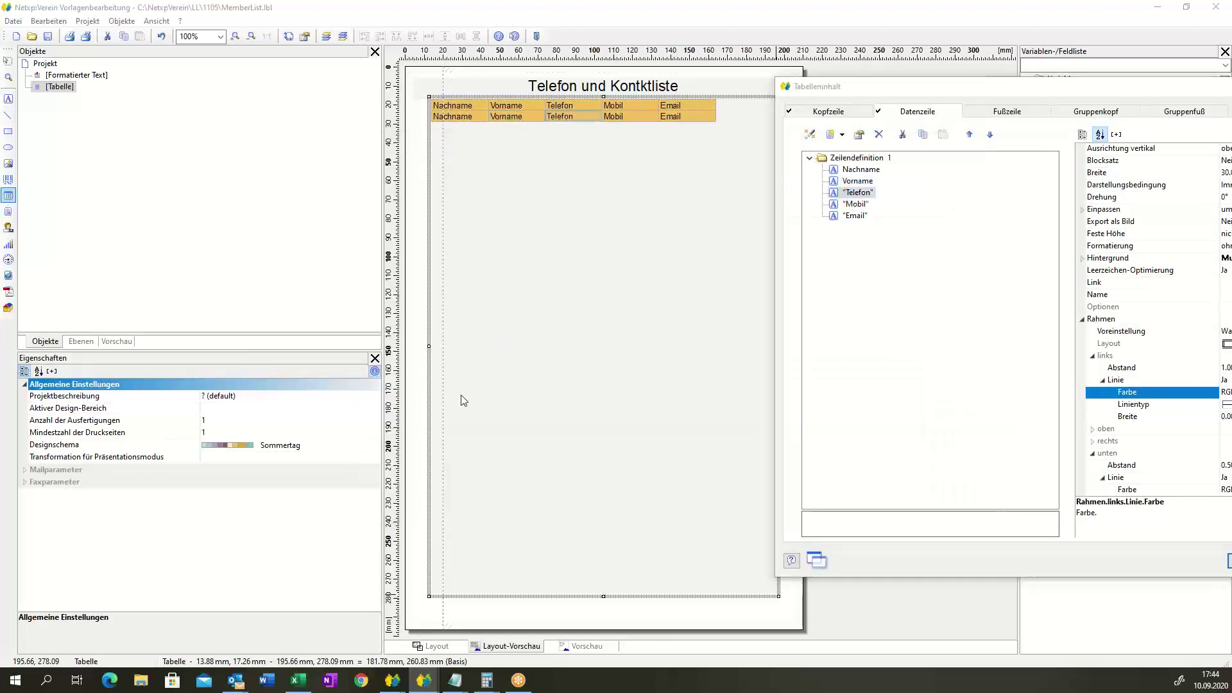
key(Return)
click(473, 377)
key(BackSpace)
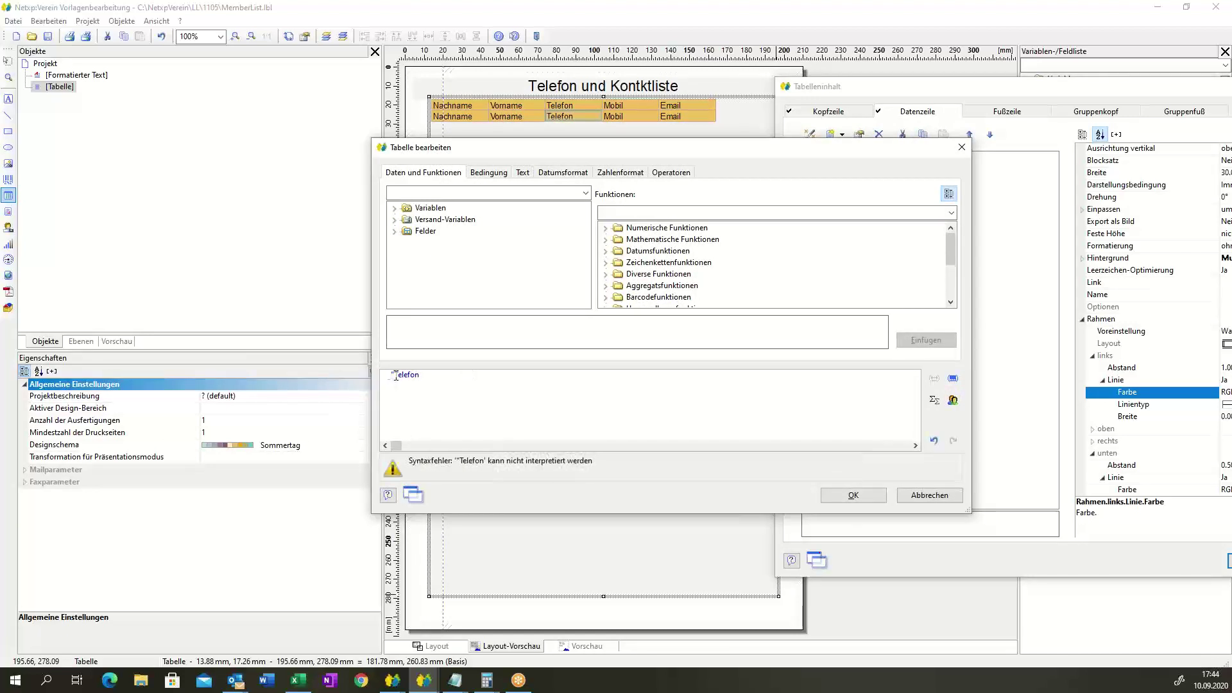
click(396, 376)
key(BackSpace)
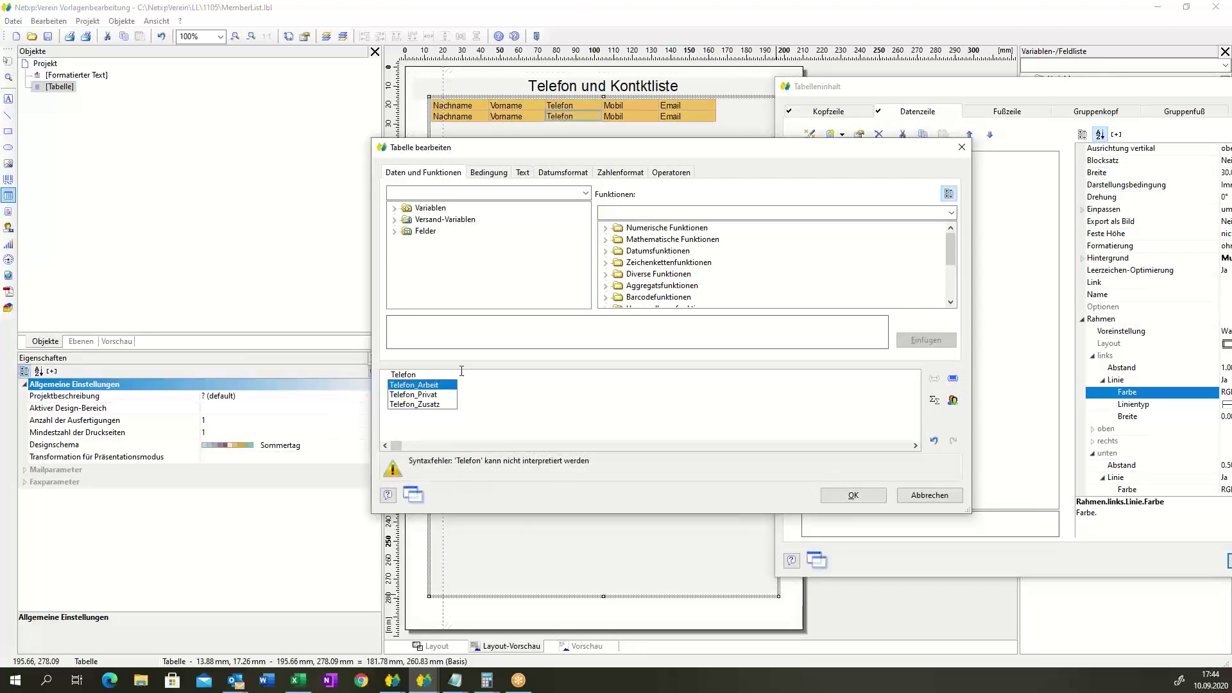
click(426, 395)
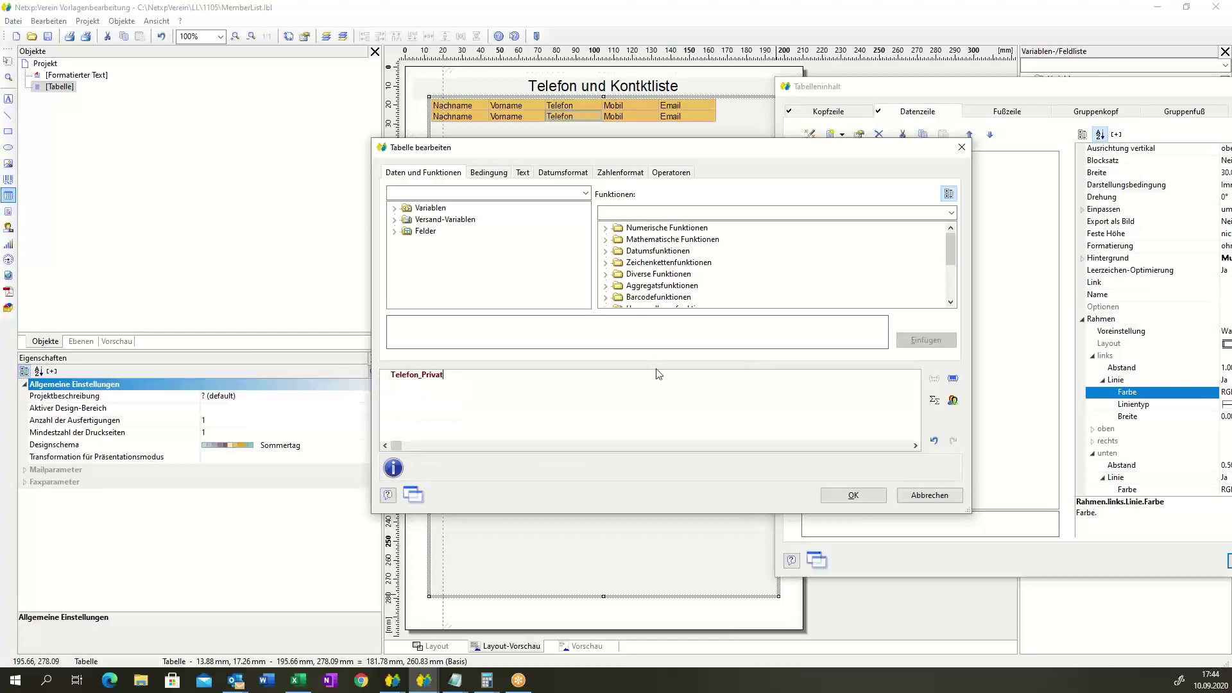
click(855, 495)
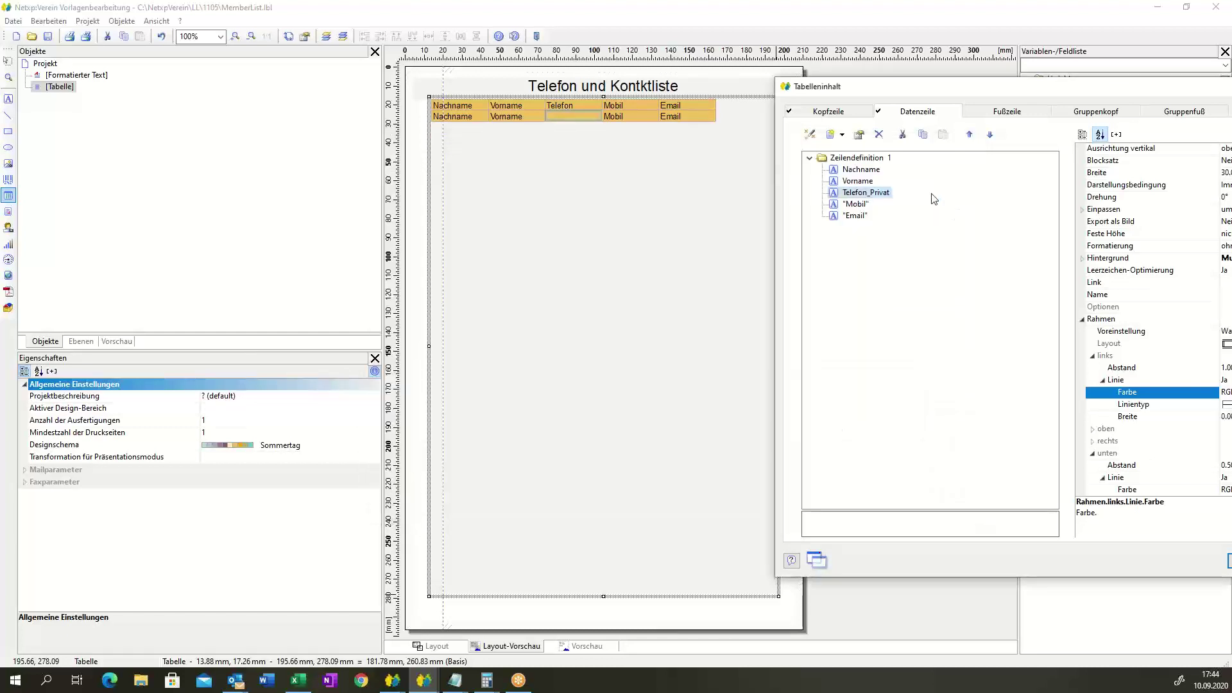
- Replace the fixed text in the data row's Mobil column with the field Handy
double_click(857, 205)
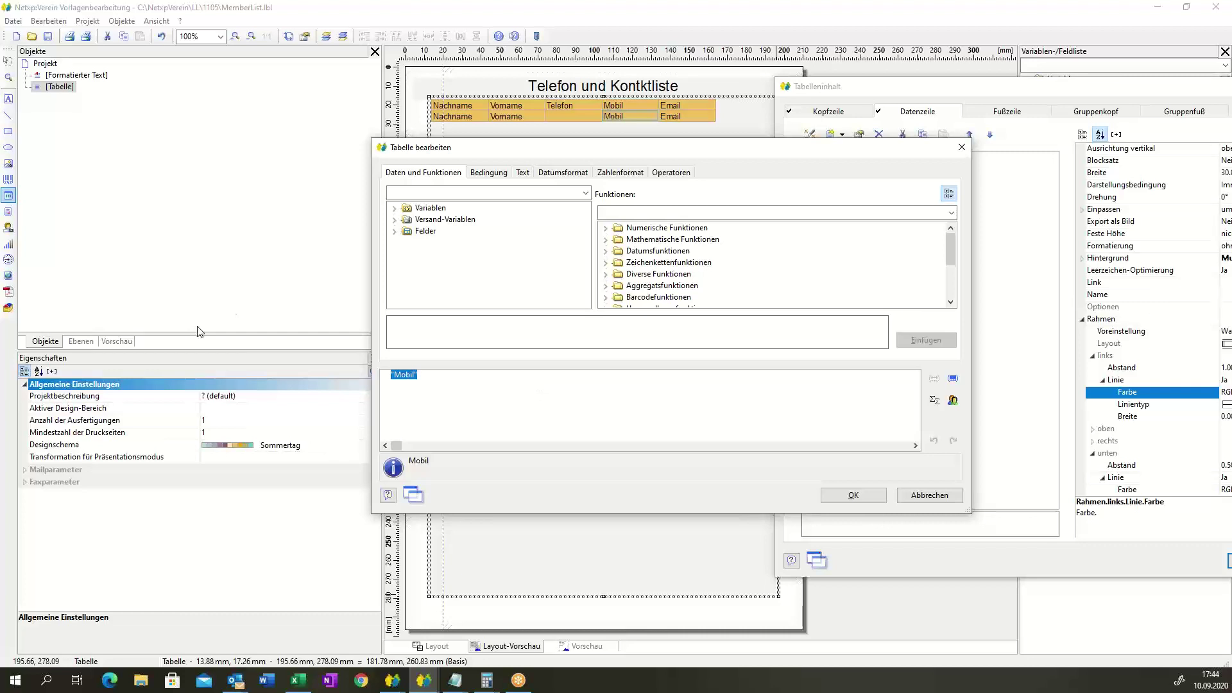
text(H)
key(Return)
click(854, 495)
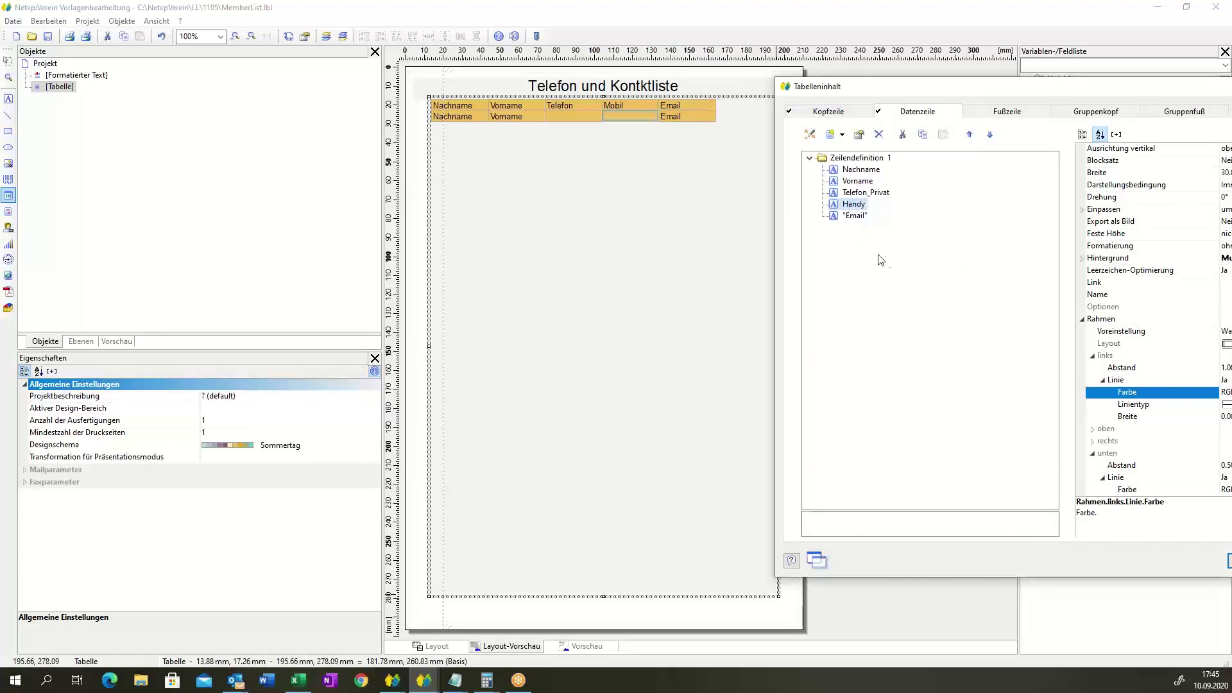
- Replace the fixed text in the data row's Email column with the field EMail_Privat
double_click(856, 216)
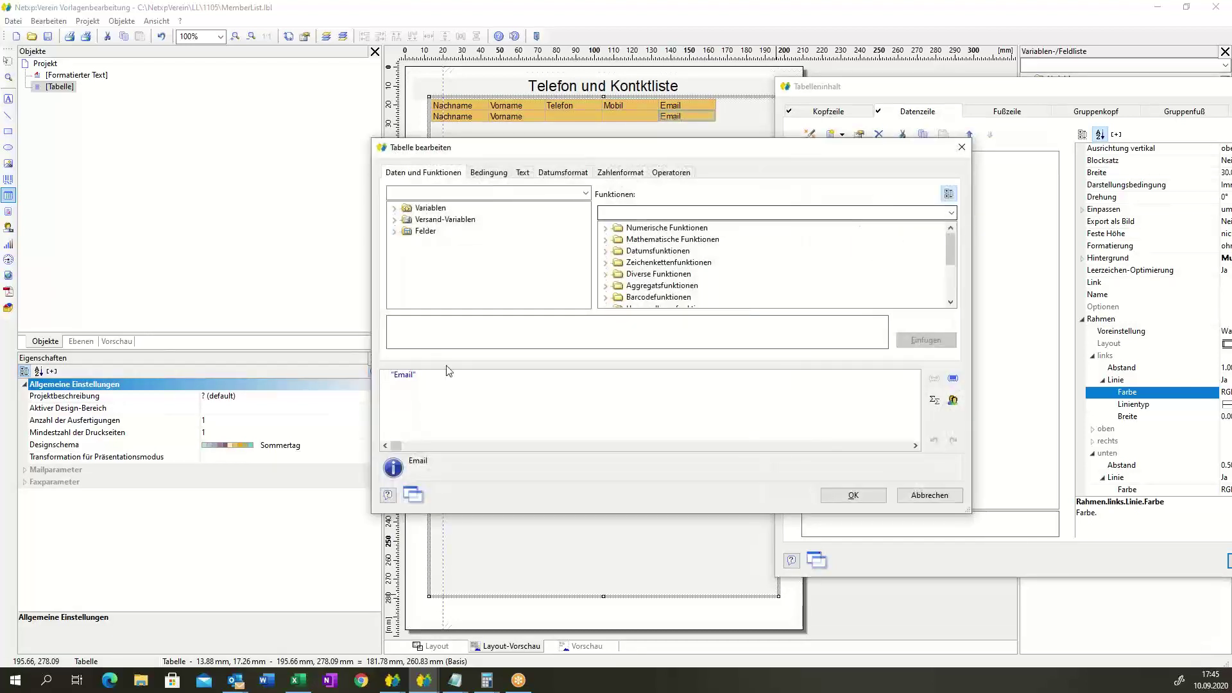
text(E)
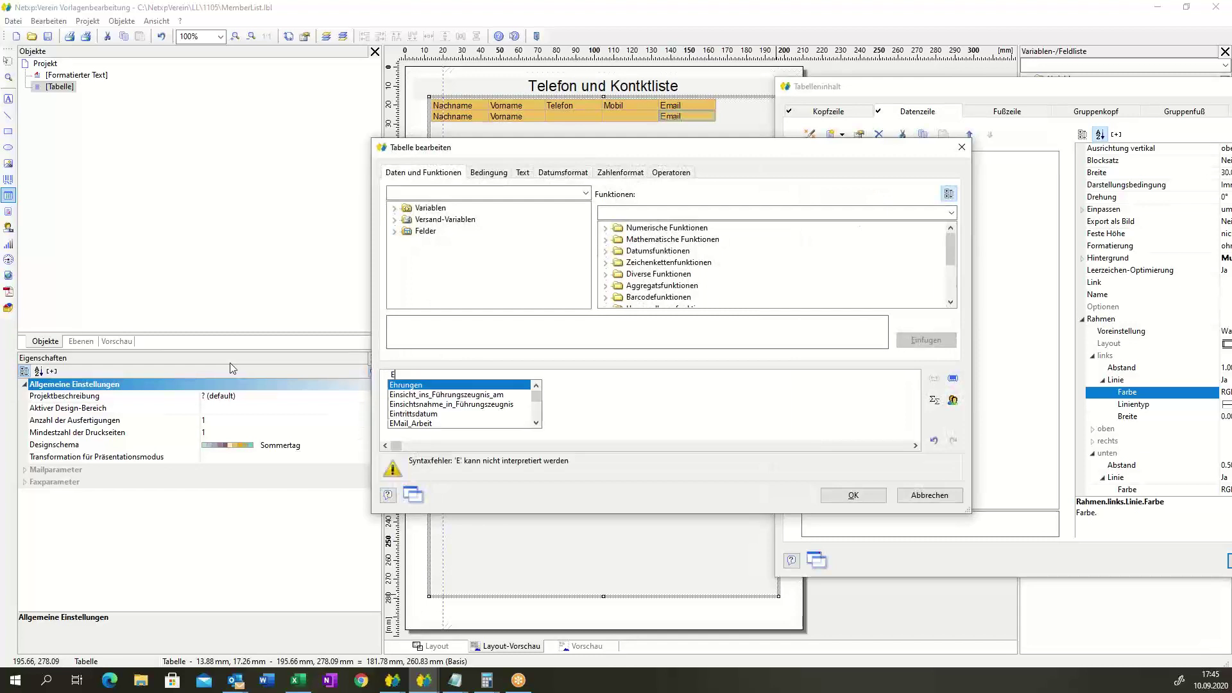
text(mai)
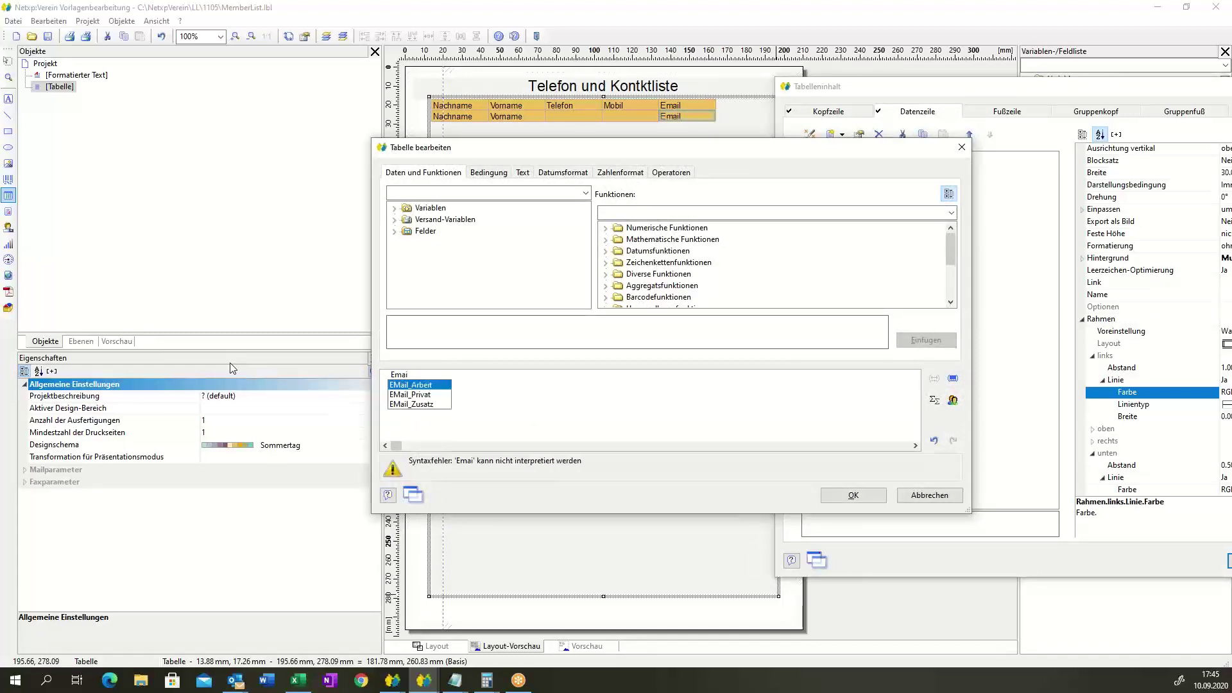
key(Down)
key(Return)
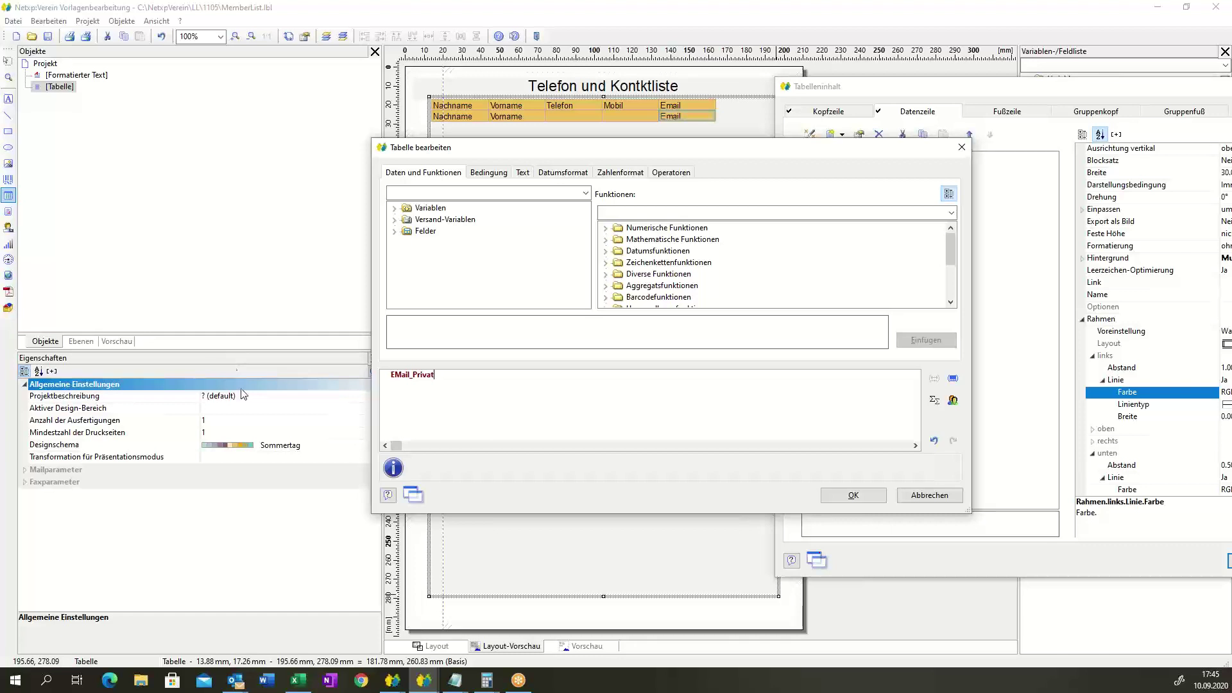
click(864, 497)
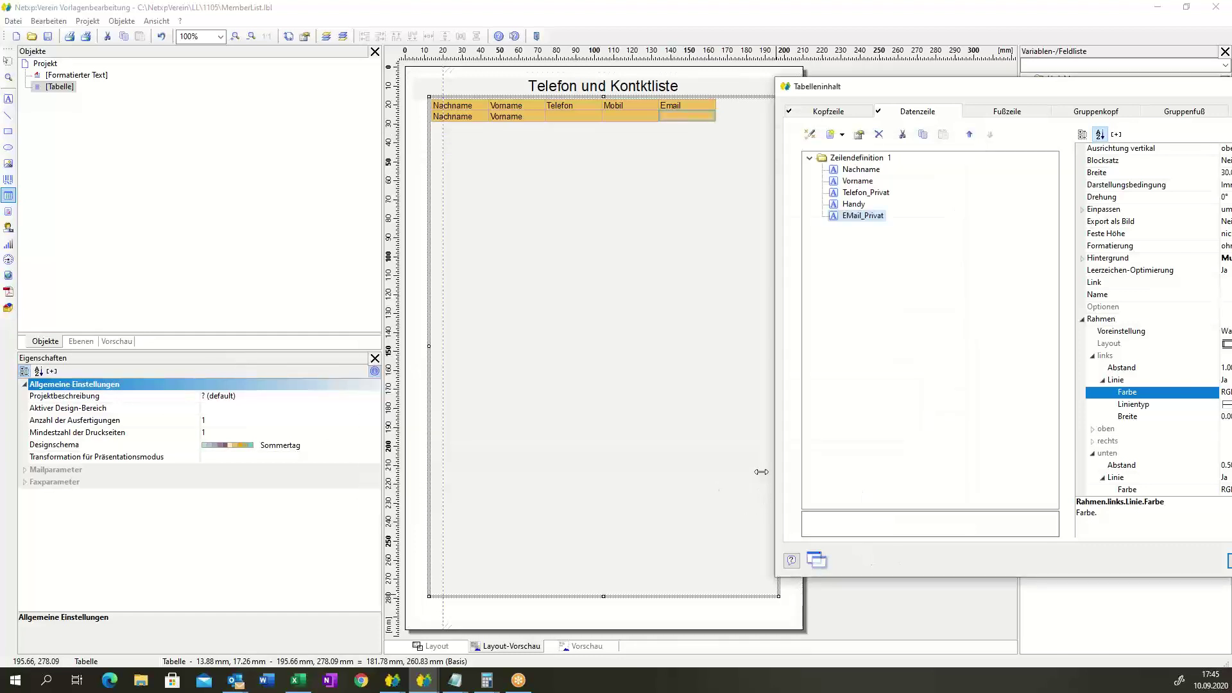
- Switch the table contents to the header row definition and select its "Nachname" column
drag(1112, 89, 1007, 153)
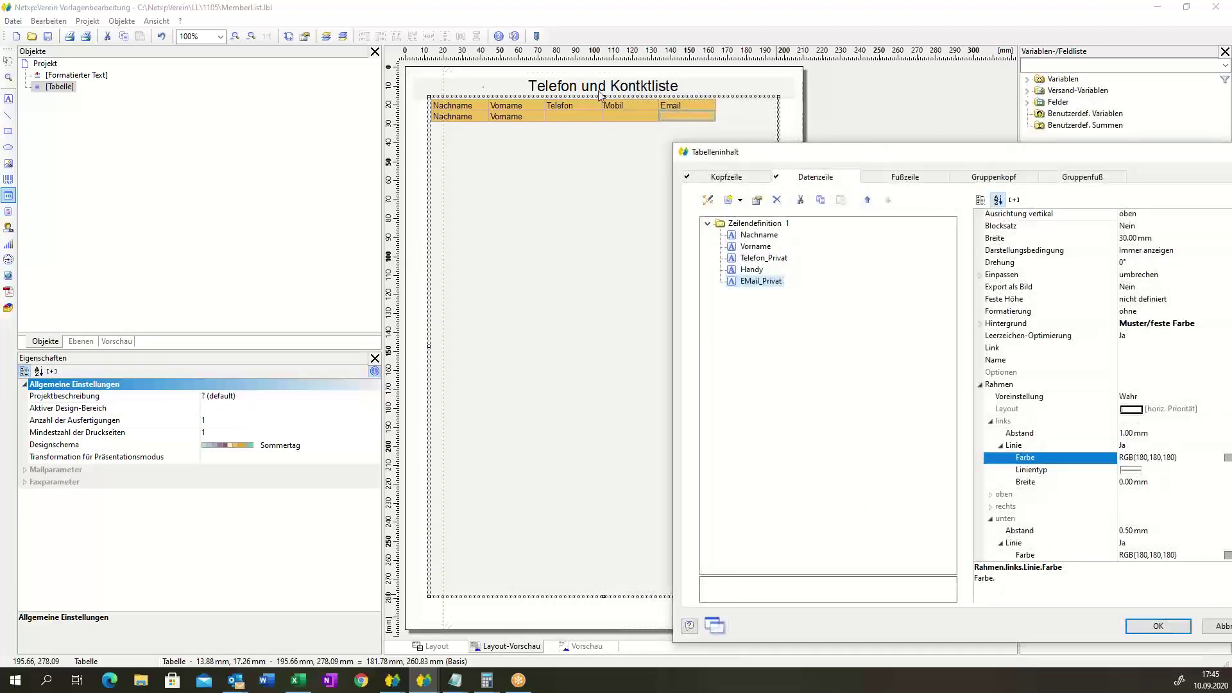
click(676, 103)
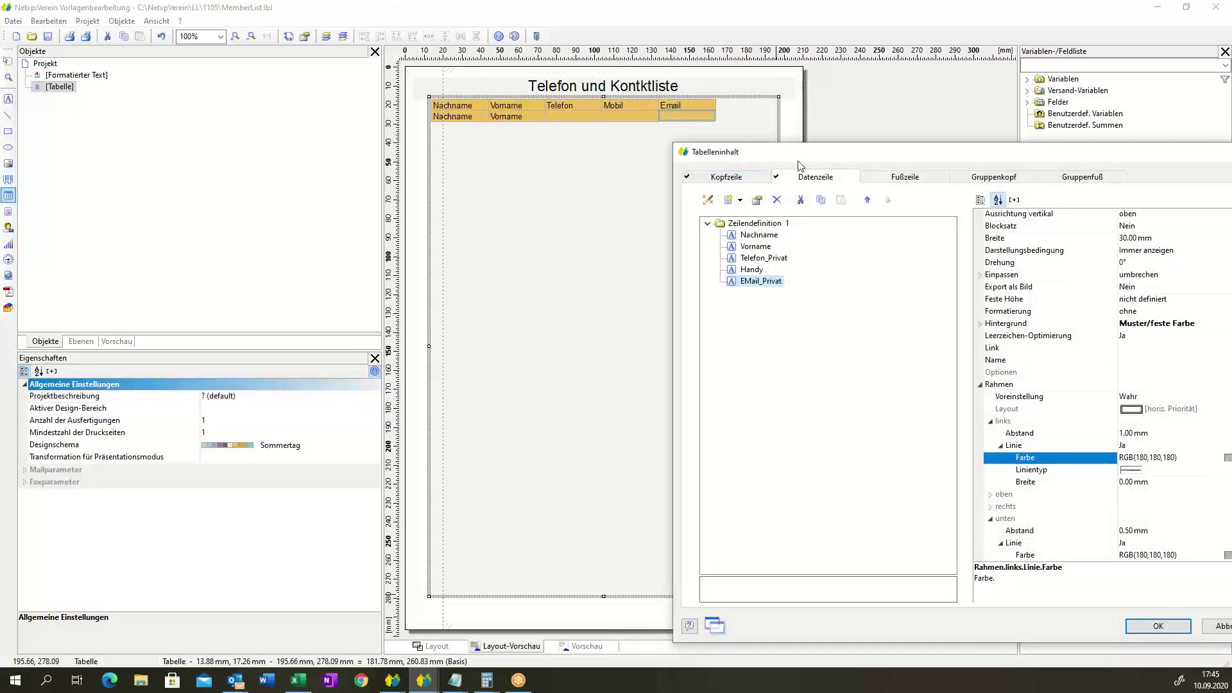
drag(924, 160, 671, 170)
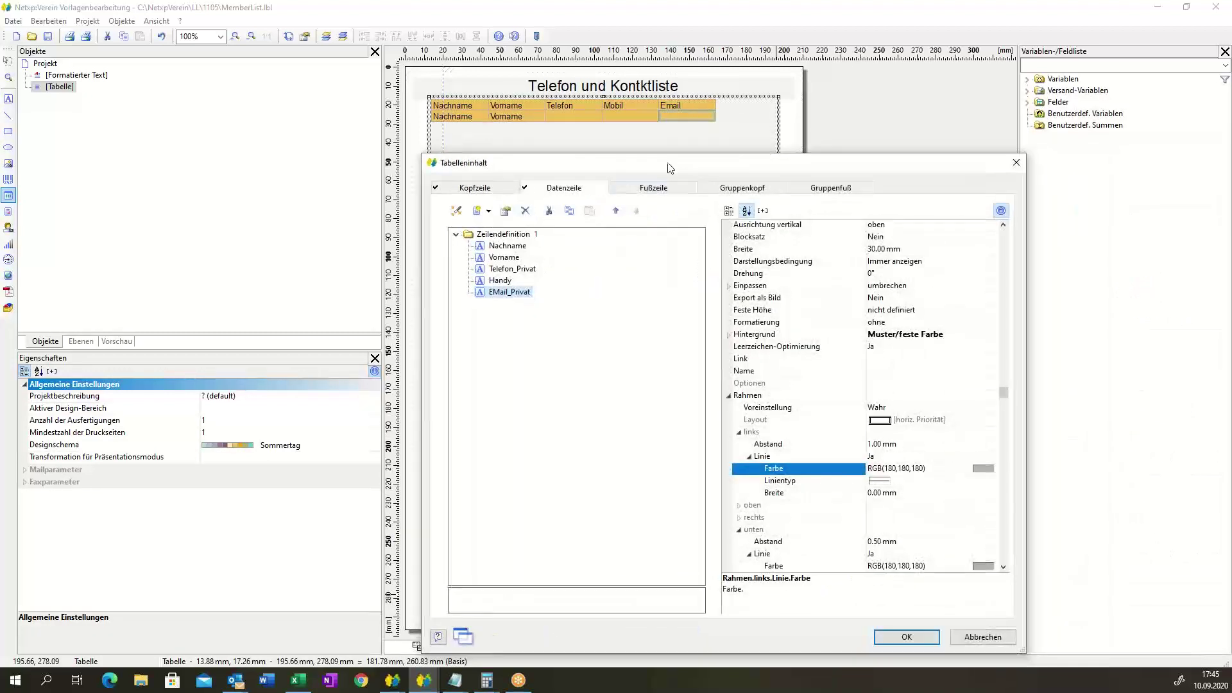
click(476, 187)
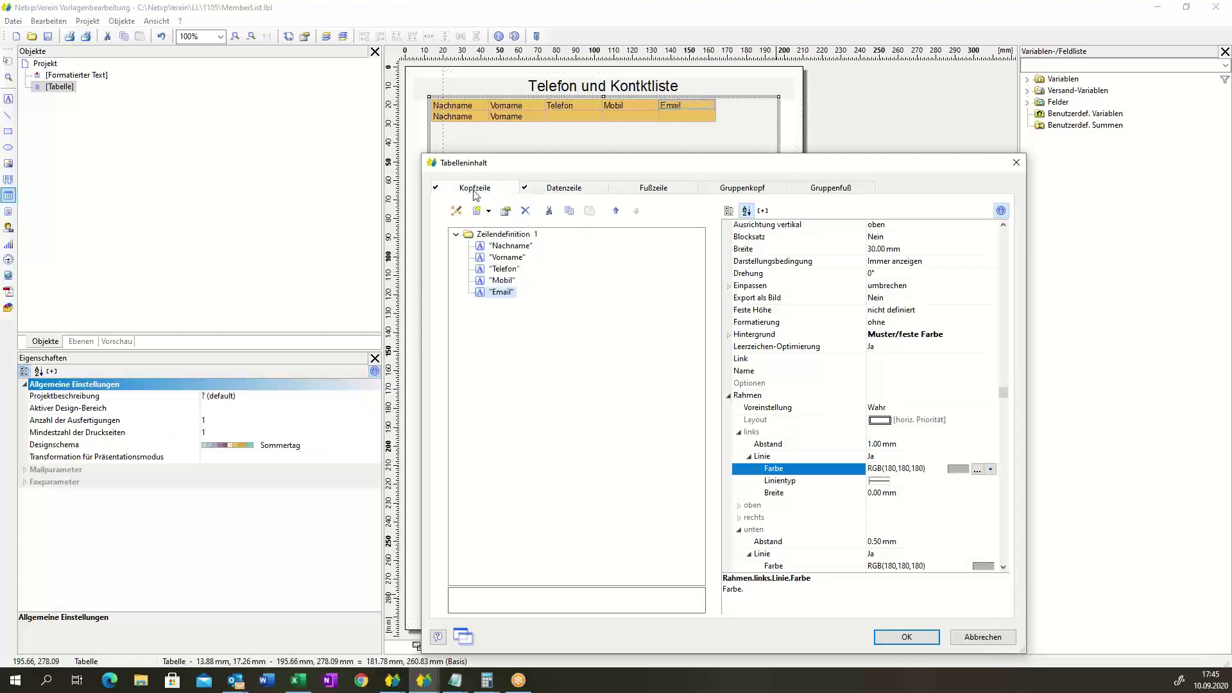
click(498, 235)
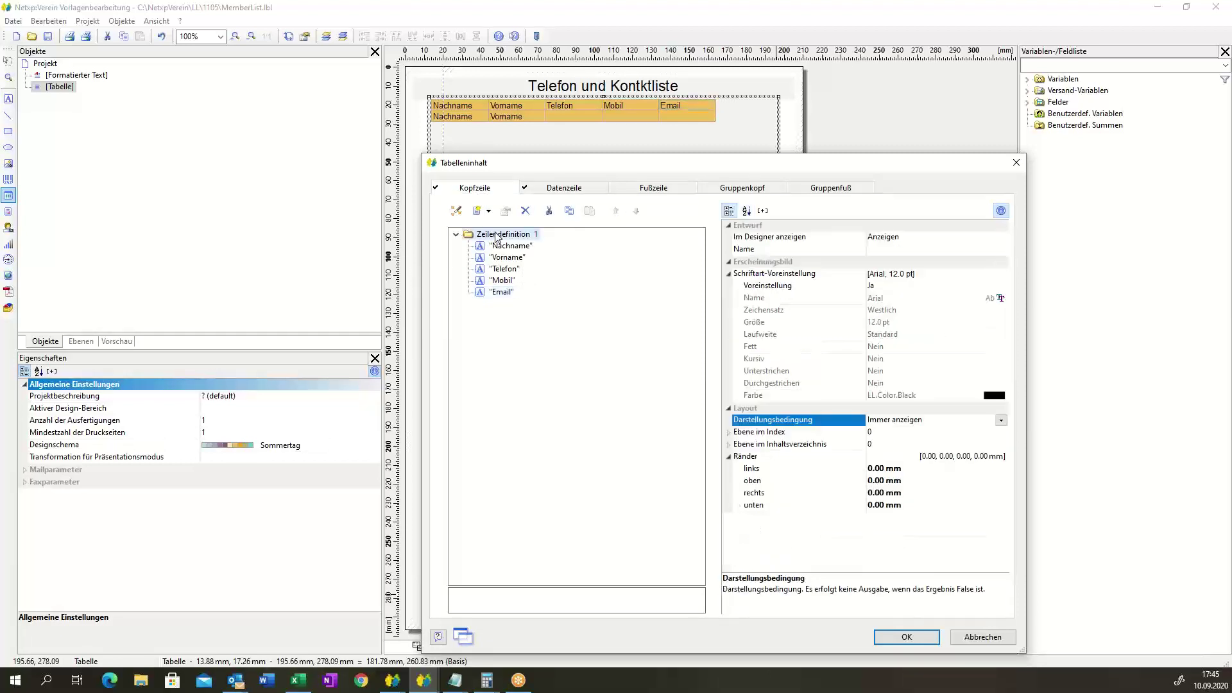
click(499, 246)
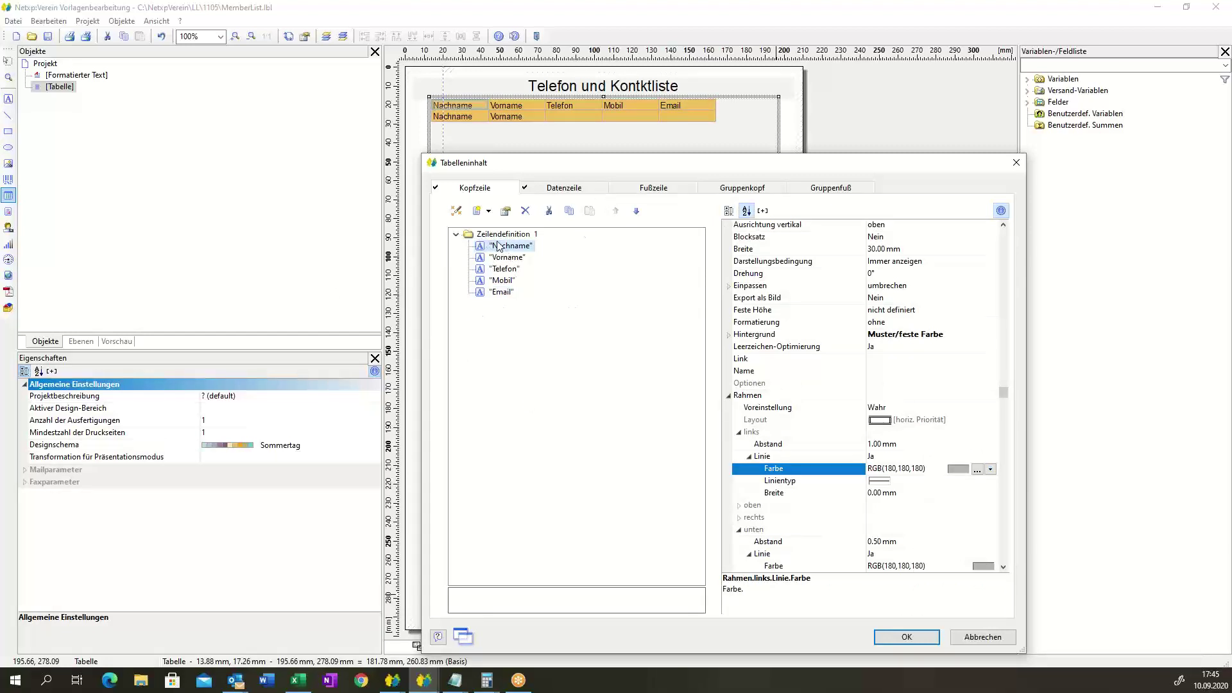
- Try a transparent background on the "Nachname" header cell and return it to Muster/feste Farbe
click(958, 335)
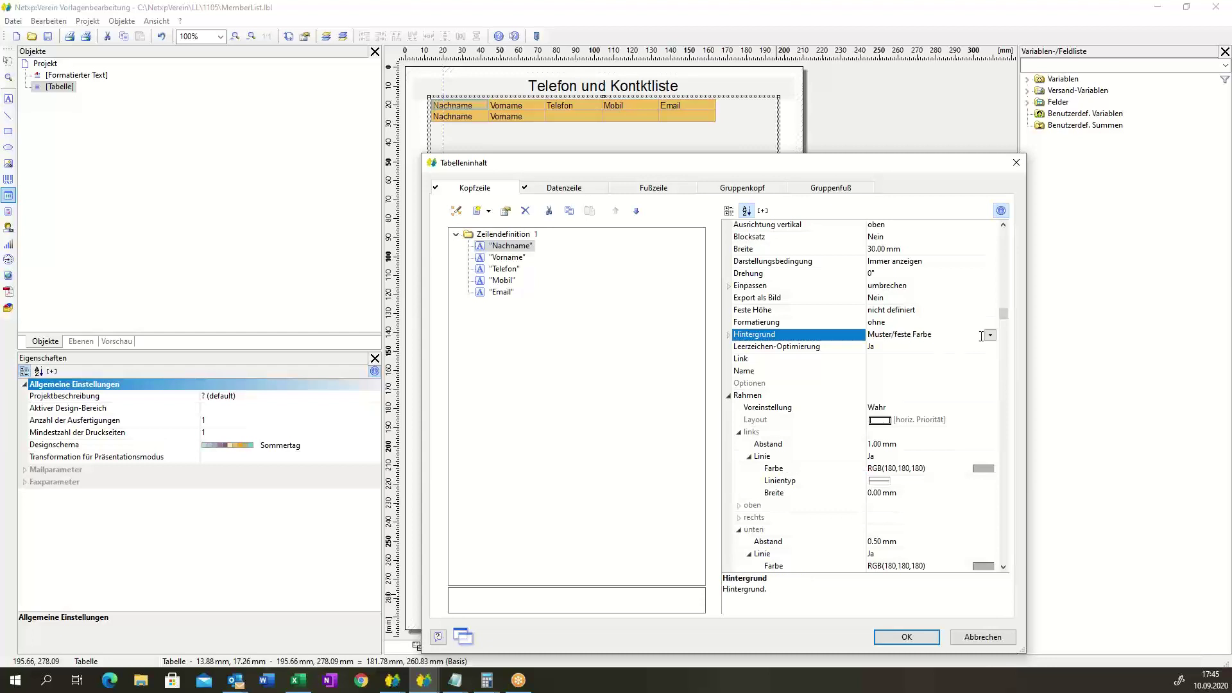
click(990, 336)
click(969, 347)
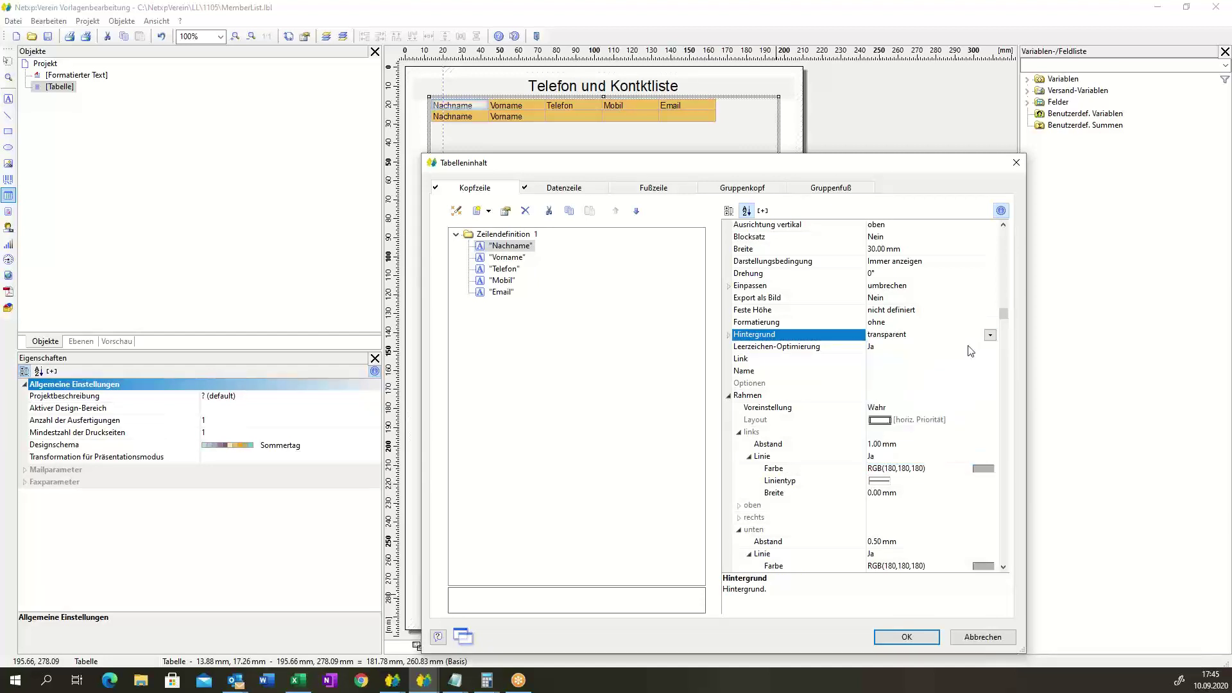
click(991, 335)
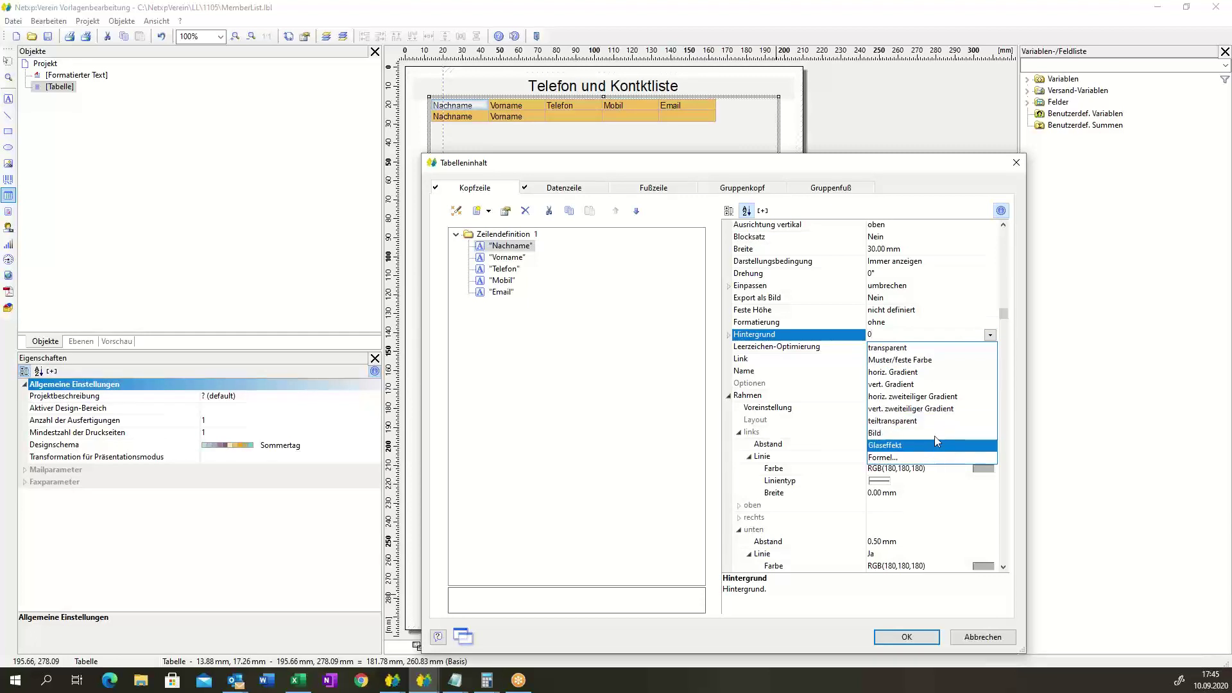
click(930, 360)
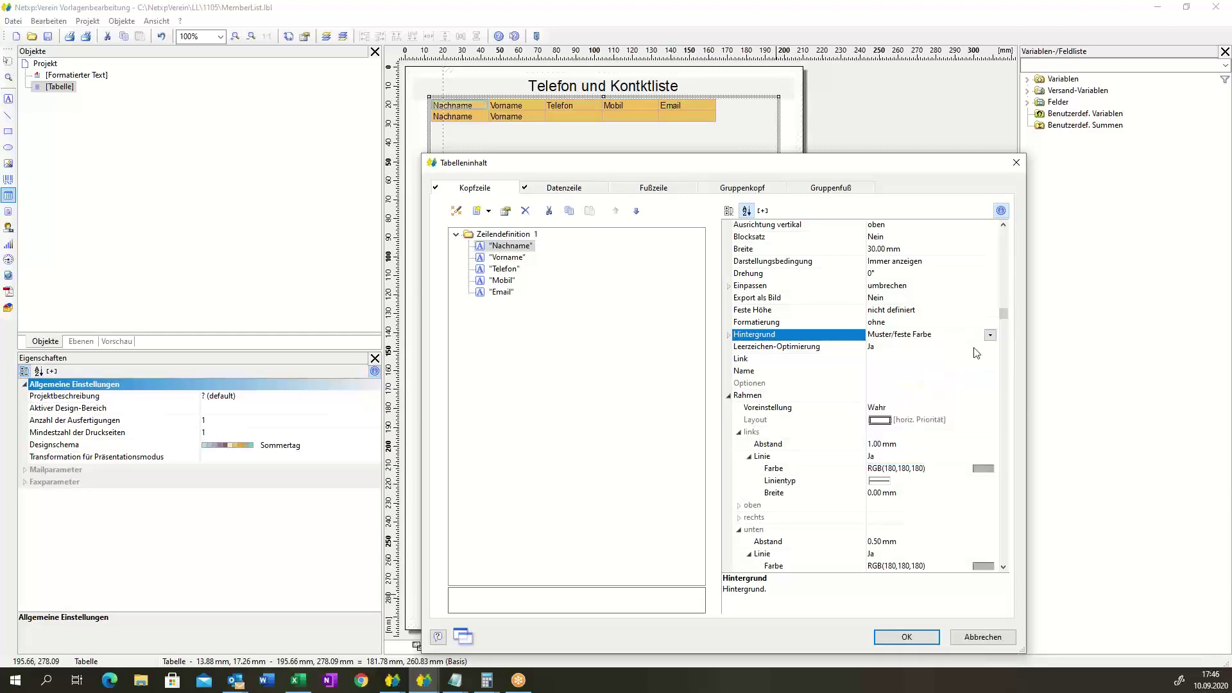
- Expand the background properties of the "Nachname" header cell and set its Muster to 0
click(956, 335)
text(1)
click(729, 335)
key(Up)
click(986, 363)
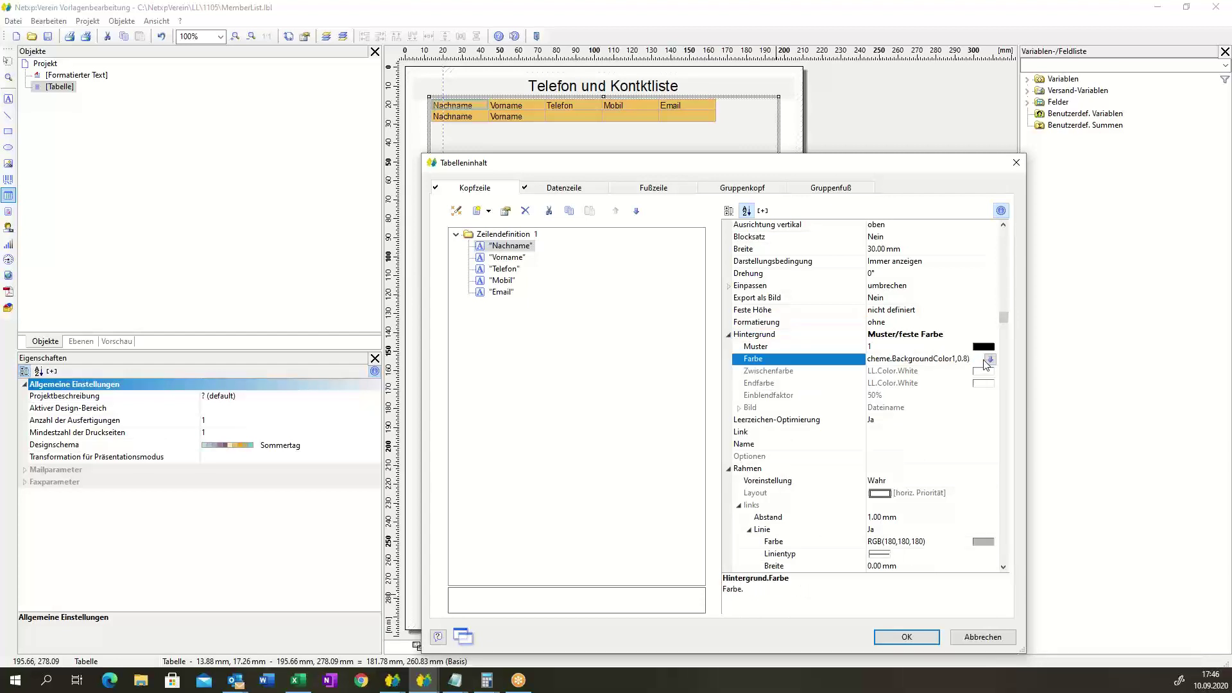
click(992, 360)
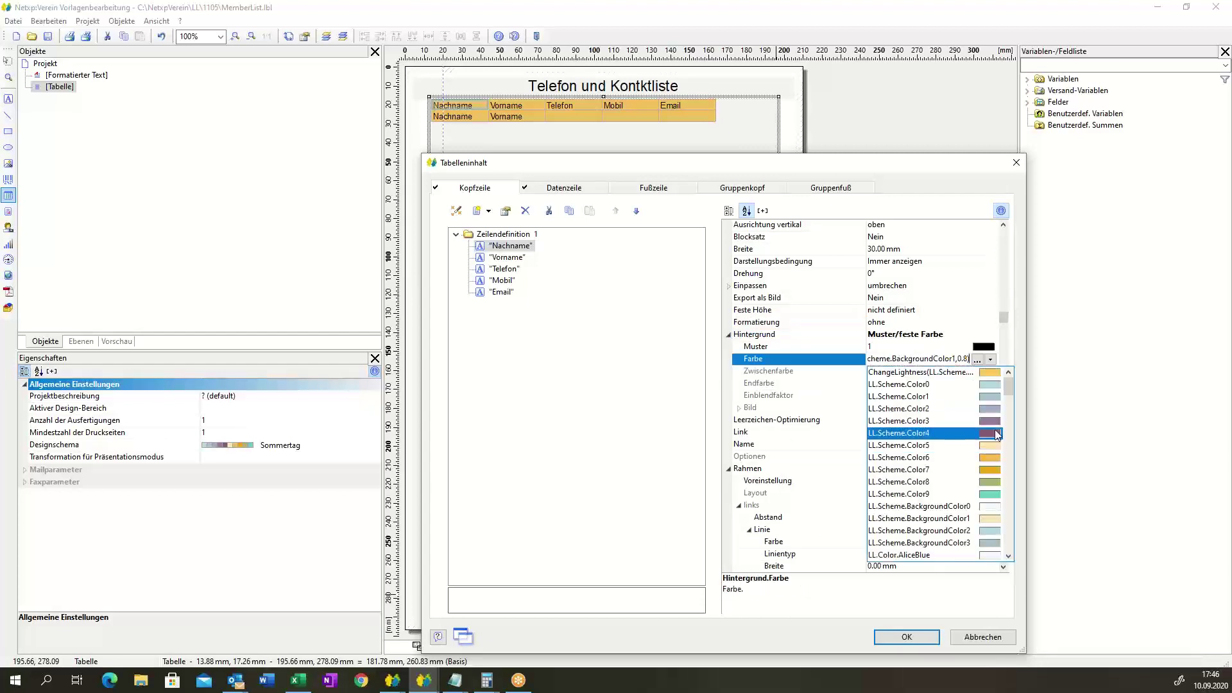
scroll(997, 504, down, 7)
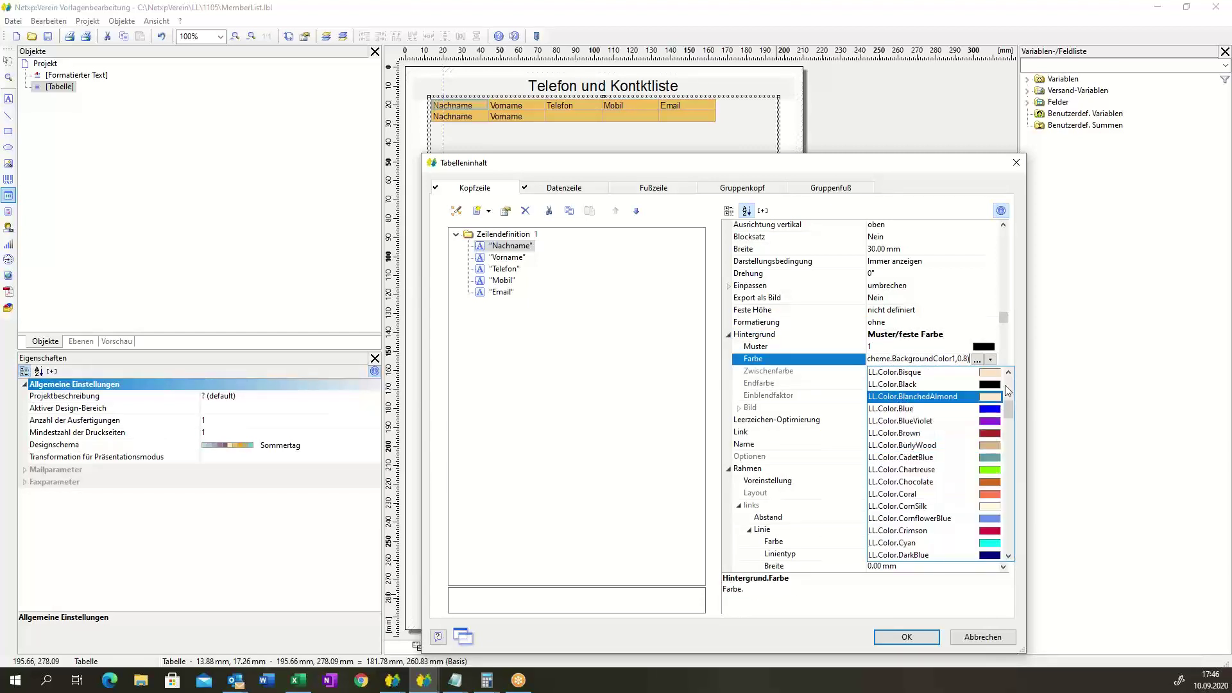
click(928, 358)
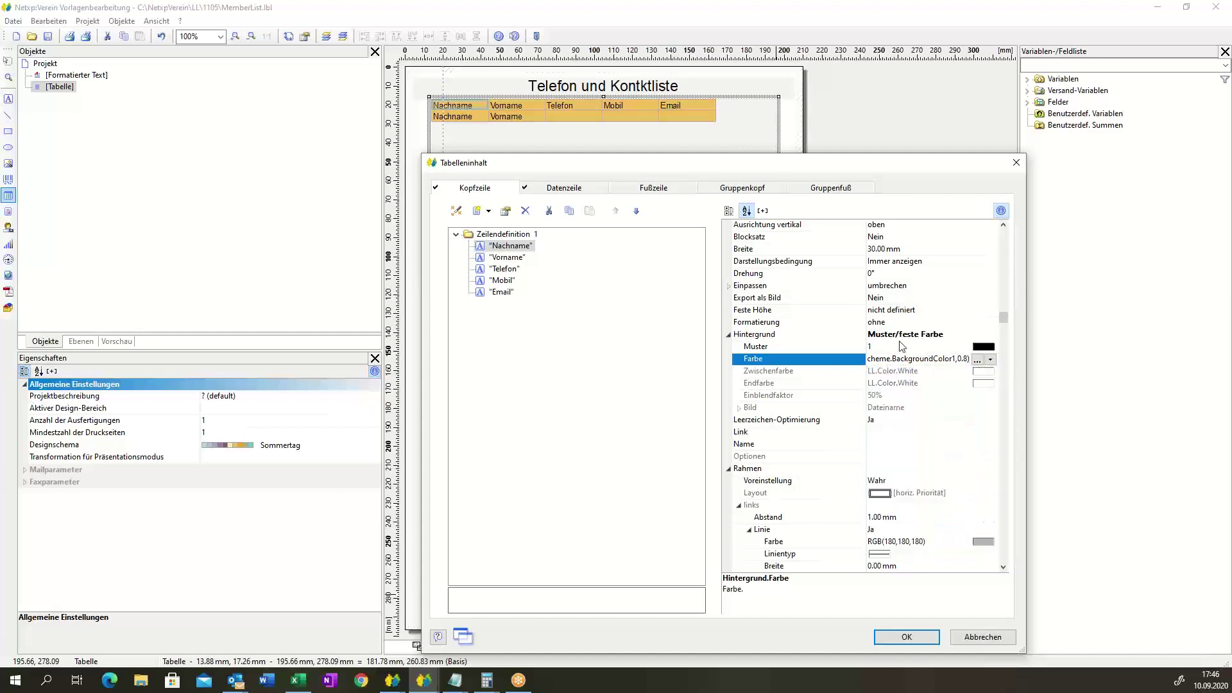
click(835, 335)
click(876, 349)
click(878, 348)
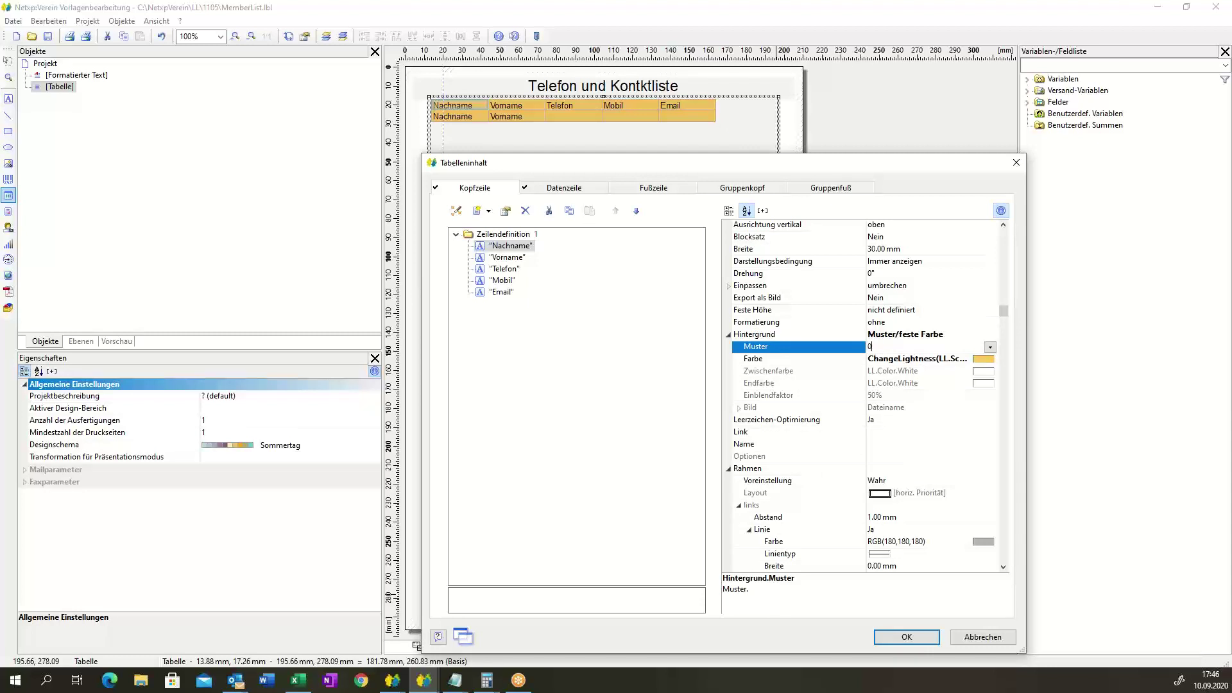
click(892, 360)
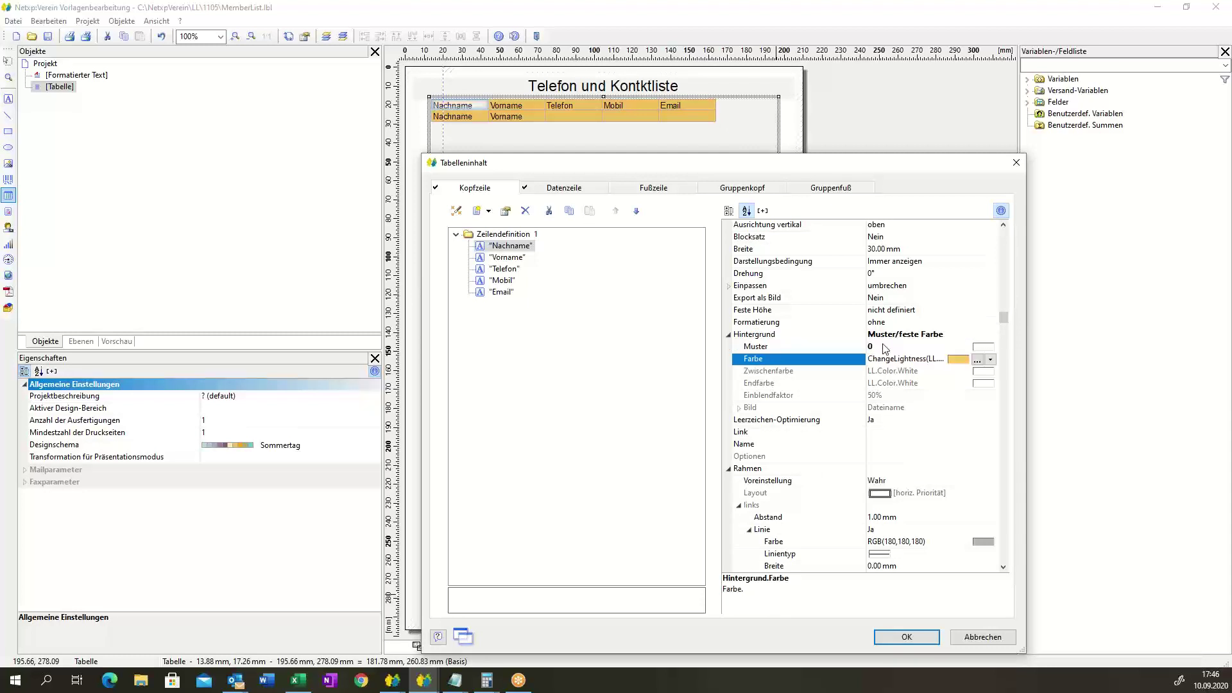
- Set the background Muster to 0 for the header columns "Vorname", "Telefon", "Mobil" and "Email" together
click(507, 257)
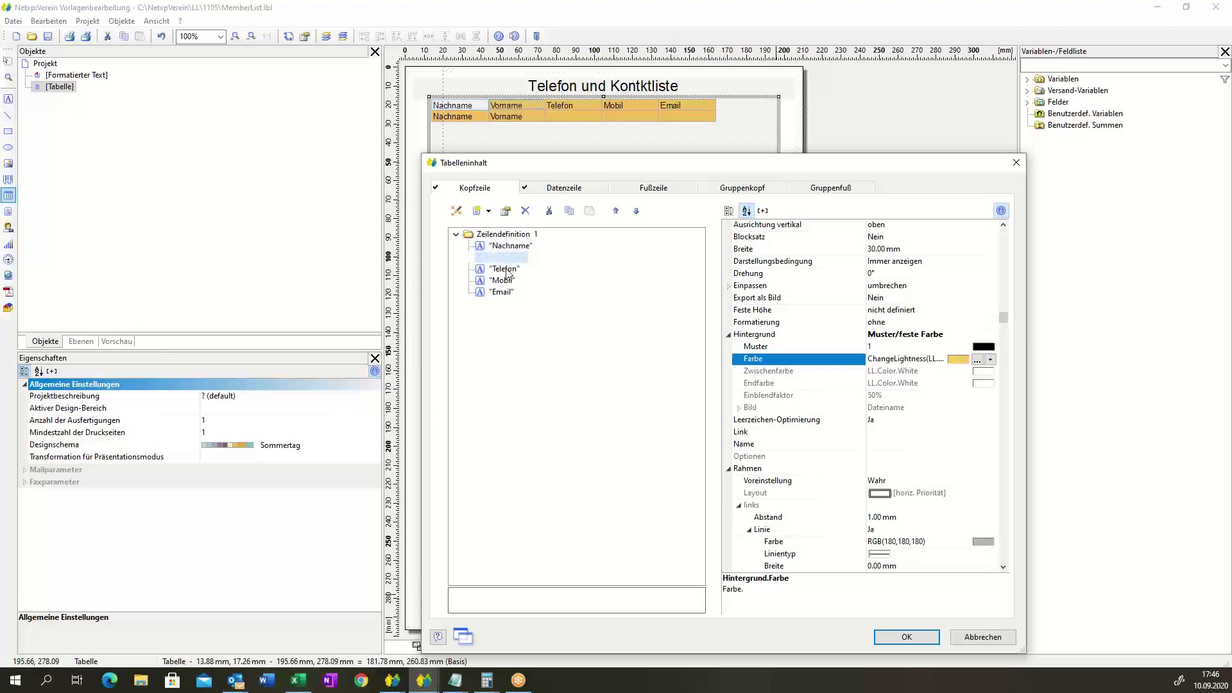
shift+click(502, 292)
click(505, 259)
shift+click(503, 293)
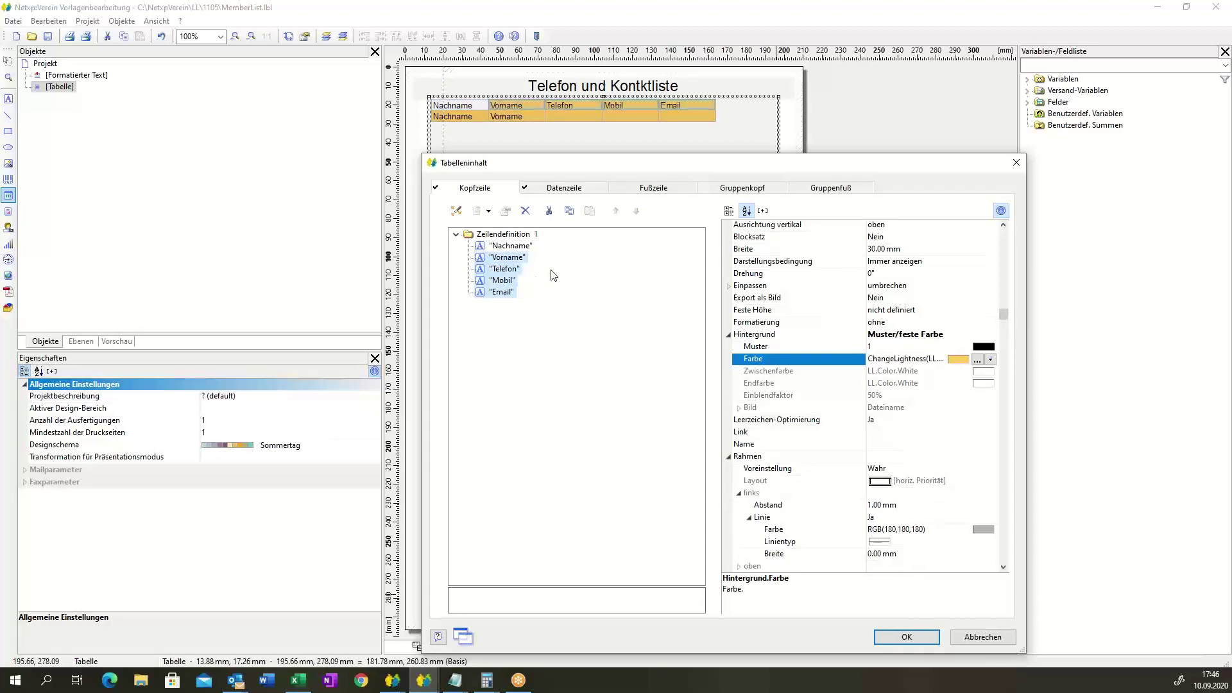
click(878, 347)
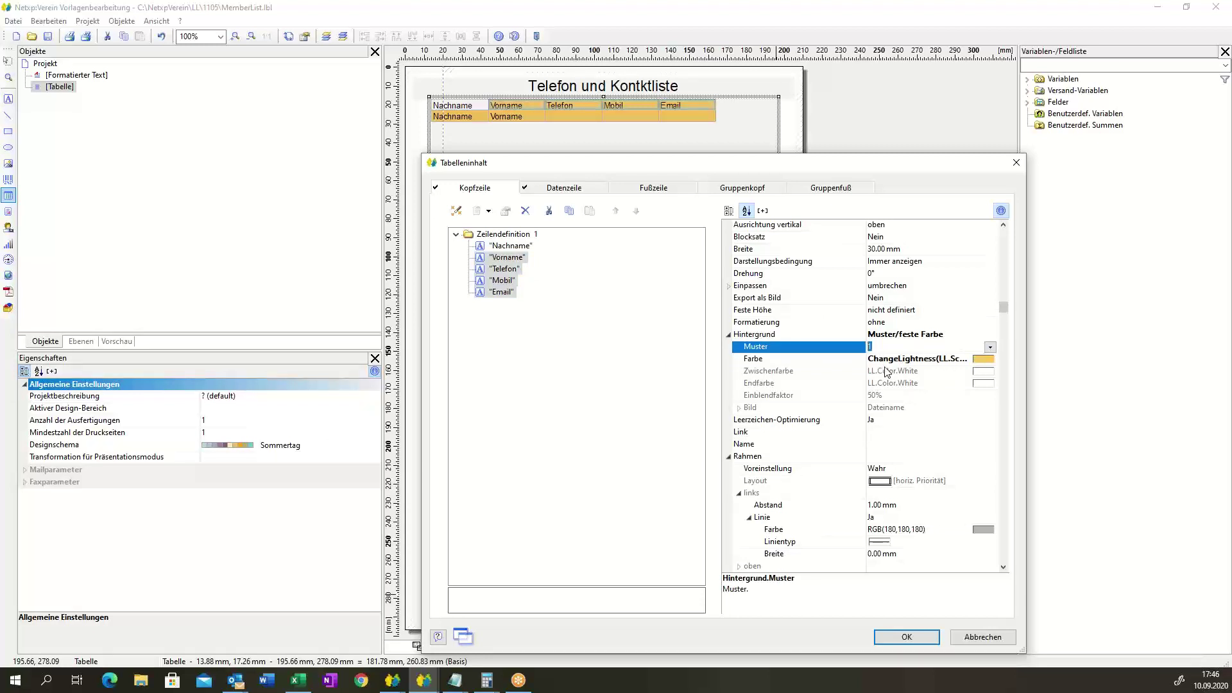
text(0)
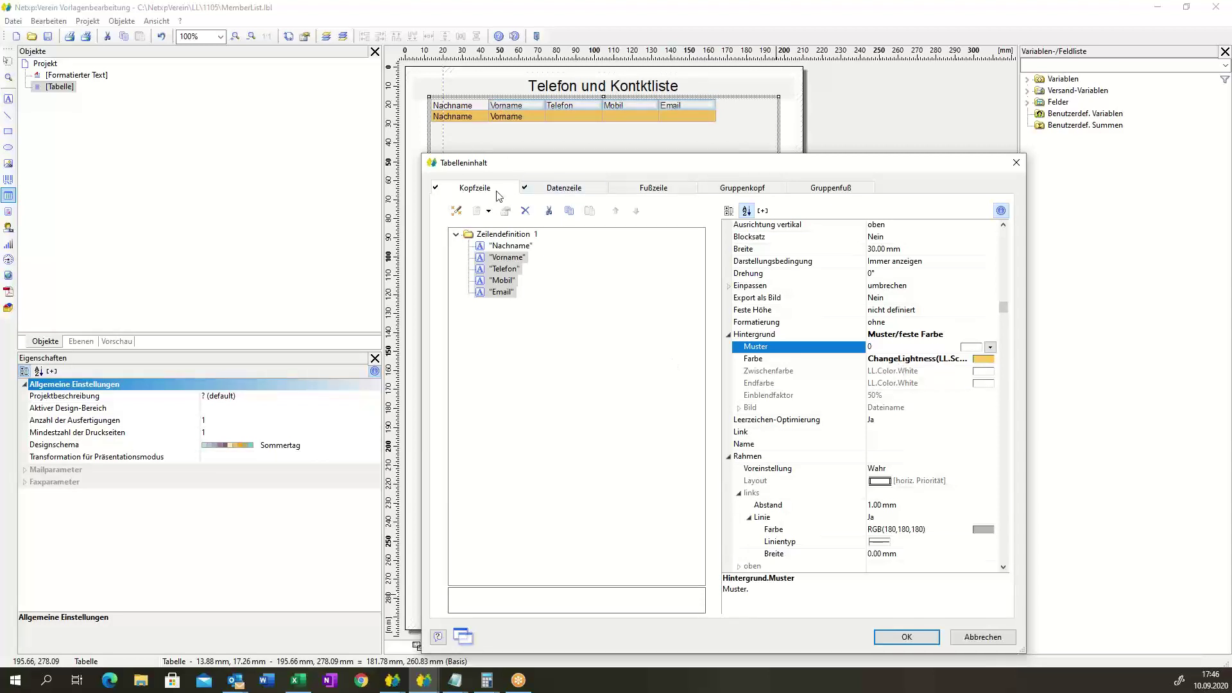
- Set the background Muster of the data row's EMail_Privat column to 0
click(559, 190)
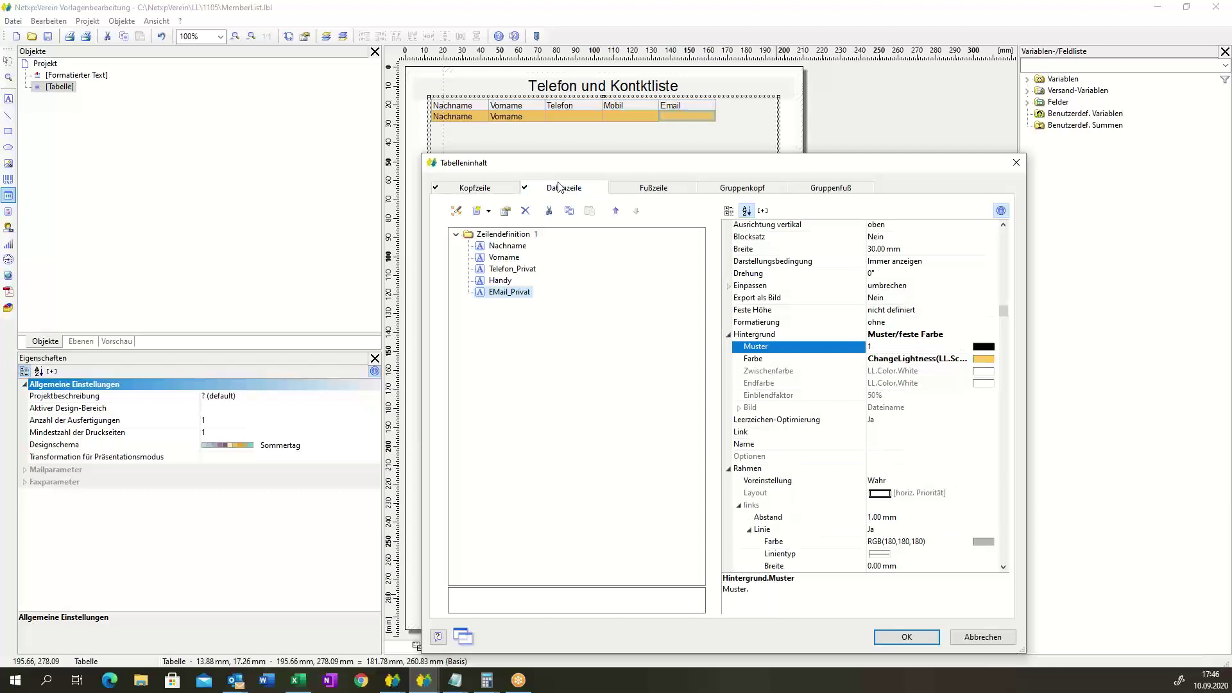
click(878, 336)
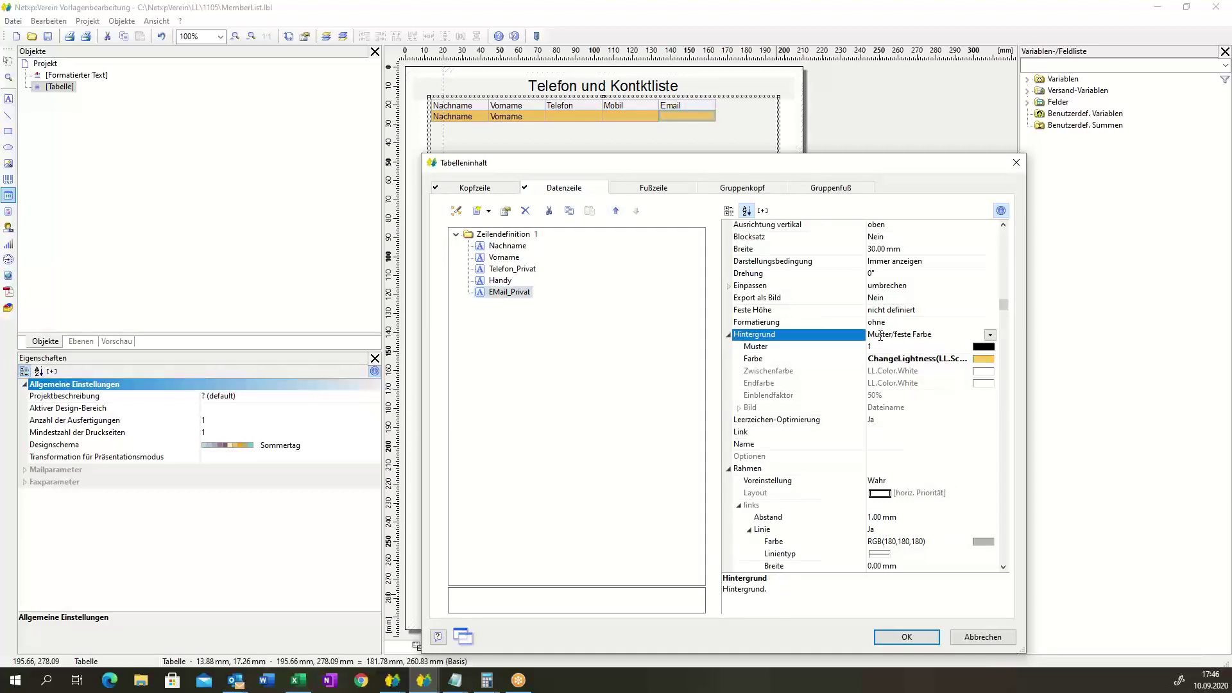
click(991, 335)
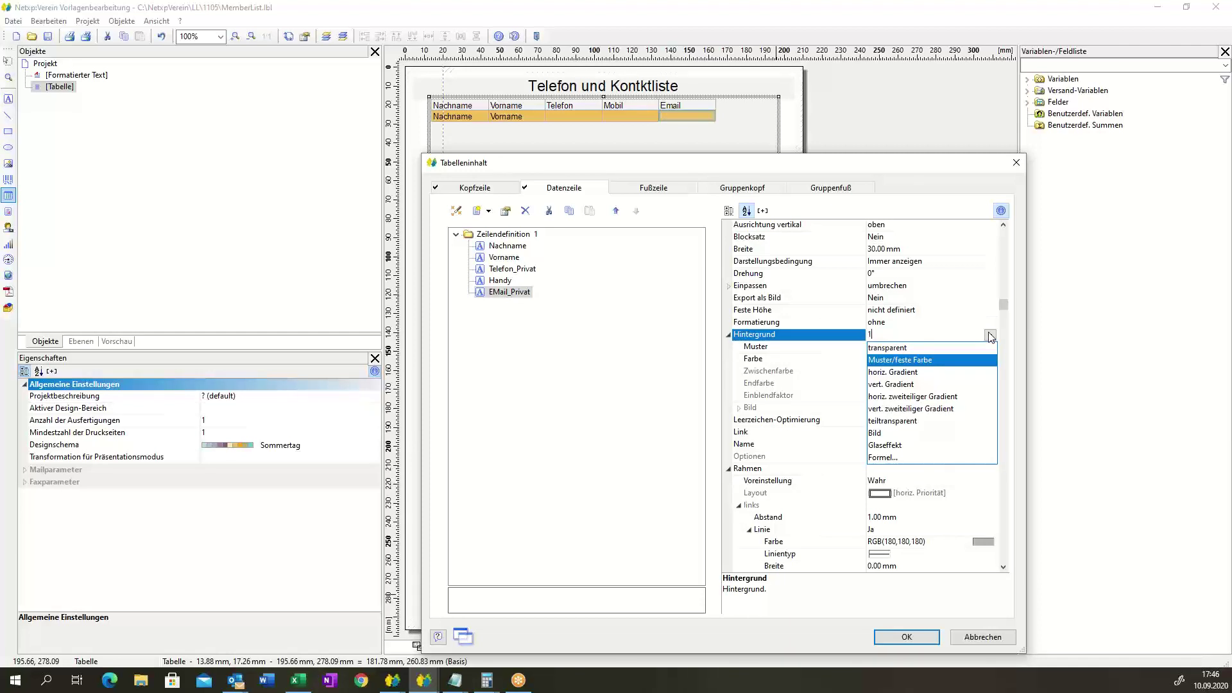
click(991, 337)
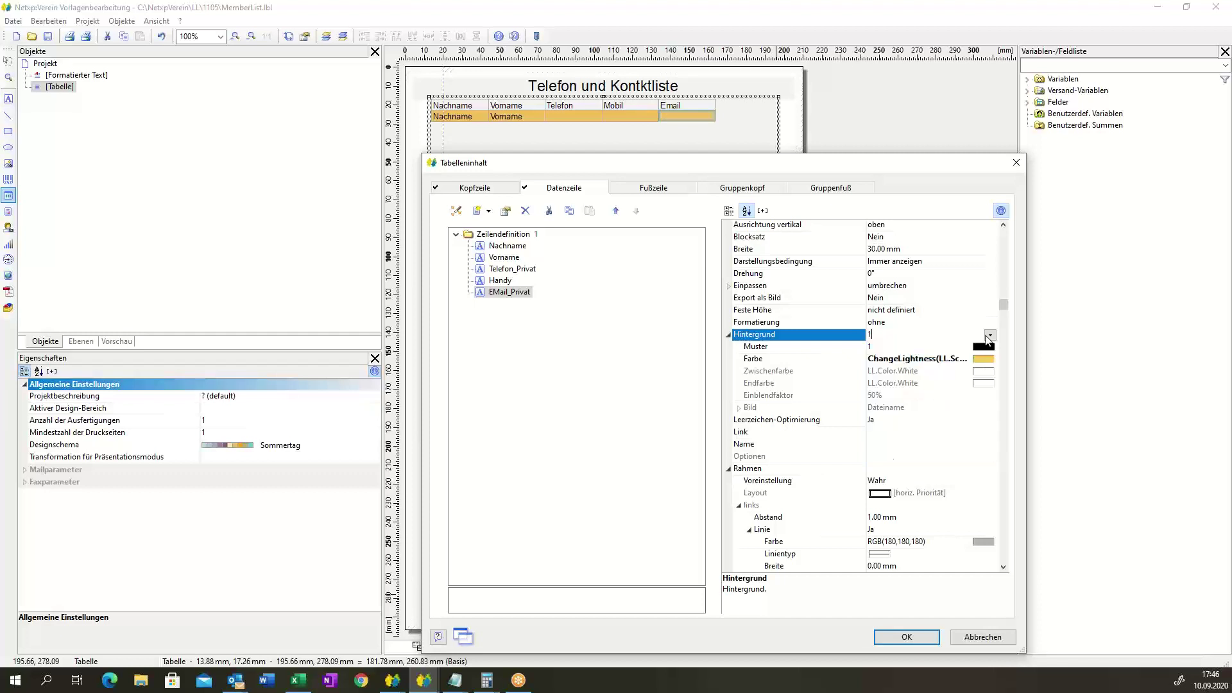
click(991, 362)
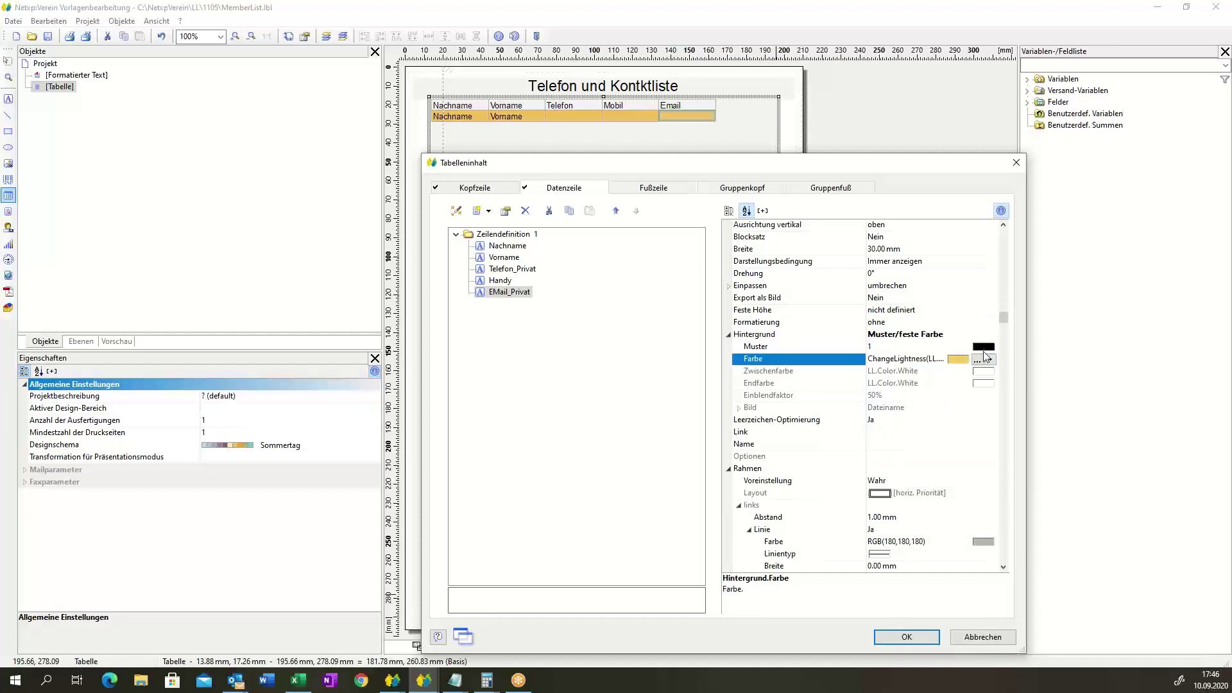
click(983, 347)
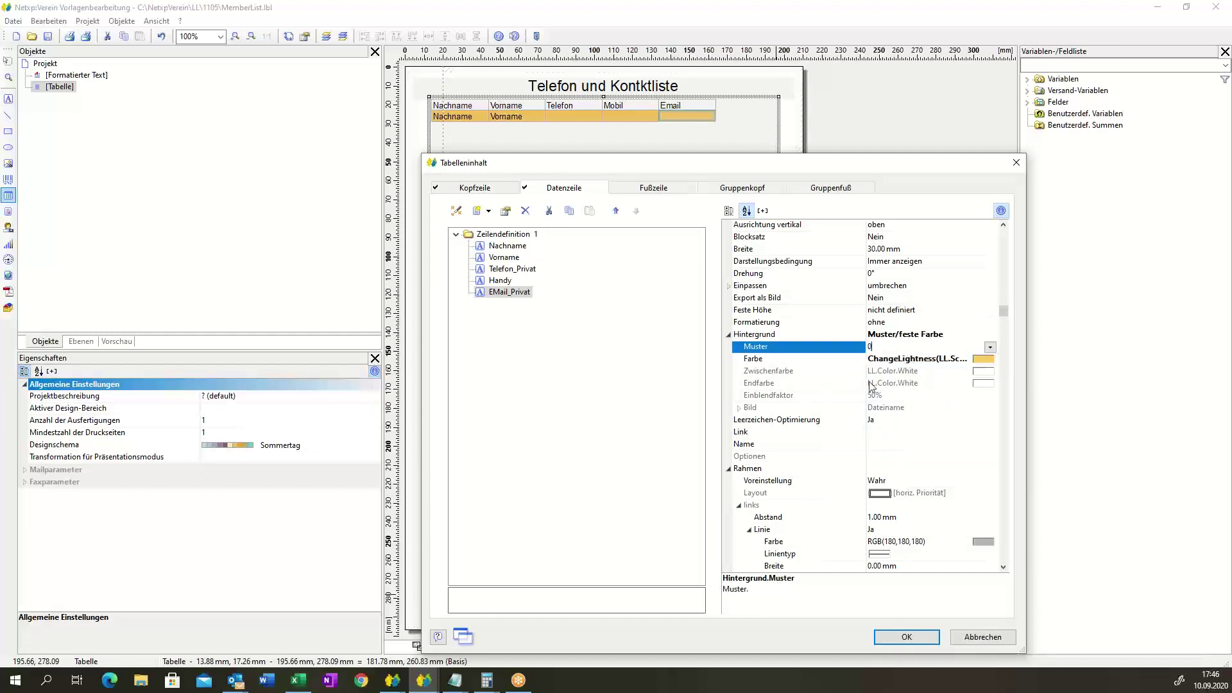
text(0)
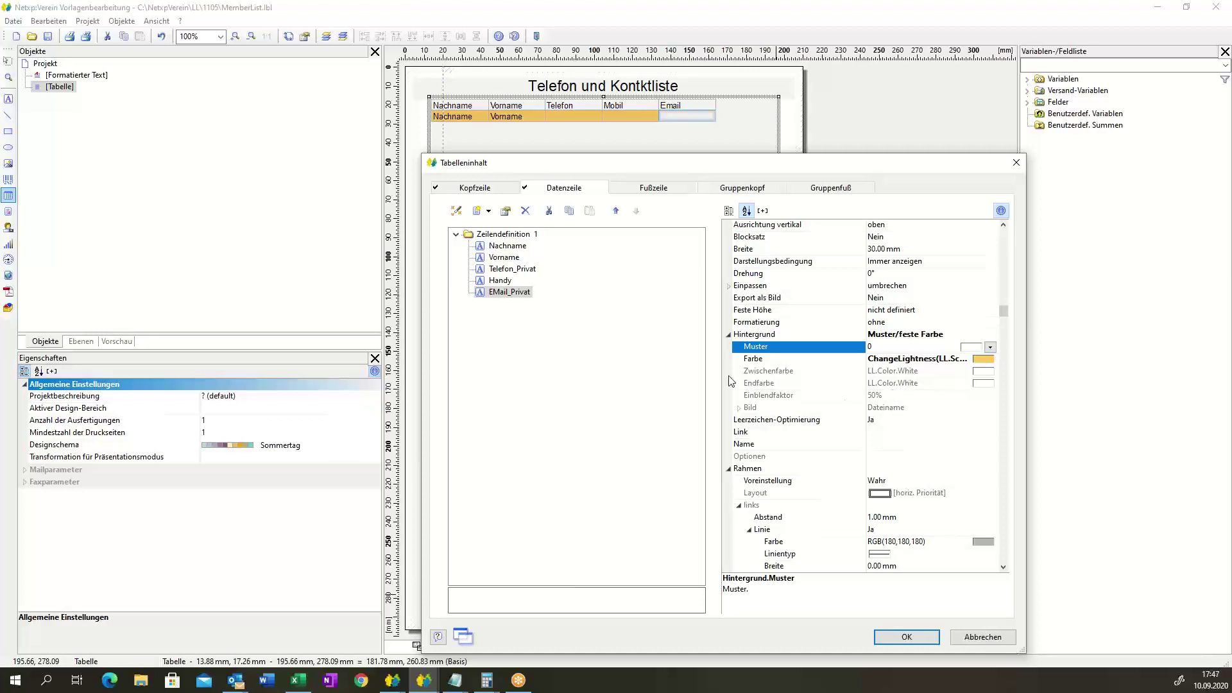
- Set the background Muster to 0 for all data row columns from Nachname to EMail_Privat and accept the table contents
shift+click(496, 247)
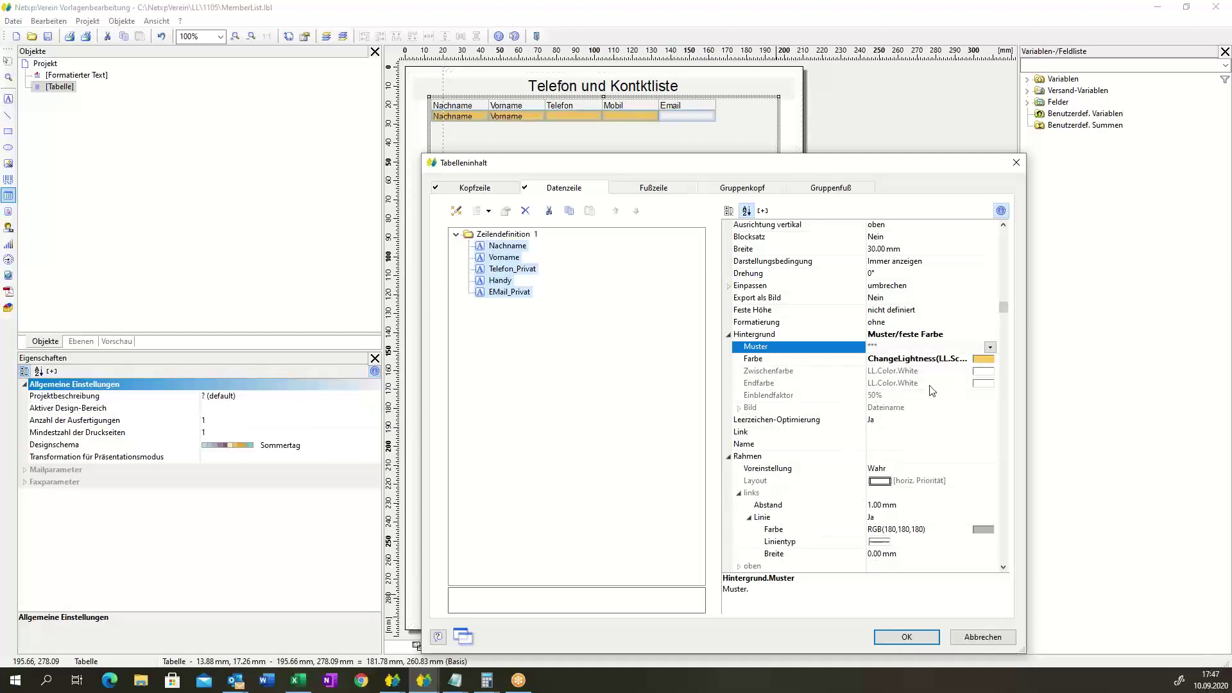
click(885, 348)
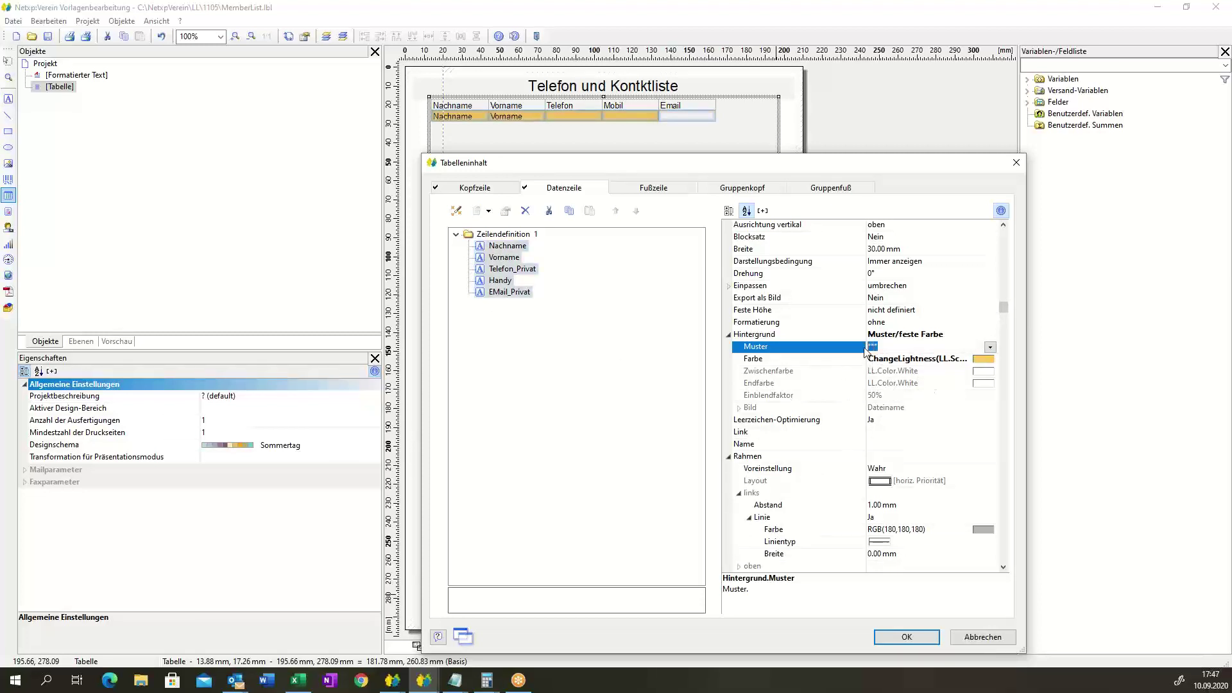
key(BackSpace)
key(BackSpace)
key(BackSpace)
text(0)
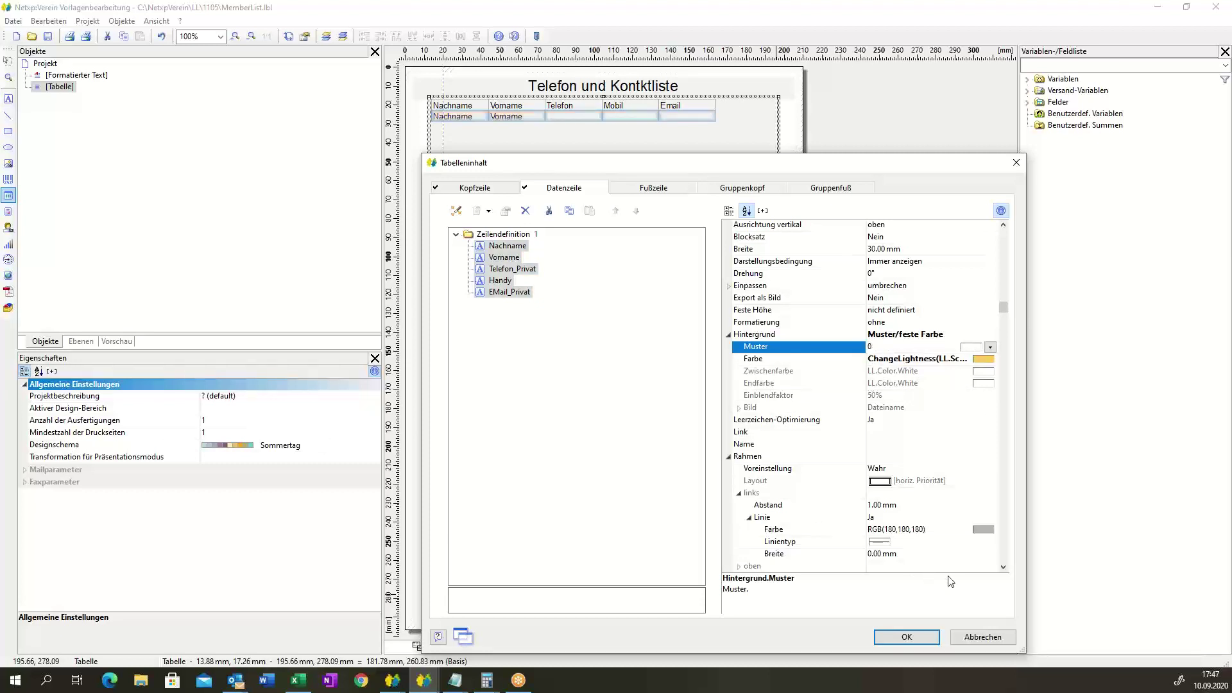
click(902, 638)
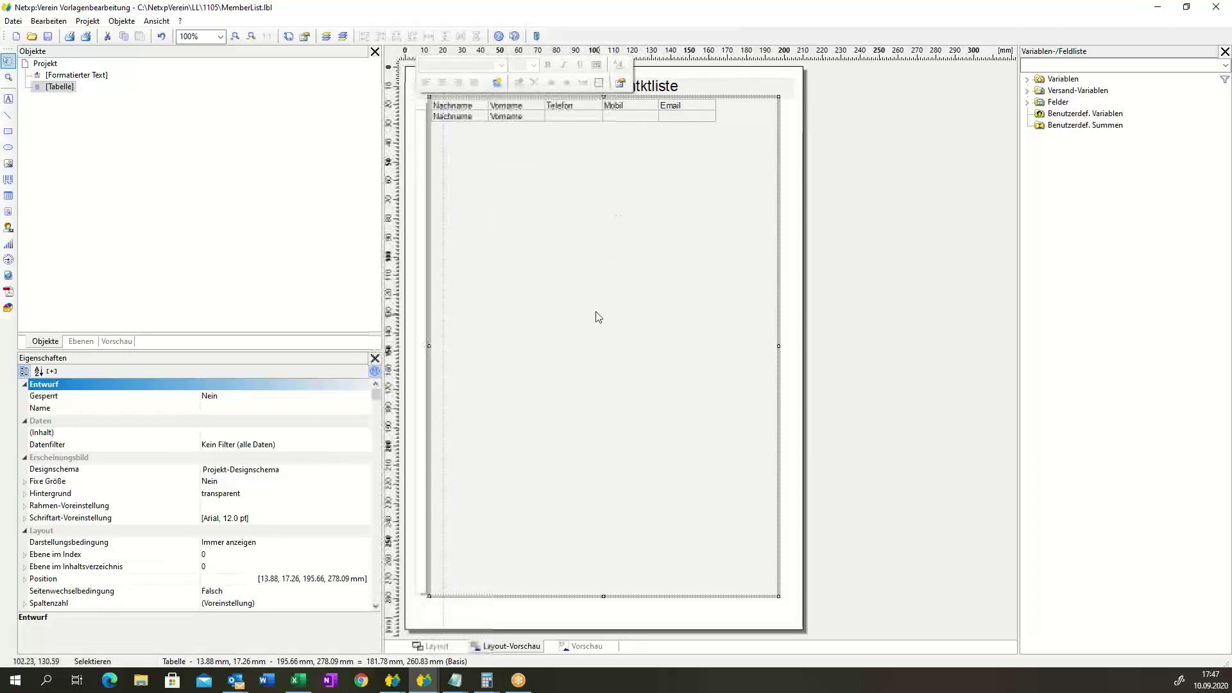
- Reopen the table contents to review the data row definition and its Nachname column properties
double_click(806, 353)
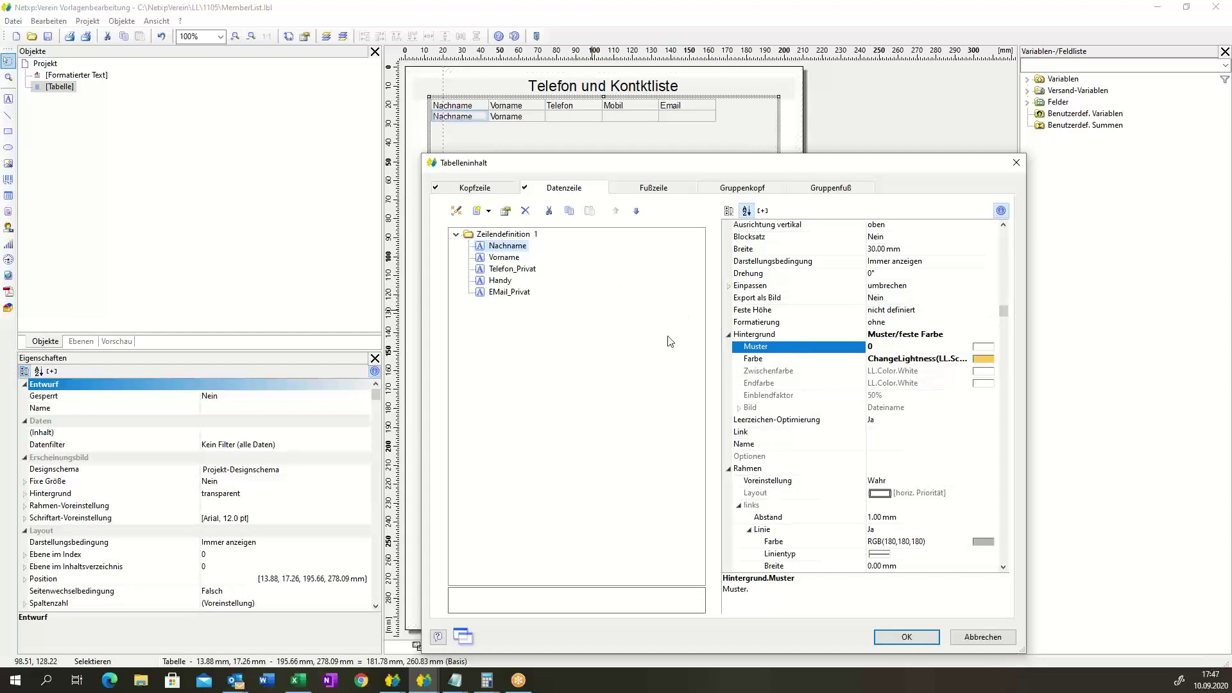
click(504, 235)
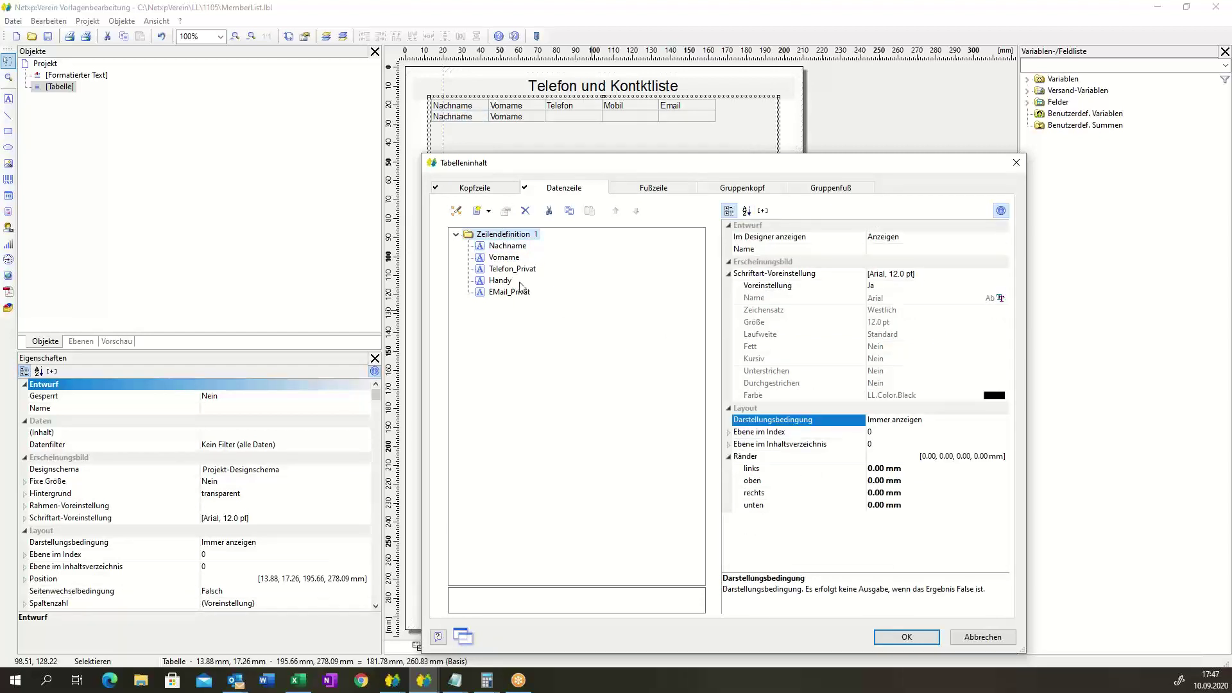
click(500, 248)
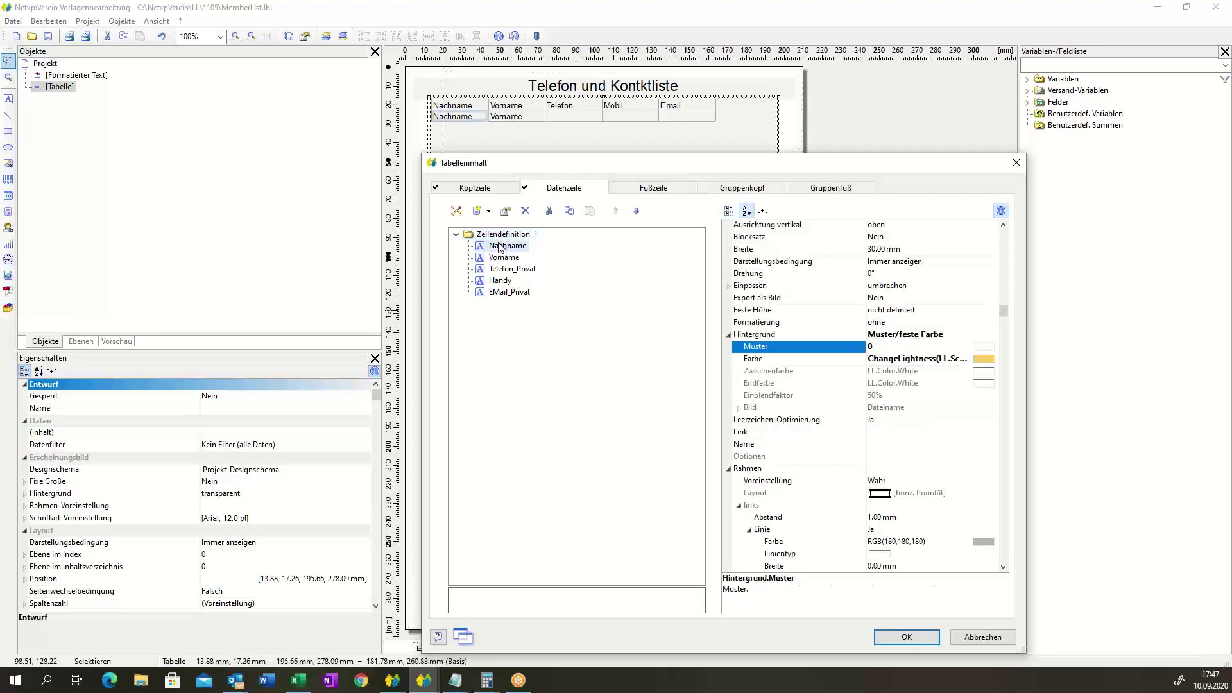
click(912, 637)
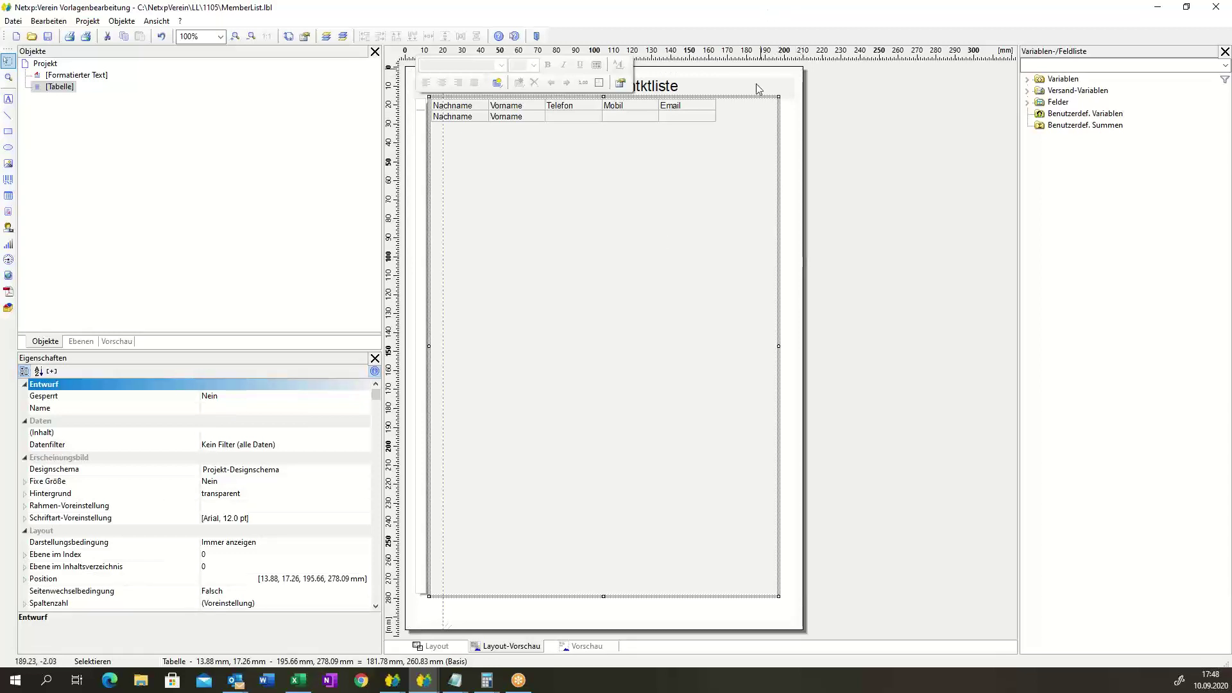
- Extend the Email column to the table's full width and widen the Nachname and Vorname columns by shifting the column borders
click(785, 150)
click(710, 115)
drag(715, 111, 778, 119)
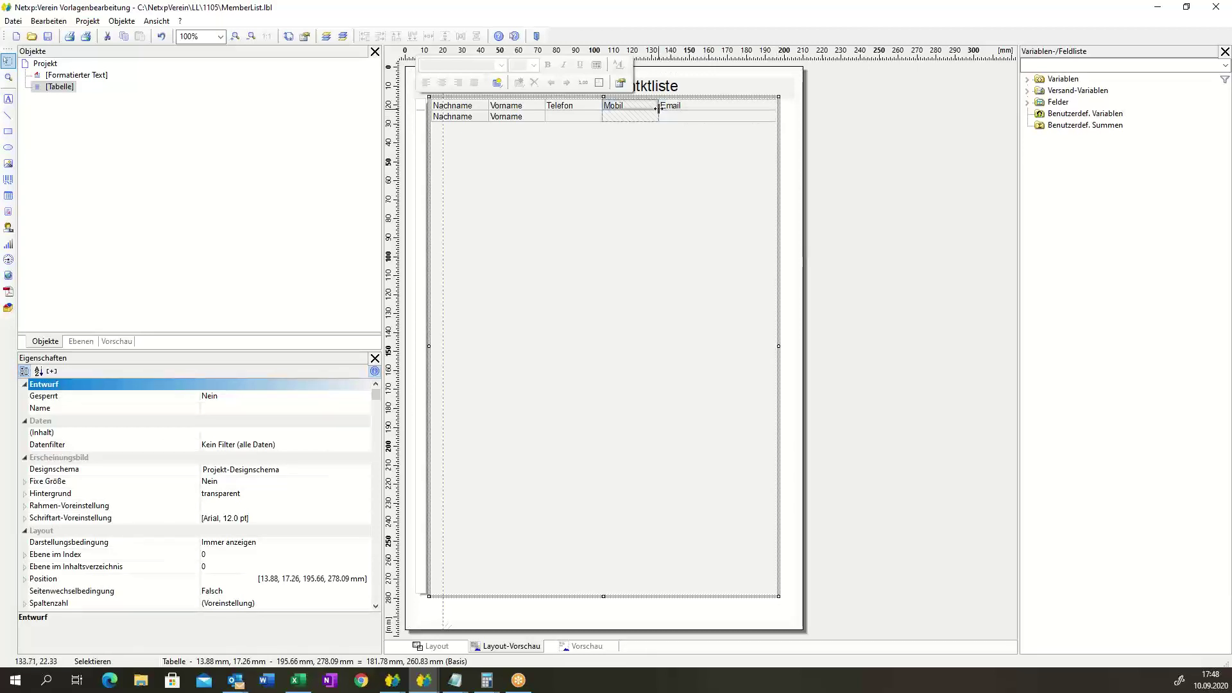
drag(657, 109, 683, 110)
drag(602, 109, 621, 113)
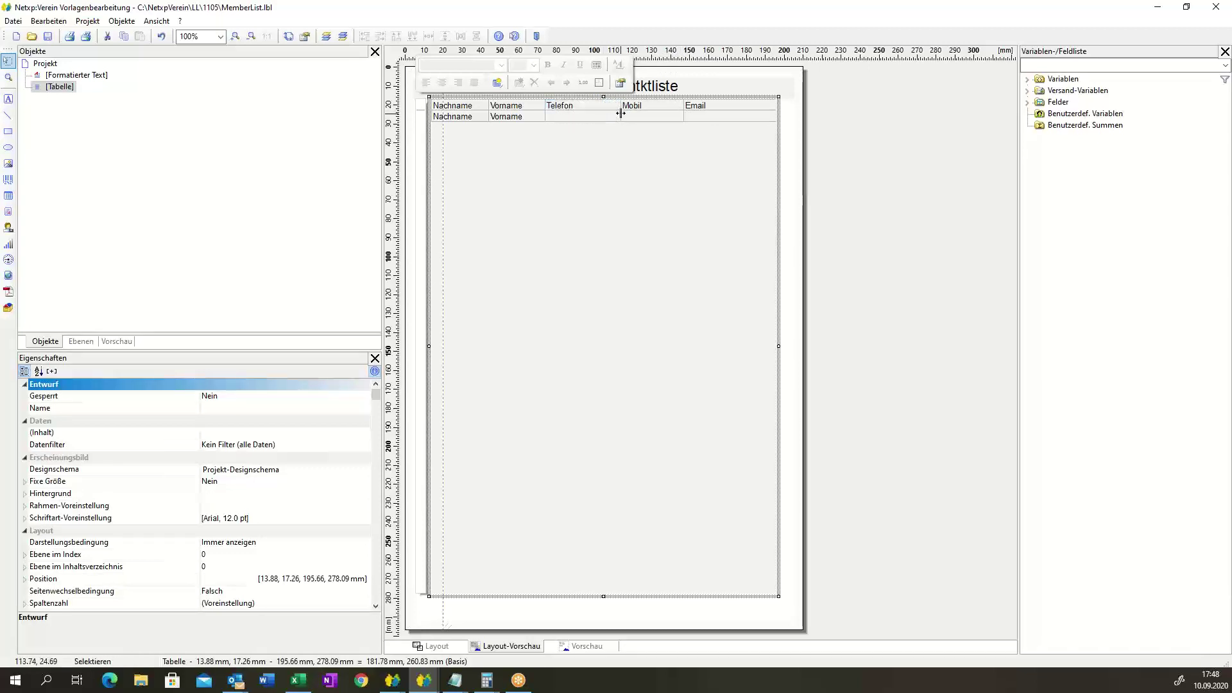
drag(545, 114, 630, 109)
drag(491, 109, 500, 109)
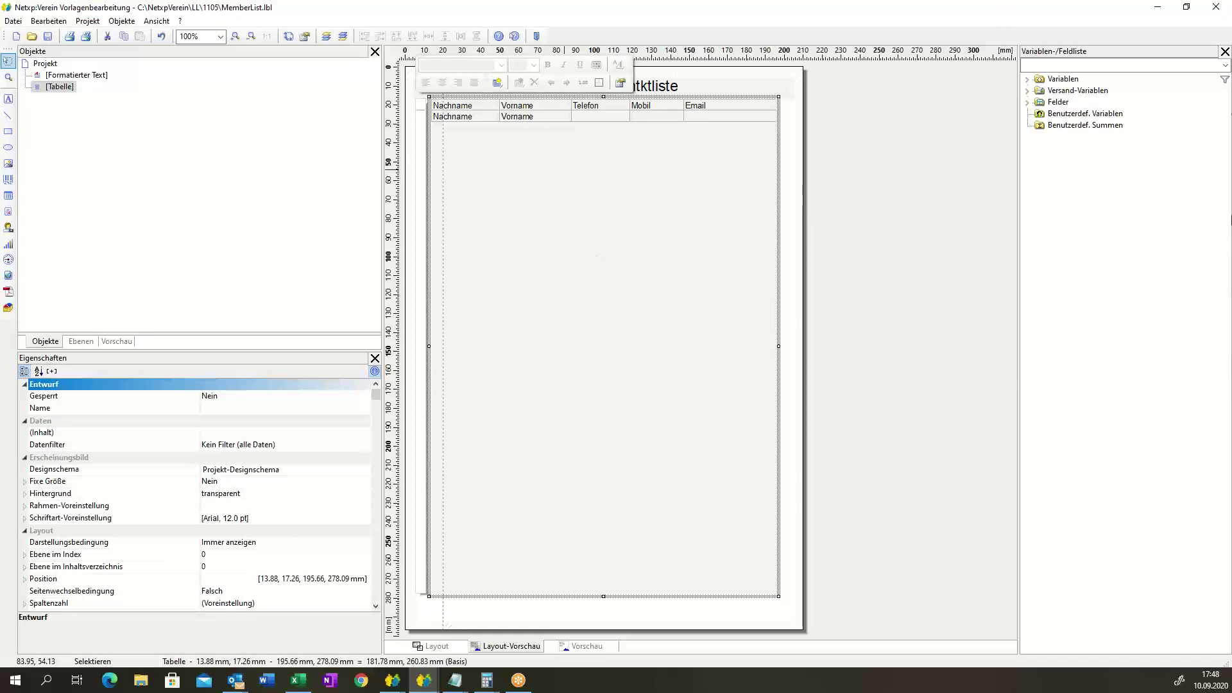
- Move the vertical guide line to the page's left edge and close the template designer, keeping the changes
click(792, 253)
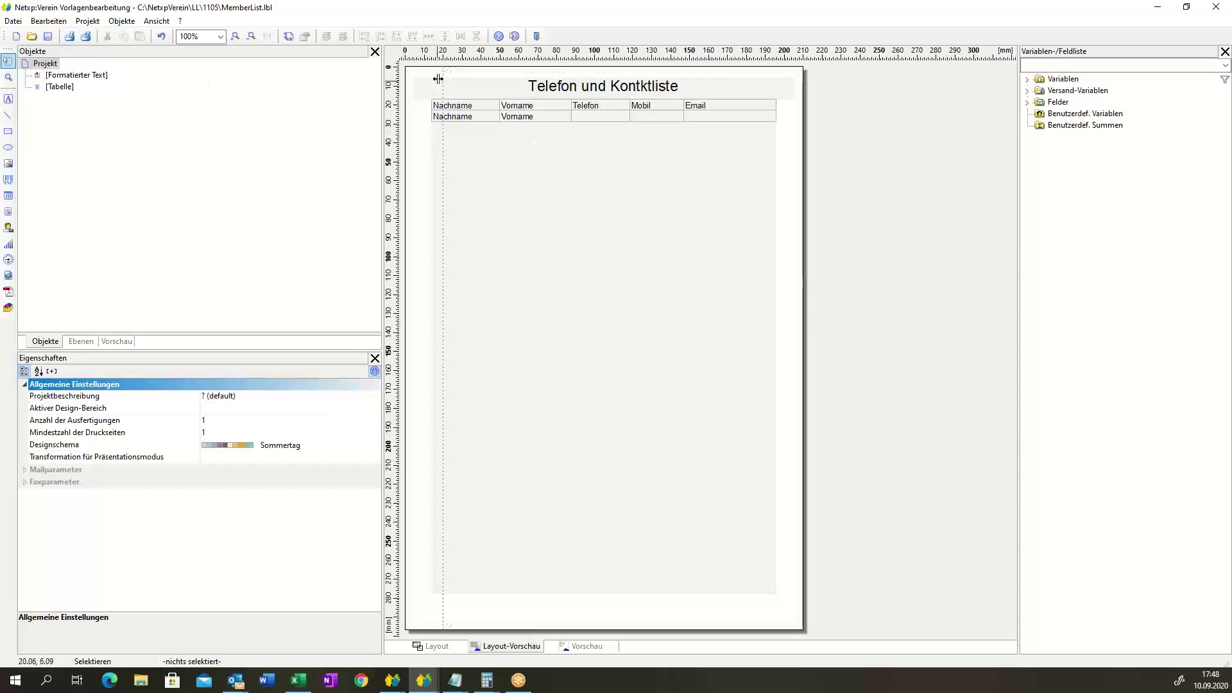
drag(440, 75, 410, 77)
click(1215, 13)
click(536, 39)
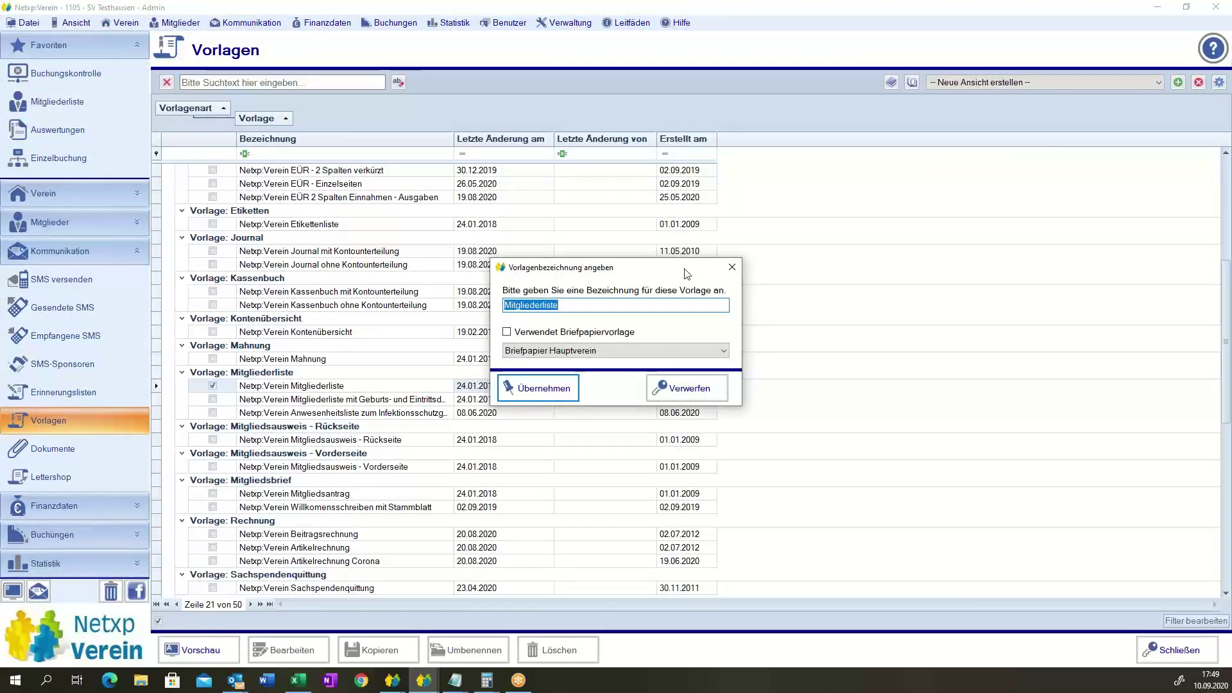
- Save the template as "Kontaktliste (Name,Telefon,Mail)" and select it in the list of club templates
text(Ko)
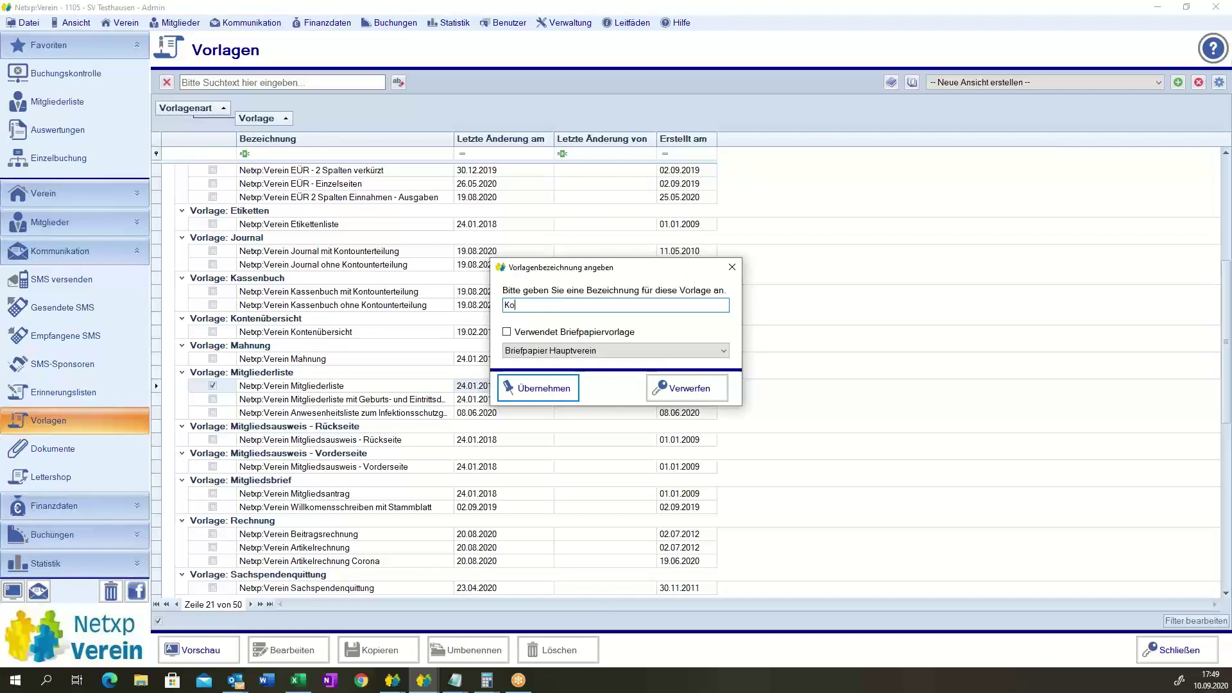
text(ntaktlistew)
key(BackSpace)
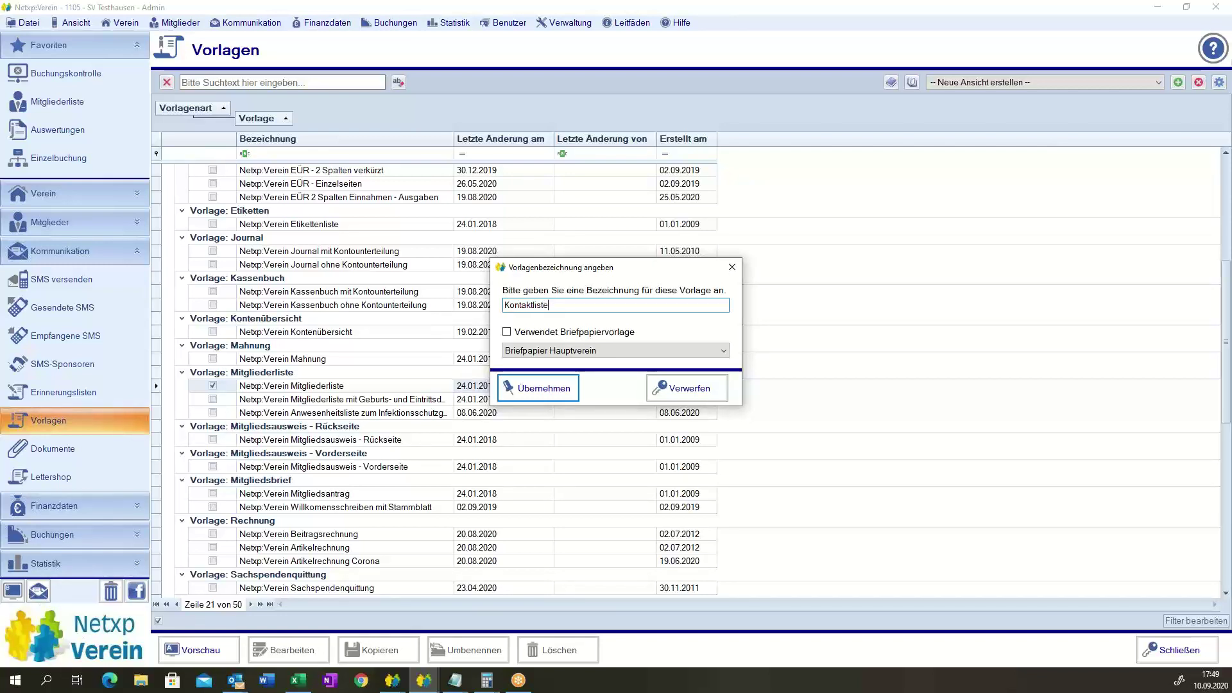
text((Name)
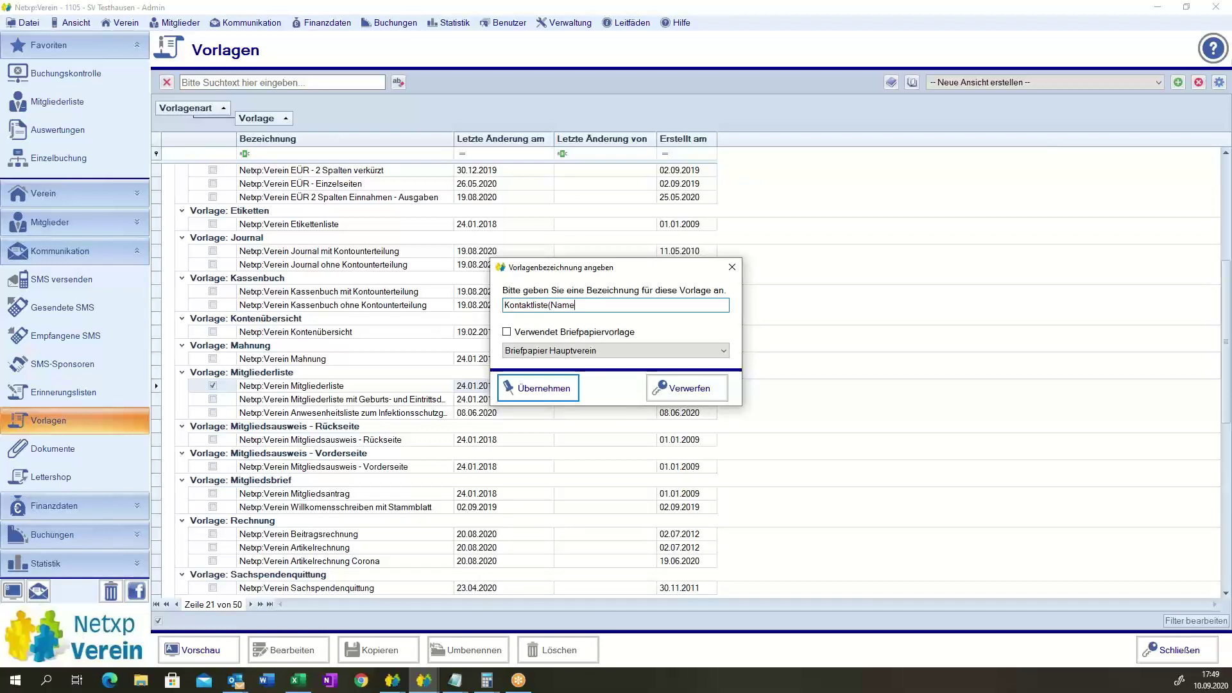
text(,Telefon,Mail))
click(549, 305)
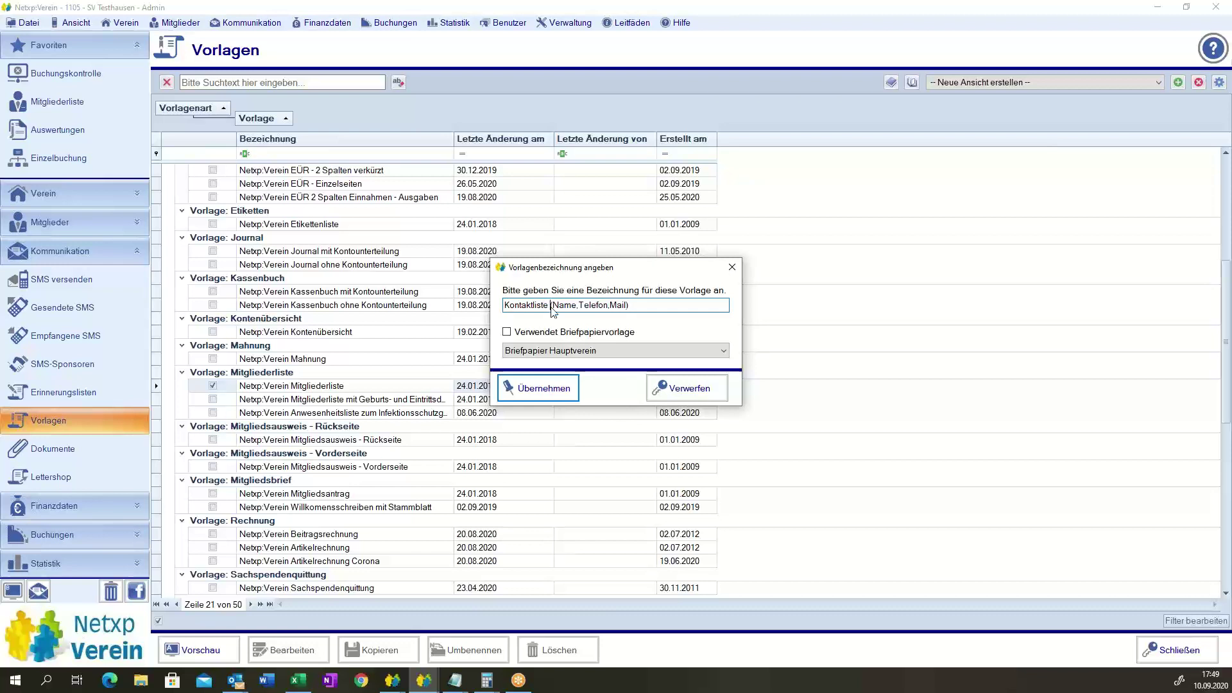
click(530, 394)
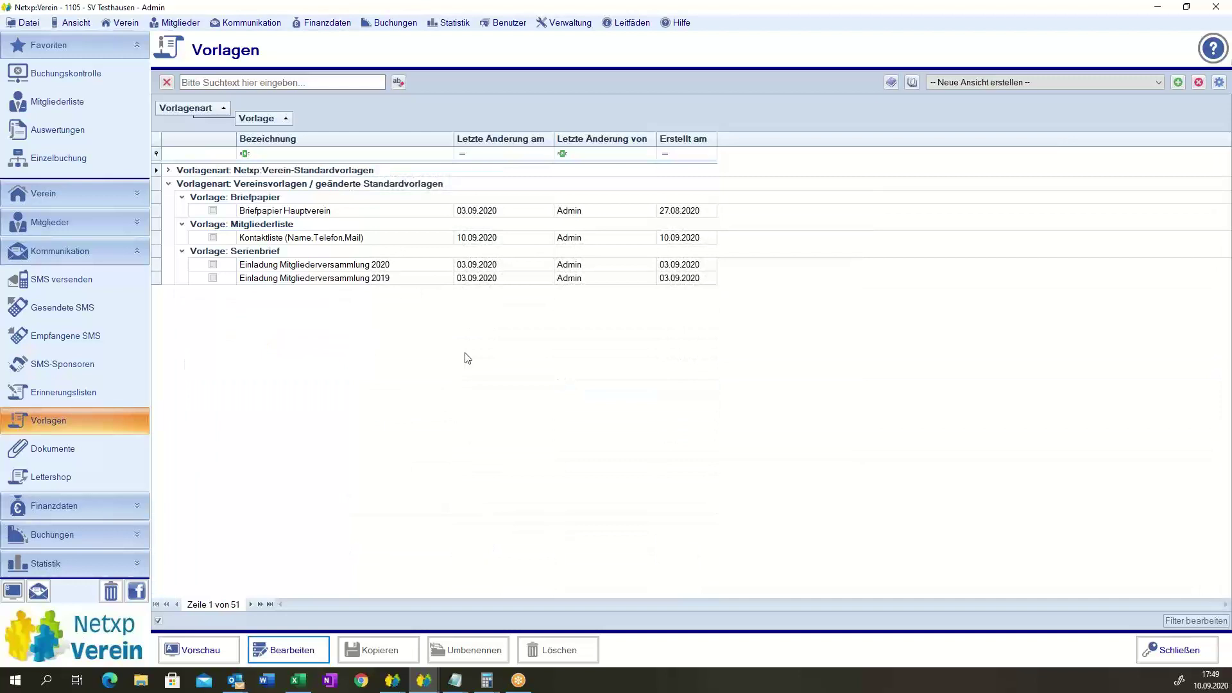
click(264, 238)
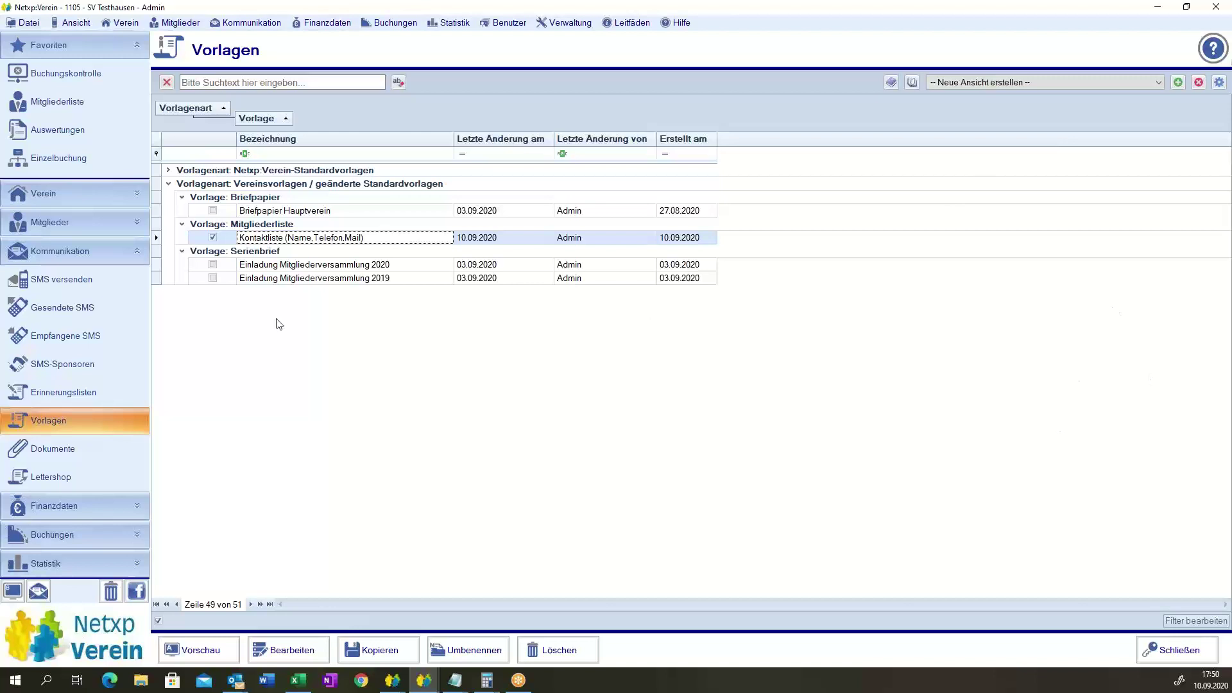
- Open the Mitgliederliste and widen its Nachname column
click(137, 224)
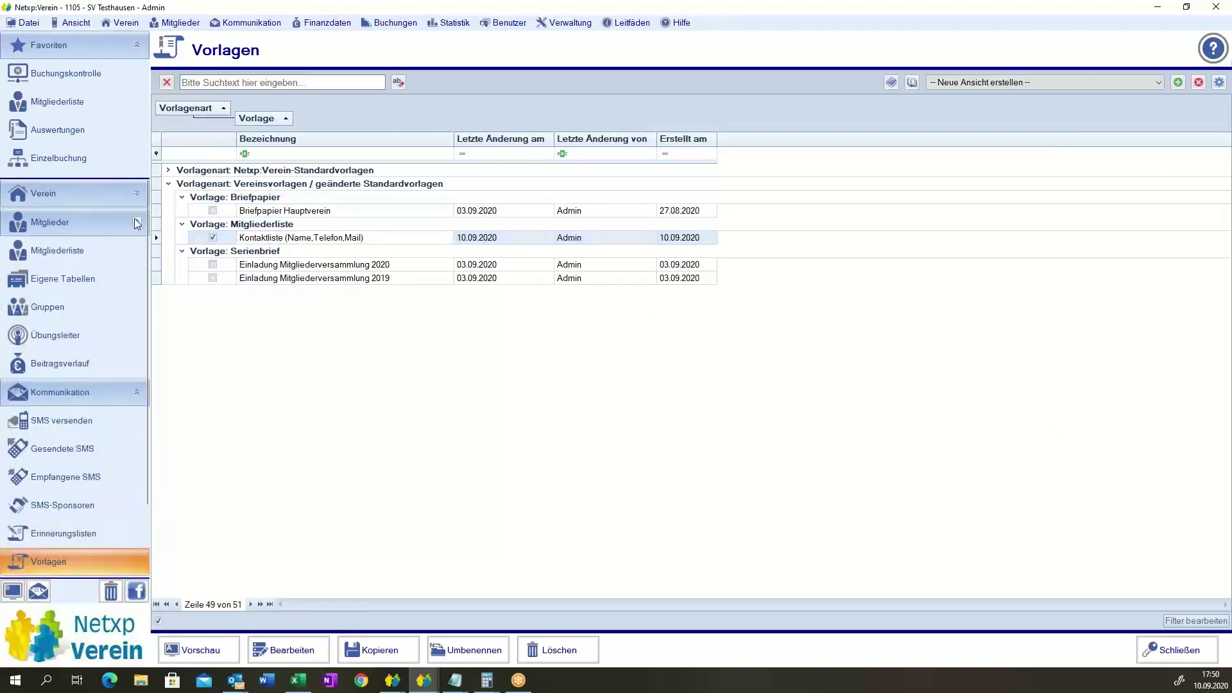
click(91, 249)
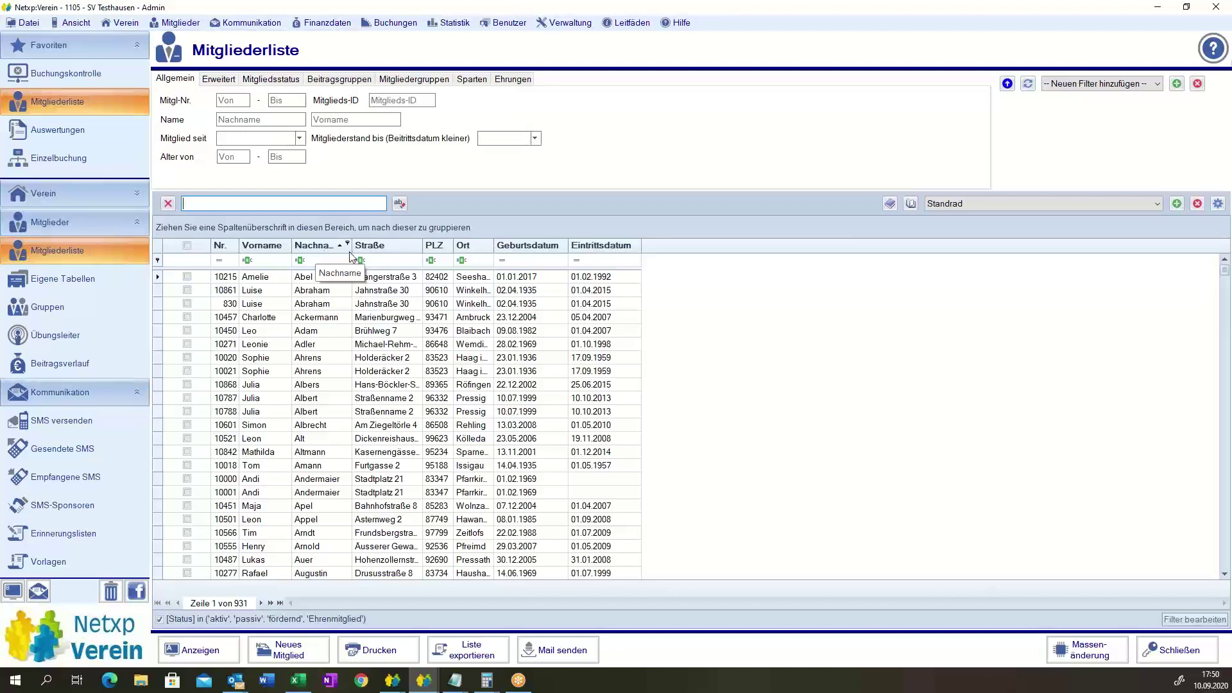
drag(352, 250, 374, 251)
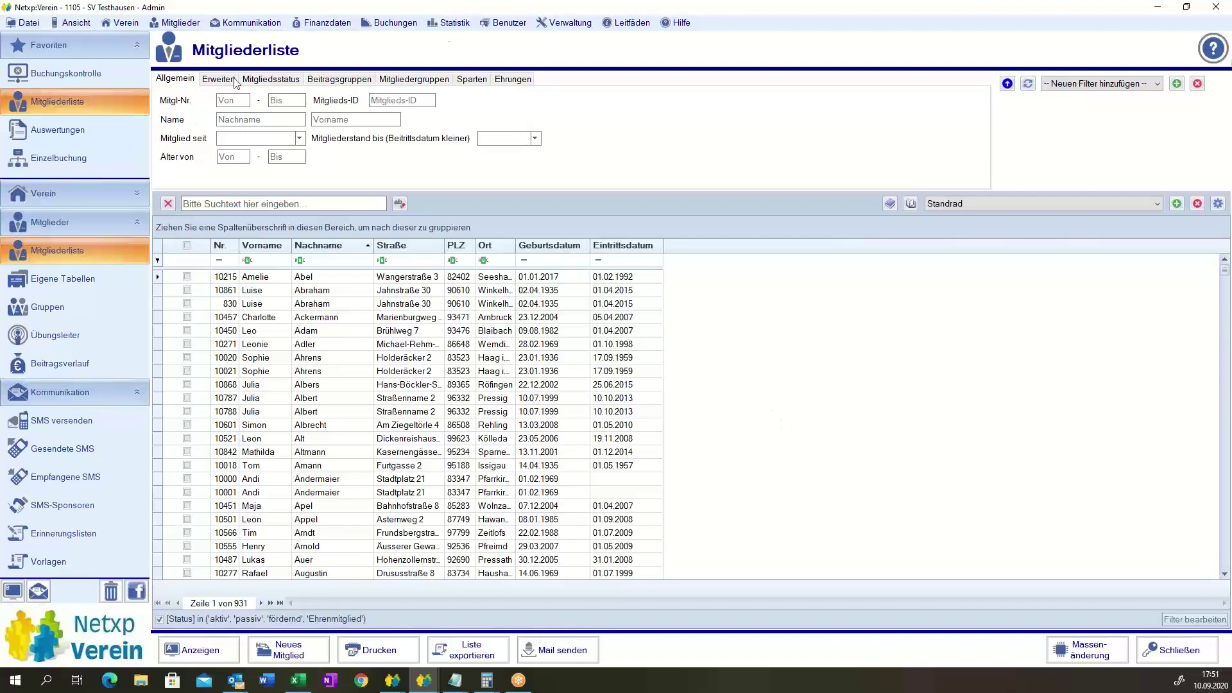
- Examine the member list's filter options for Sparten, Mitgliedergruppen and Beitragsgruppen
click(461, 83)
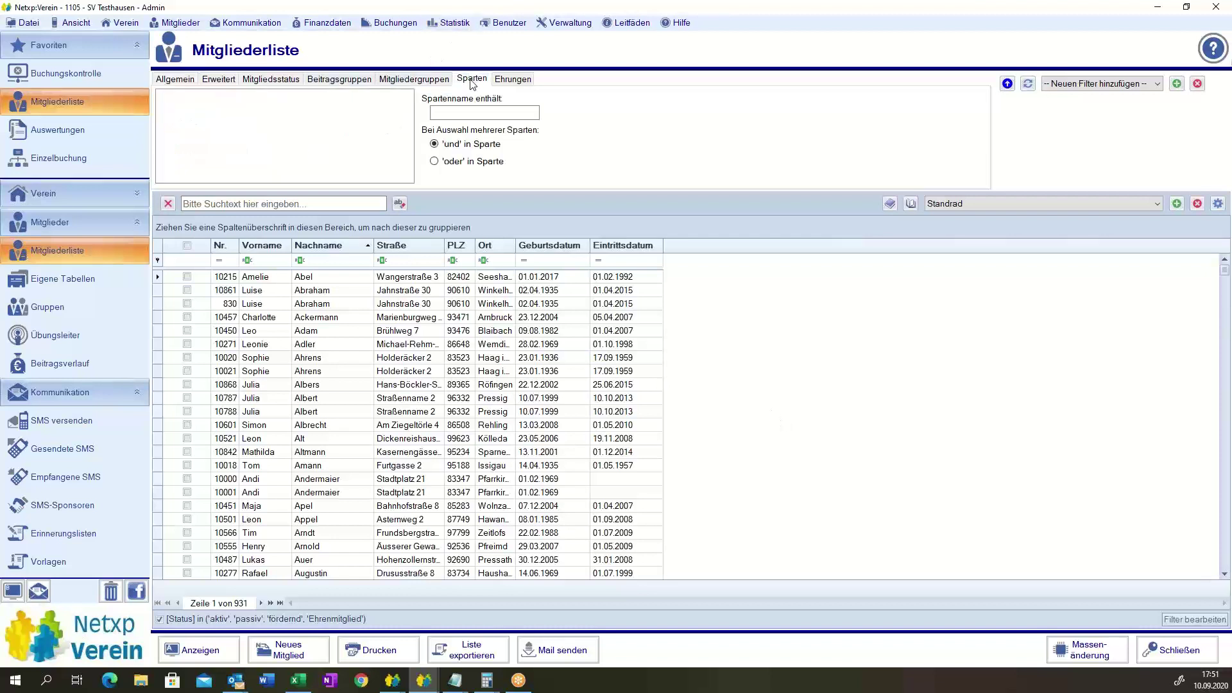
click(398, 84)
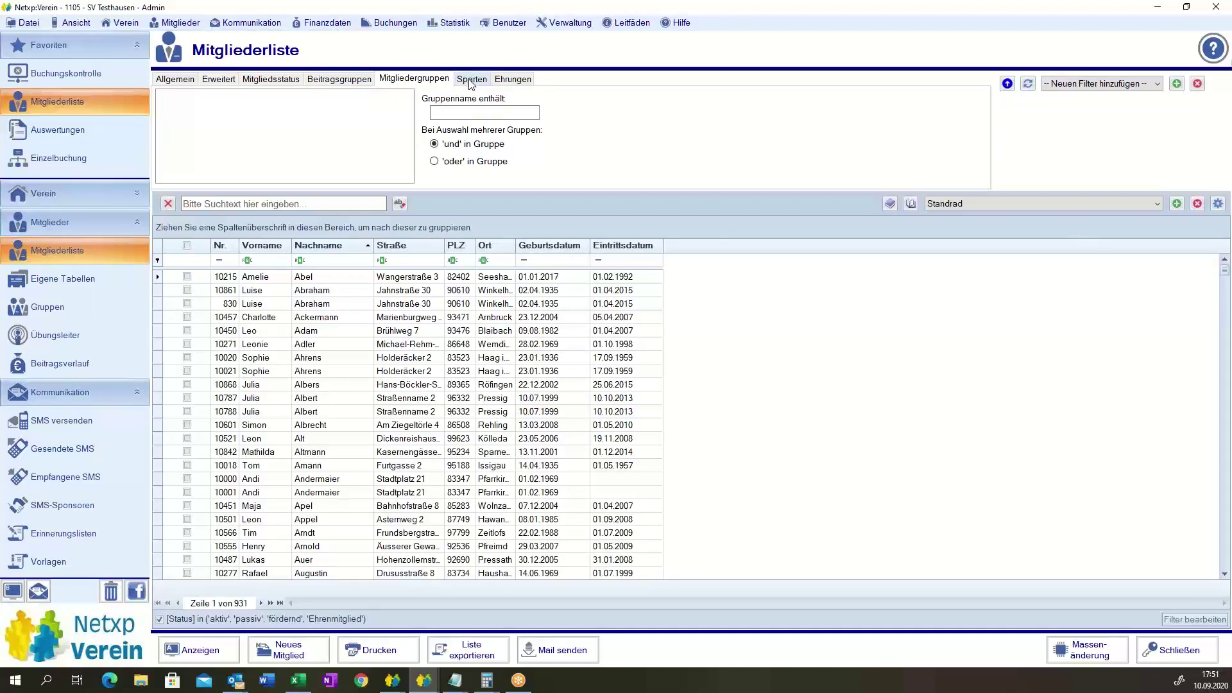
click(353, 83)
click(460, 82)
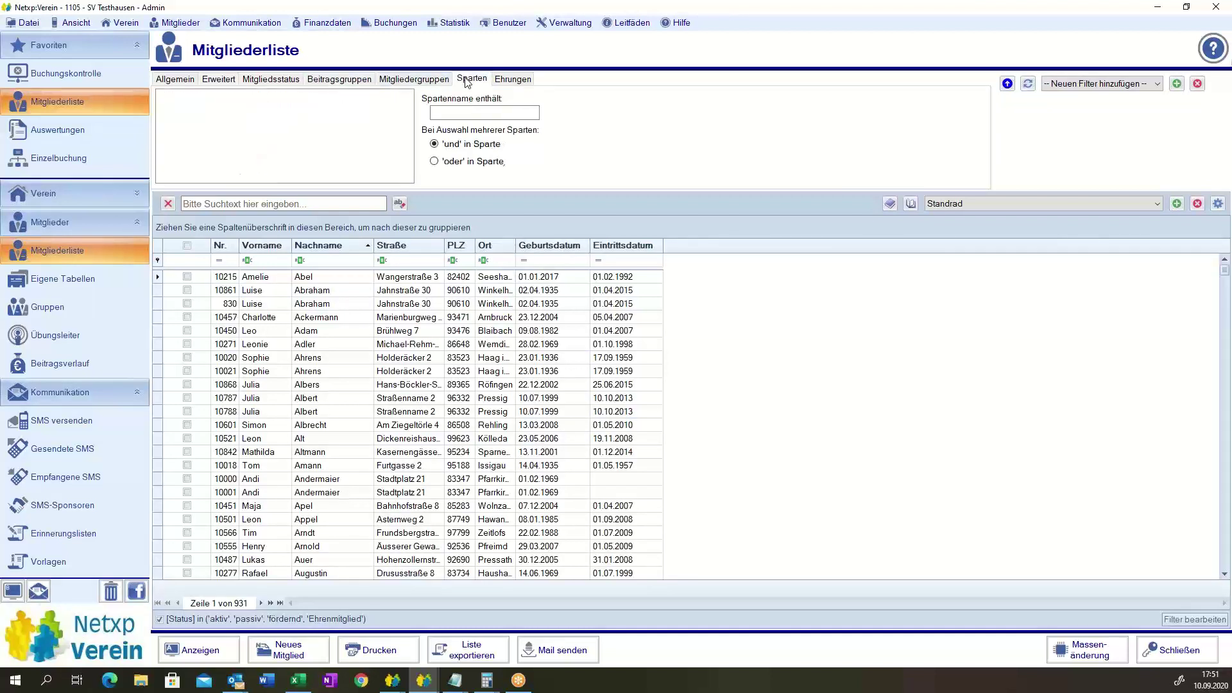
click(416, 79)
click(352, 81)
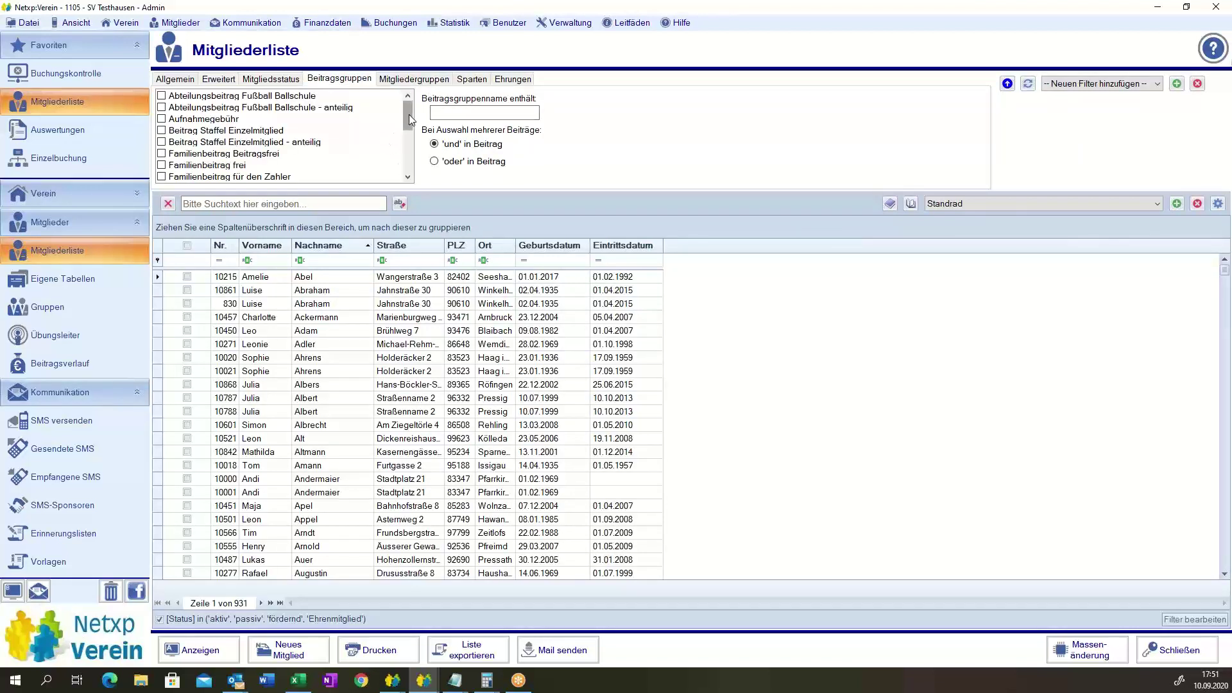
mouse_move(409, 114)
mouse_down()
mouse_move(411, 139)
mouse_move(408, 112)
mouse_up()
- Filter the member list by Mitgliedsstatus so that only Ehrenmitglied is included
click(275, 81)
click(162, 130)
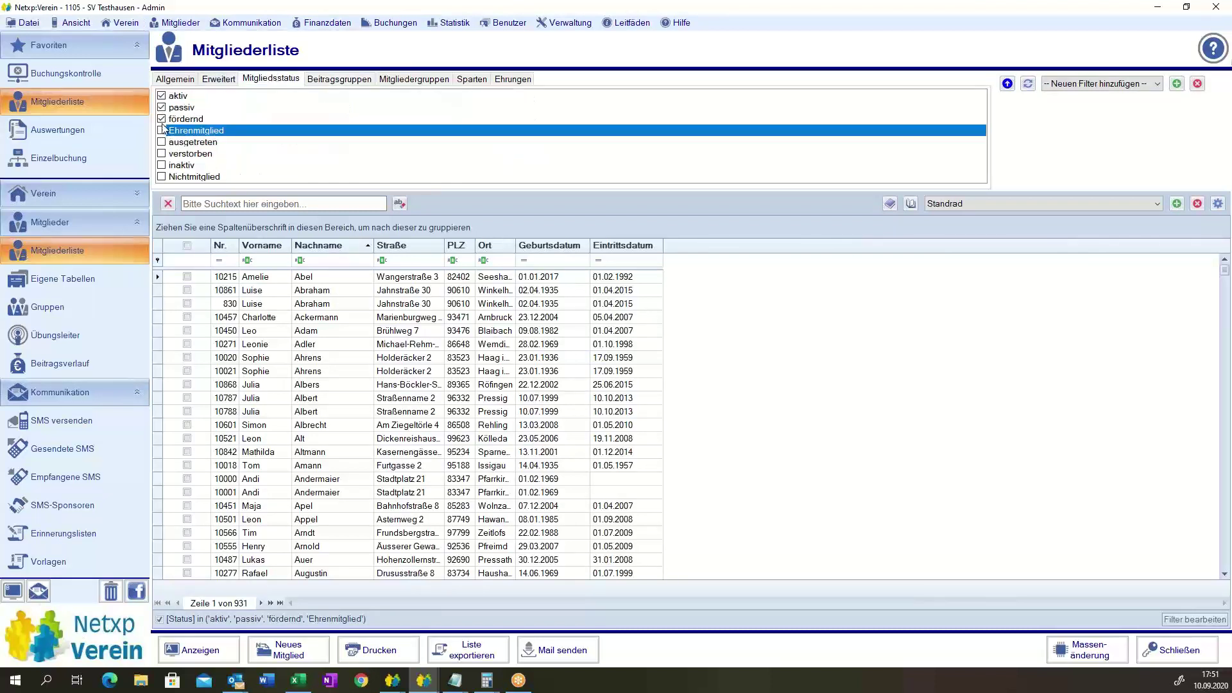
click(162, 119)
click(163, 107)
click(164, 96)
click(162, 130)
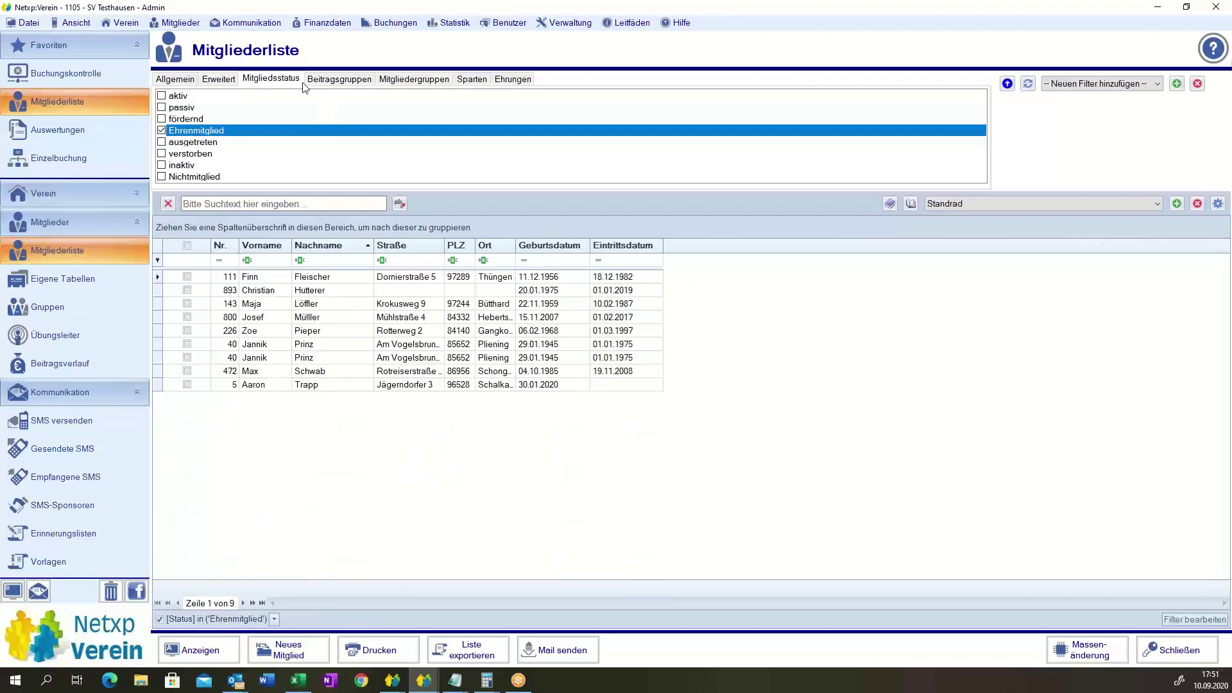
- Reset the Mitgliedsstatus filter to aktiv, passiv, fördernd and Ehrenmitglied
click(162, 131)
click(162, 96)
click(162, 107)
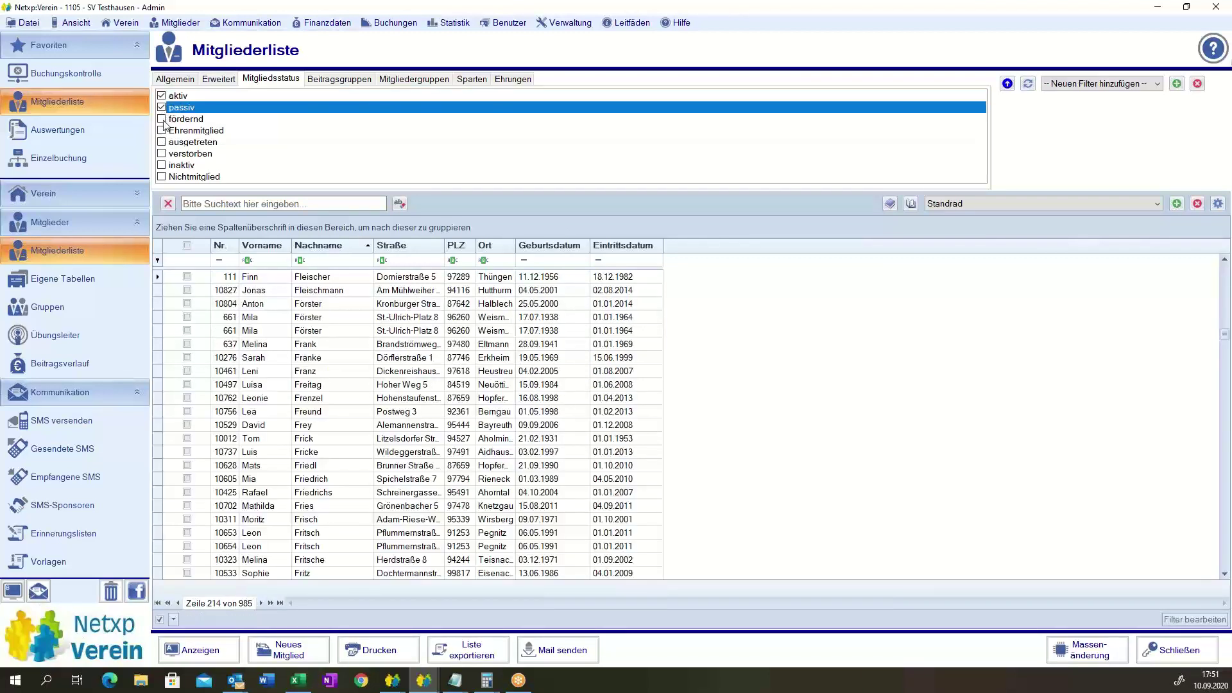
click(162, 119)
click(161, 130)
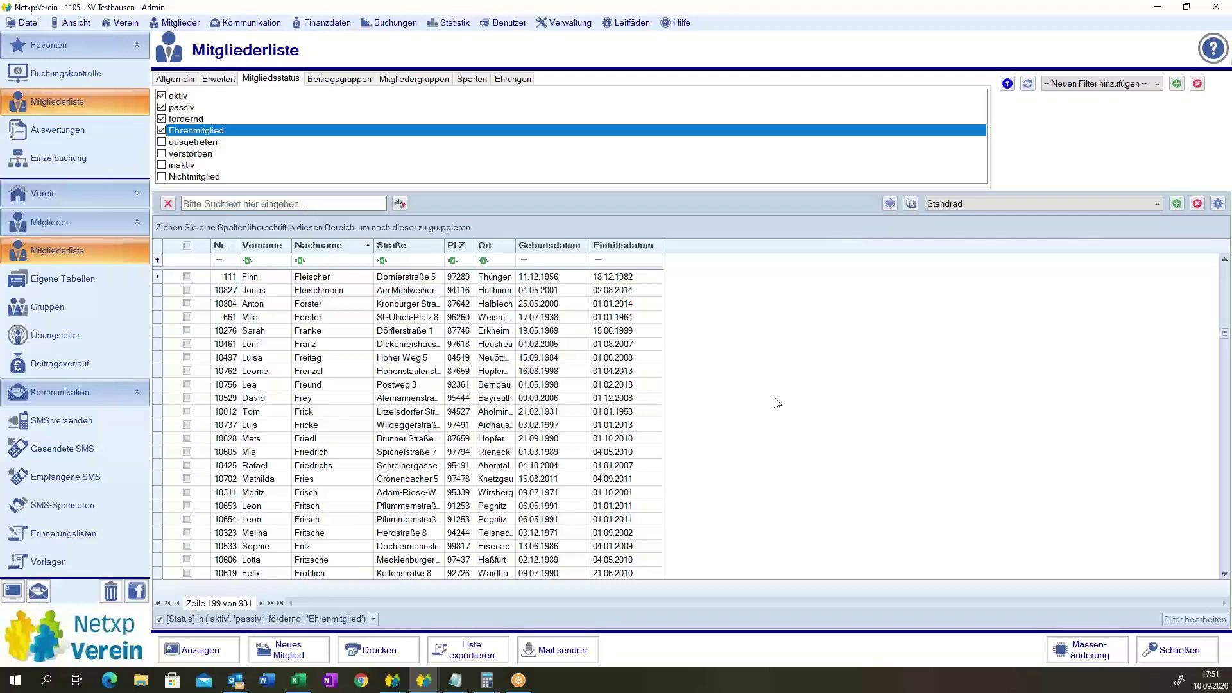
- Filter the Geburtsdatum column with the condition "ist größer als" 01.01.2015
scroll(366, 312, down, 15)
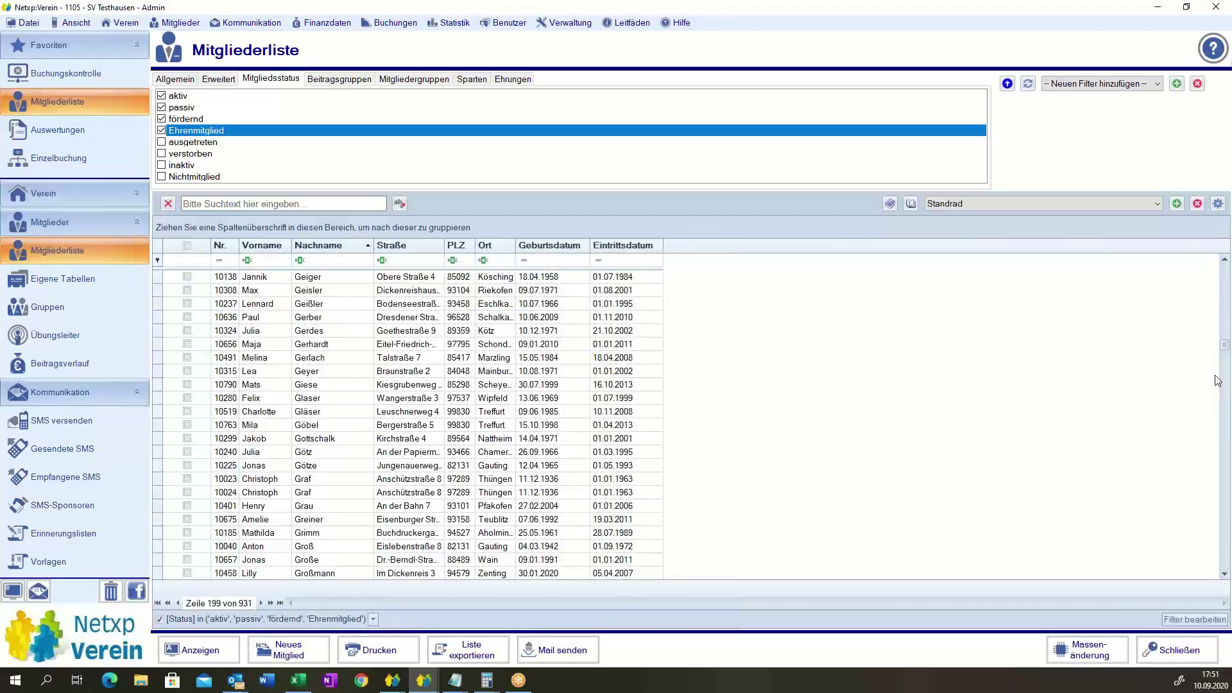
drag(1225, 344, 1225, 263)
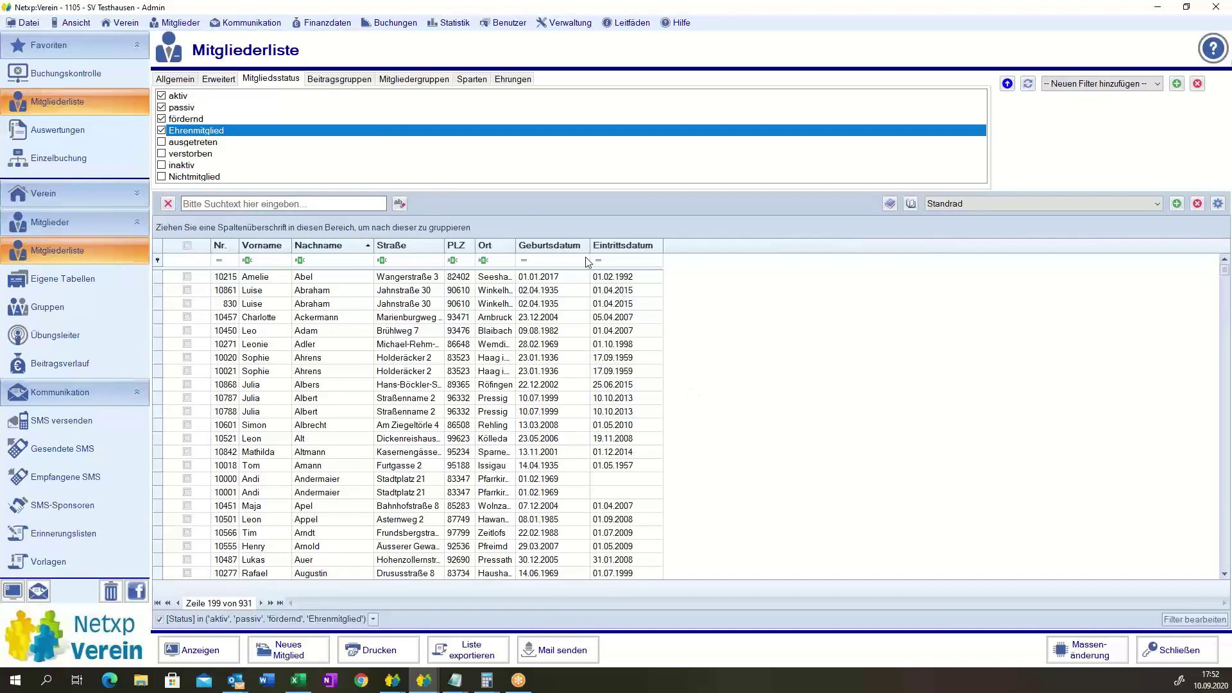
click(555, 260)
click(524, 260)
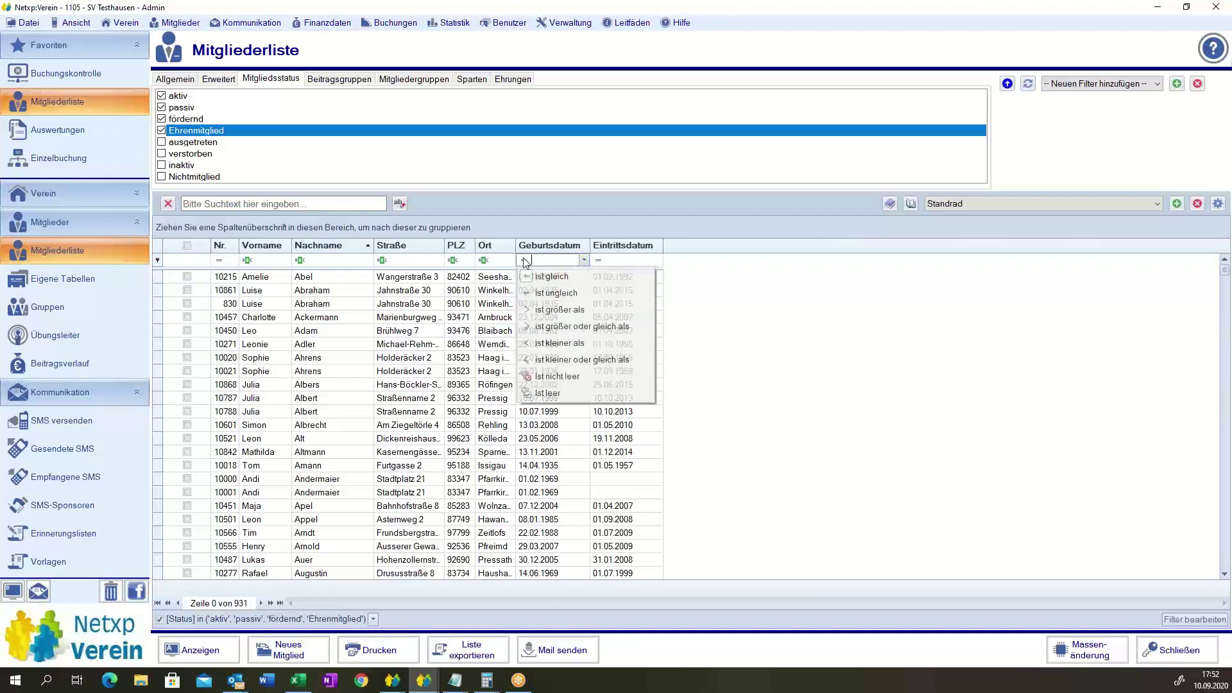
click(541, 311)
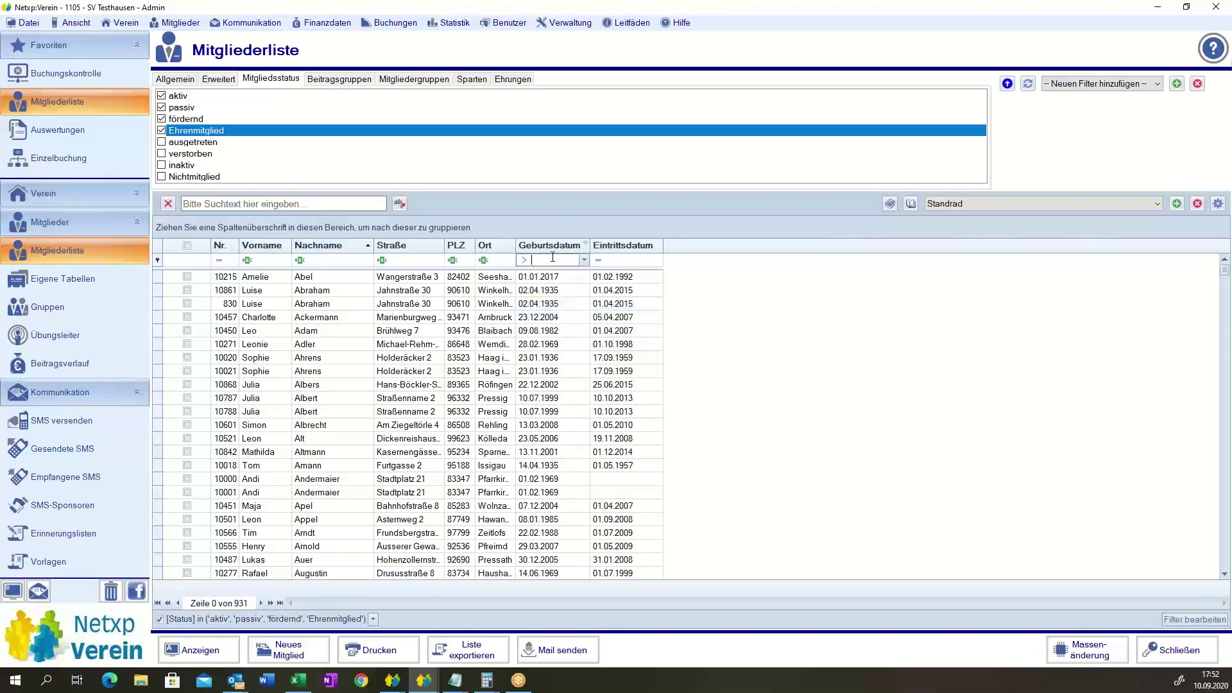
text(01.)
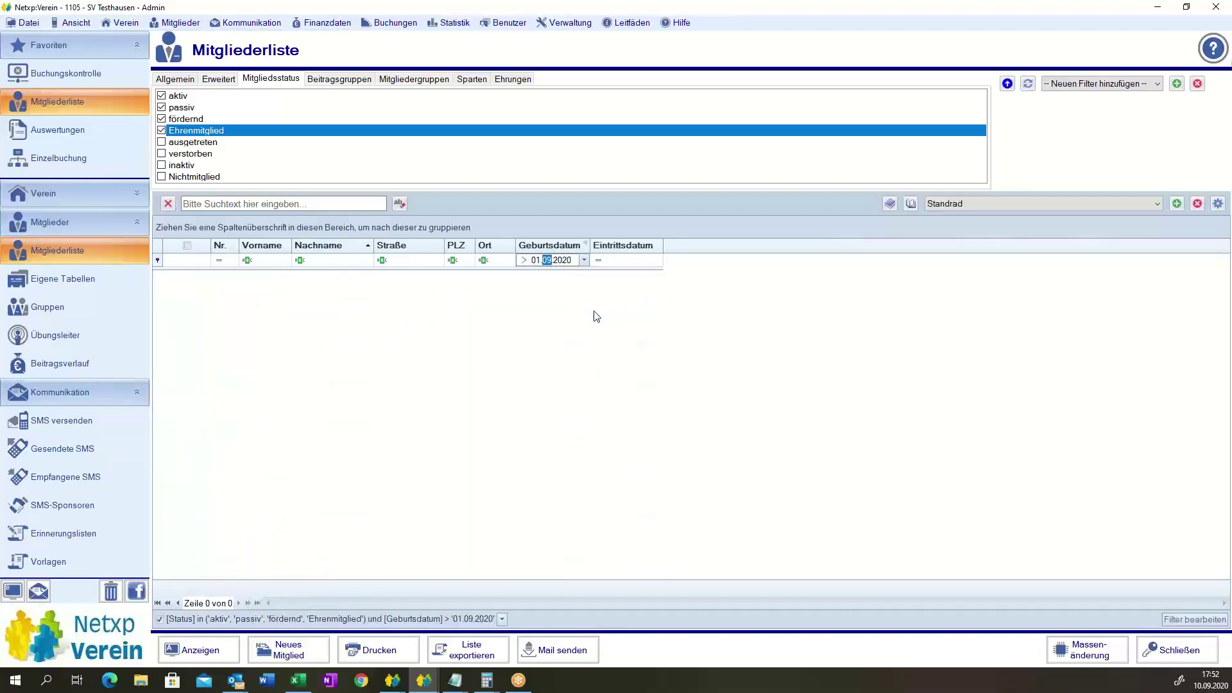
text(01.20)
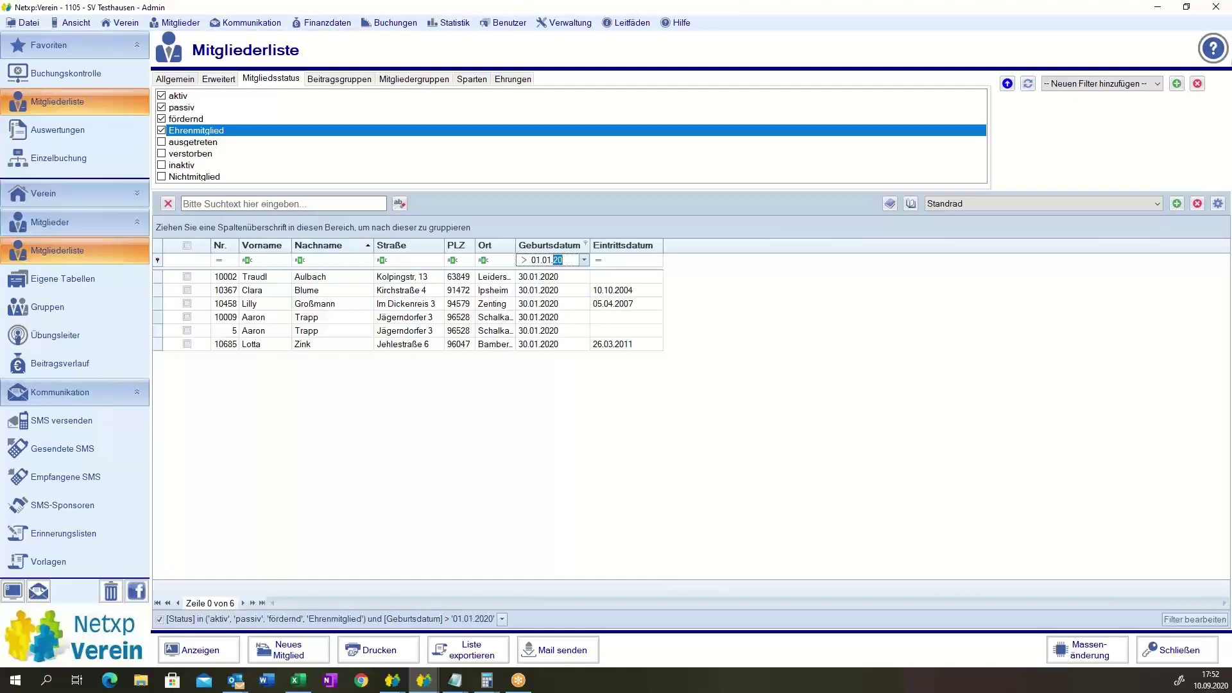
text(15)
click(407, 523)
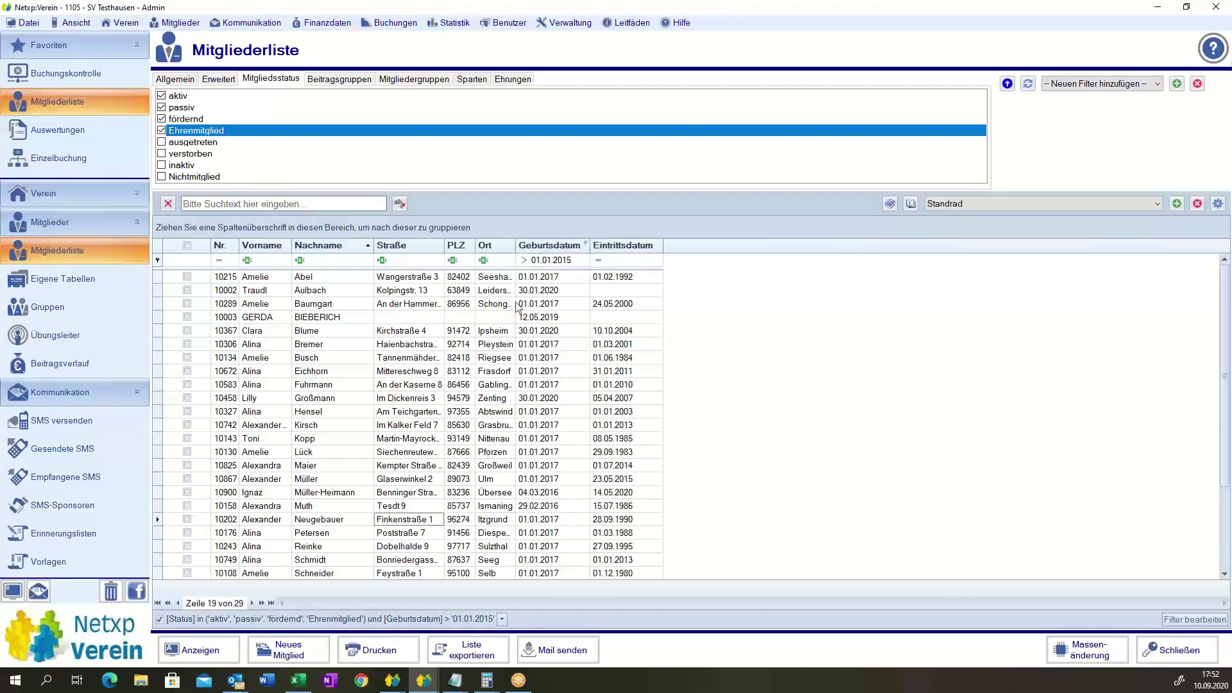
- Change the Geburtsdatum filter condition to "ist kleiner als"
click(525, 260)
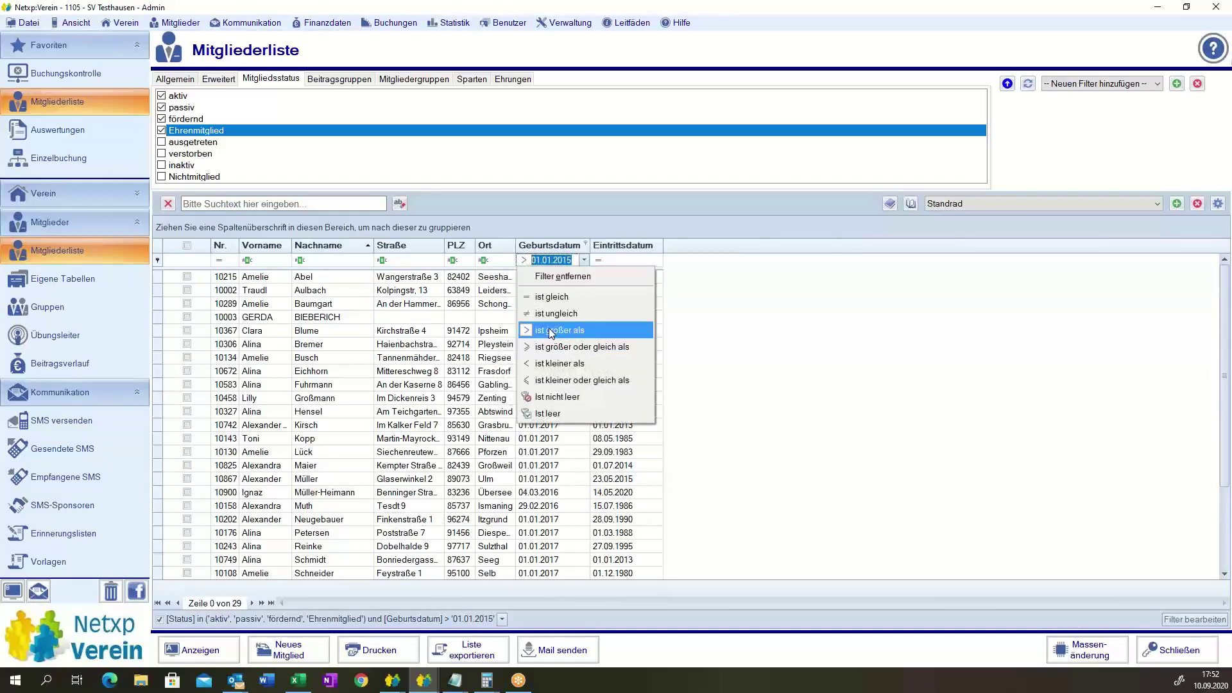
click(558, 363)
click(784, 319)
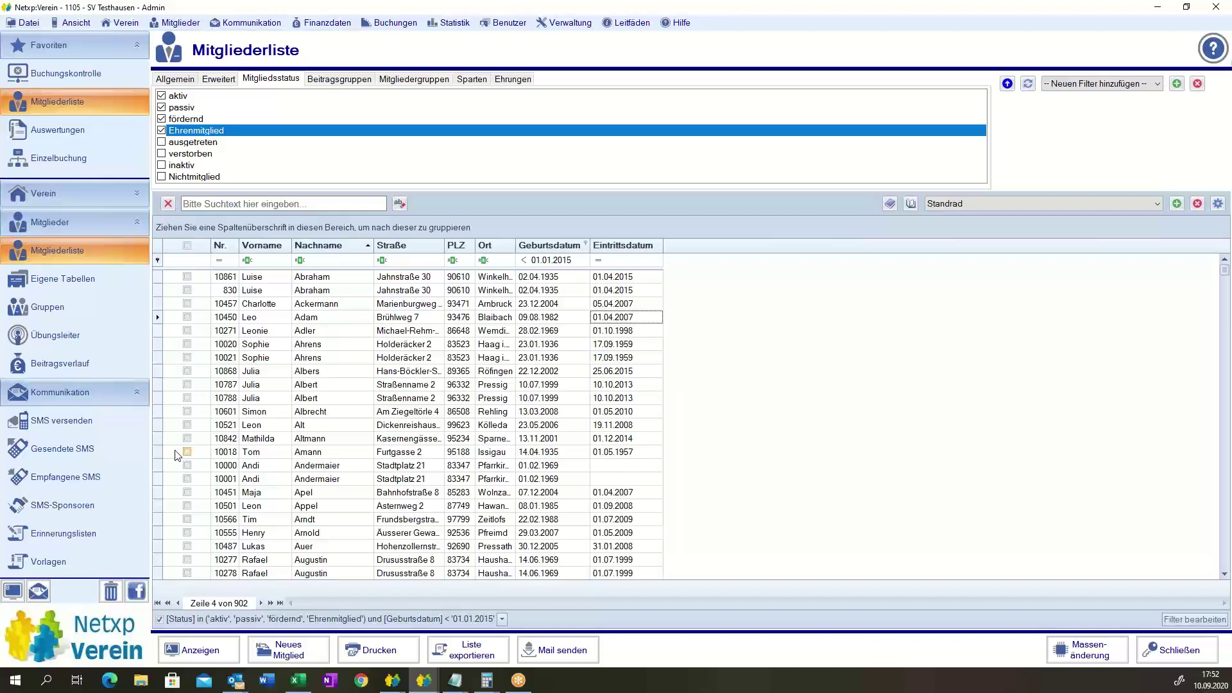
- Start printing the filtered members with the print type Mitgliederliste (Vorlagendesigner)
click(378, 656)
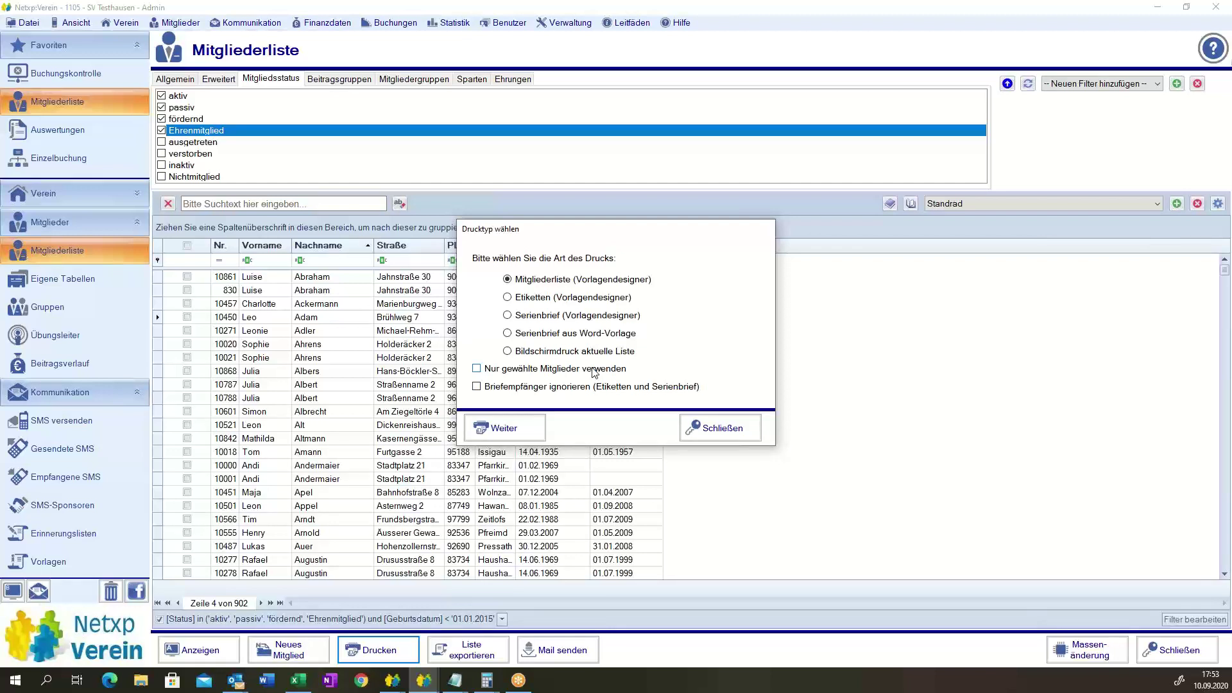
click(502, 428)
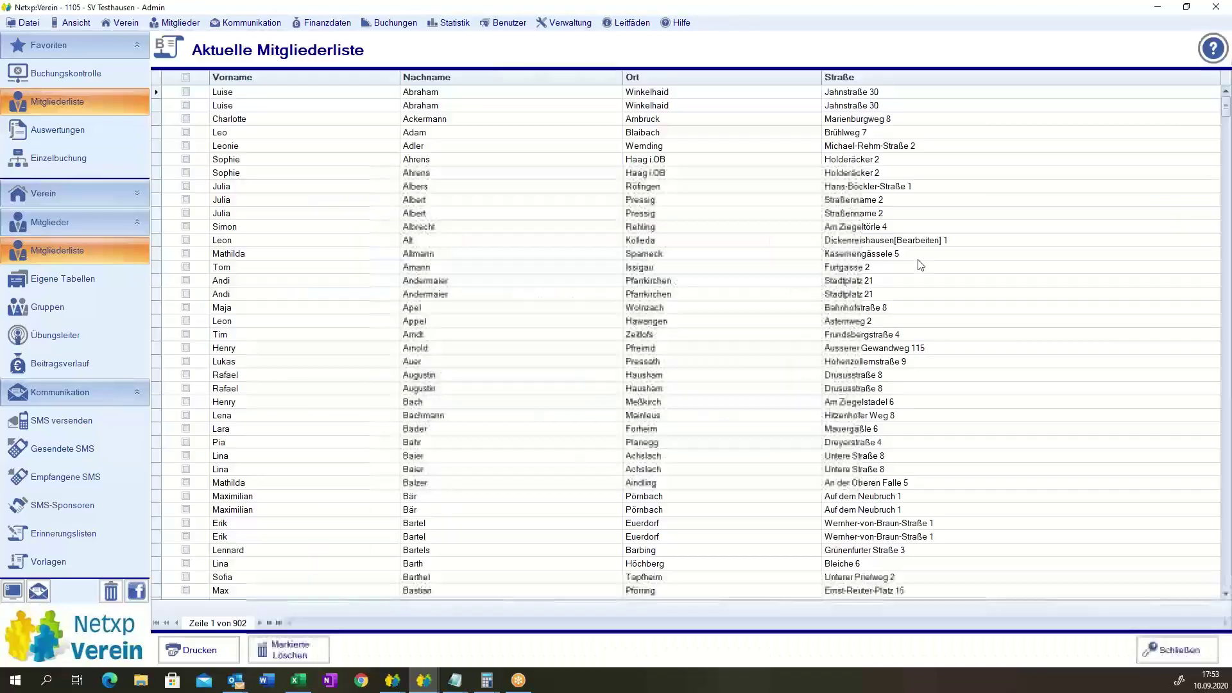
- Mark a continuous block of member rows around the surnames starting with L and M in the print list
drag(1226, 110, 1225, 371)
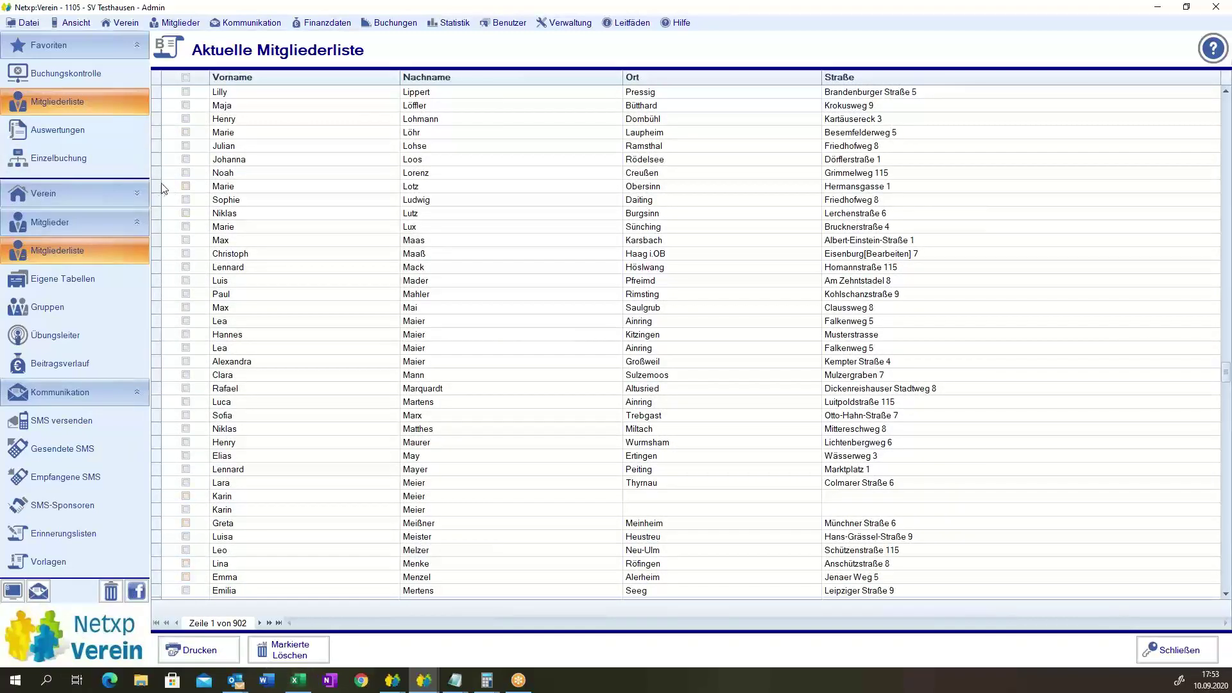
click(185, 186)
shift+click(542, 498)
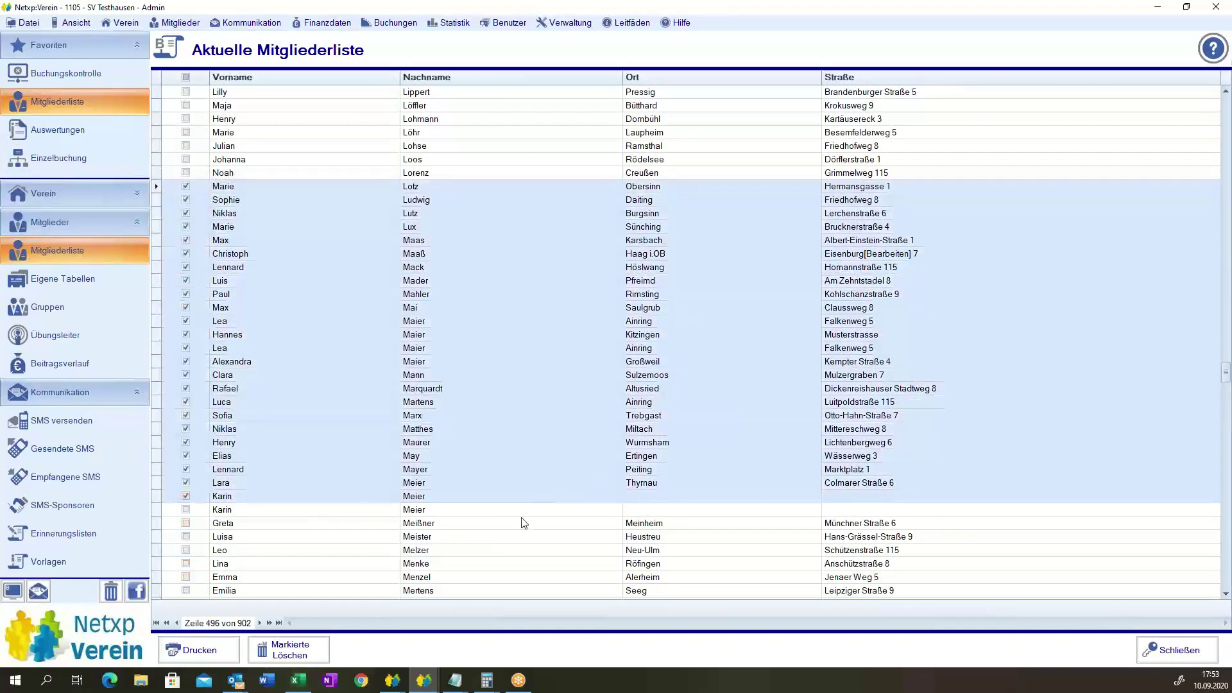
click(219, 498)
drag(155, 496, 161, 159)
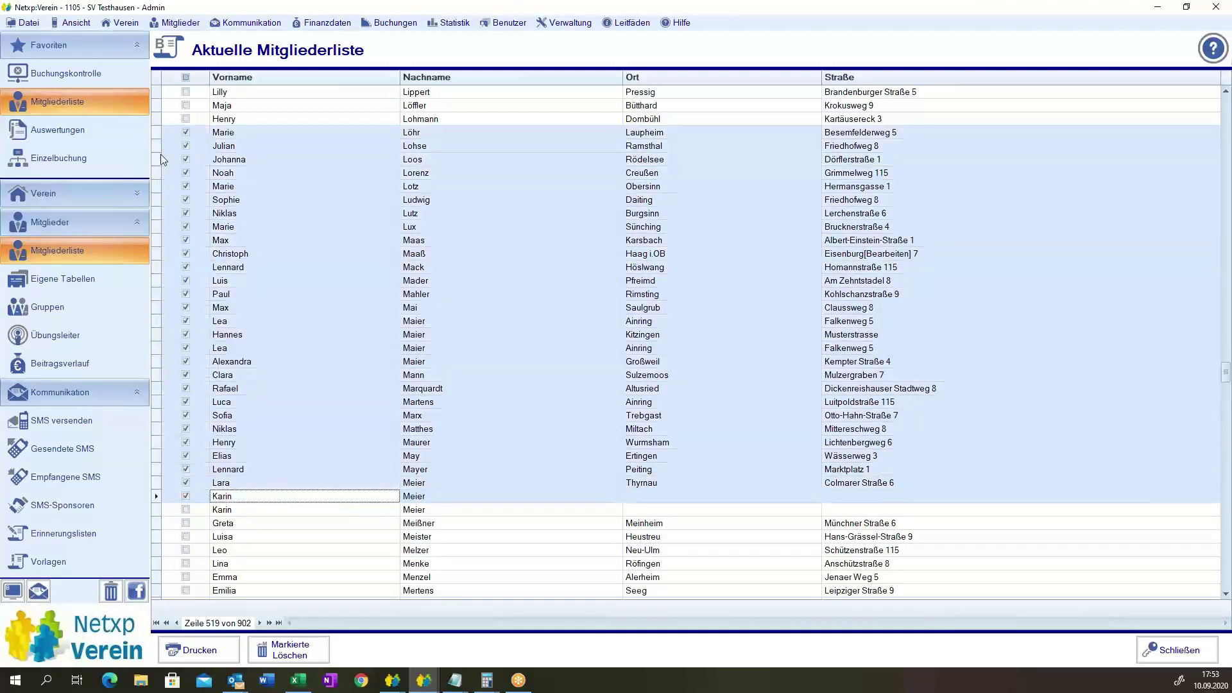
- Mark only the two duplicate member rows without Ort and Straße and remove them from the print list
click(169, 509)
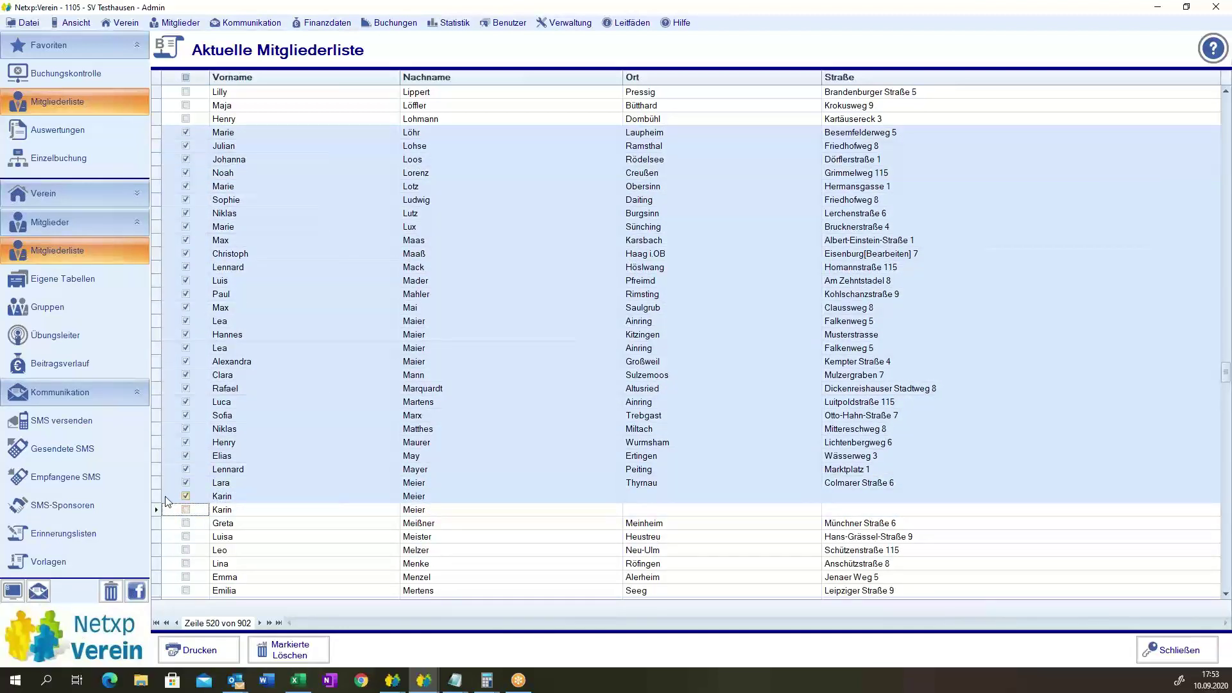
click(157, 498)
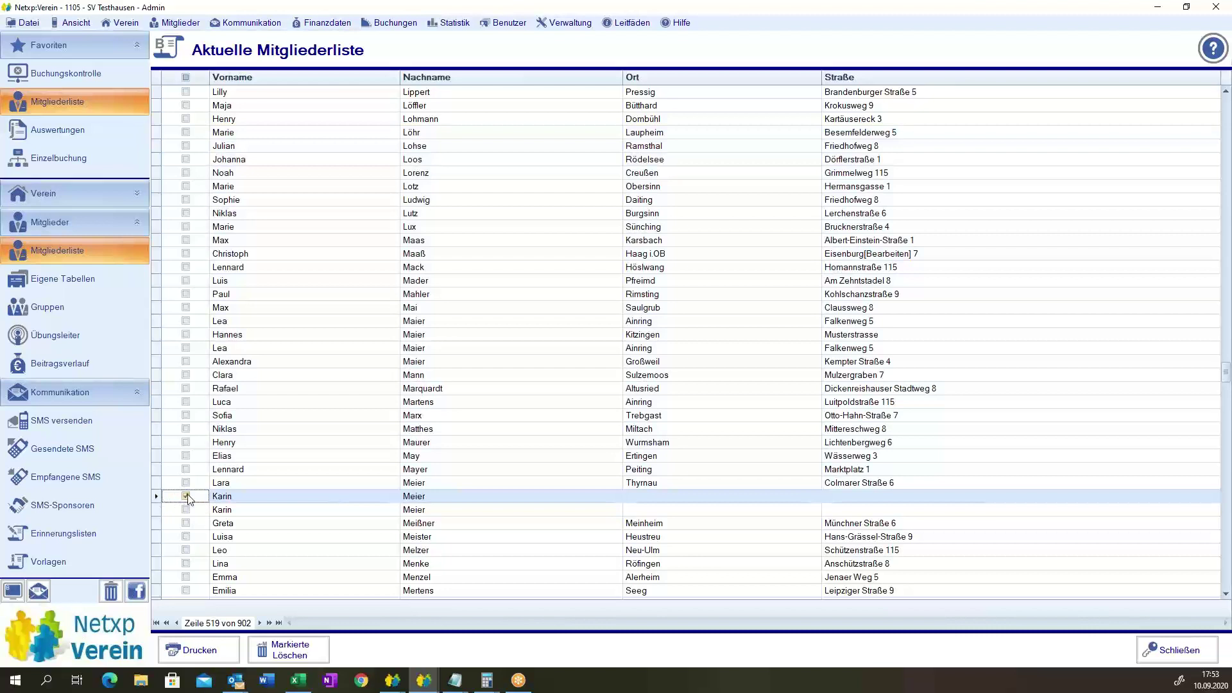
mouse_move(185, 509)
mouse_down()
mouse_move(187, 530)
mouse_move(186, 497)
mouse_up()
click(286, 652)
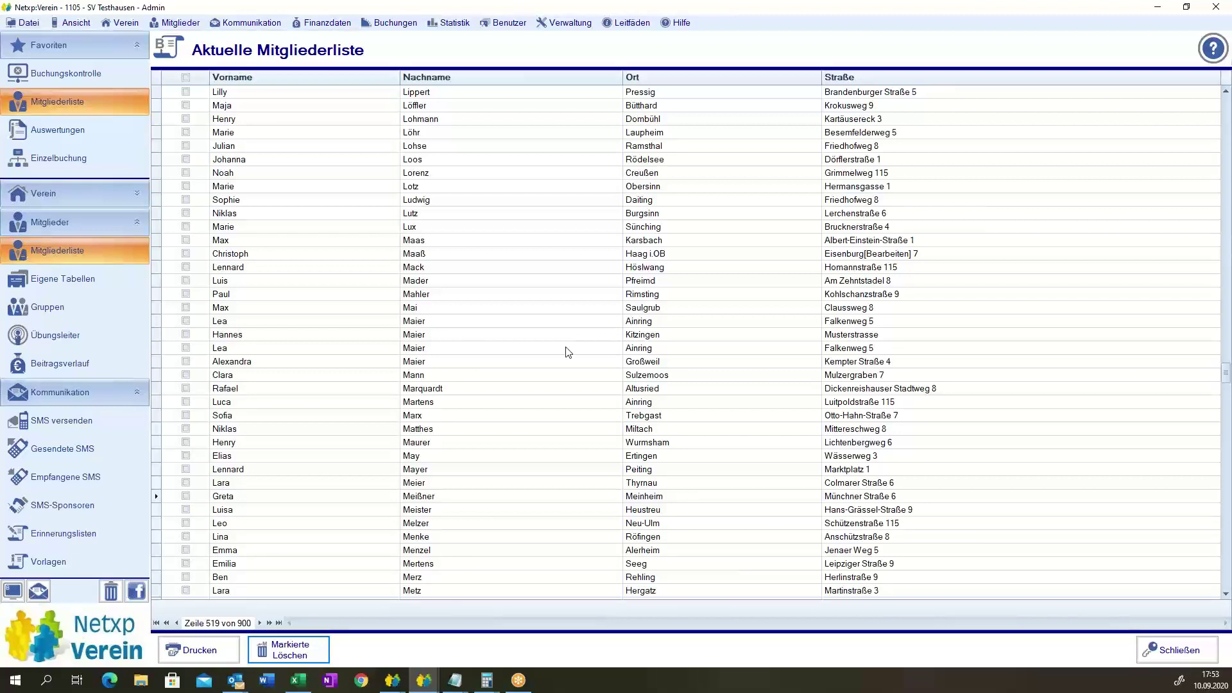
- Print the list without saving it in the document management, using the template Kontaktliste (Name,Telefon,Mail)
click(204, 653)
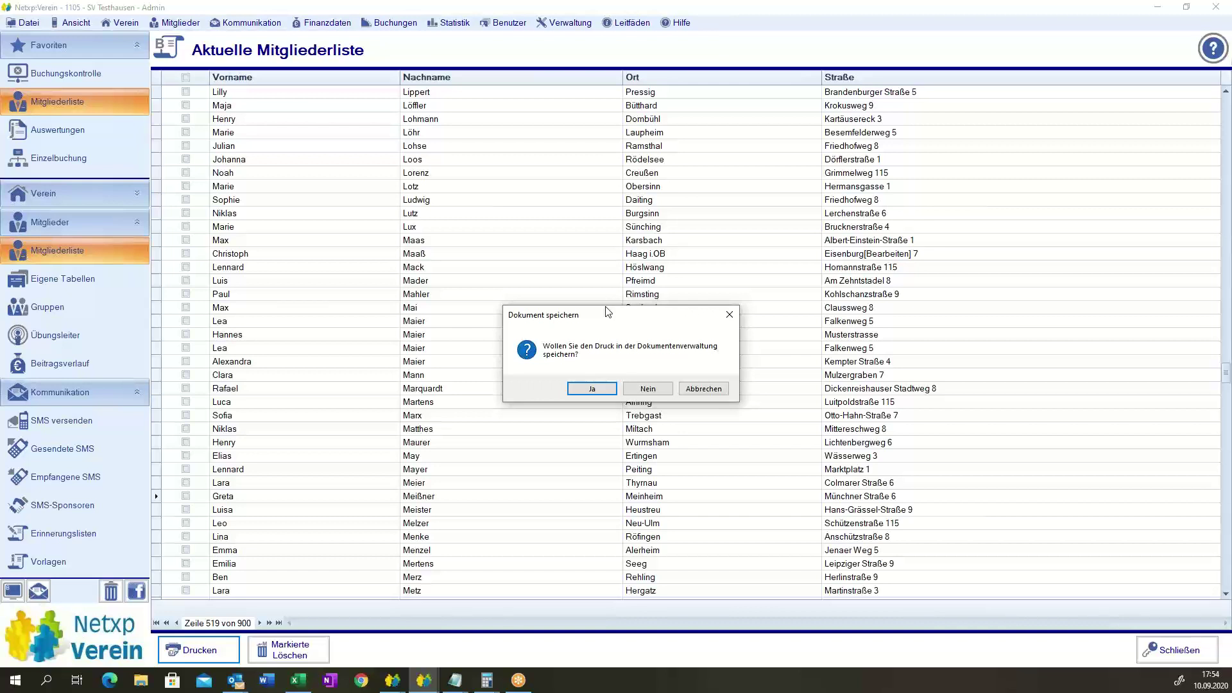
click(633, 387)
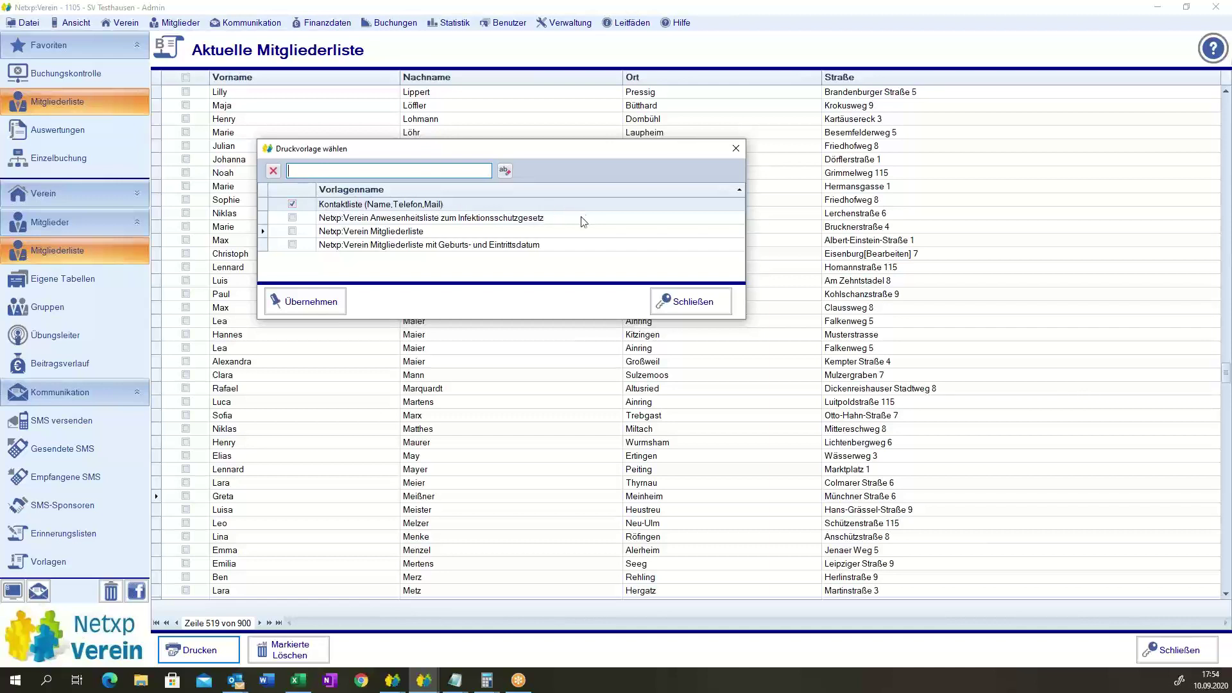
click(325, 307)
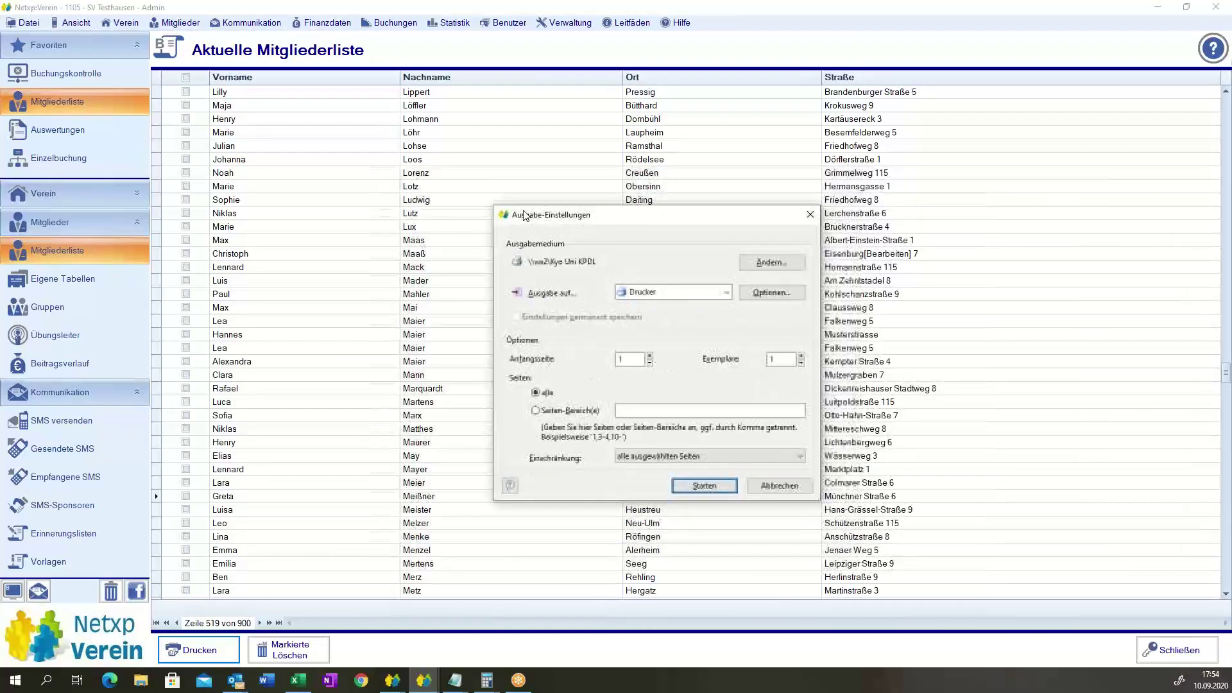
- Set the output medium to Vorschau and start the output of all pages
drag(579, 221, 462, 172)
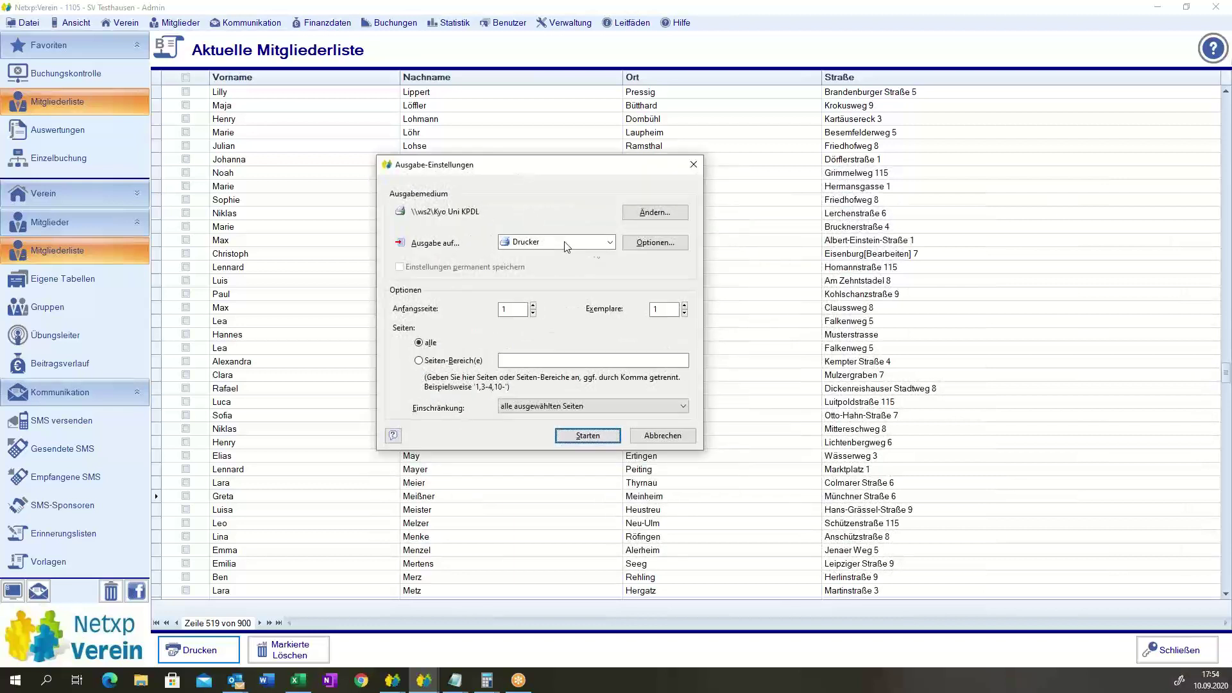
click(610, 243)
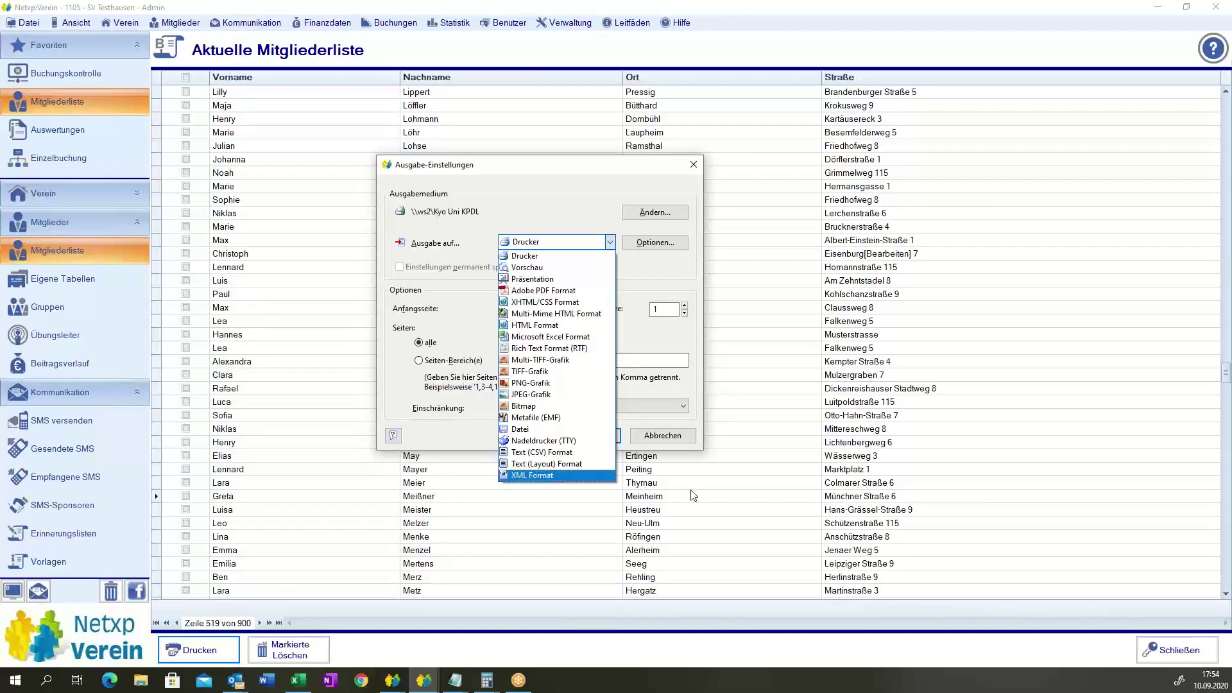
click(550, 258)
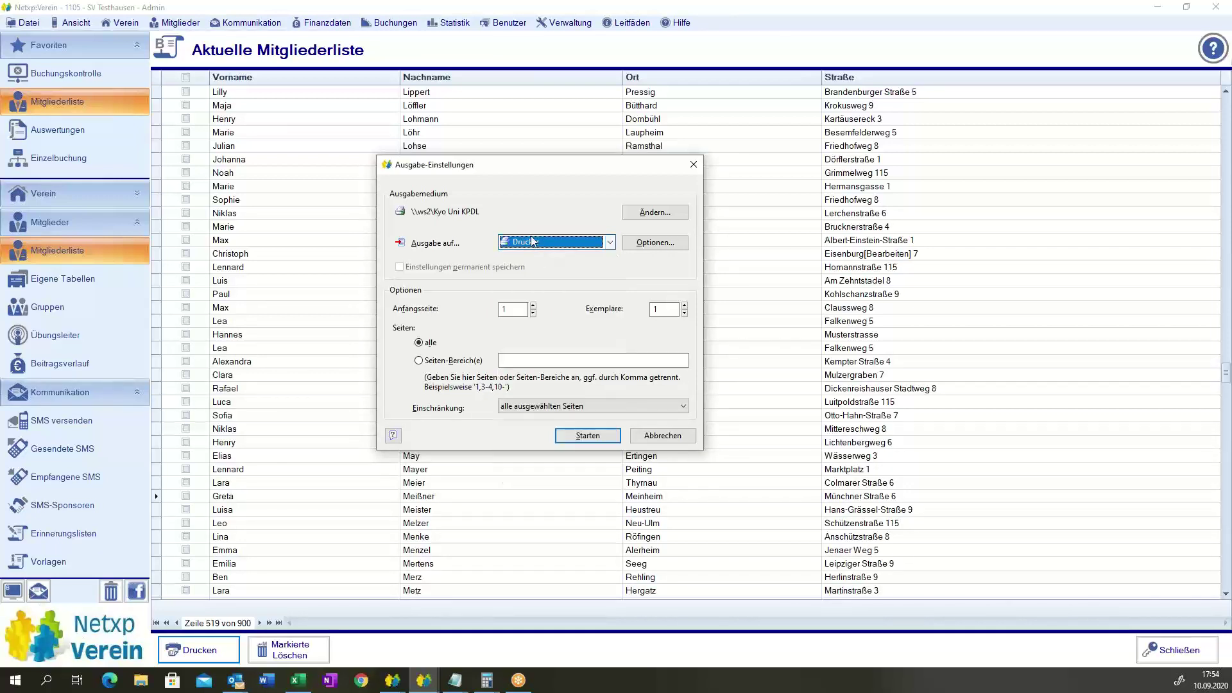
click(581, 245)
click(539, 268)
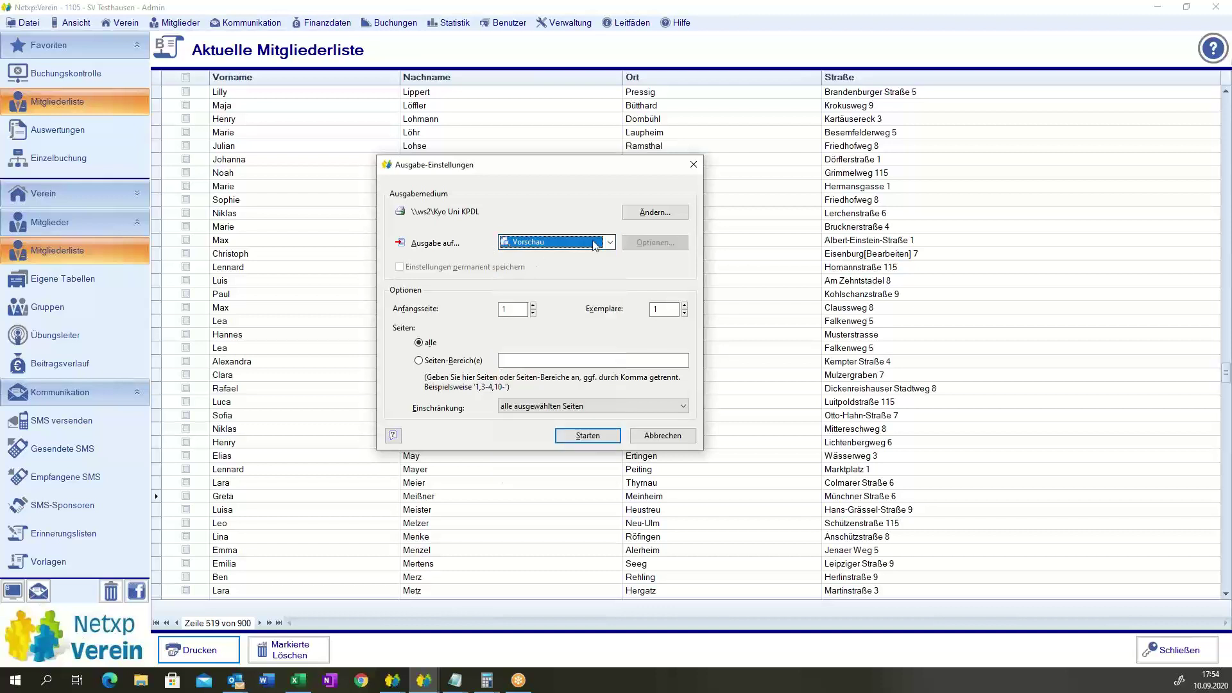
click(586, 436)
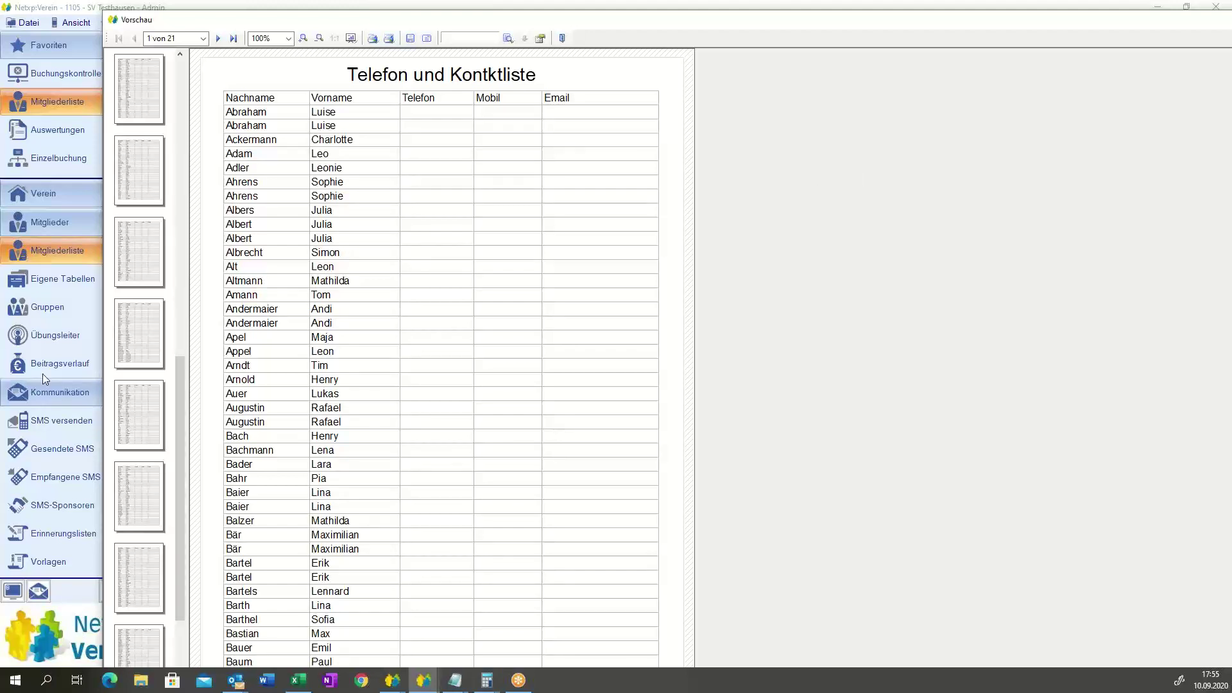
- Examine several pages at the end and beginning of the contact list preview and close the preview
drag(186, 424, 178, 545)
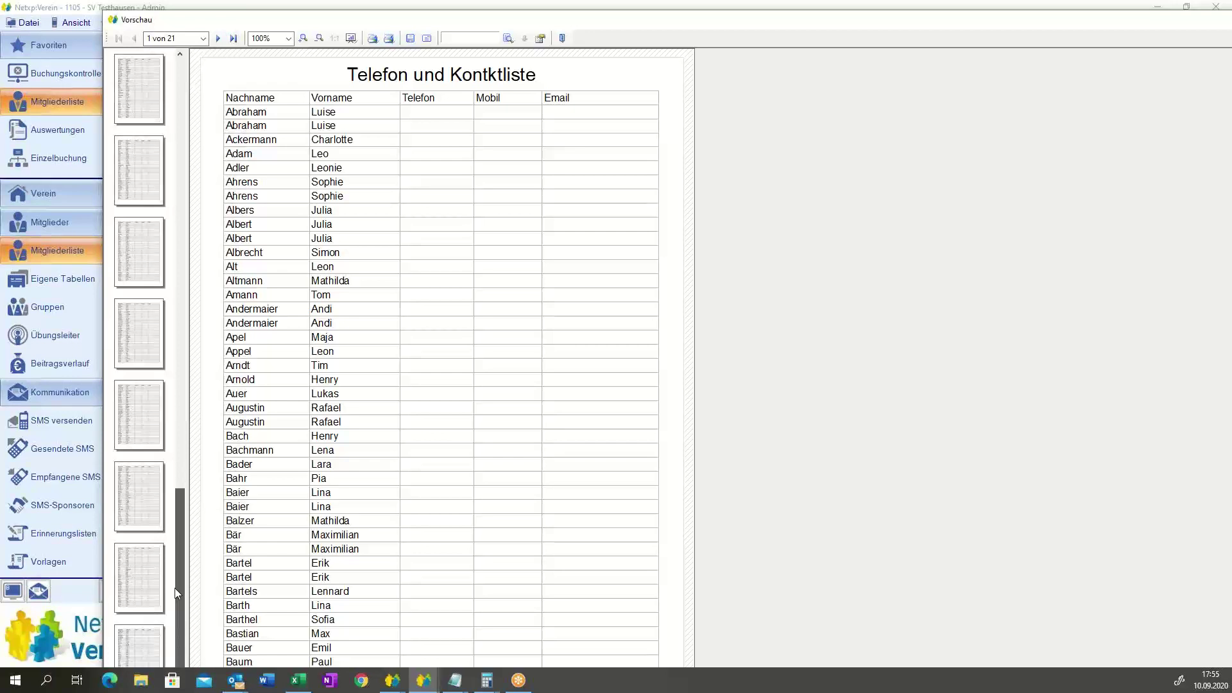
click(128, 502)
click(141, 588)
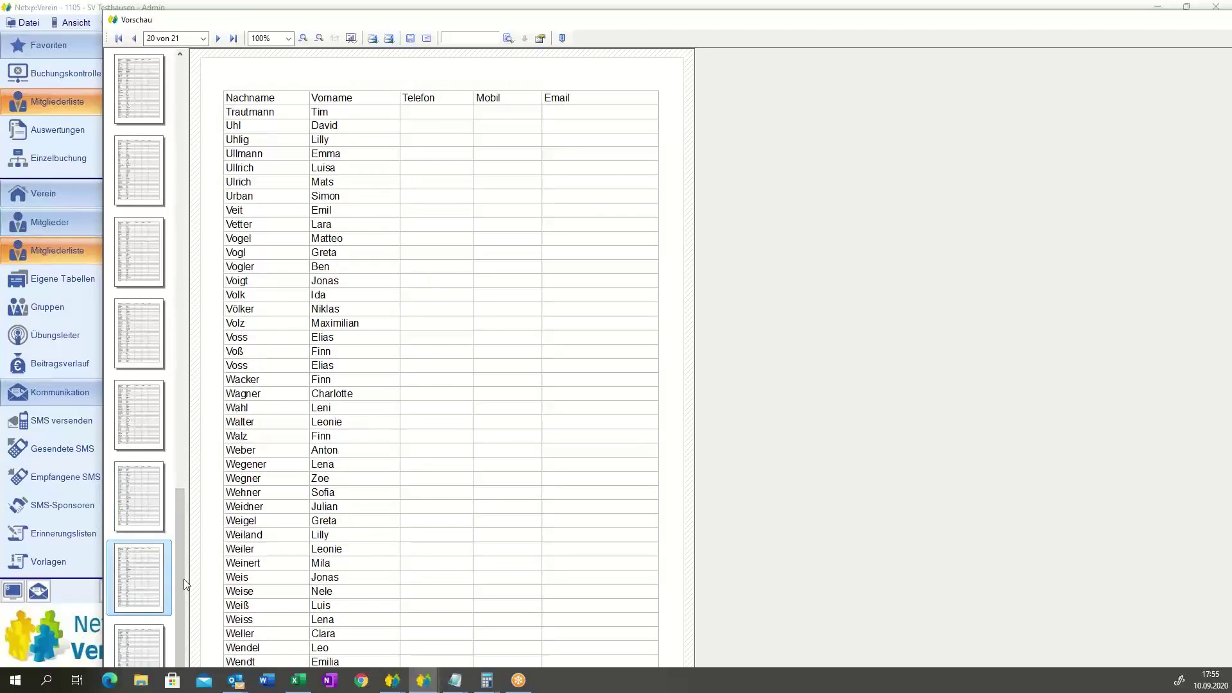
drag(319, 23, 339, 16)
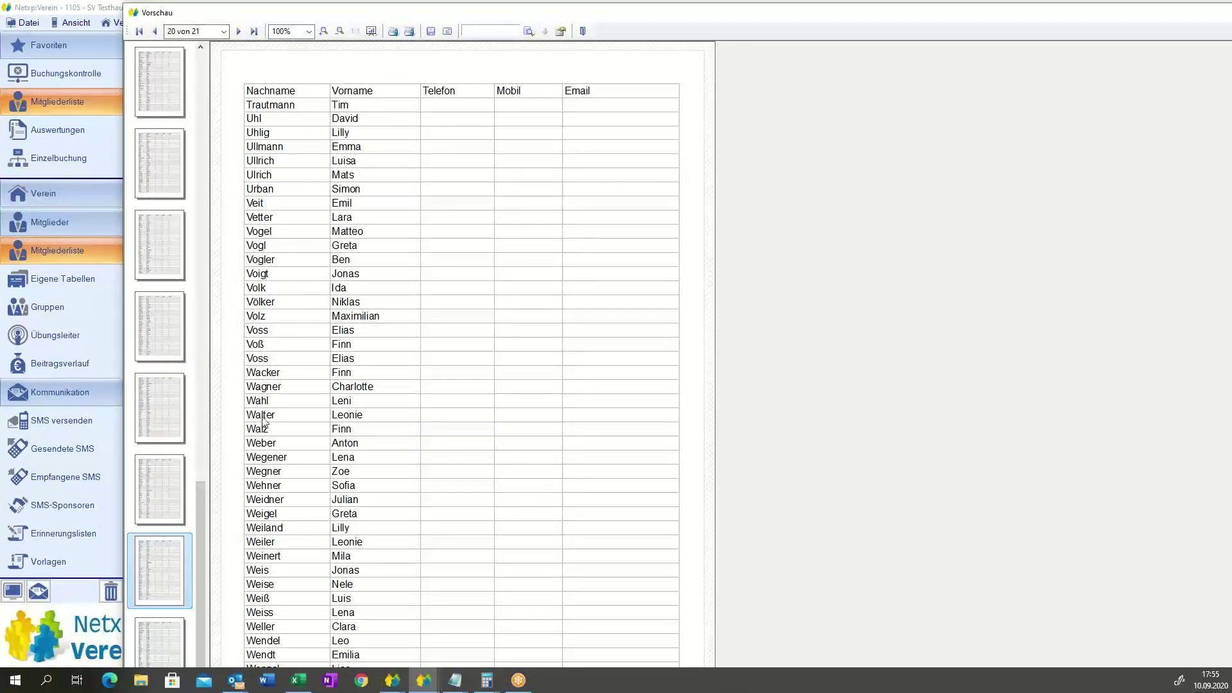
scroll(201, 449, up, 1)
drag(203, 449, 205, 45)
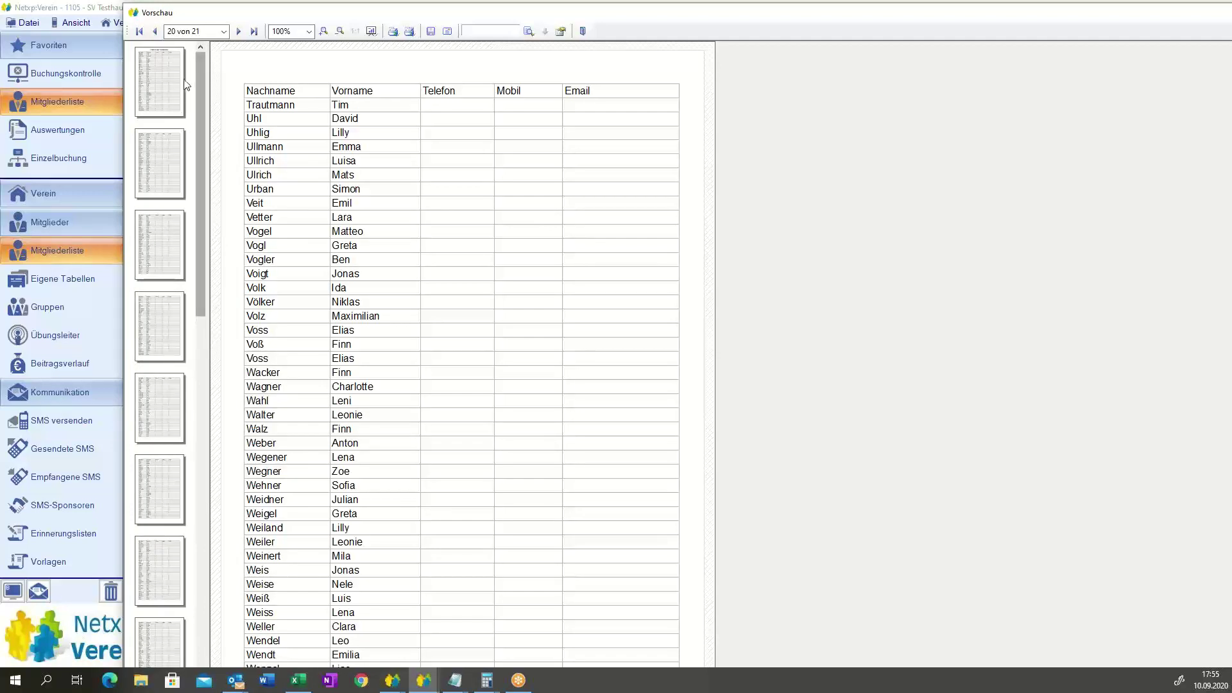
click(160, 159)
click(149, 247)
click(154, 312)
click(161, 418)
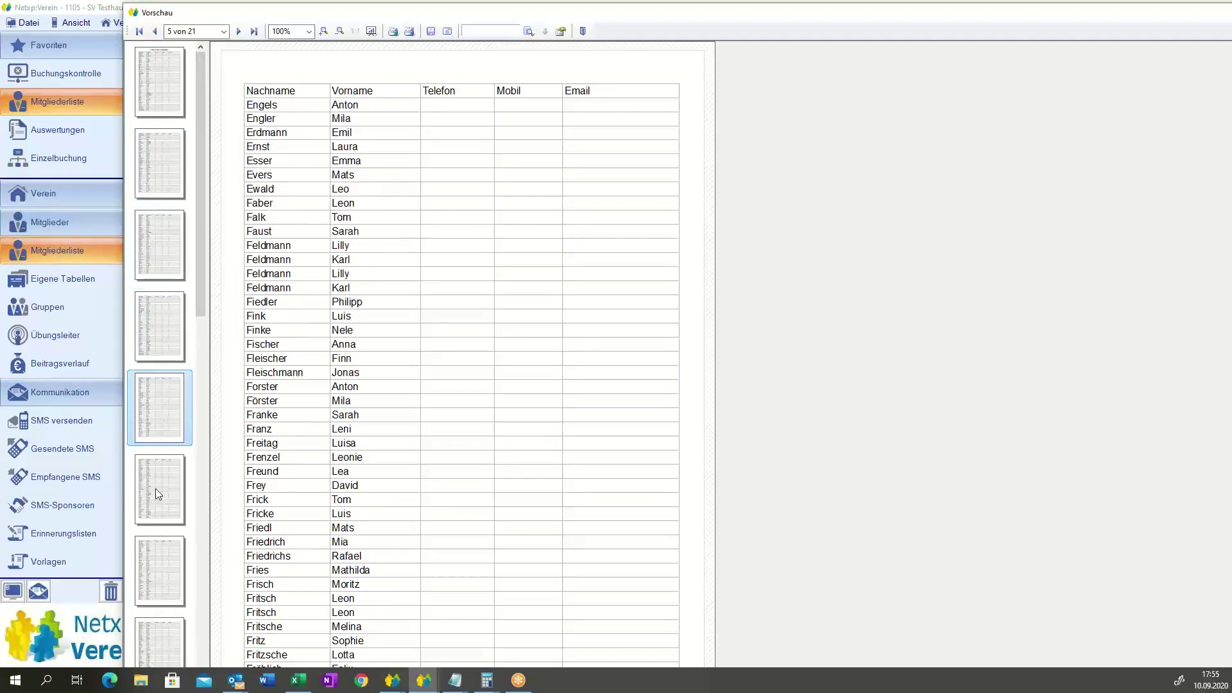
click(156, 489)
click(156, 581)
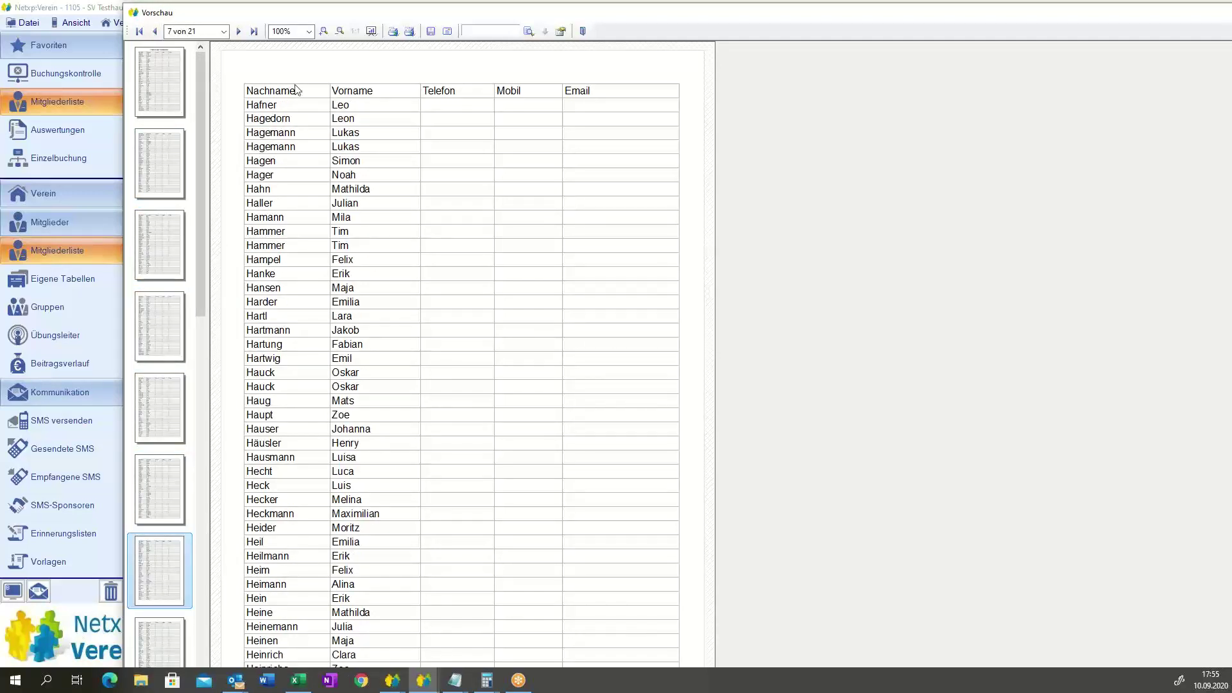
click(582, 31)
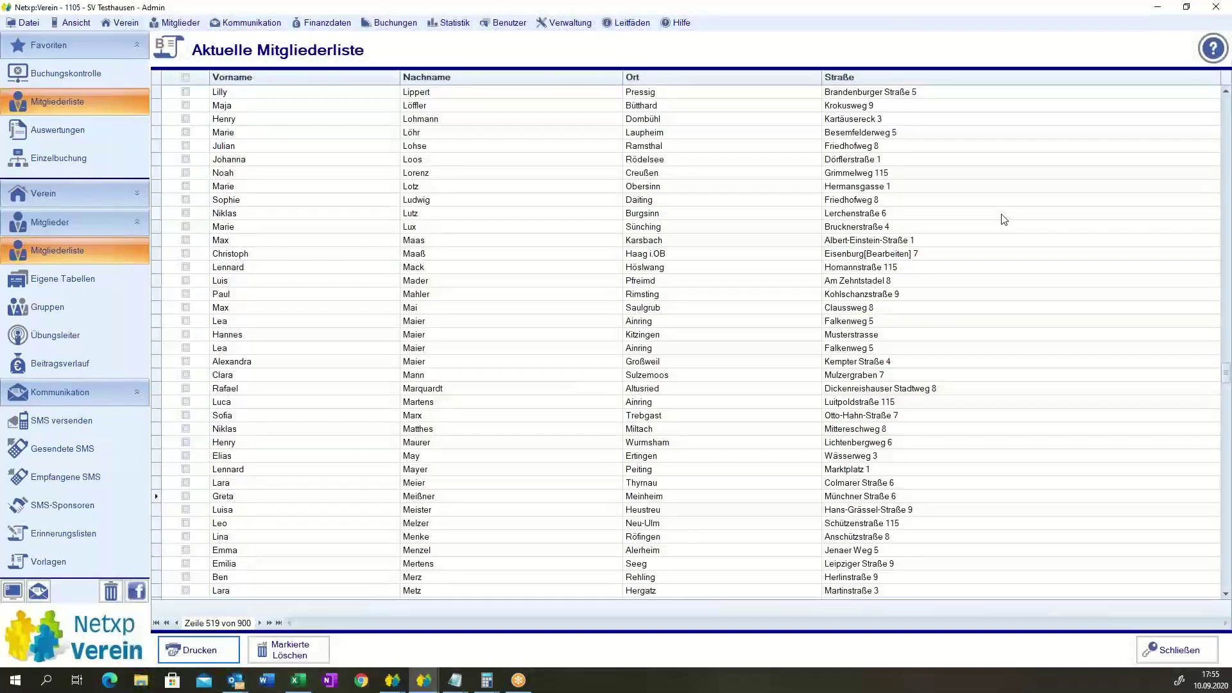
- Open the Vorlagen overview in the Kommunikation area
key(Down)
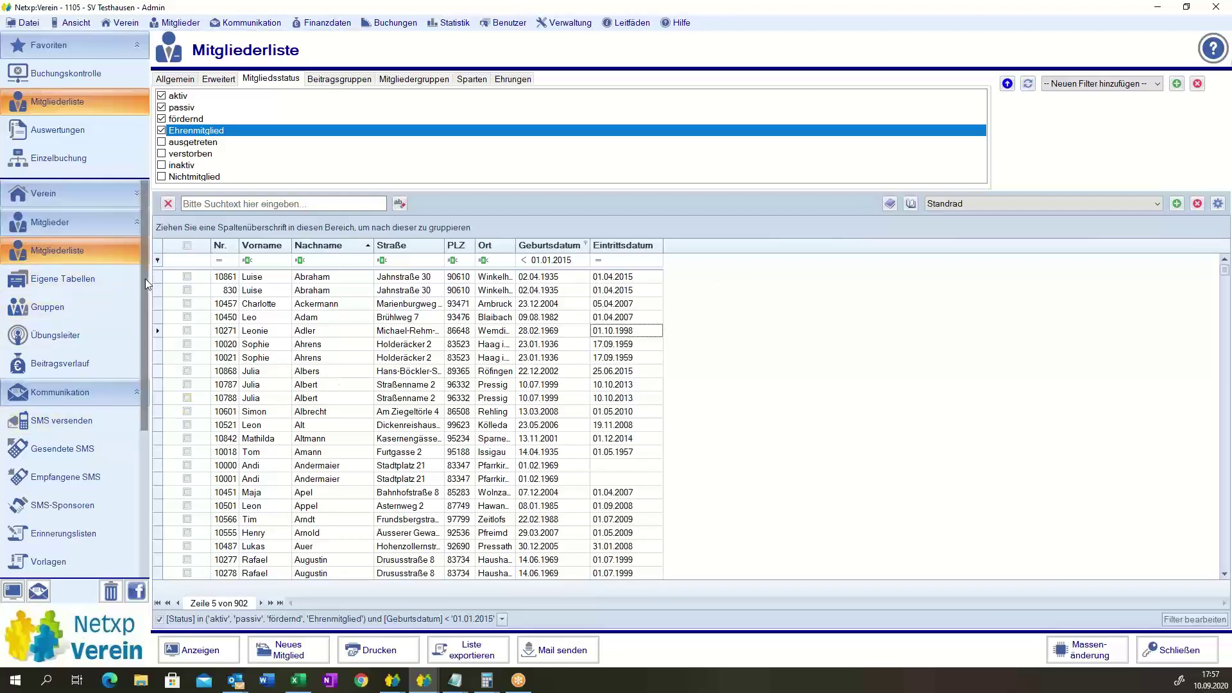
scroll(145, 279, down, 3)
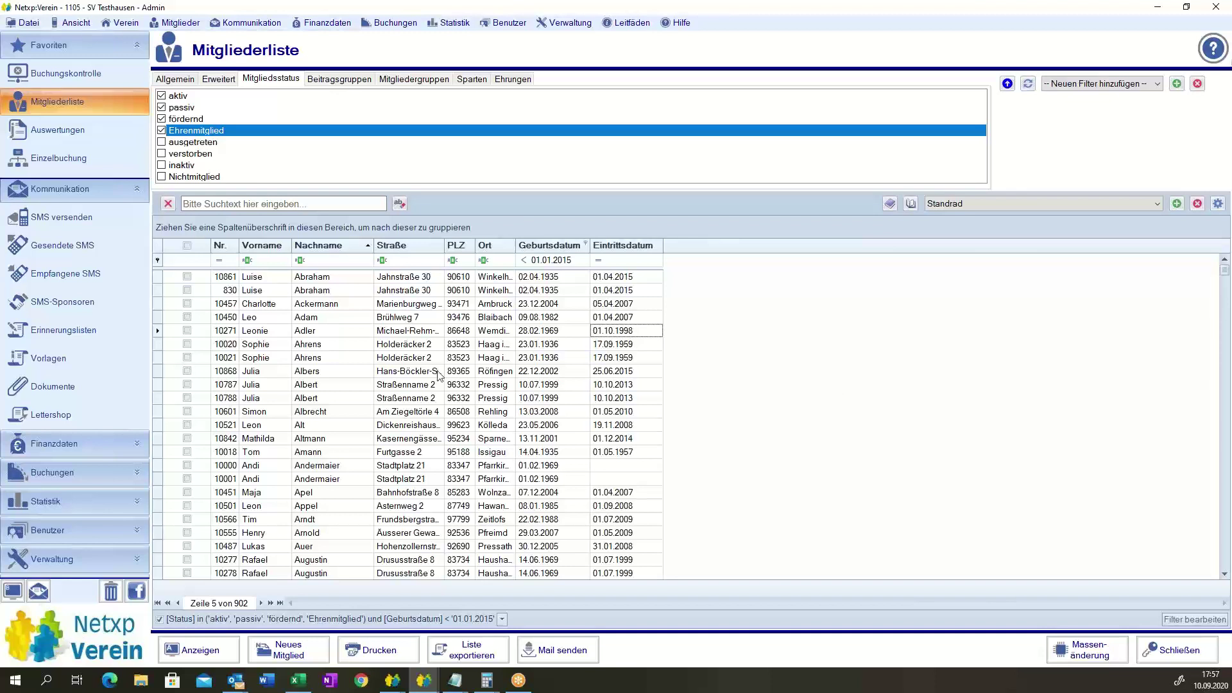
click(38, 361)
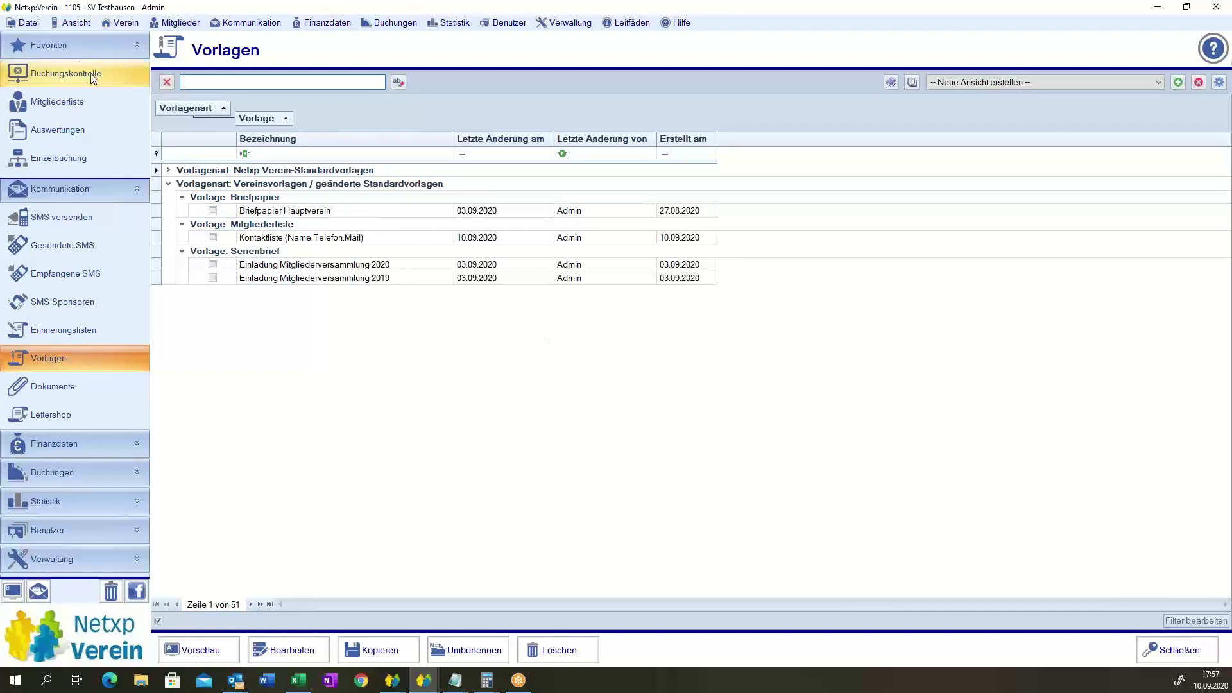
- Open the standard template Netxp:Verein Etikettenliste for editing and delete its name, street and postcode/town text objects
double_click(181, 170)
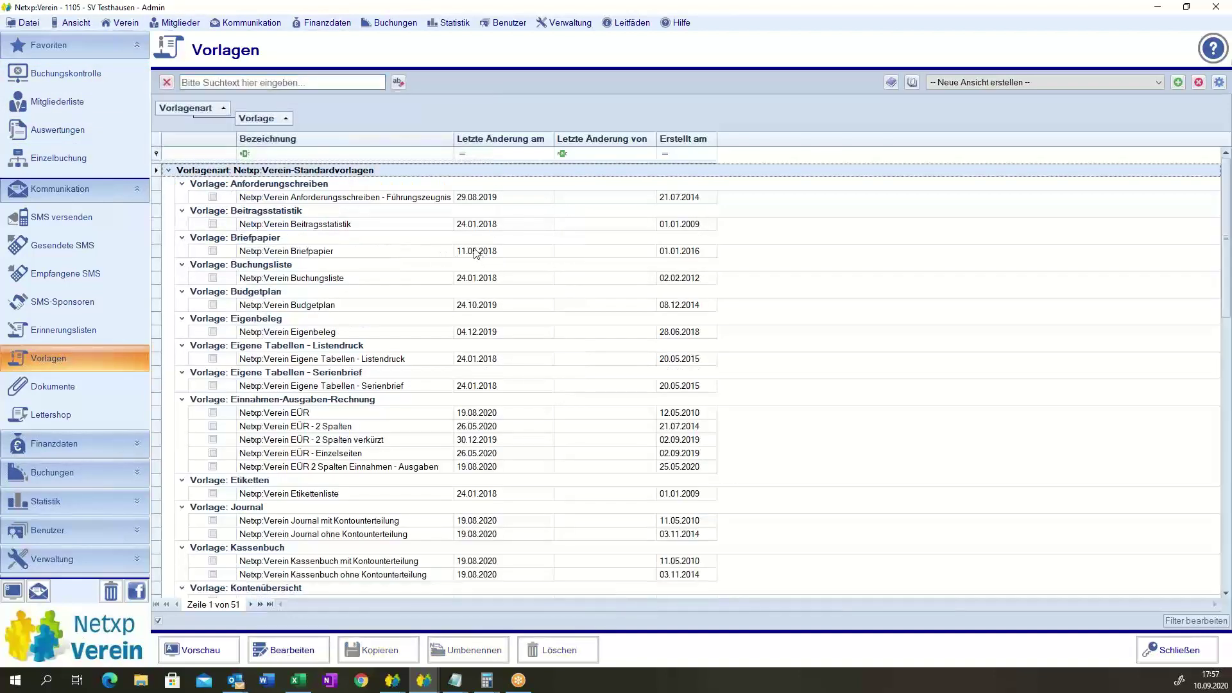
click(305, 495)
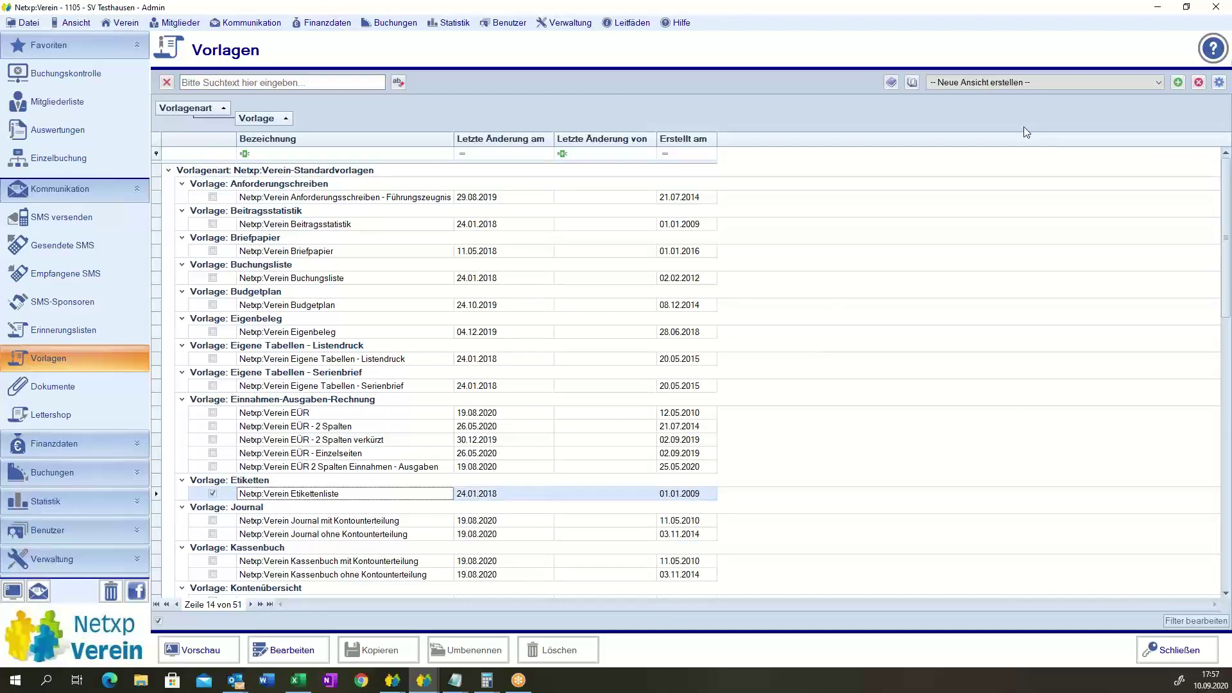
click(277, 653)
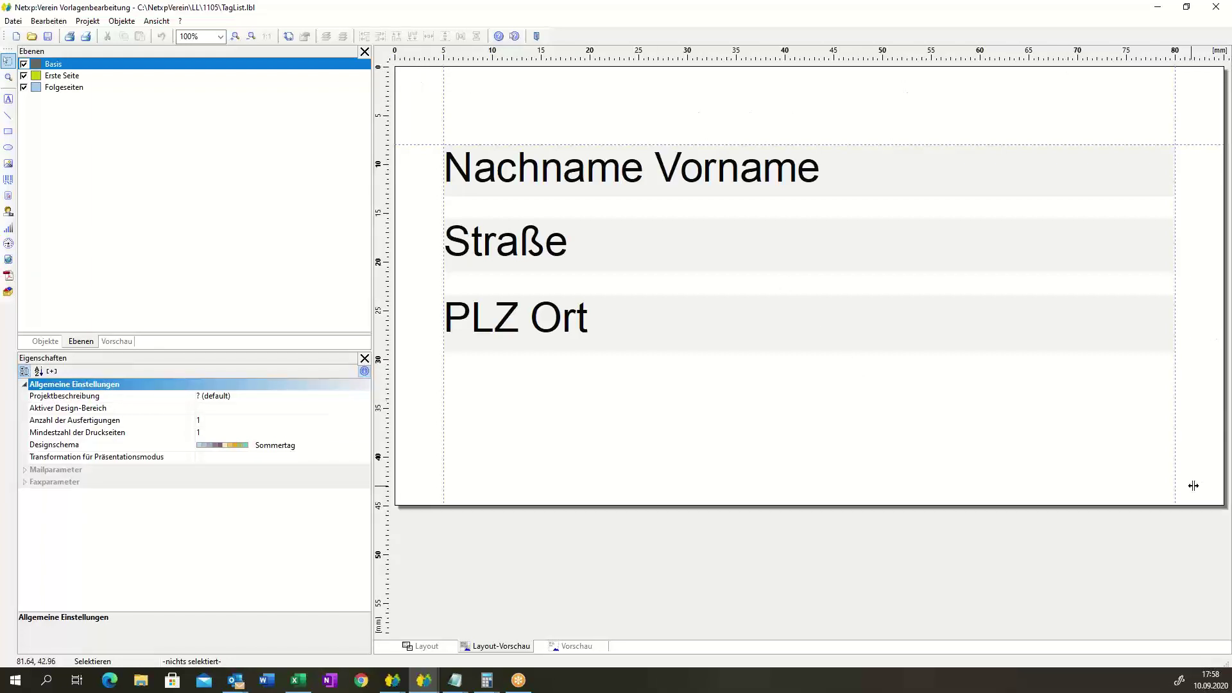
drag(397, 80, 1120, 424)
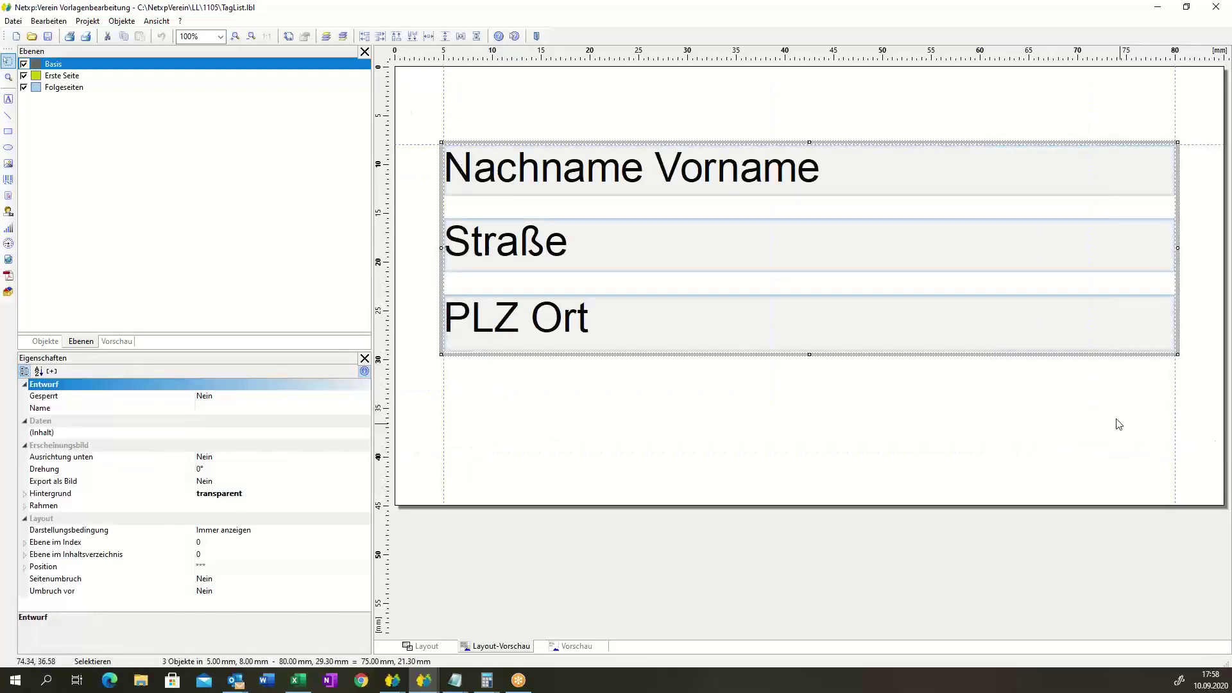
key(Delete)
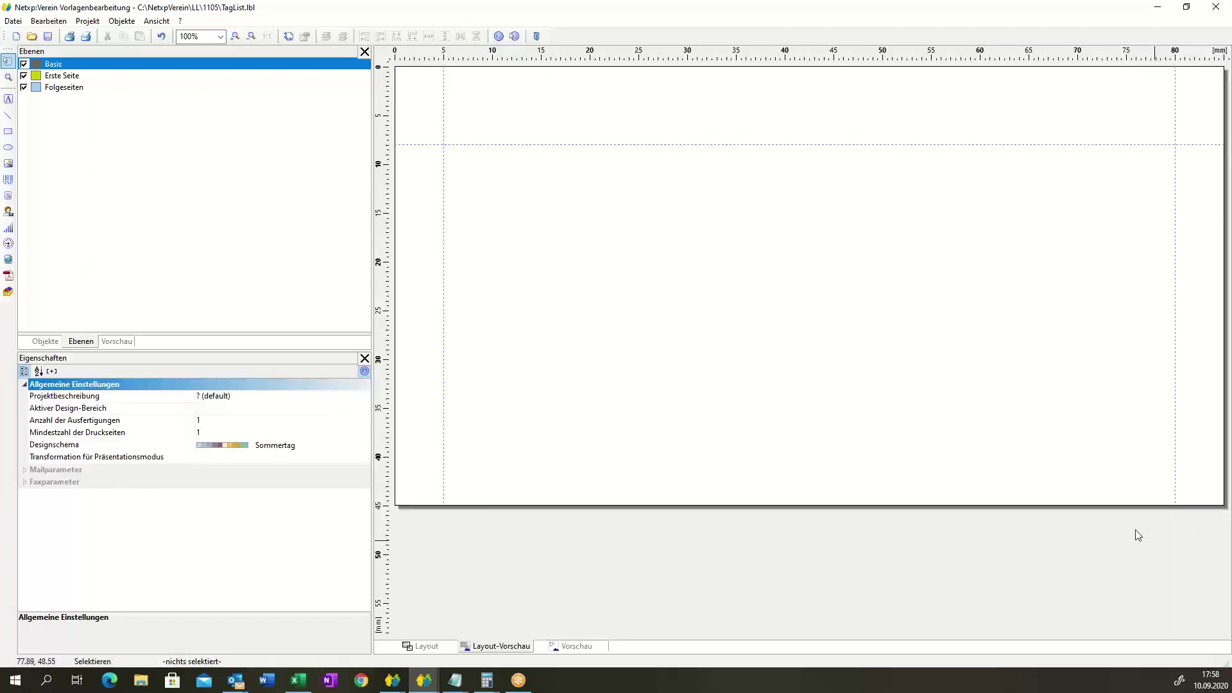
- Open the page layout settings of the label project and show the predefined label format templates
click(94, 22)
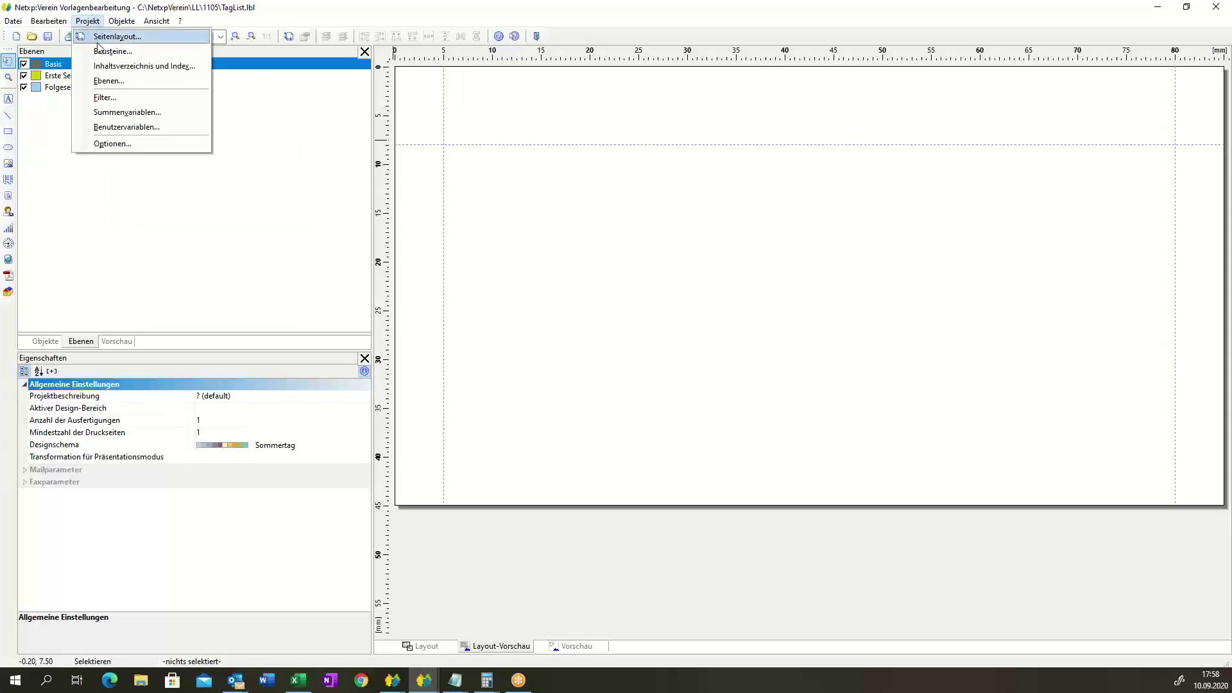
click(160, 36)
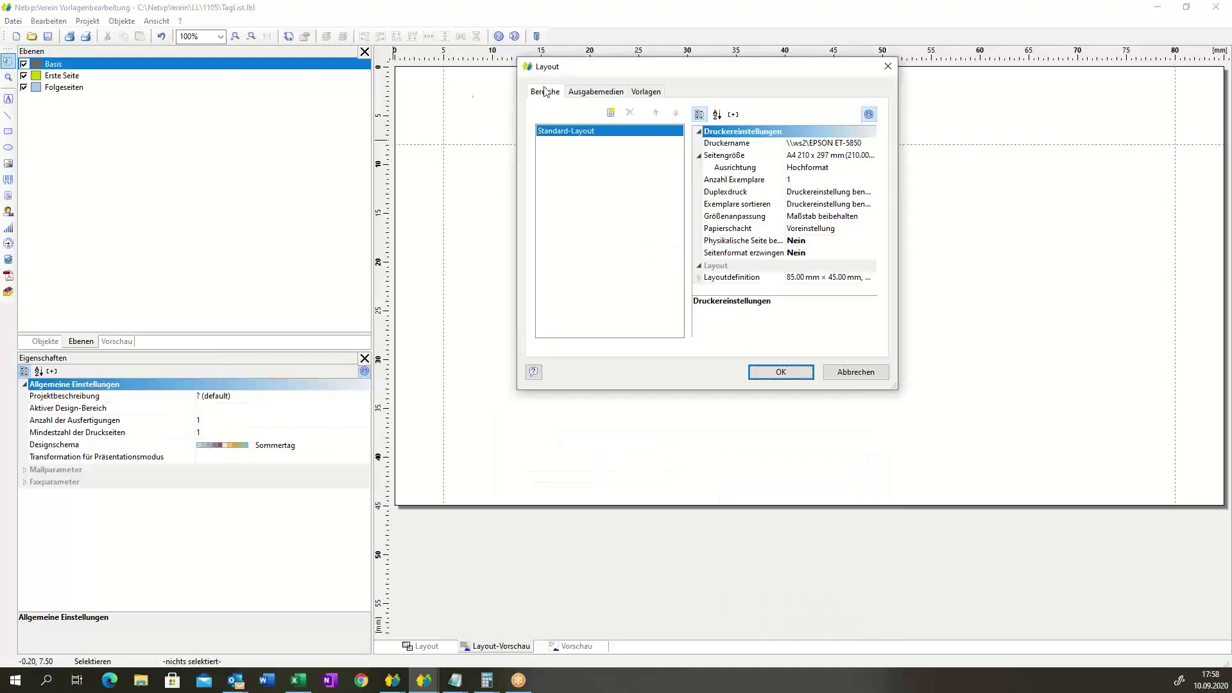
drag(673, 70, 601, 116)
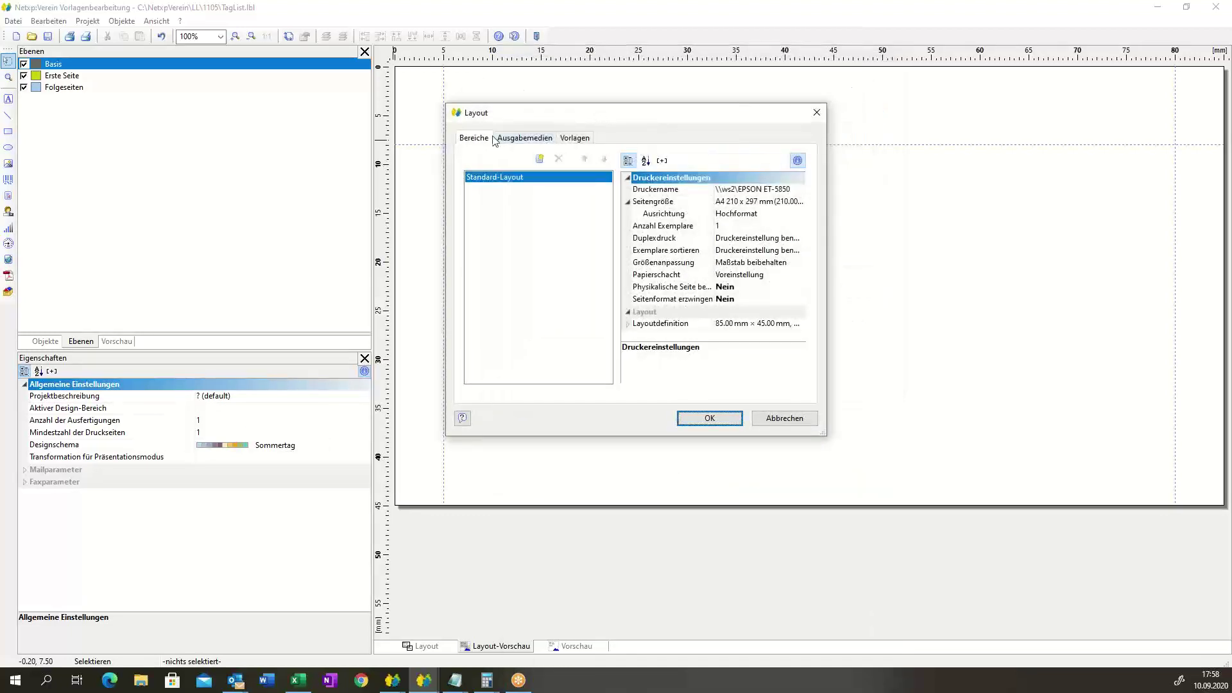
click(575, 139)
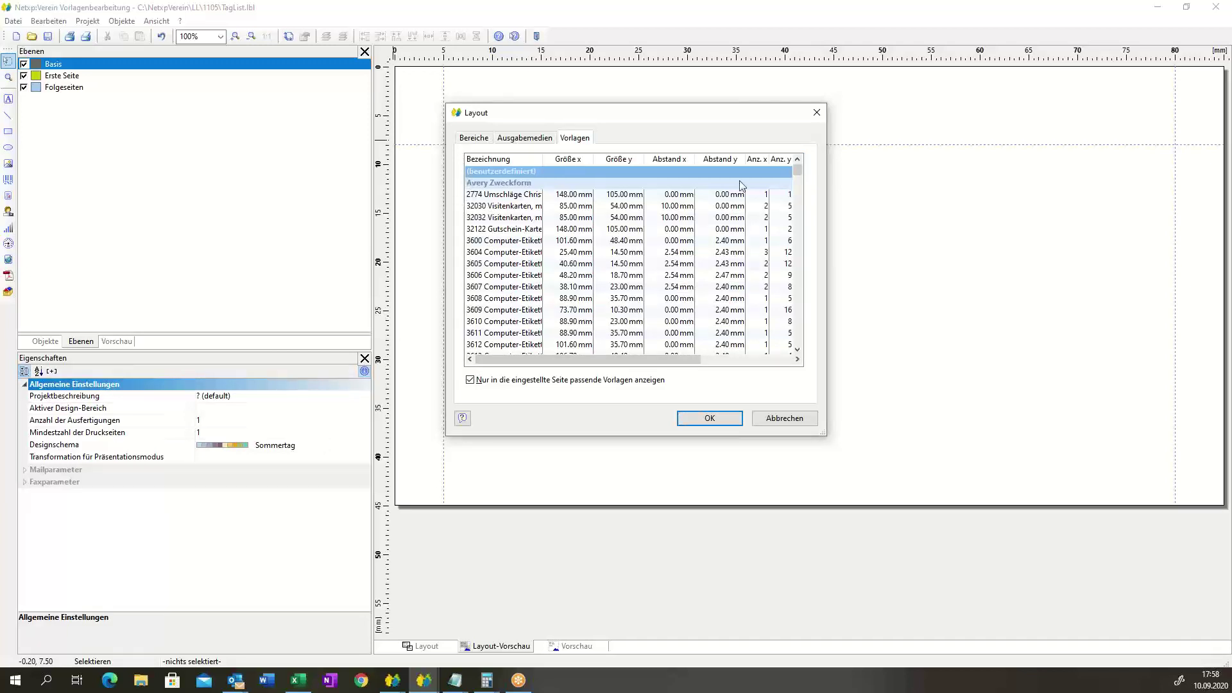
- Look through the predefined label formats of the various manufacturers, such as Avery Zweckform, Herma and Leitz, and return to the list's beginning
drag(799, 169, 801, 190)
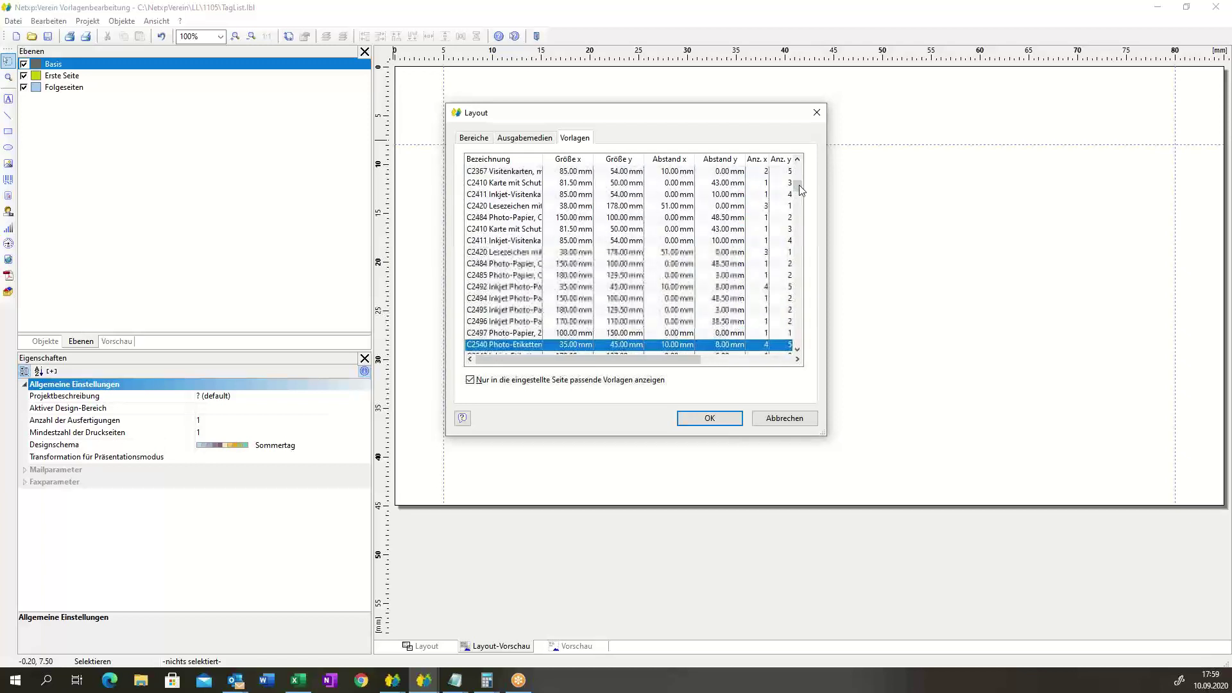
scroll(799, 343, down, 10)
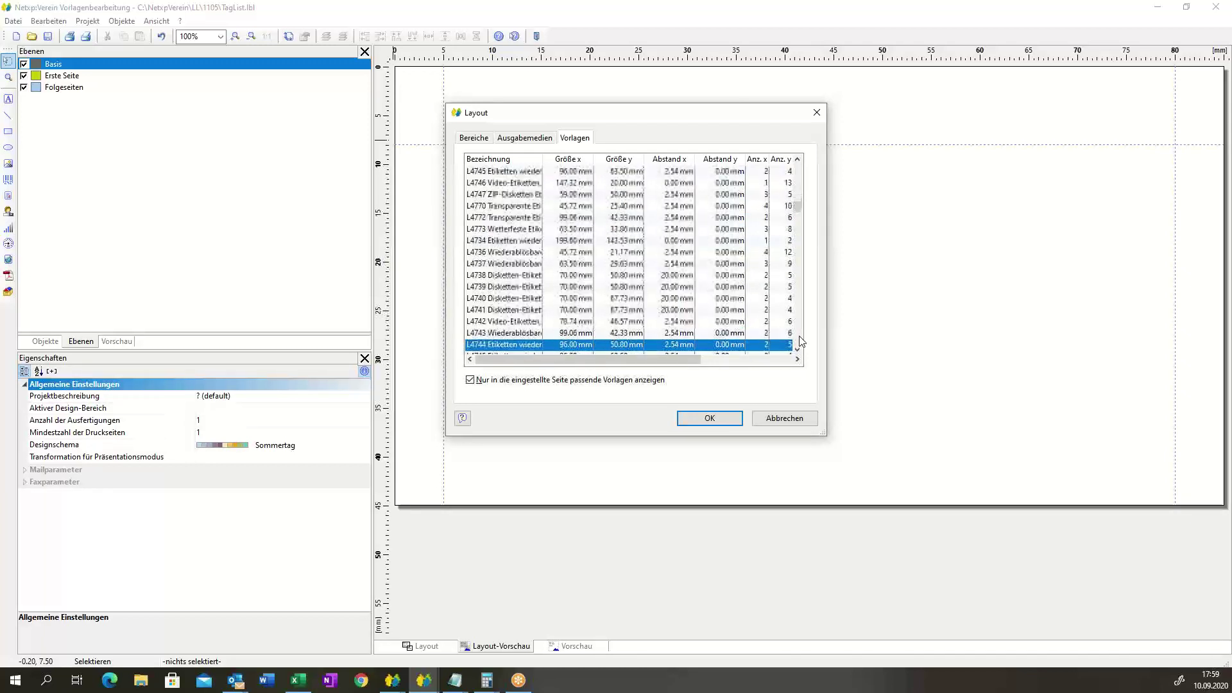
scroll(801, 341, down, 10)
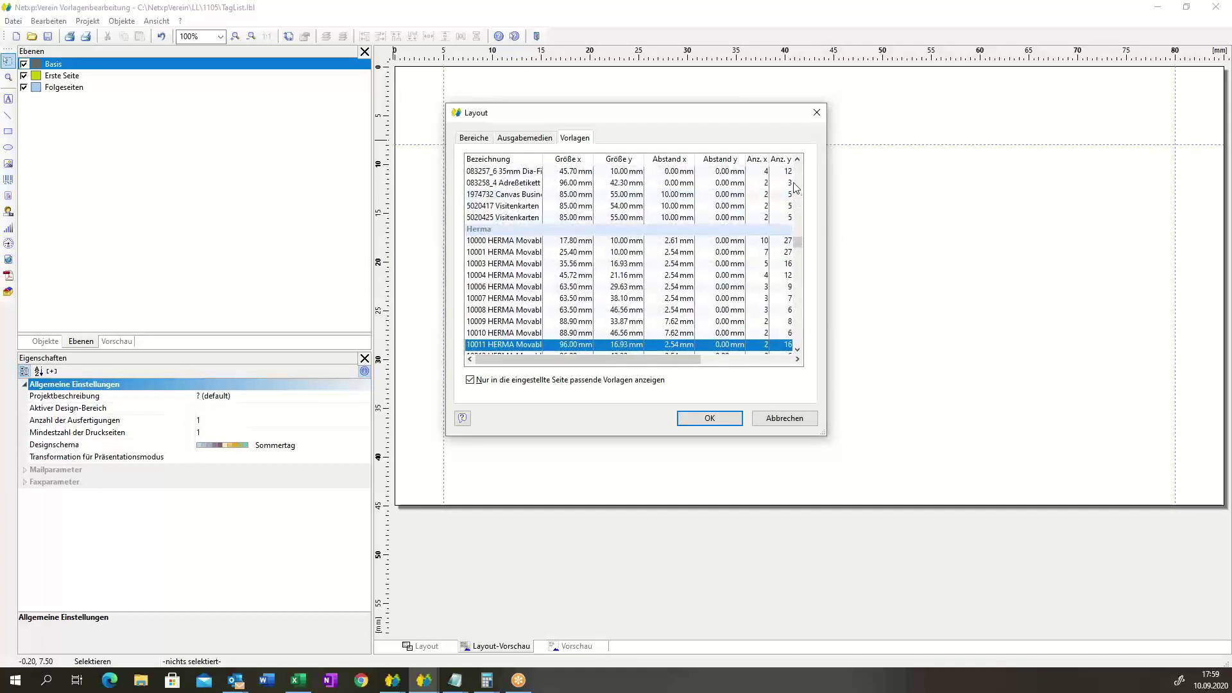
scroll(797, 176, up, 5)
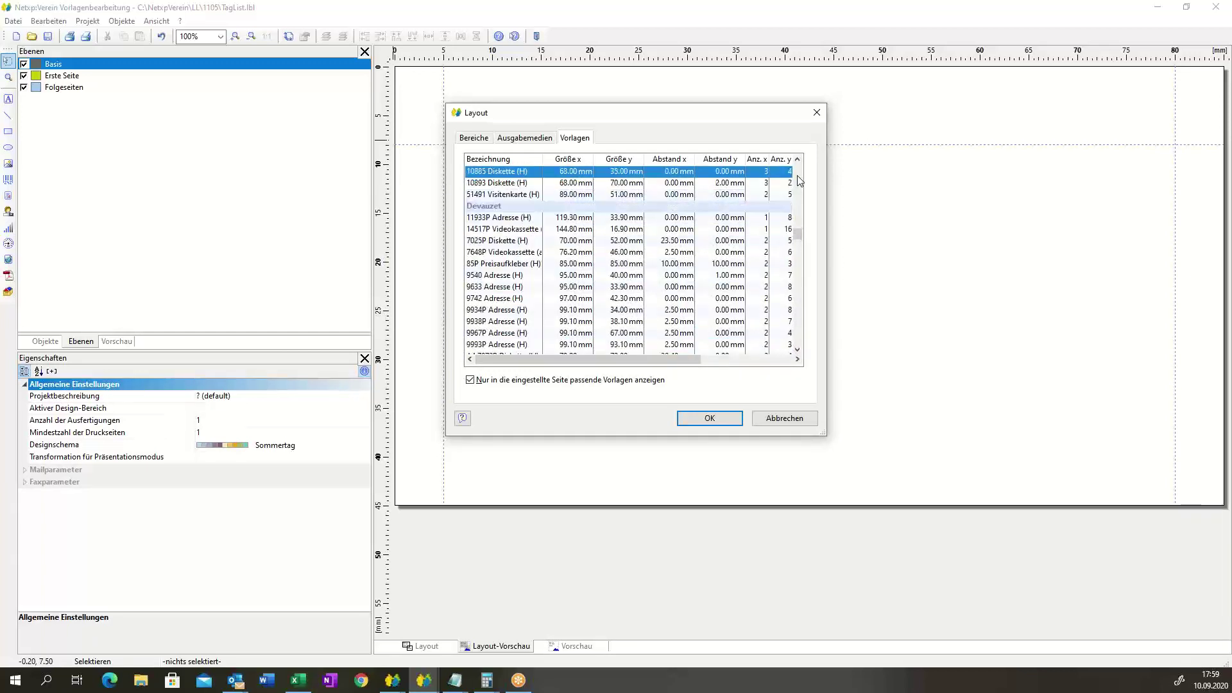
scroll(799, 181, up, 5)
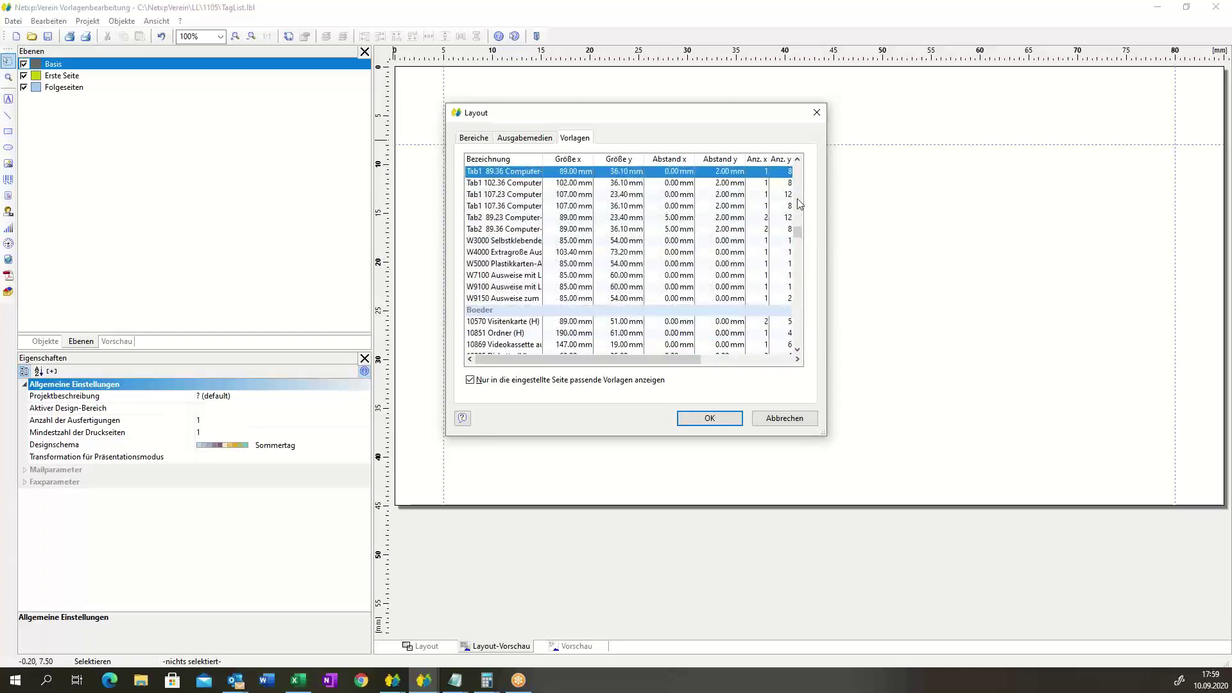
scroll(799, 204, up, 5)
scroll(803, 318, down, 15)
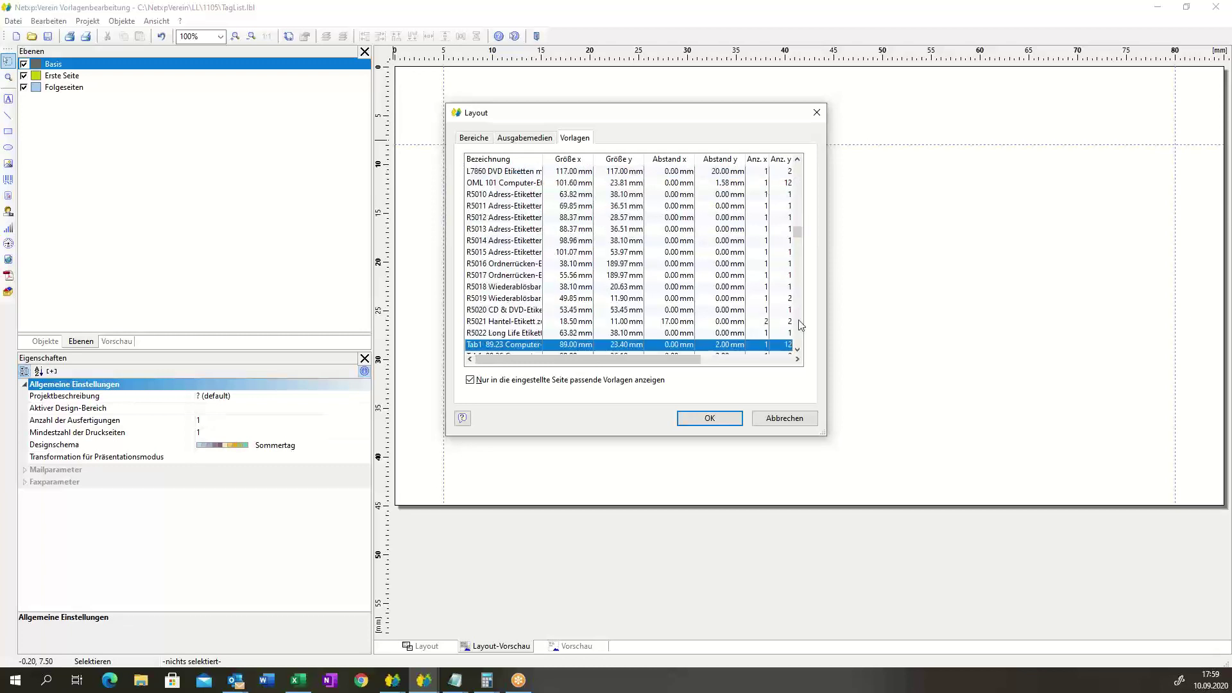
scroll(801, 326, down, 10)
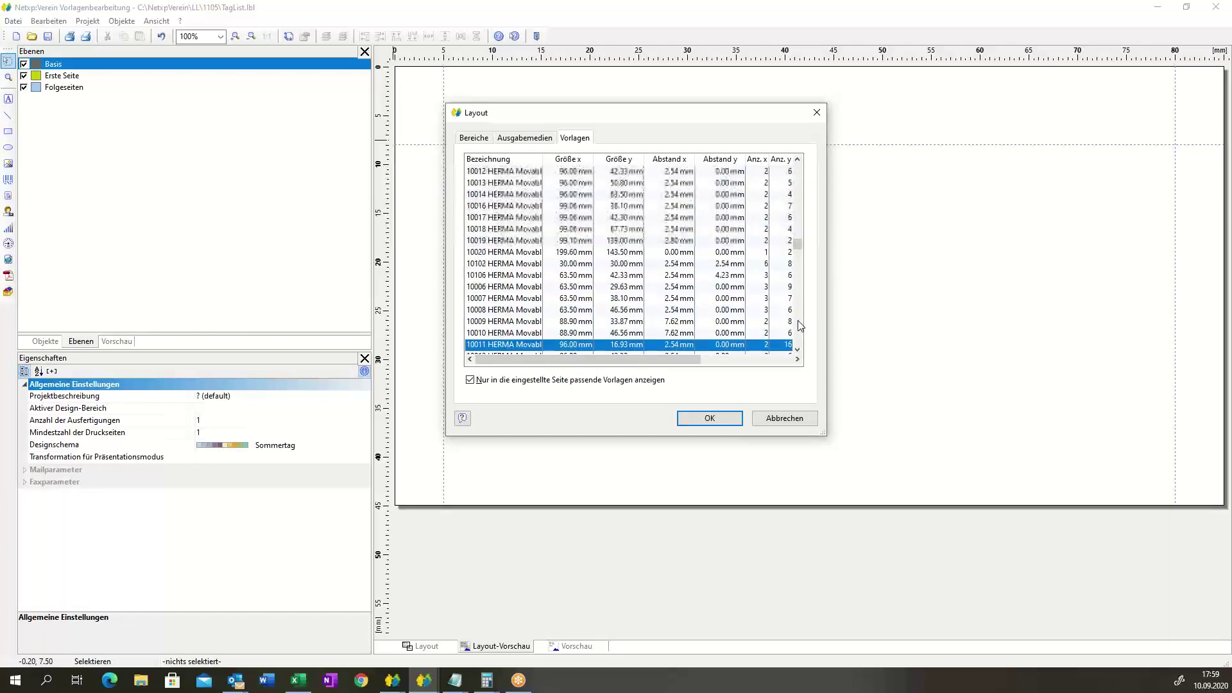
scroll(801, 325, down, 10)
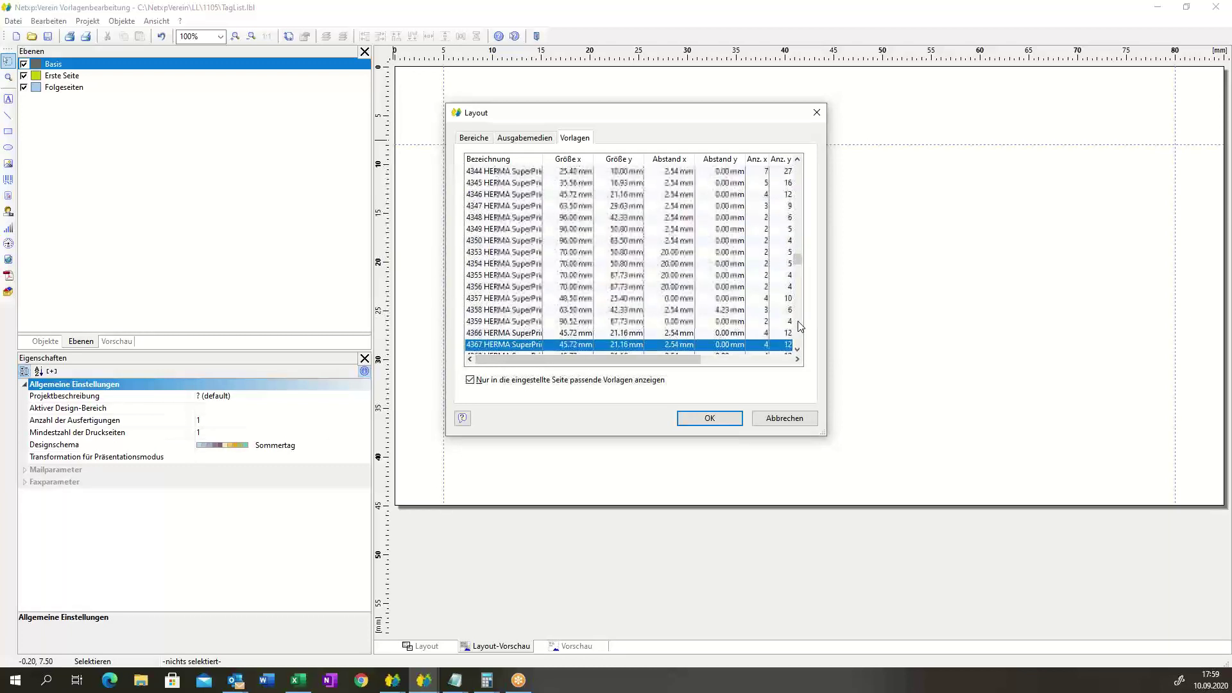
scroll(801, 328, down, 10)
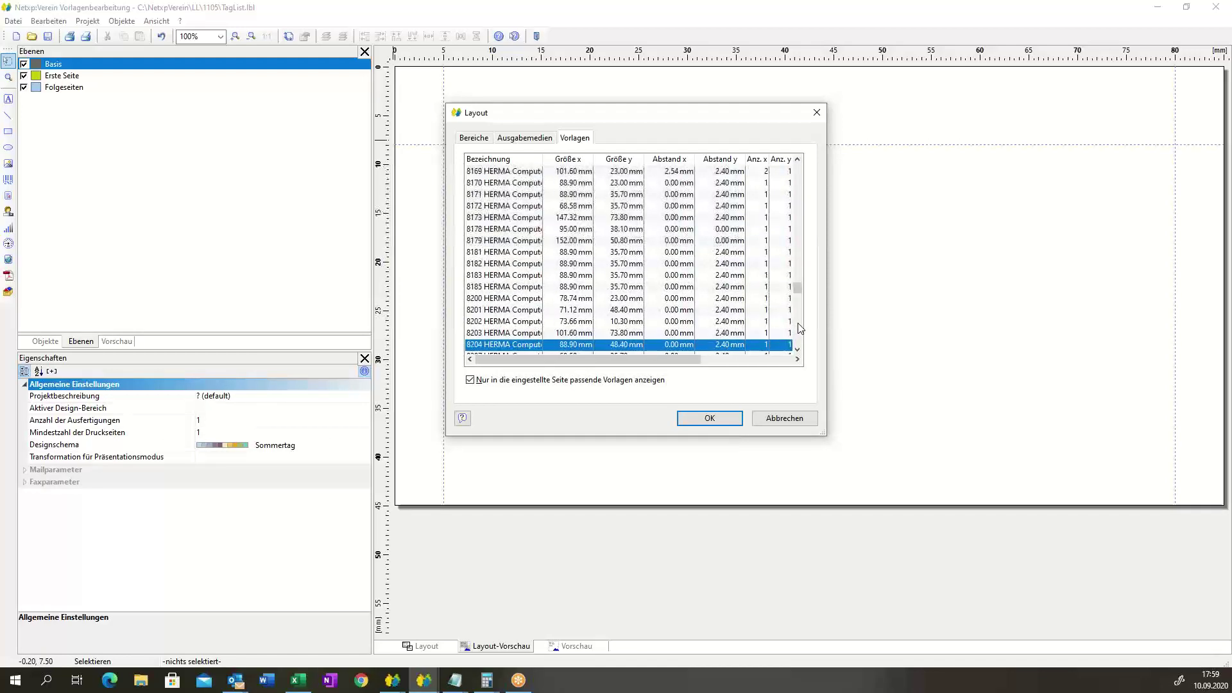
scroll(801, 348, down, 8)
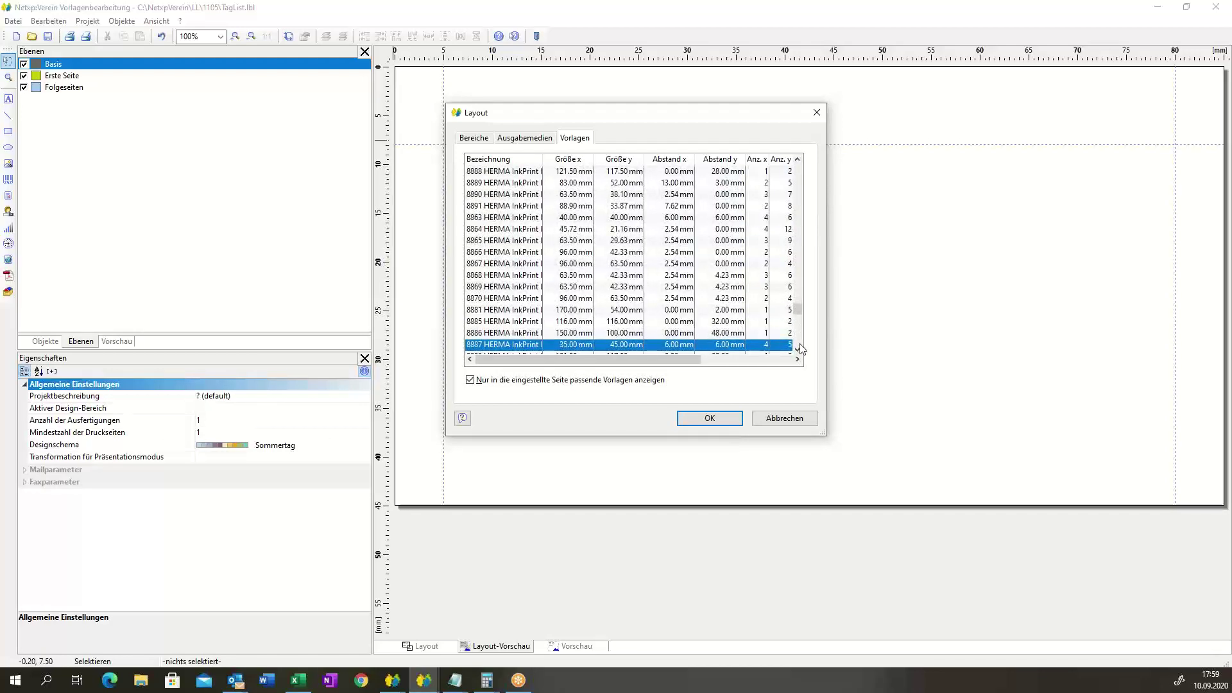
scroll(801, 350, down, 6)
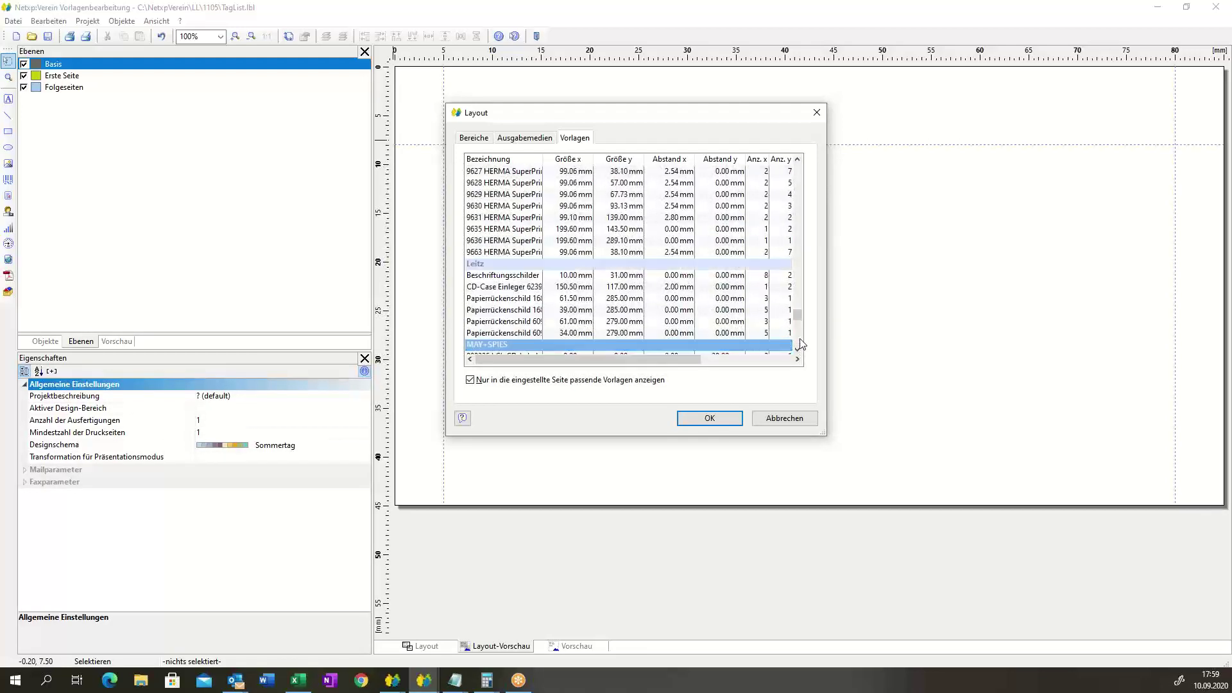
click(800, 291)
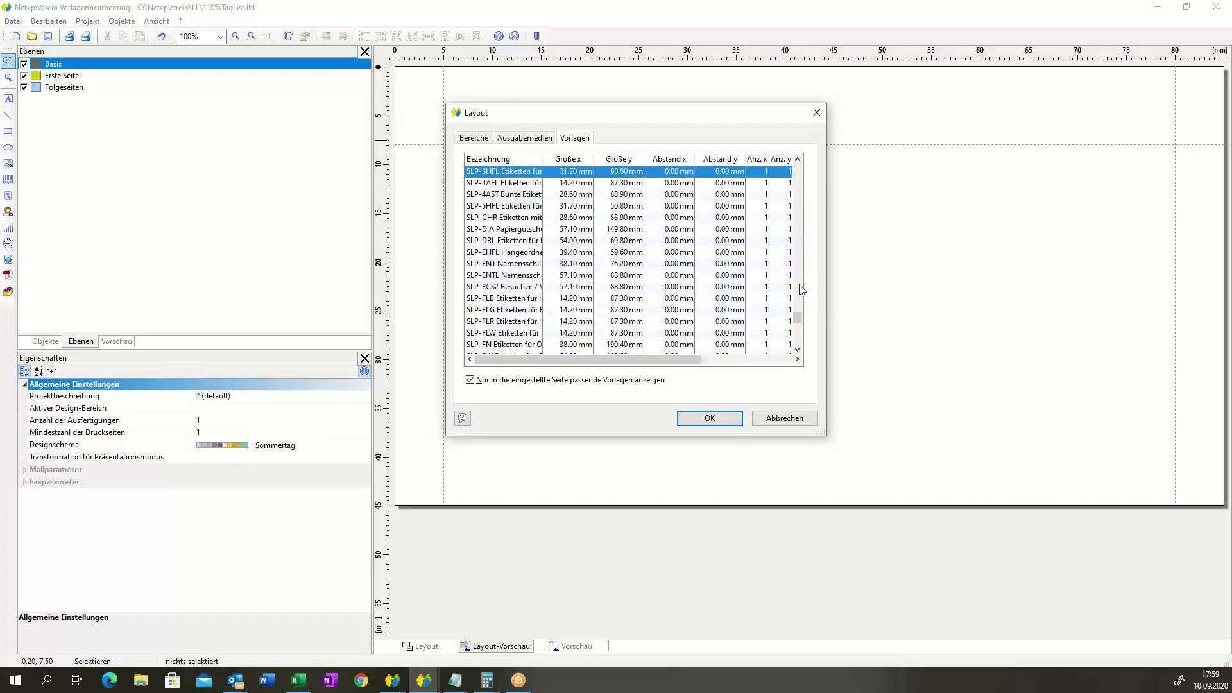
scroll(801, 289, up, 10)
scroll(799, 345, down, 10)
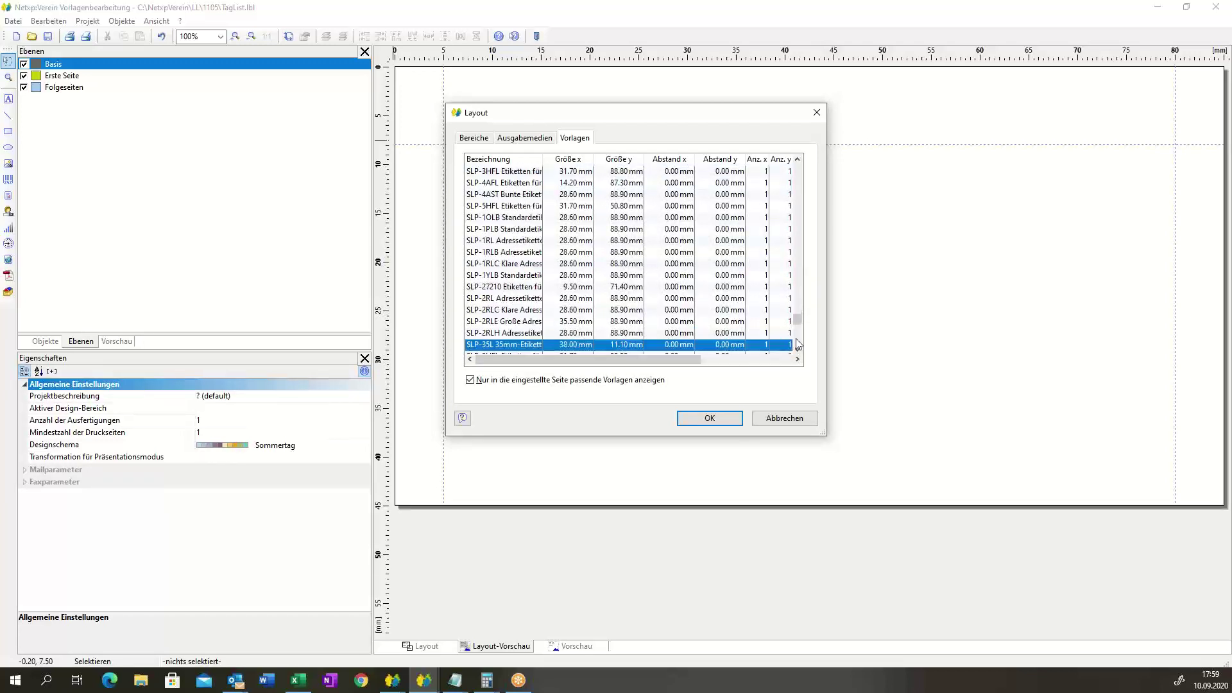
scroll(799, 345, down, 5)
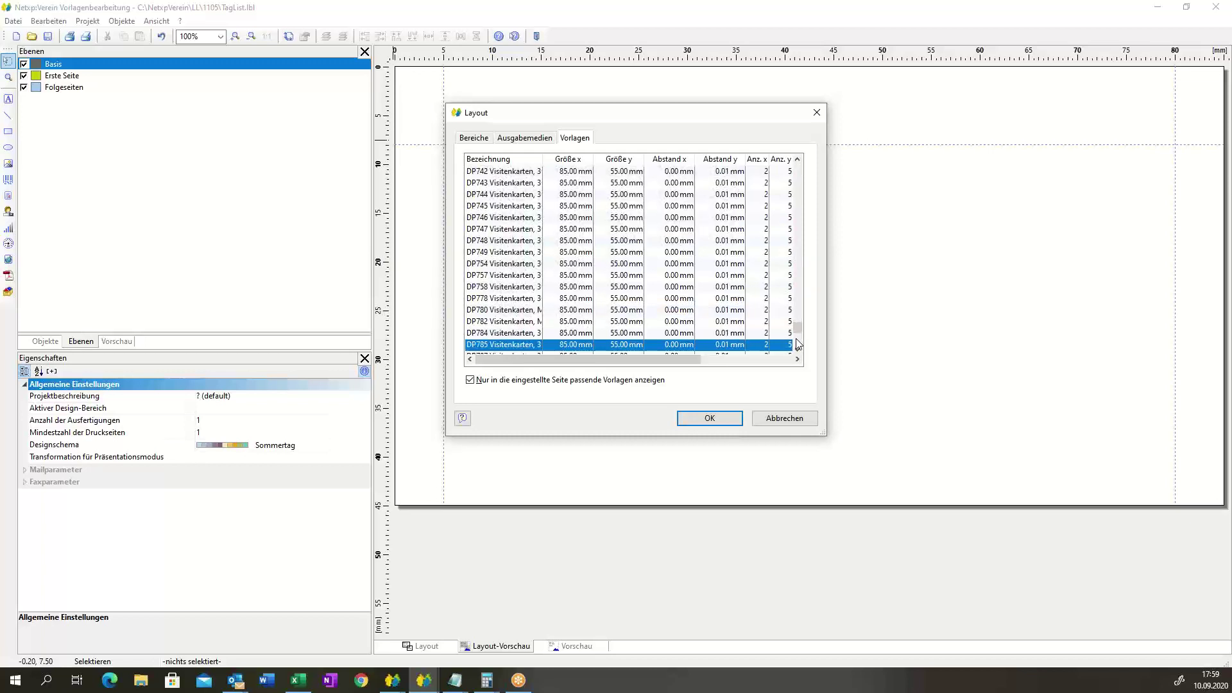
scroll(799, 344, down, 10)
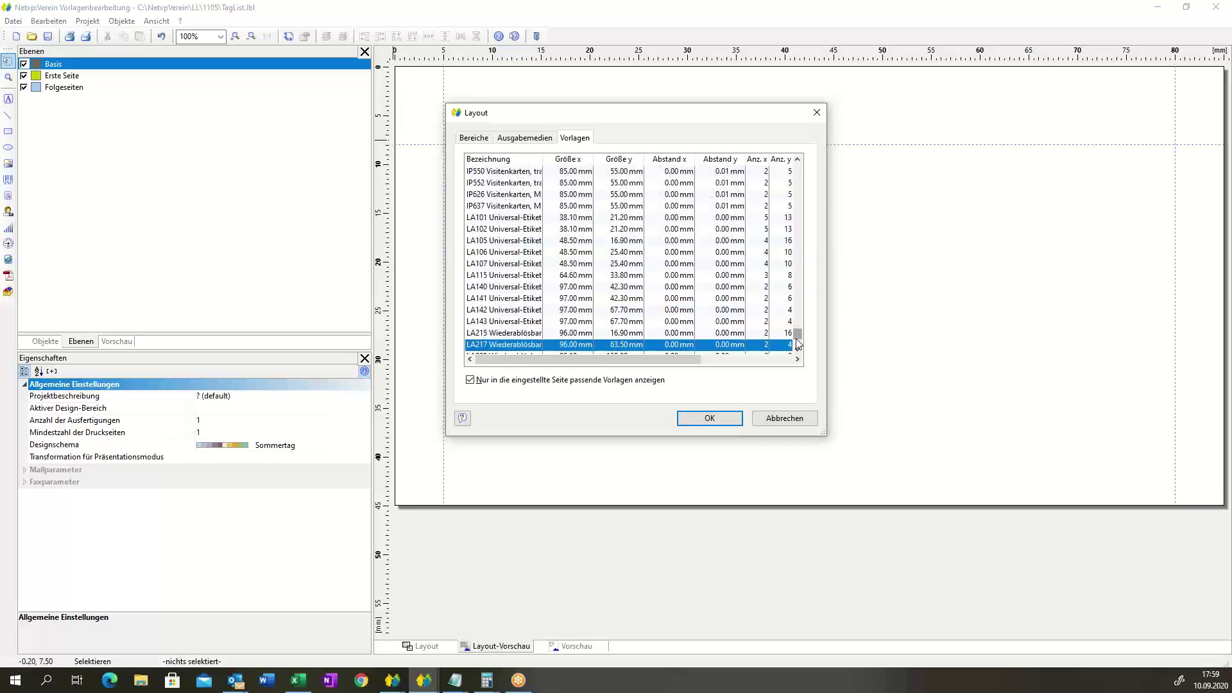
scroll(799, 340, up, 6)
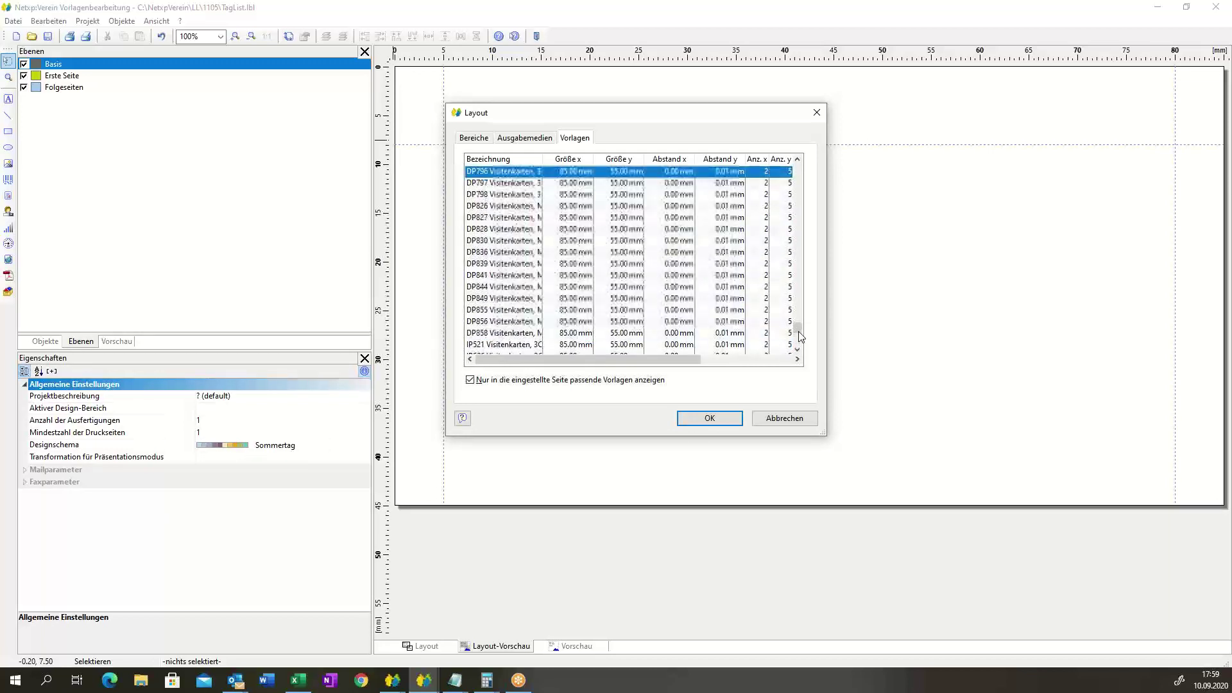
scroll(799, 337, down, 8)
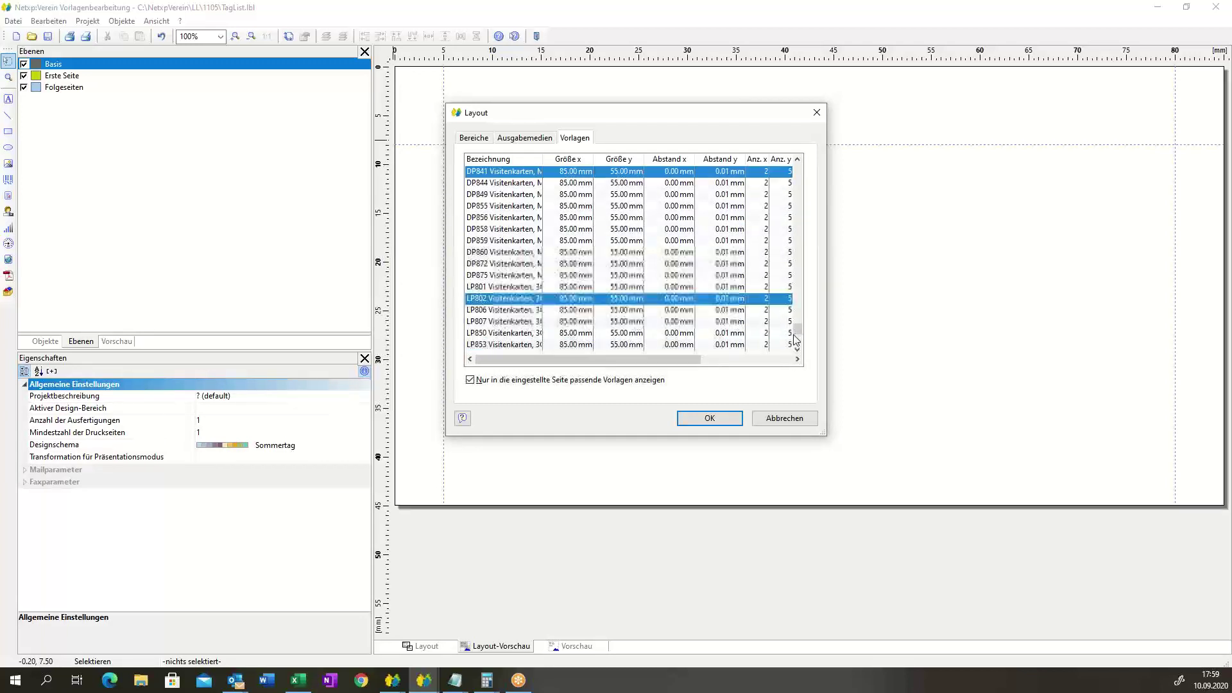
scroll(796, 340, up, 15)
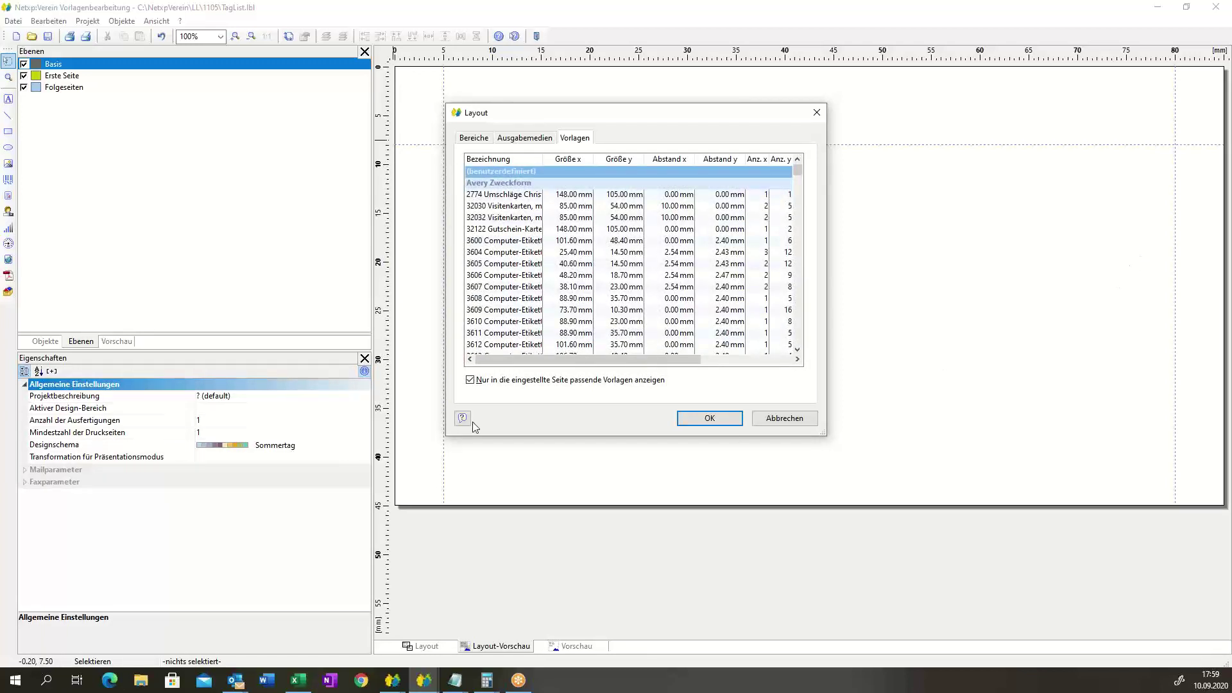
- Turn off the restriction to templates fitting the set page and look through the unfiltered format list
click(470, 380)
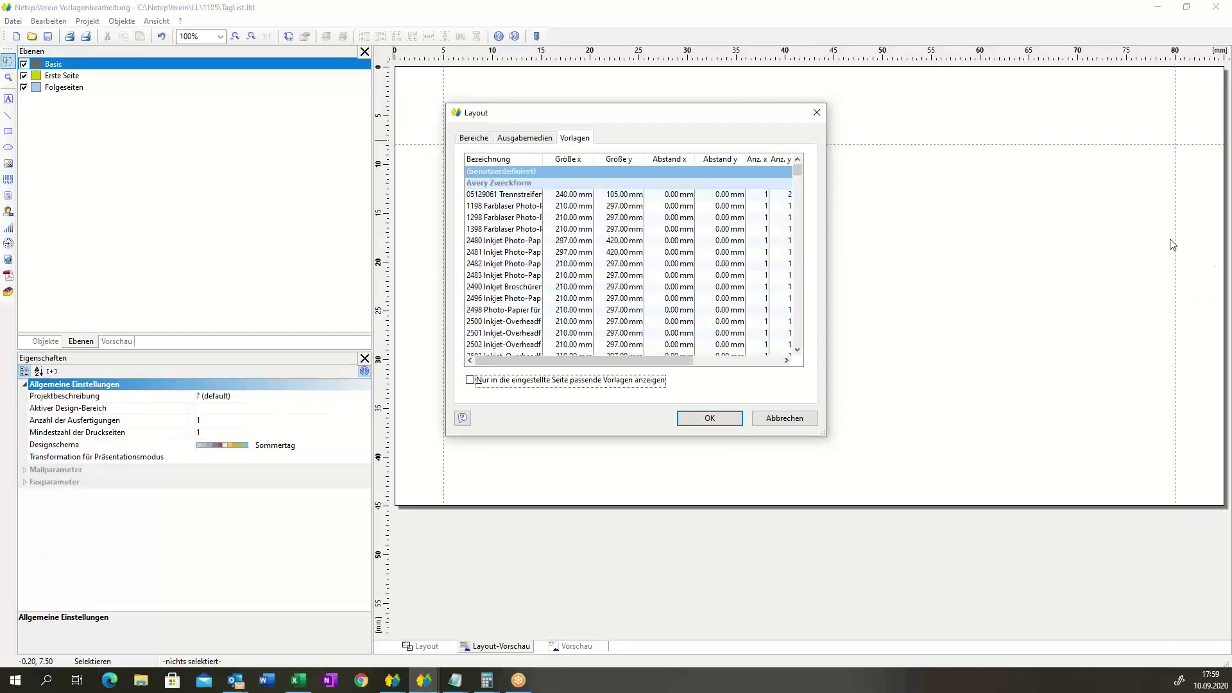
click(505, 195)
key(Down)
key(Down)
key(Down)
key(Down)
key(Down)
key(Down)
key(Down)
key(Down)
key(Down)
key(Down)
key(Down)
key(Down)
key(Down)
key(Down)
key(Down)
key(Down)
key(Down)
key(Down)
key(Down)
key(Down)
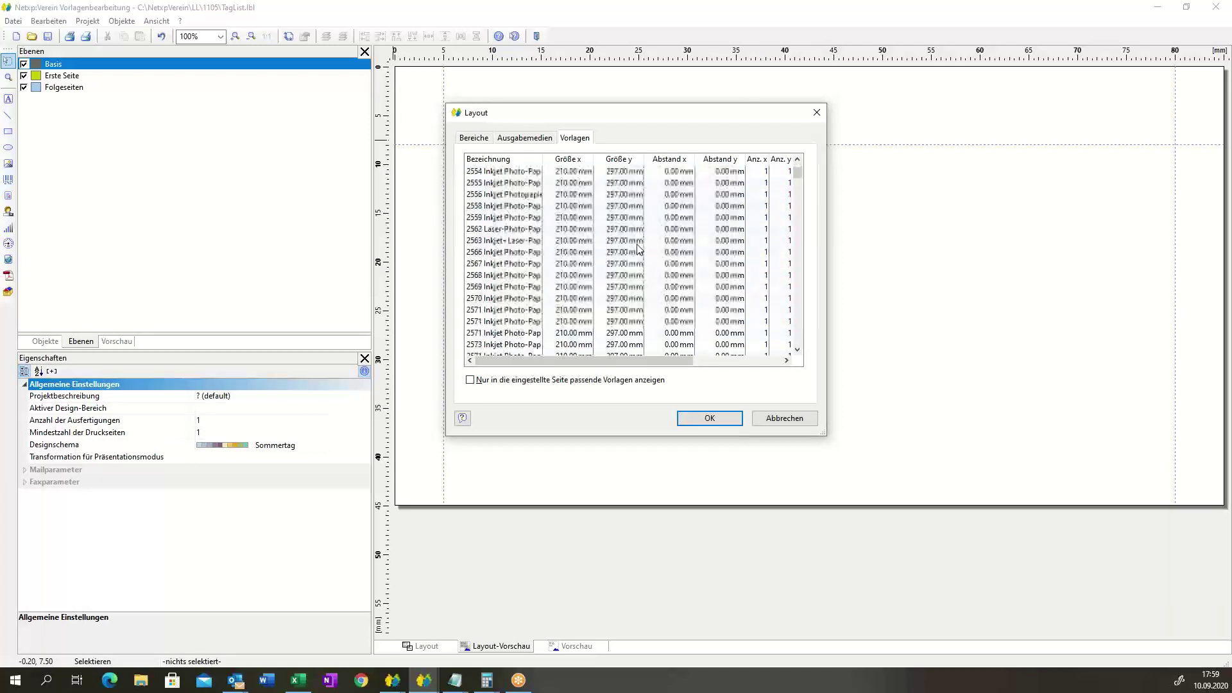
key(Down)
key(Down)
key(Down)
key(Down)
key(Down)
key(Down)
key(Down)
key(Down)
key(Down)
key(Down)
key(Down)
key(Down)
key(Down)
key(Down)
key(Down)
key(Down)
key(Down)
key(Down)
key(Down)
key(Down)
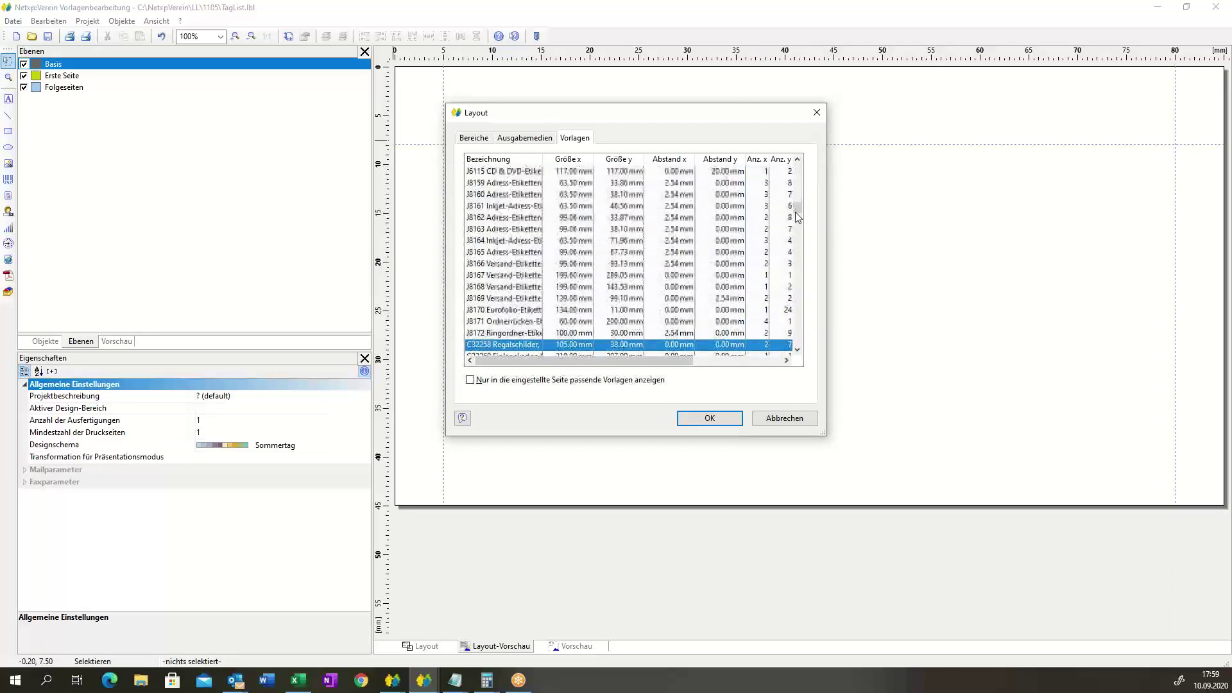
key(Up)
key(Up)
key(Up)
key(Up)
key(Up)
key(Up)
key(Up)
key(Up)
key(Up)
key(Up)
key(Up)
key(Up)
key(Up)
key(Up)
key(Up)
key(Up)
key(Up)
key(Up)
key(Up)
key(Up)
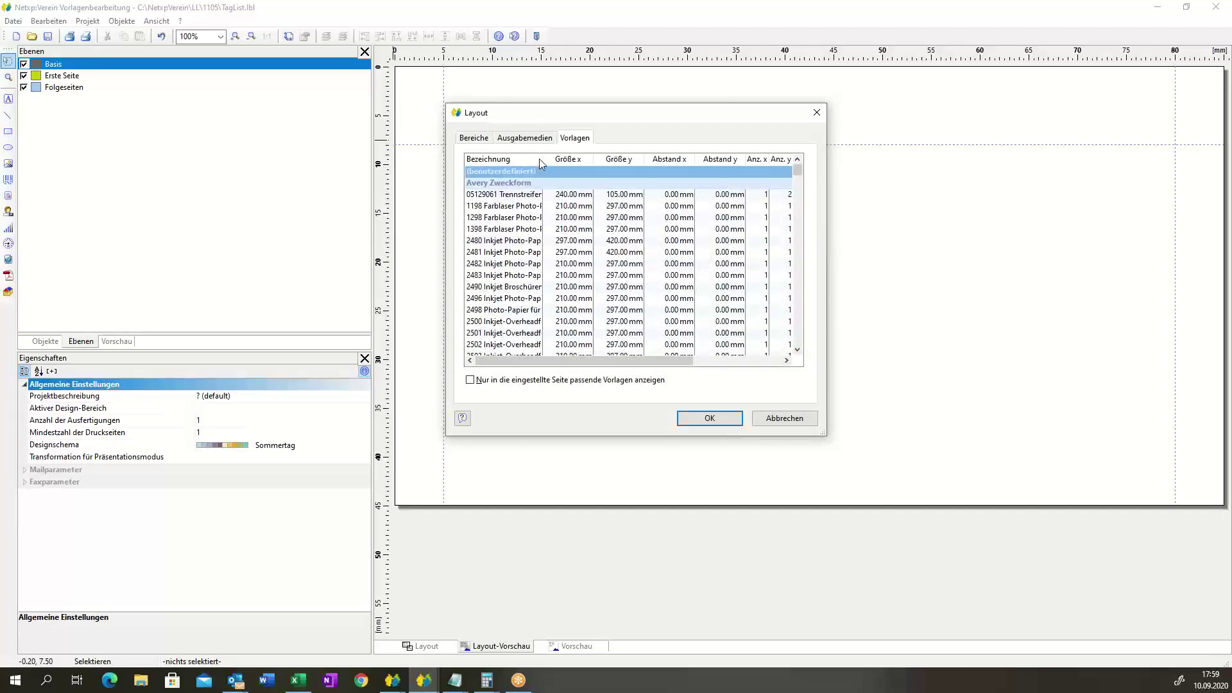
- Go to the Universal Etiketten formats and widen the Bezeichnung column until their names and sizes are readable
drag(541, 159, 554, 159)
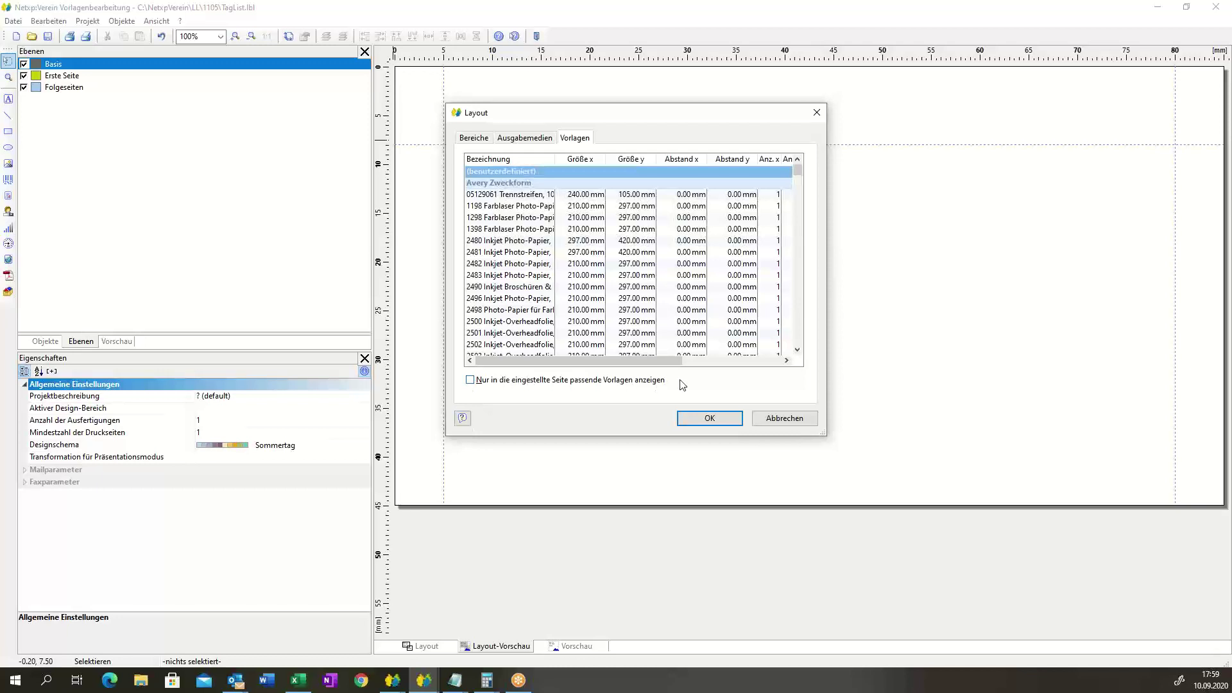
click(521, 232)
text(25983)
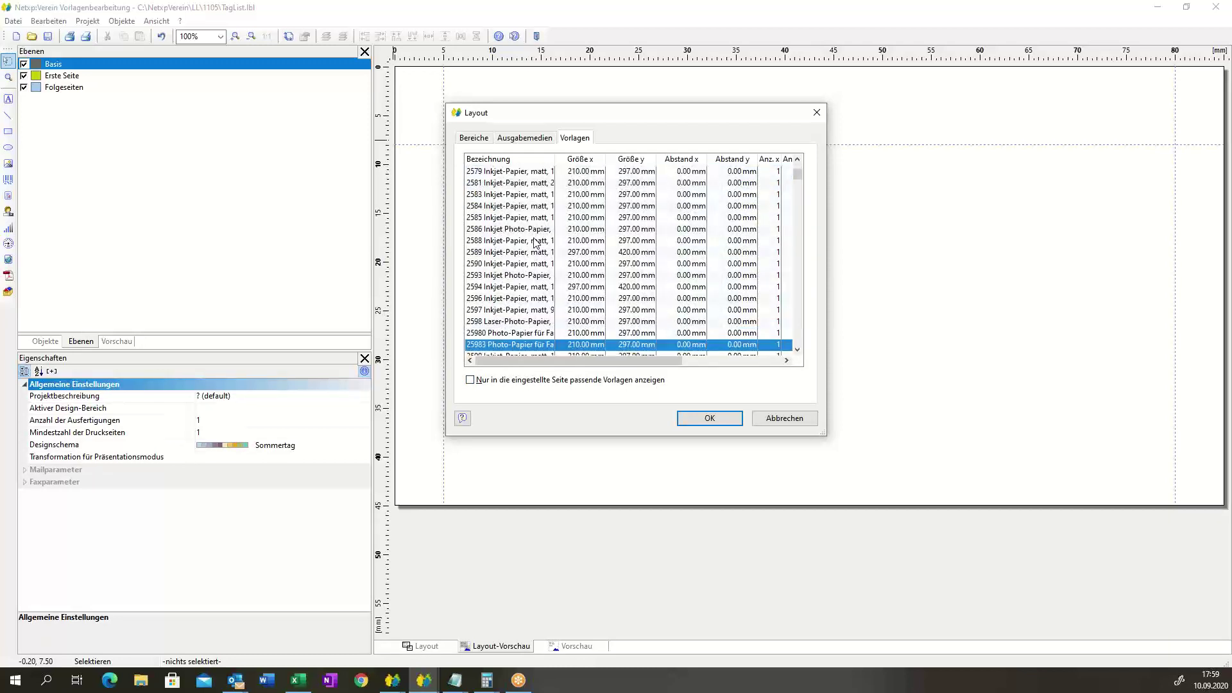
text(3457 Farbige Universal Etil)
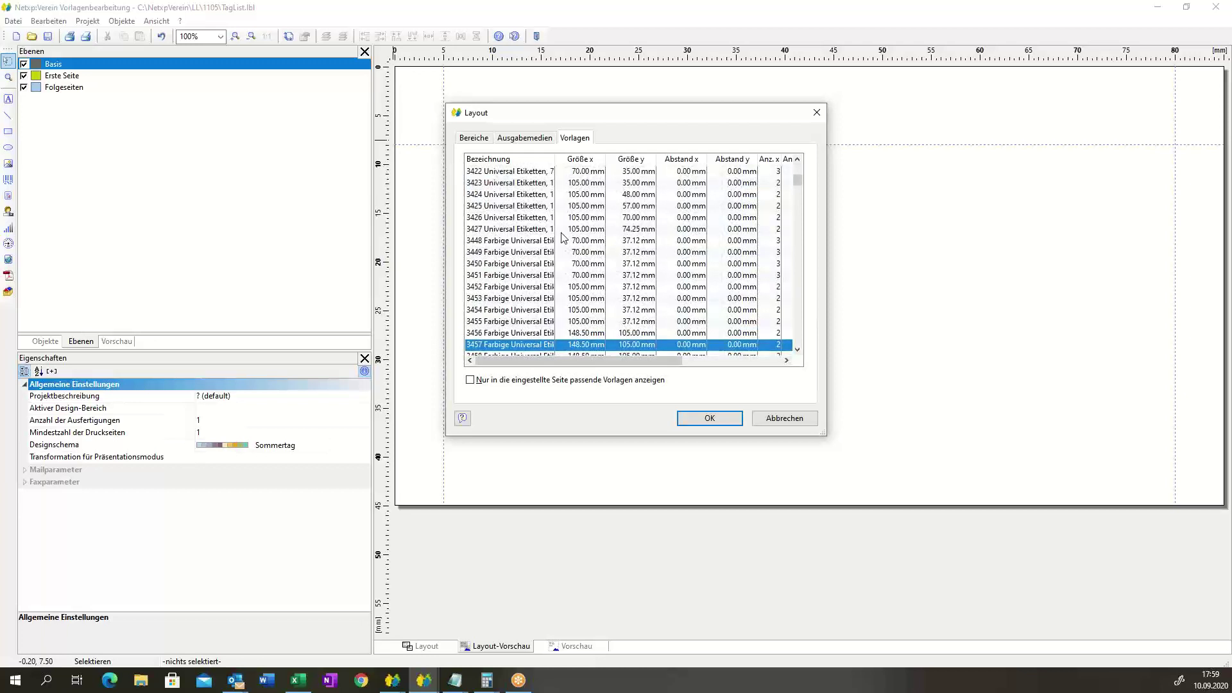
click(504, 264)
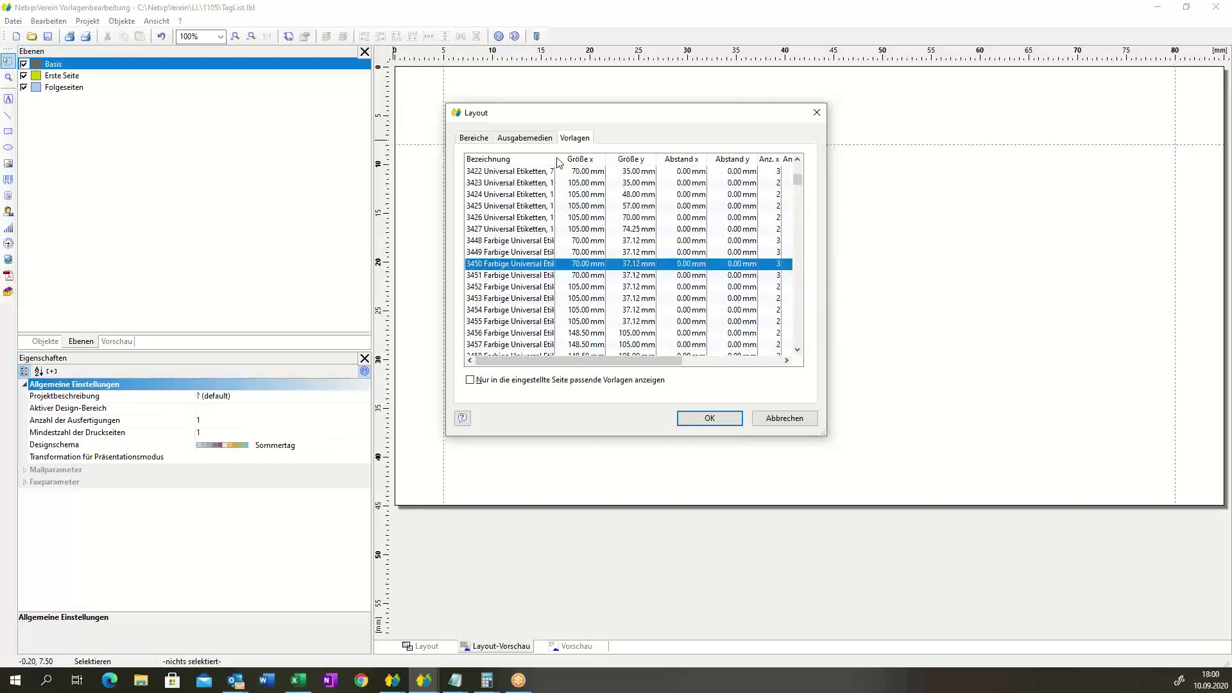
drag(556, 159, 624, 159)
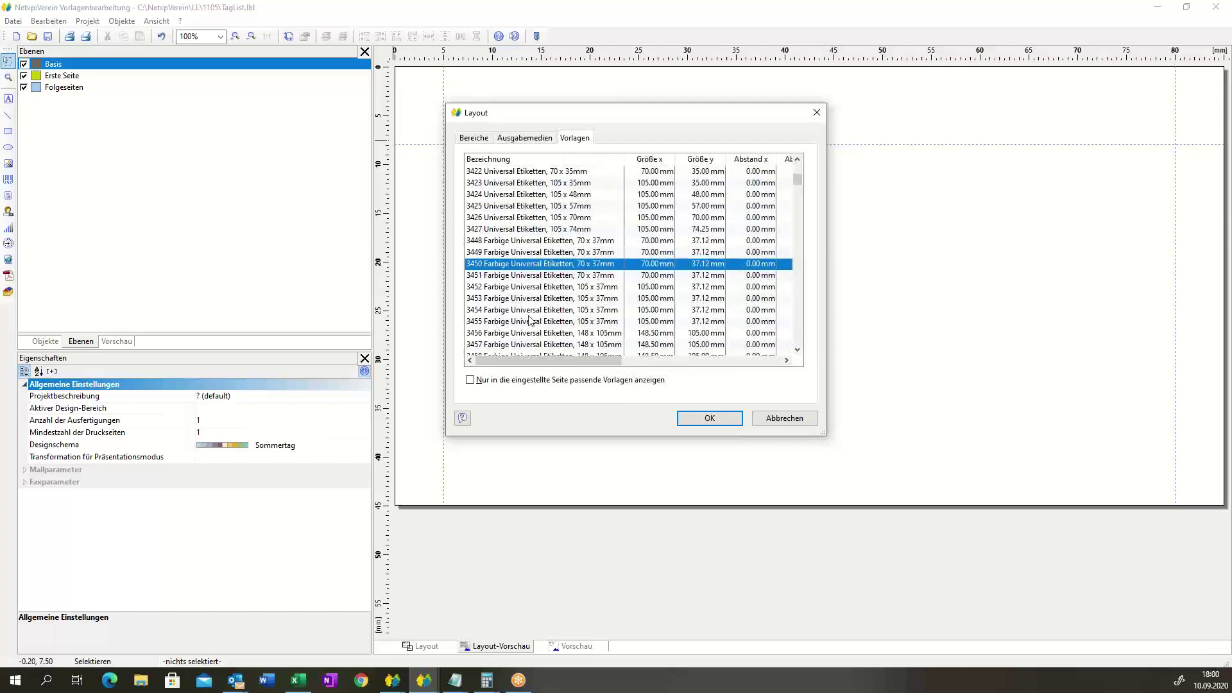
- Choose the format 3422 Universal Etiketten, 70 x 35mm from the Avery Zweckform templates and apply it to the layout
key(Down)
key(Down)
key(Down)
key(Down)
key(Down)
key(Down)
key(Down)
key(Down)
key(Down)
key(Down)
key(Down)
key(Down)
key(Down)
key(Down)
key(Down)
key(Down)
key(Down)
key(Down)
key(Down)
key(Down)
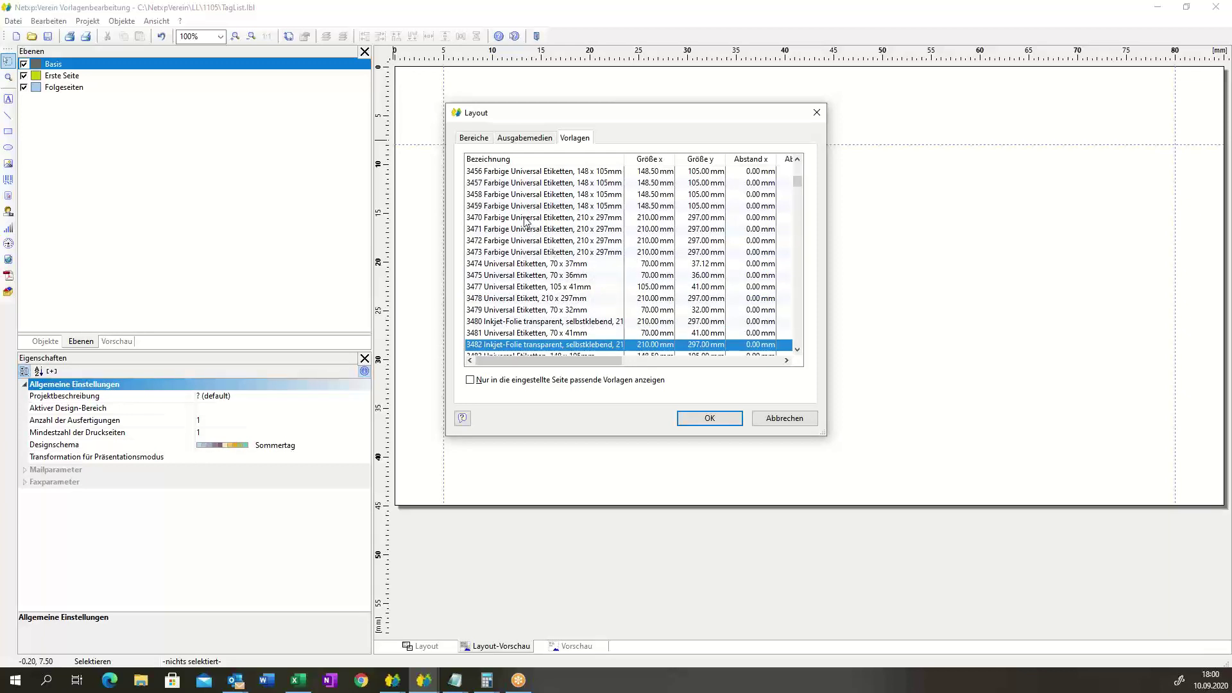
key(Page_Up)
key(Page_Up)
key(Page_Up)
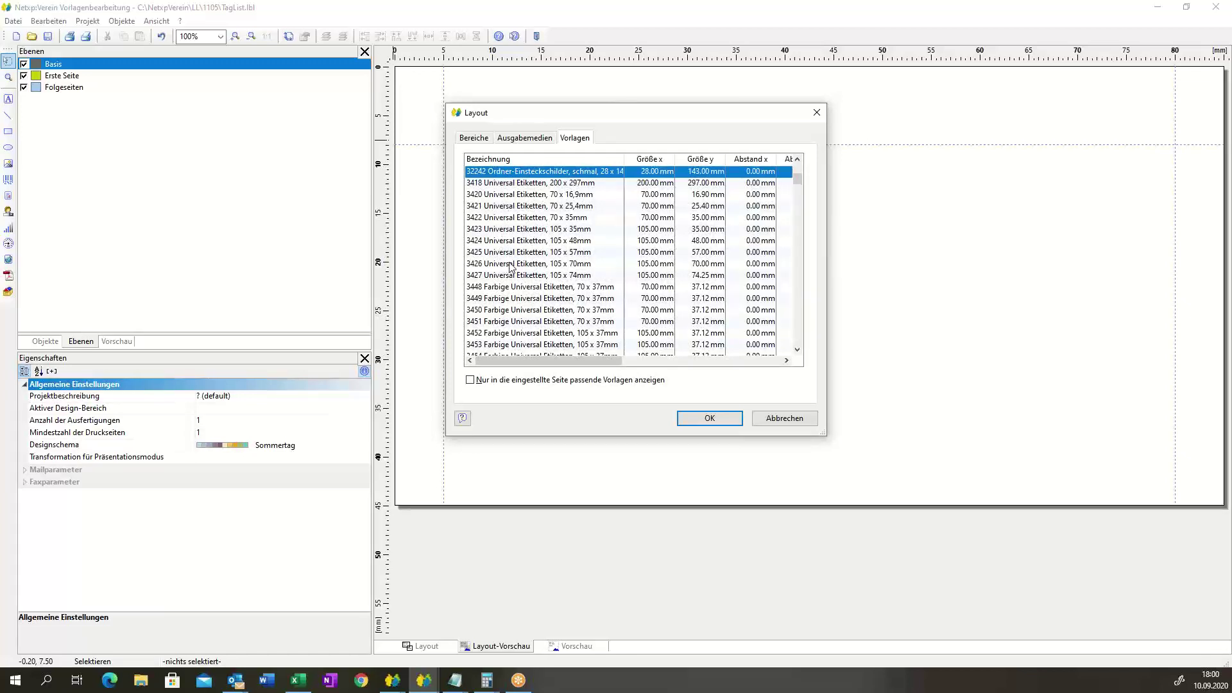
click(501, 220)
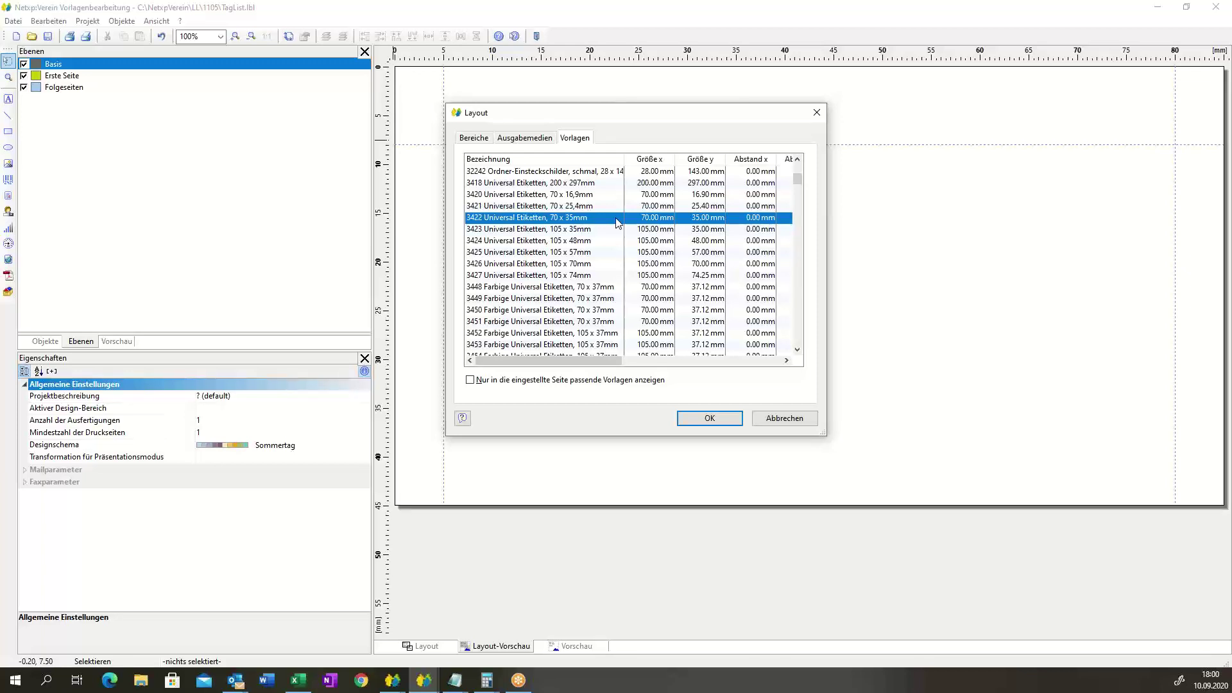
click(730, 421)
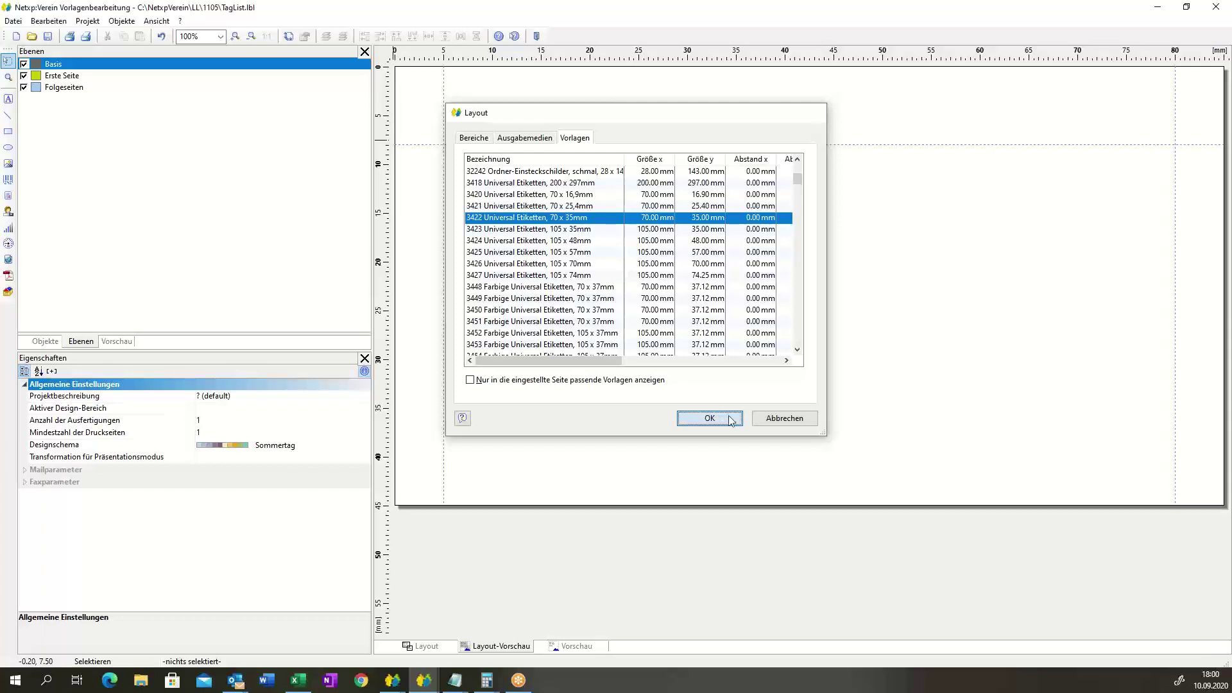
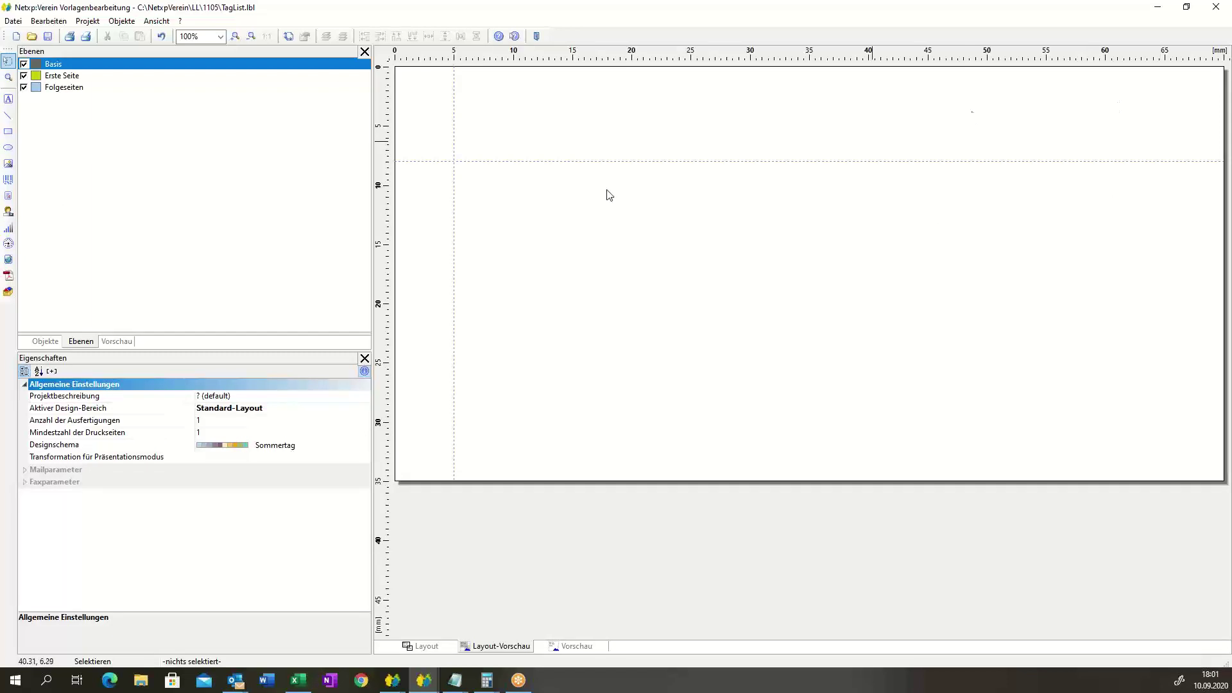
- Draw a picture object about 10 x 9 mm in the label's upper right corner and load the puzzle-figures logo from the Bilder folder
click(7, 165)
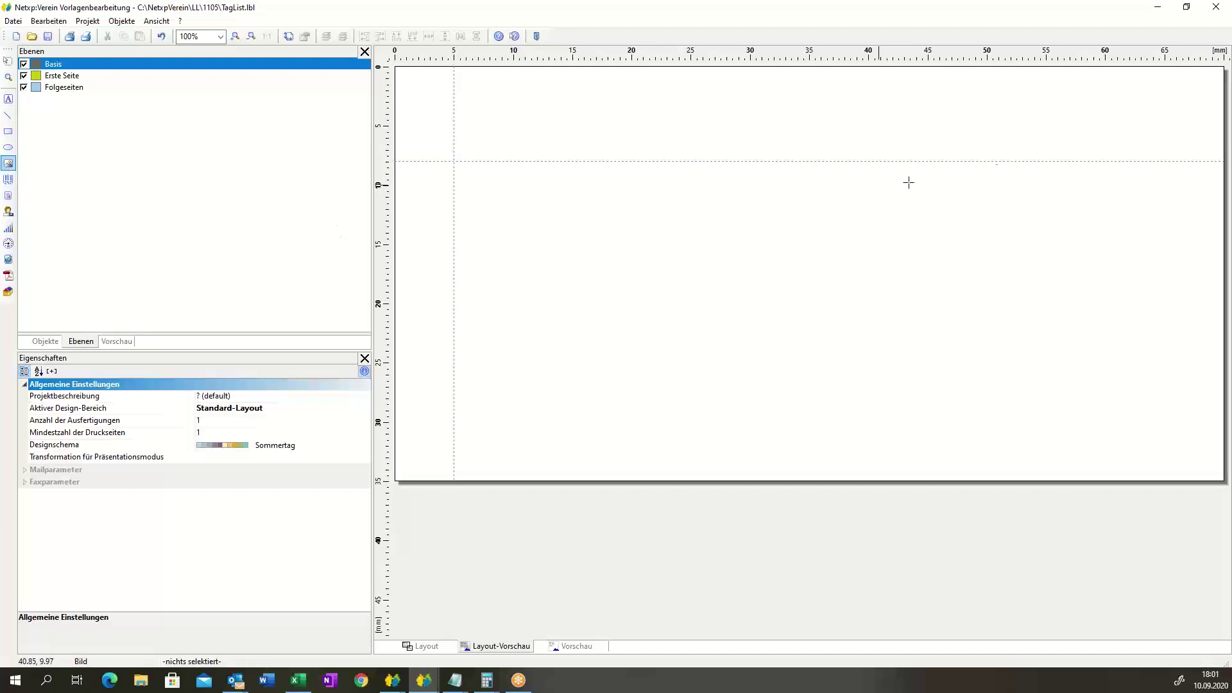
drag(1087, 75, 1211, 185)
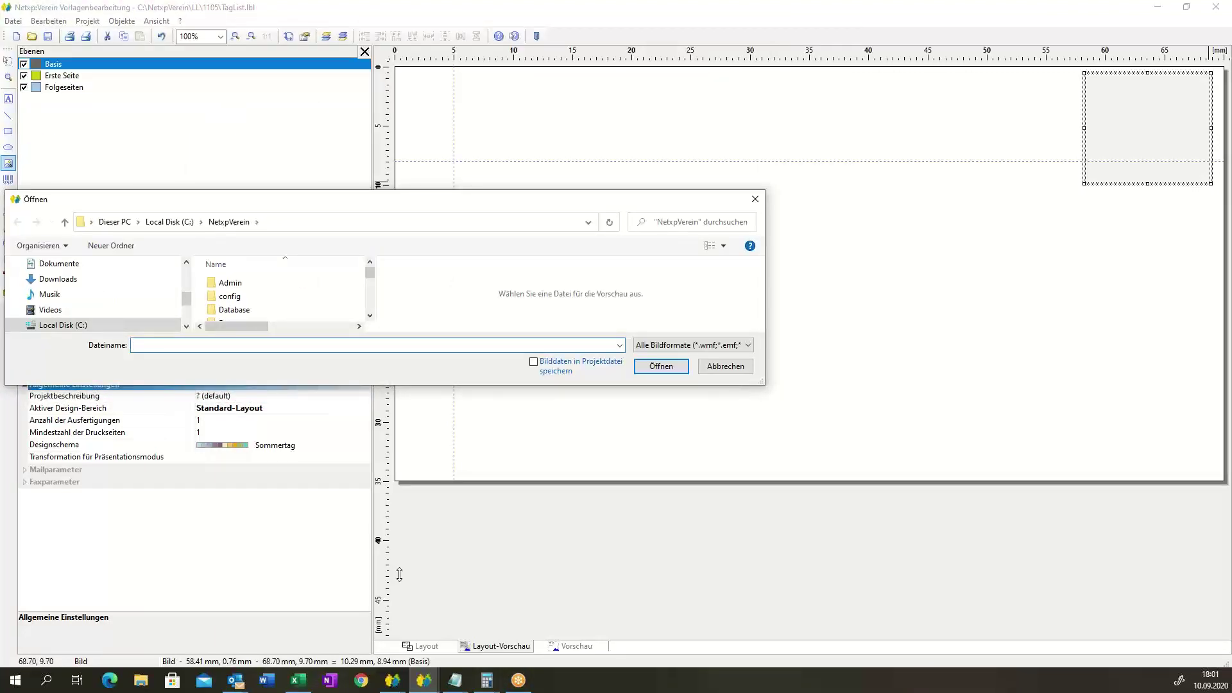
scroll(70, 308, down, 1)
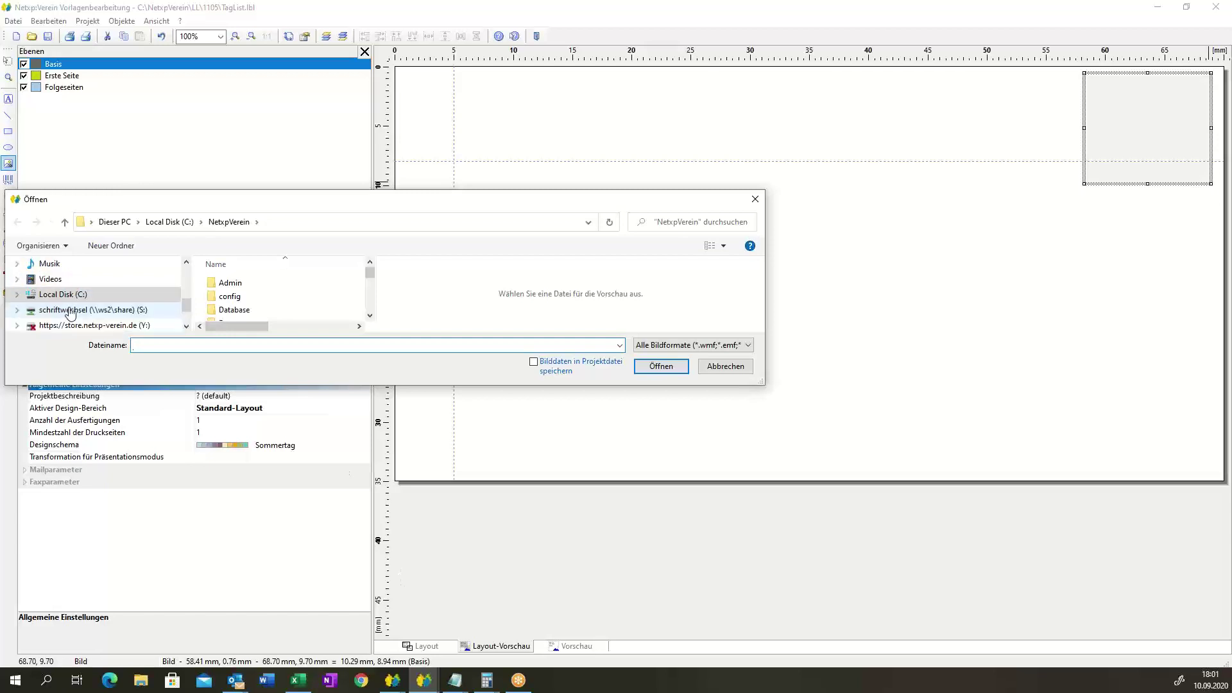
scroll(70, 299, up, 1)
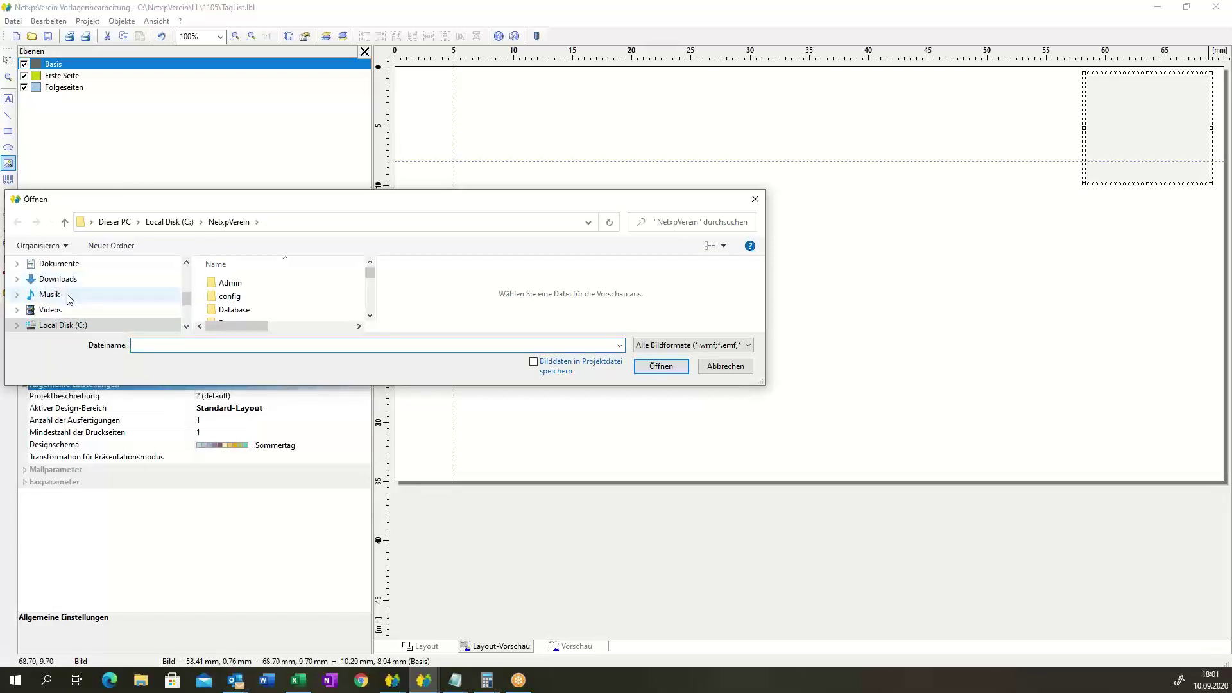
scroll(71, 295, up, 2)
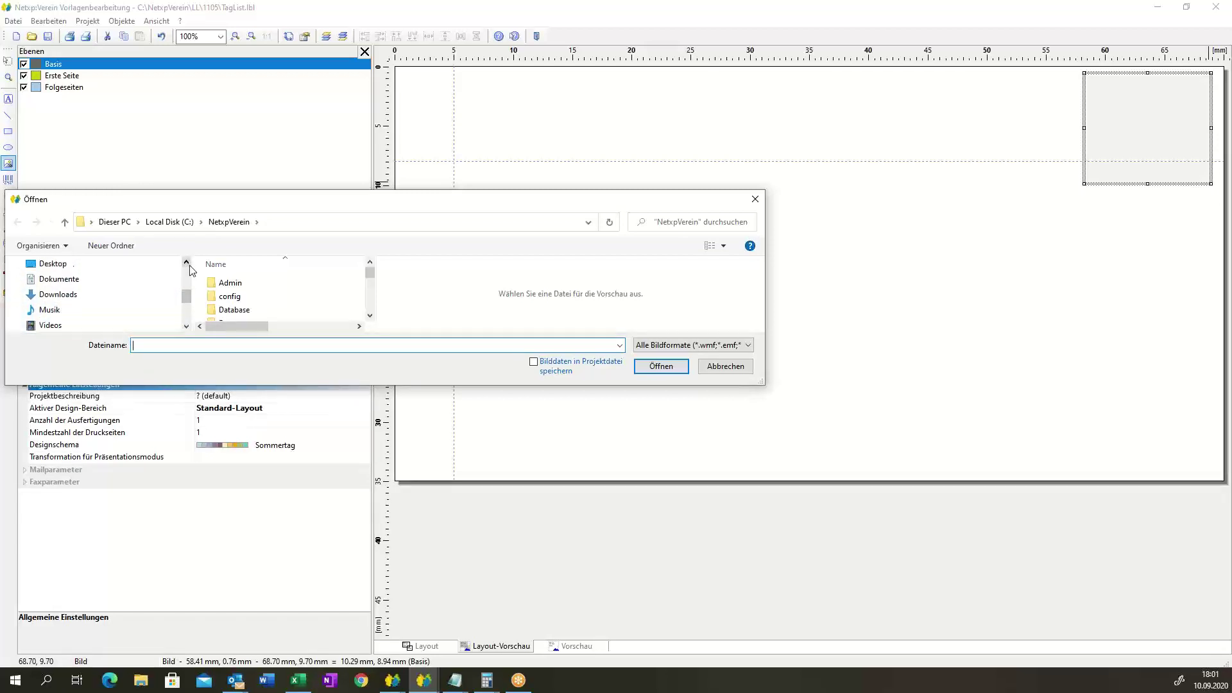
click(49, 300)
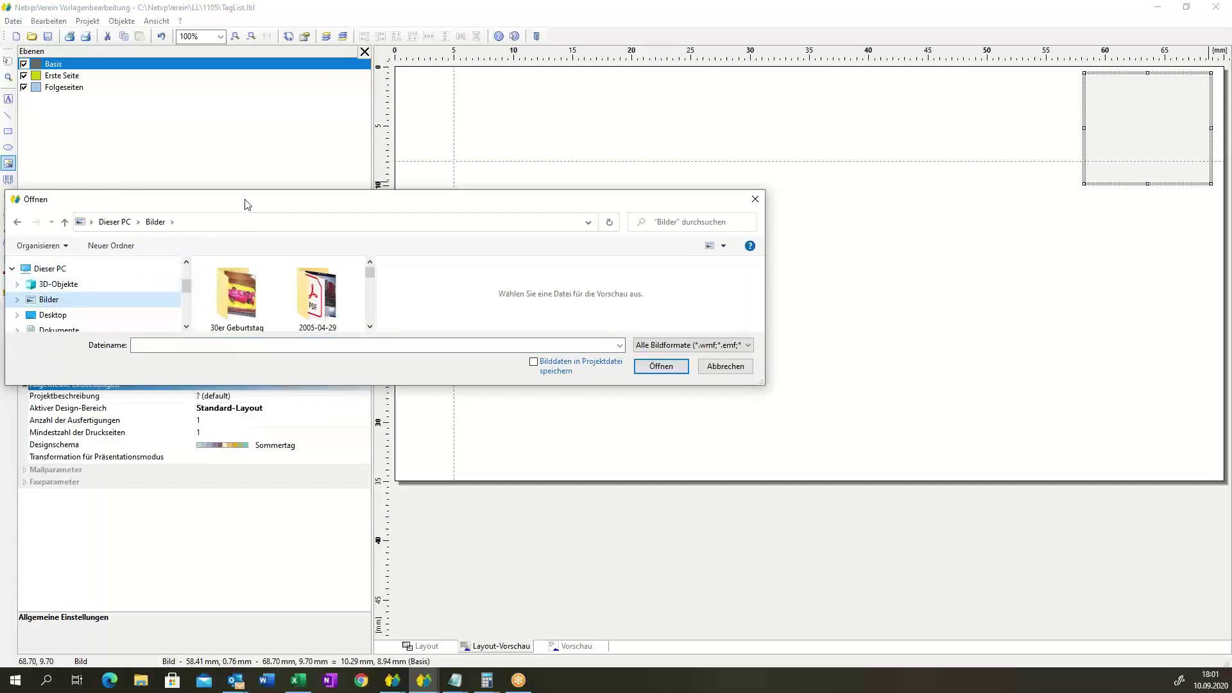
drag(244, 201, 356, 692)
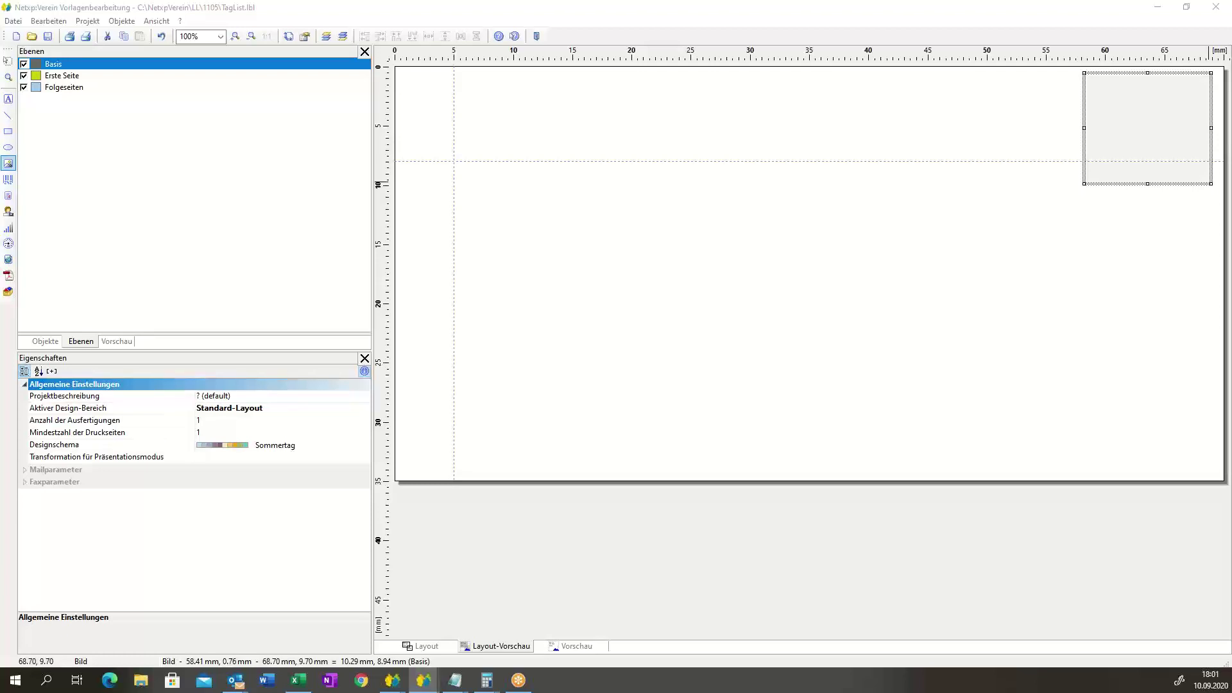
click(1040, 243)
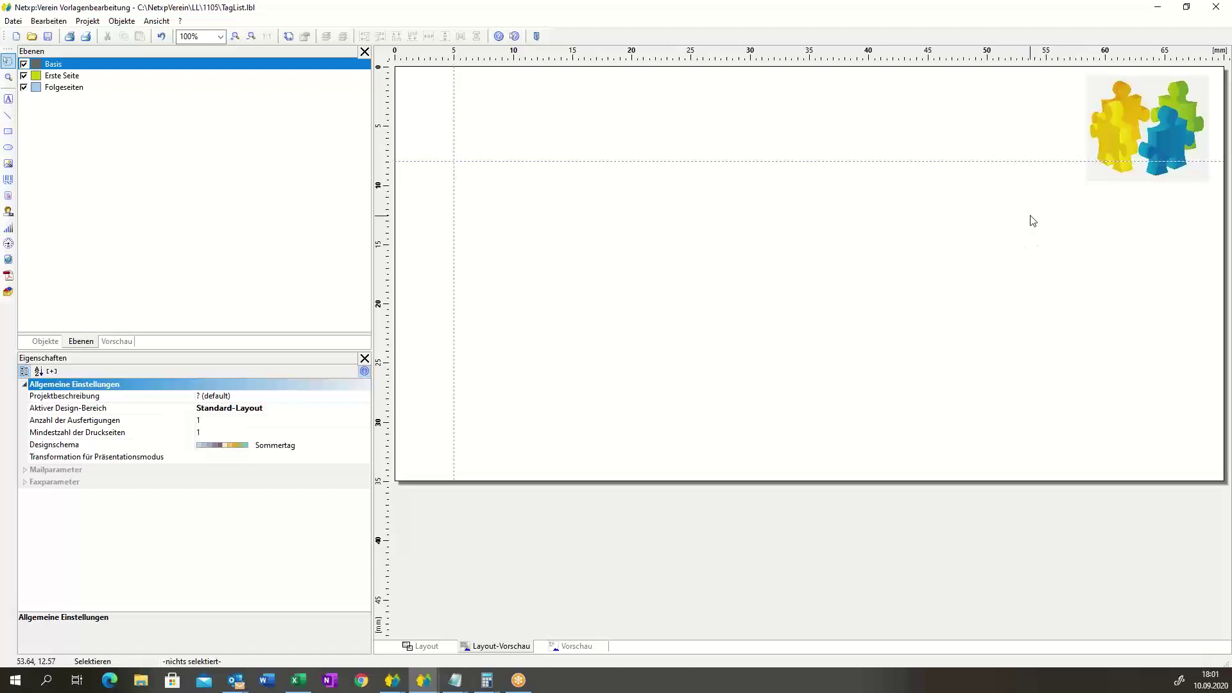
- Draw a formatted text object about 64 x 29 mm across the label and enter TSV Testhausen's name and postal address in font size 8
click(10, 197)
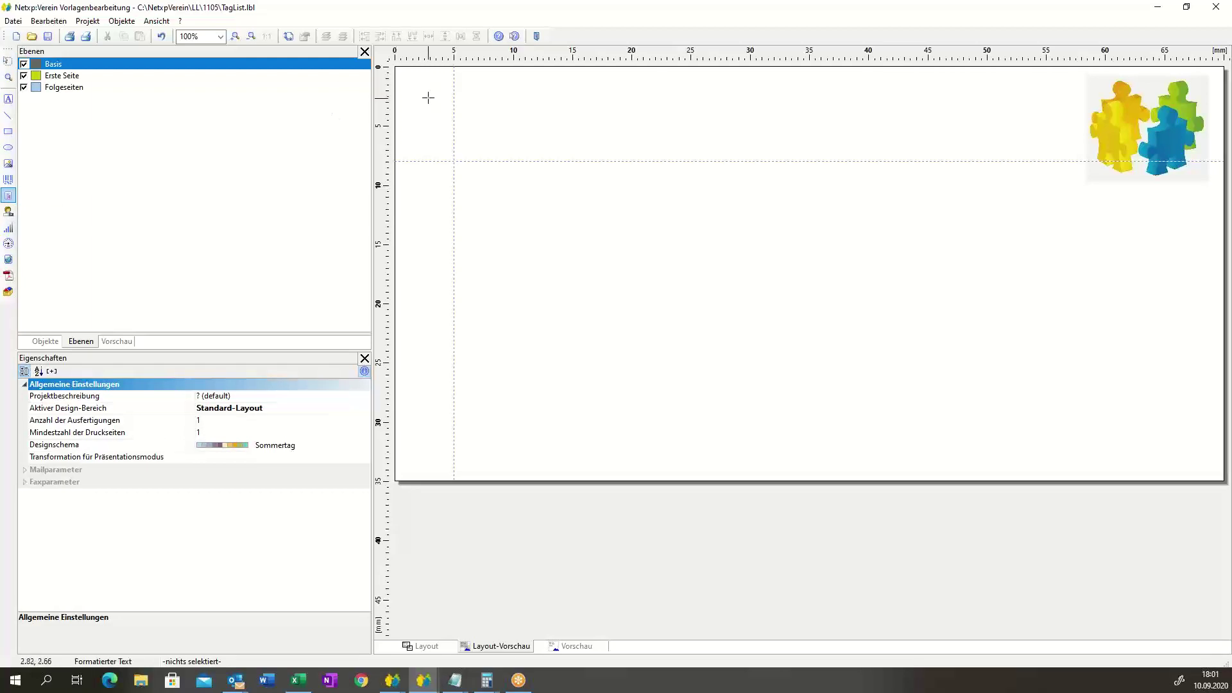
drag(427, 97, 1187, 442)
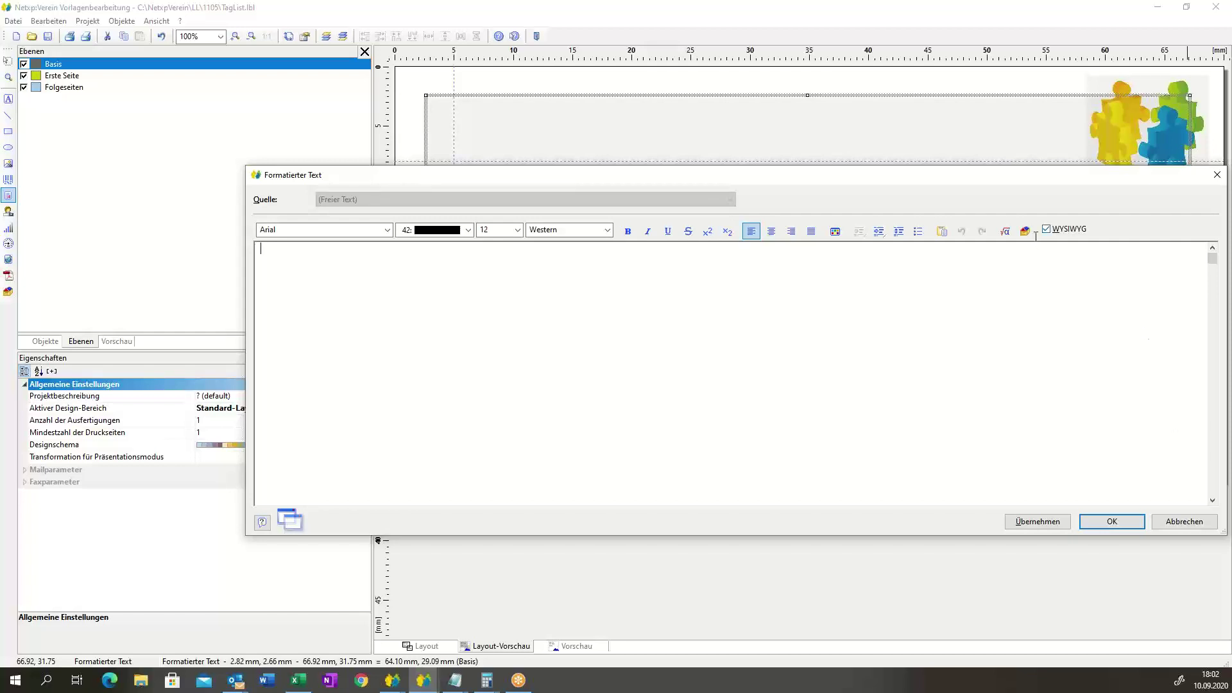
click(494, 229)
text(8)
click(432, 263)
text(TSV Testhausen)
text(Teststraße 3 • 84307 Eggenfelden)
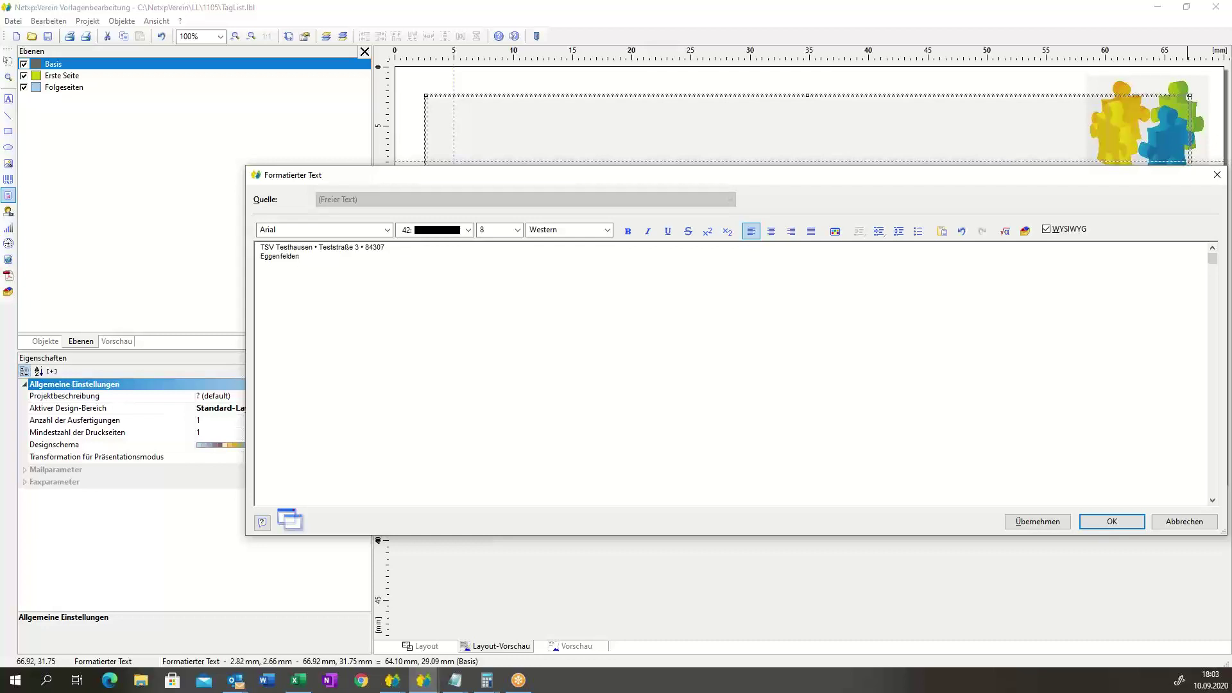
click(1105, 525)
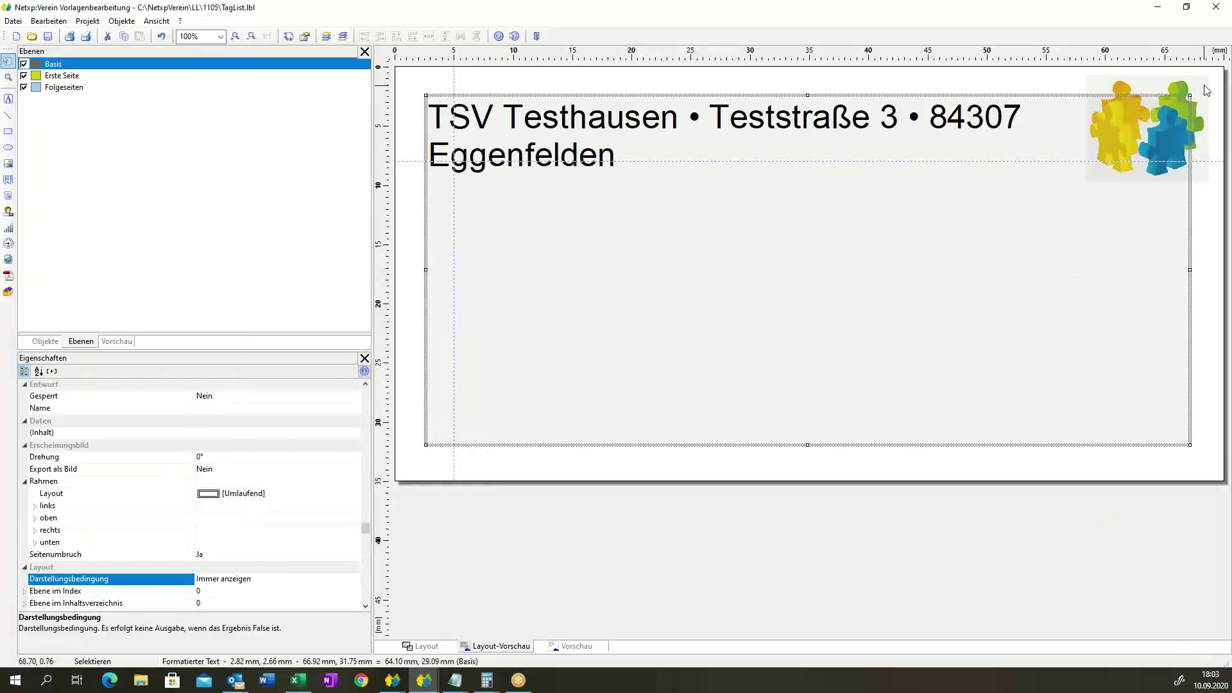
- Set the font size of the sender line in the formatted text object to 6
double_click(585, 337)
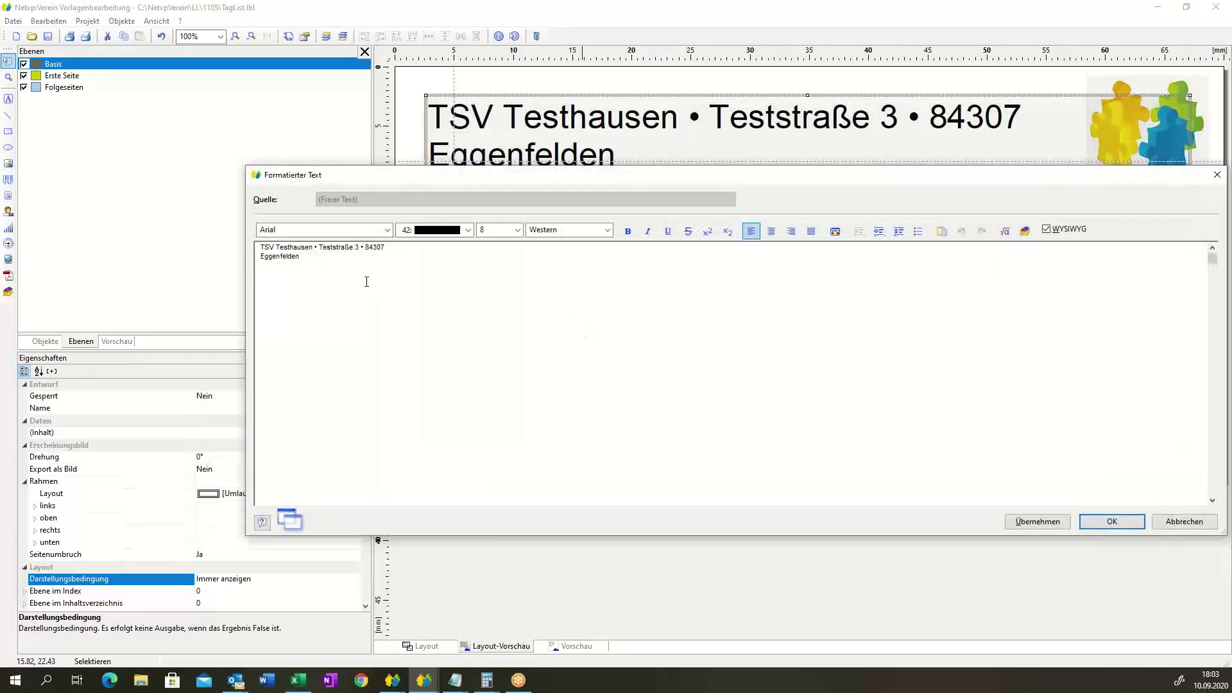
drag(299, 257, 207, 247)
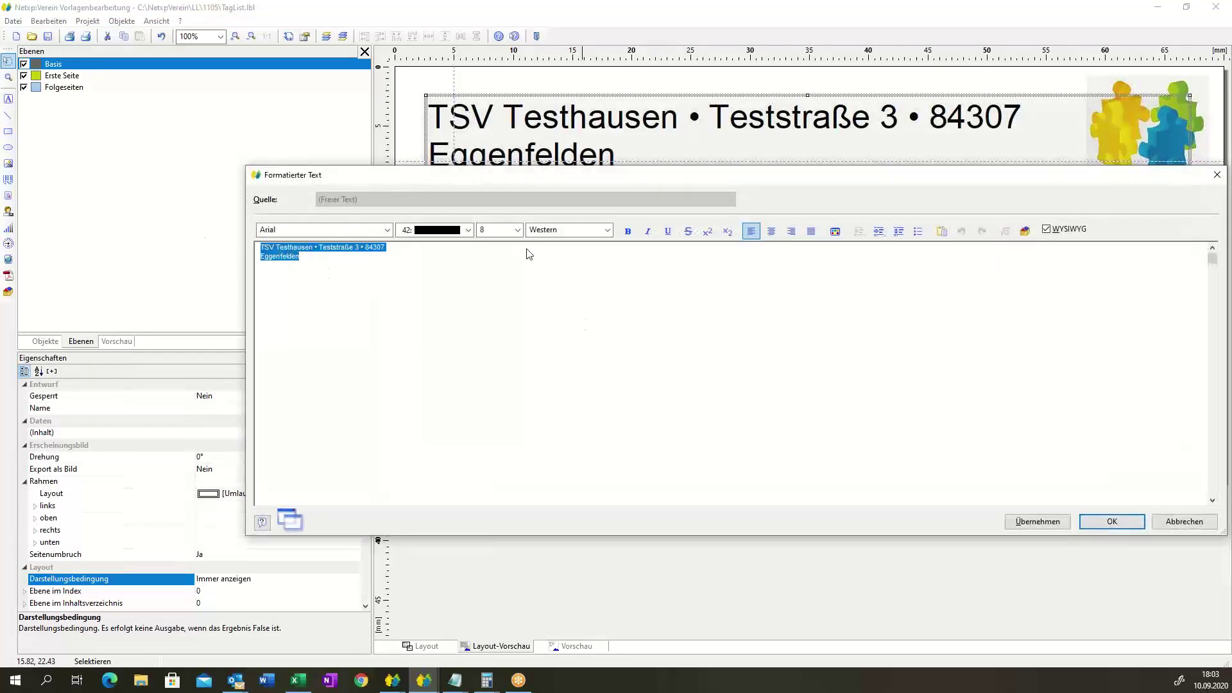
click(495, 230)
text(6)
click(643, 342)
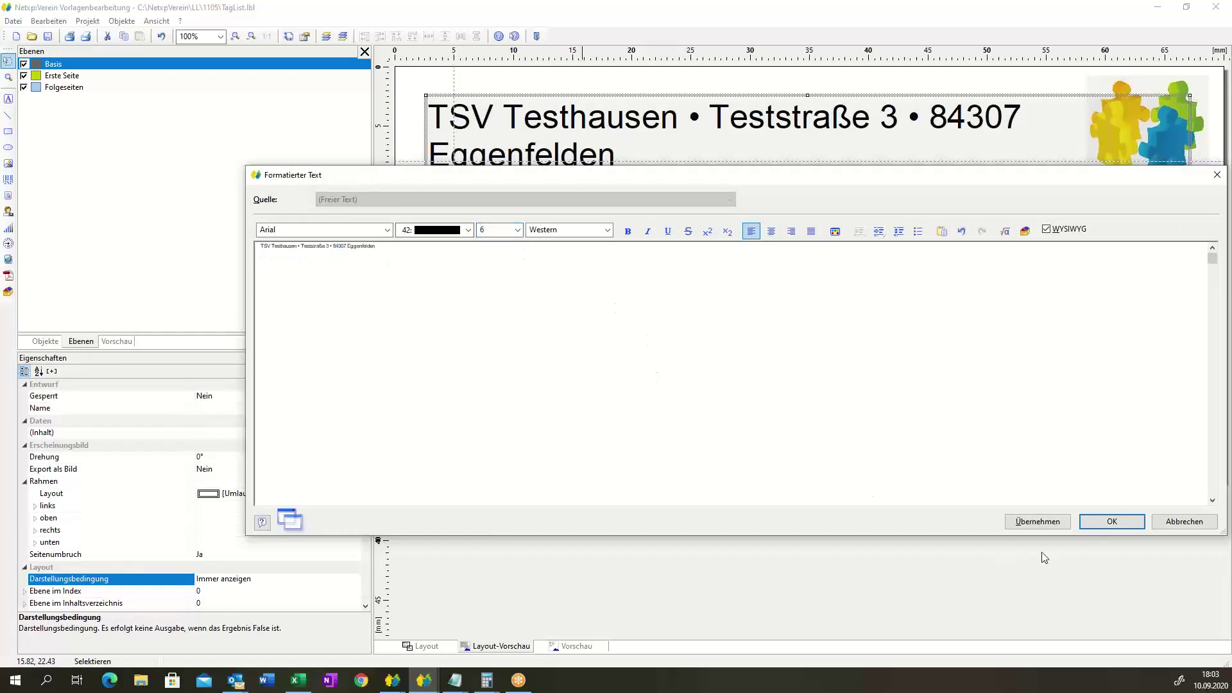
click(1102, 524)
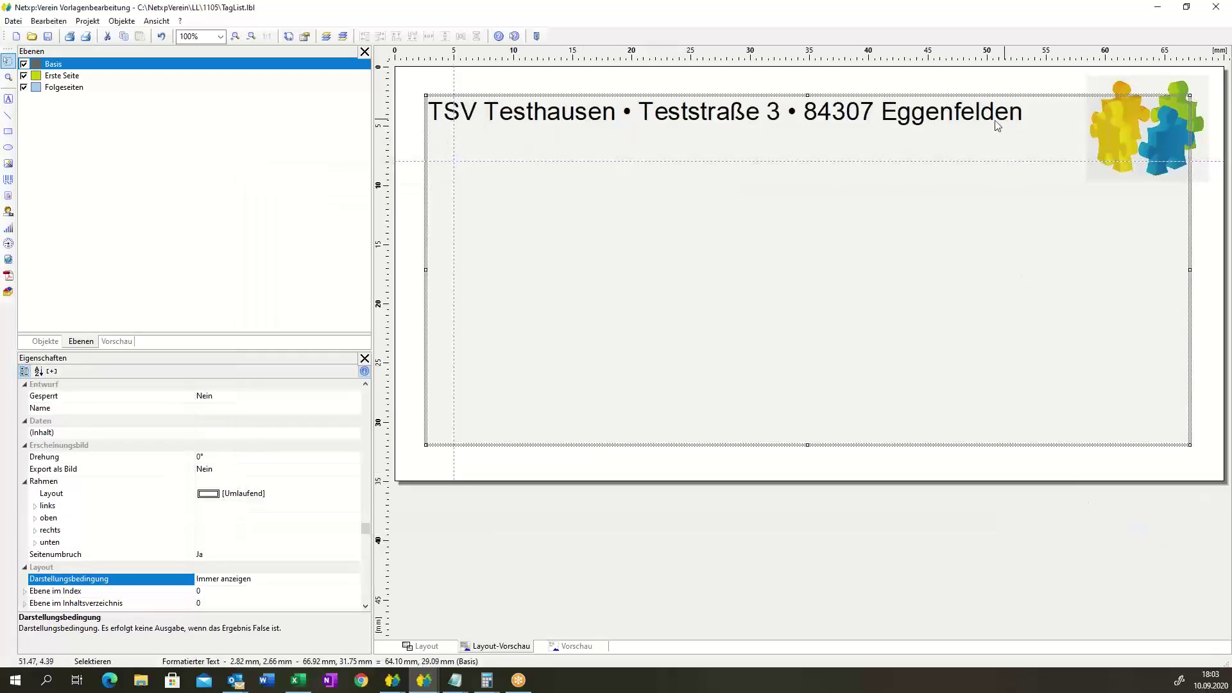
- Underline the whole sender line in the formatted text object and apply the change
double_click(890, 211)
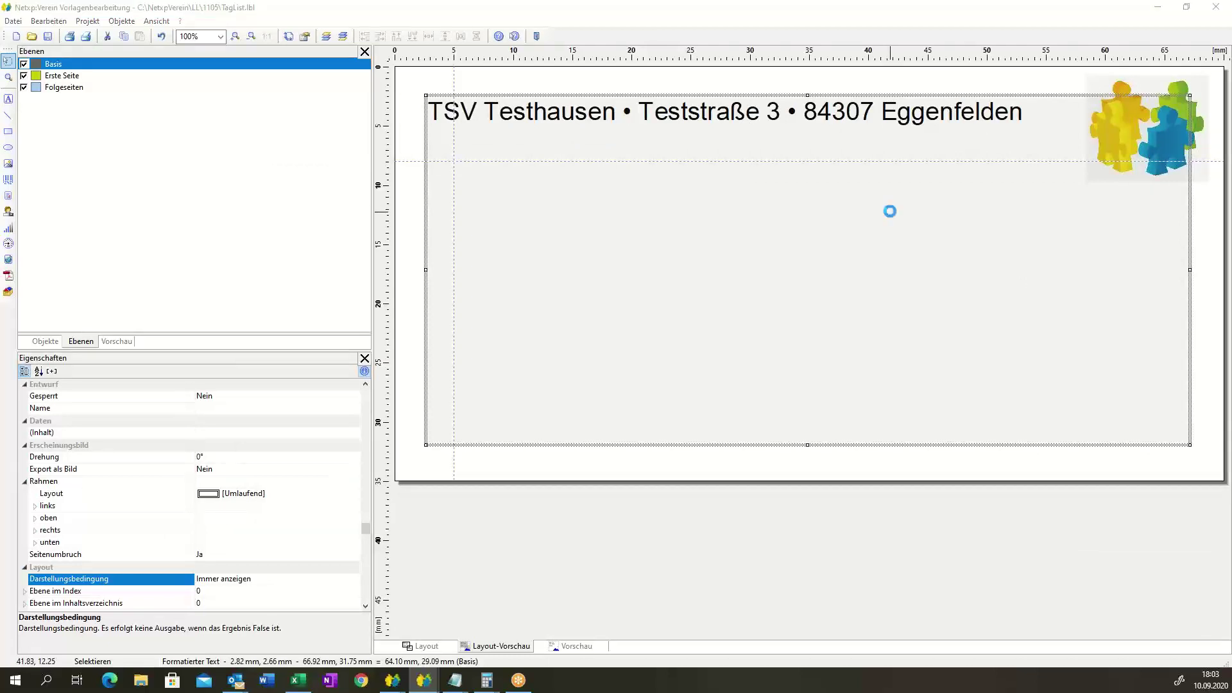
drag(393, 245, 229, 249)
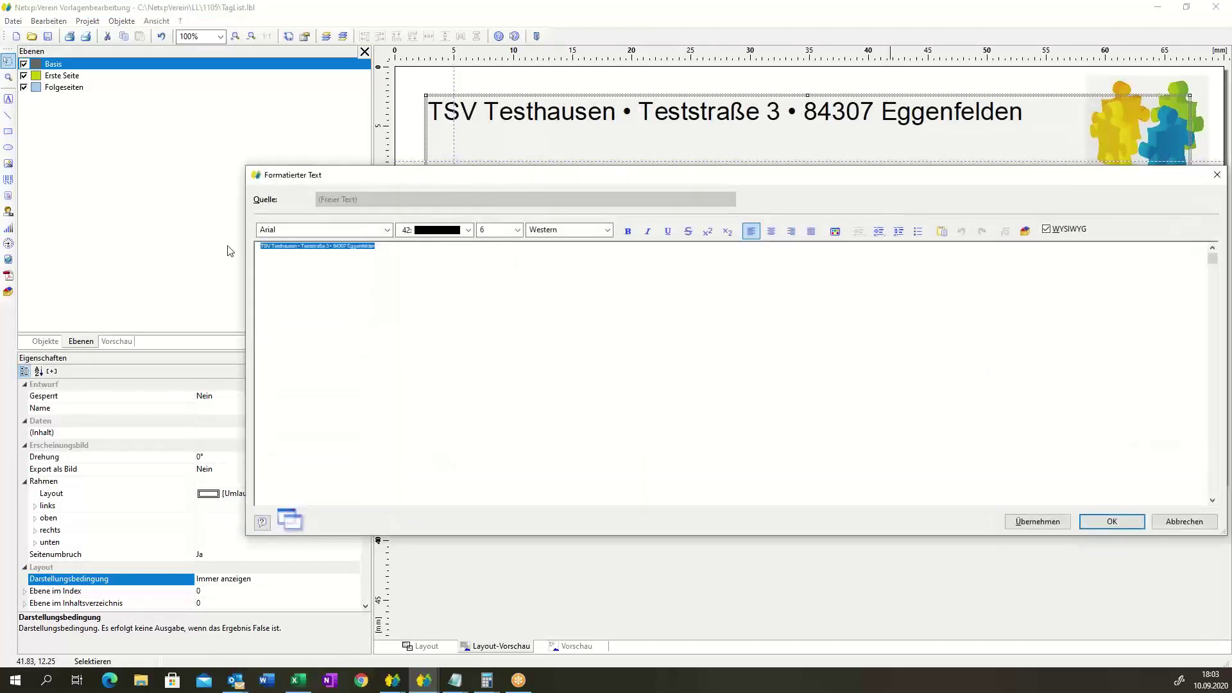
click(668, 232)
click(487, 278)
key(Return)
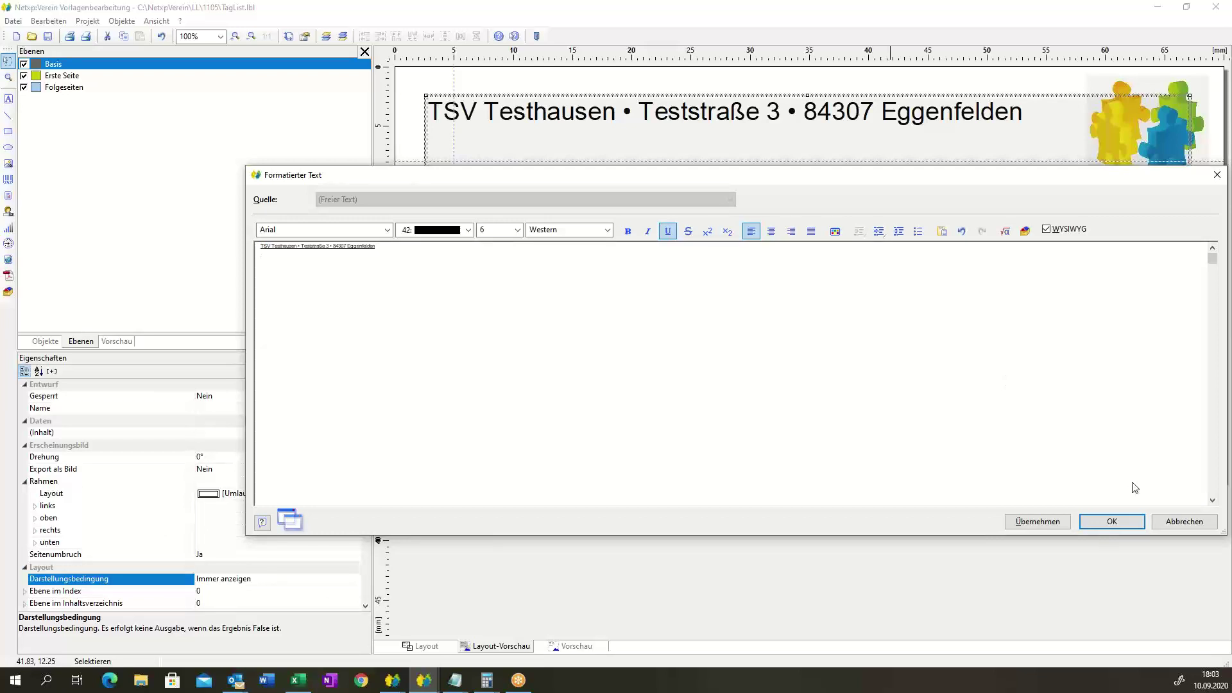
click(1113, 522)
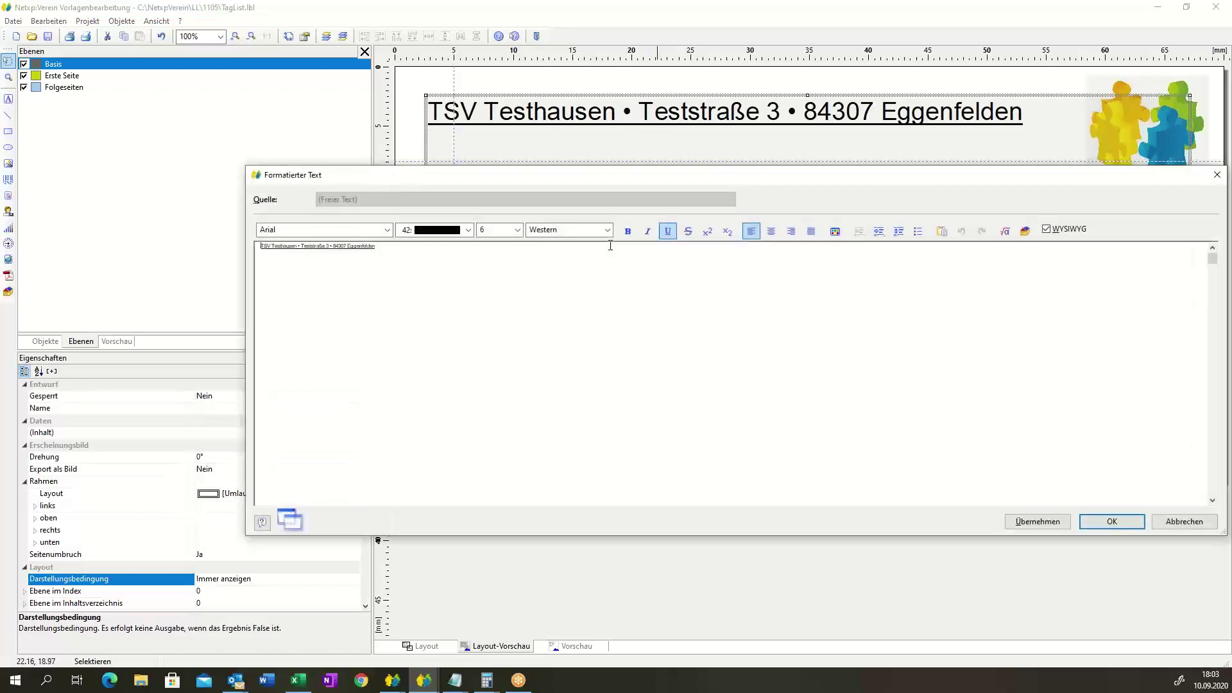
- Insert the Vorname variable through the formula editor on a new line below the underlined sender line
click(285, 290)
key(BackSpace)
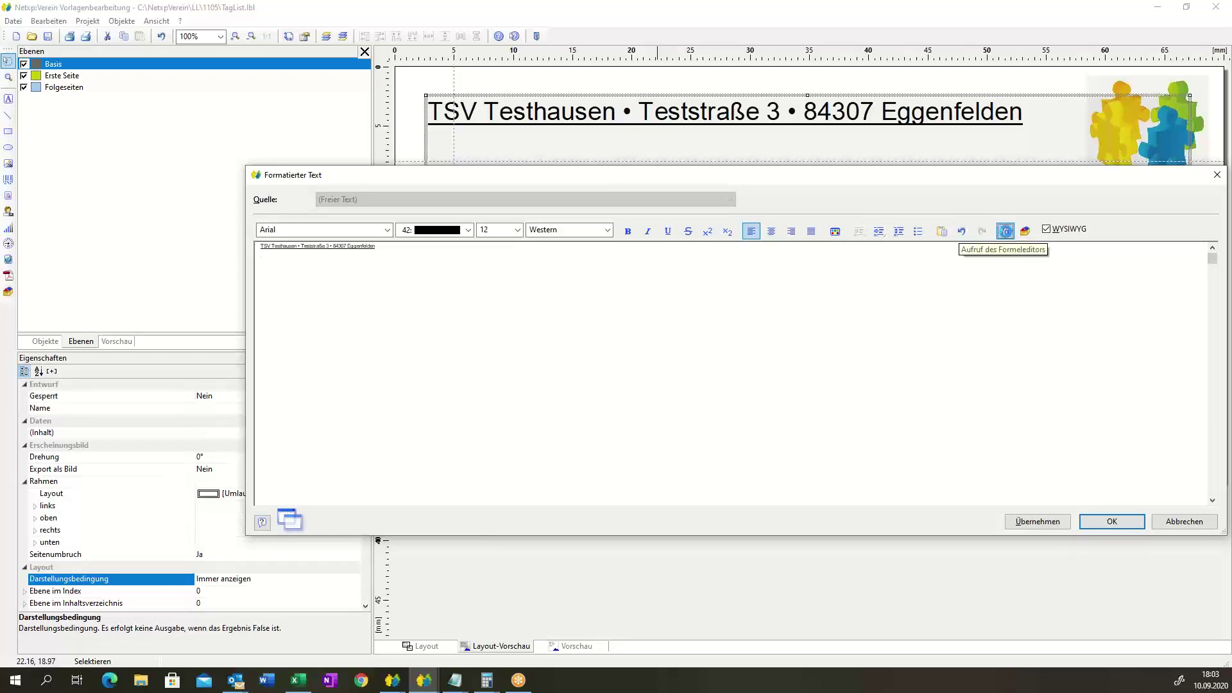
click(1006, 232)
text(Vorname)
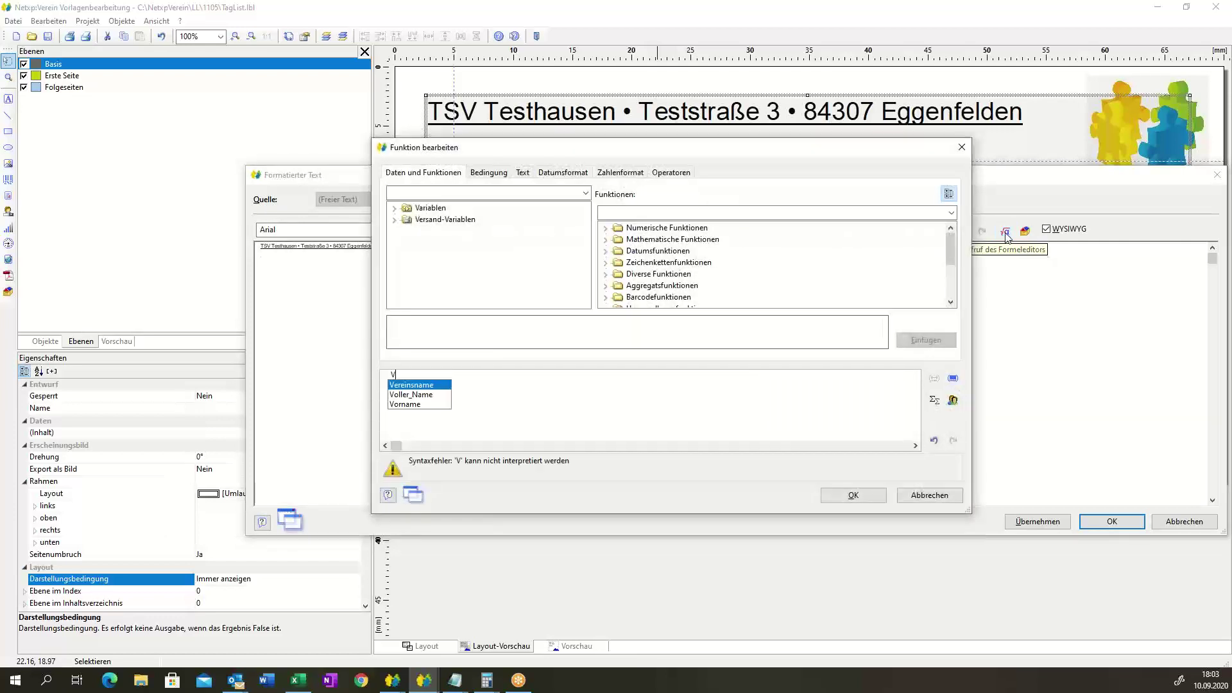
key(Return)
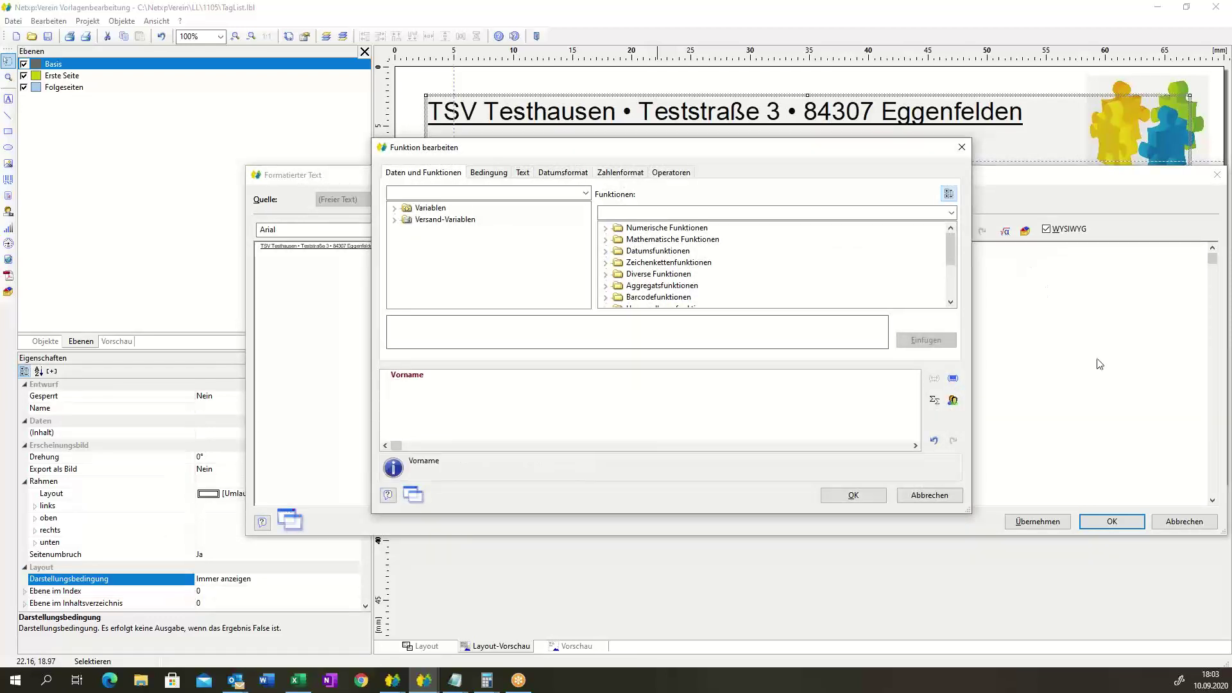
click(853, 495)
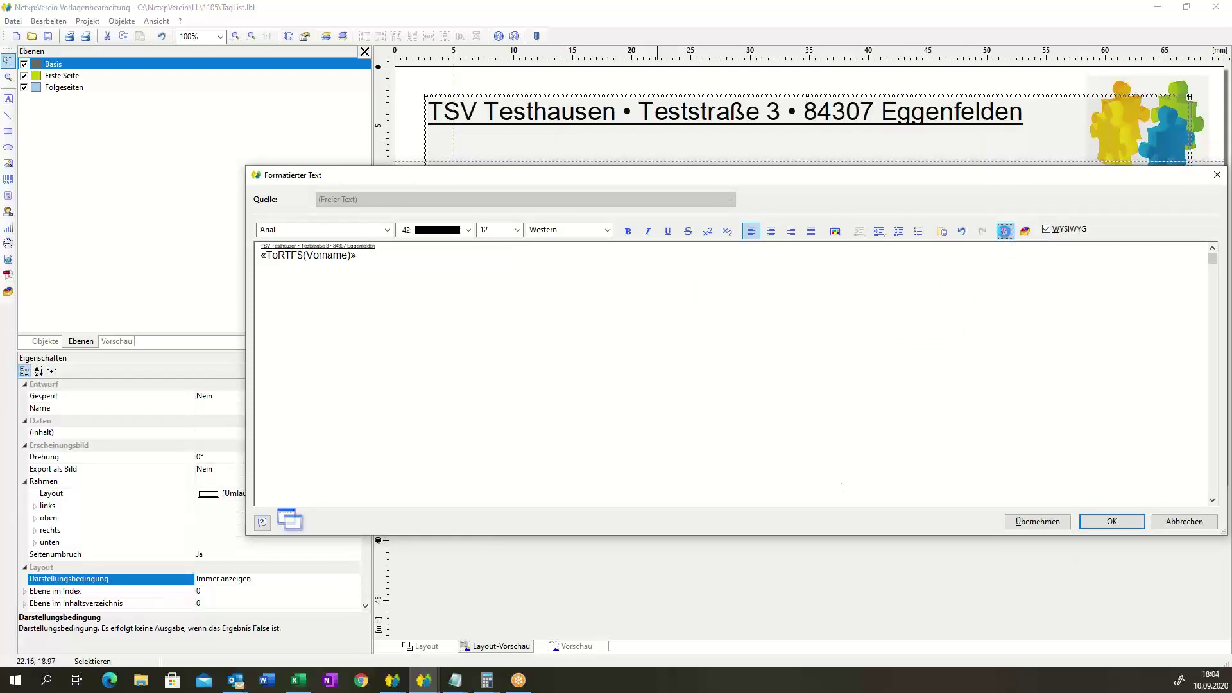
- Insert the Nachname variable after Vorname, separated by a space, and begin a new line below the name
click(1004, 231)
text(Nachn)
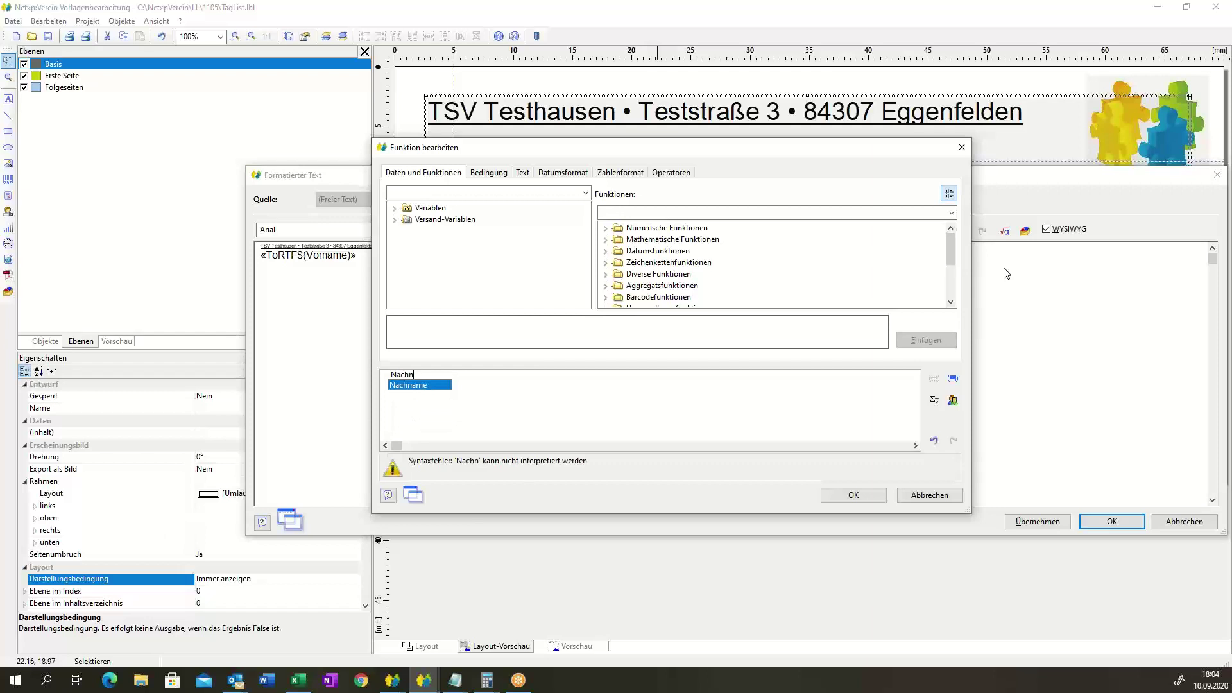
key(Return)
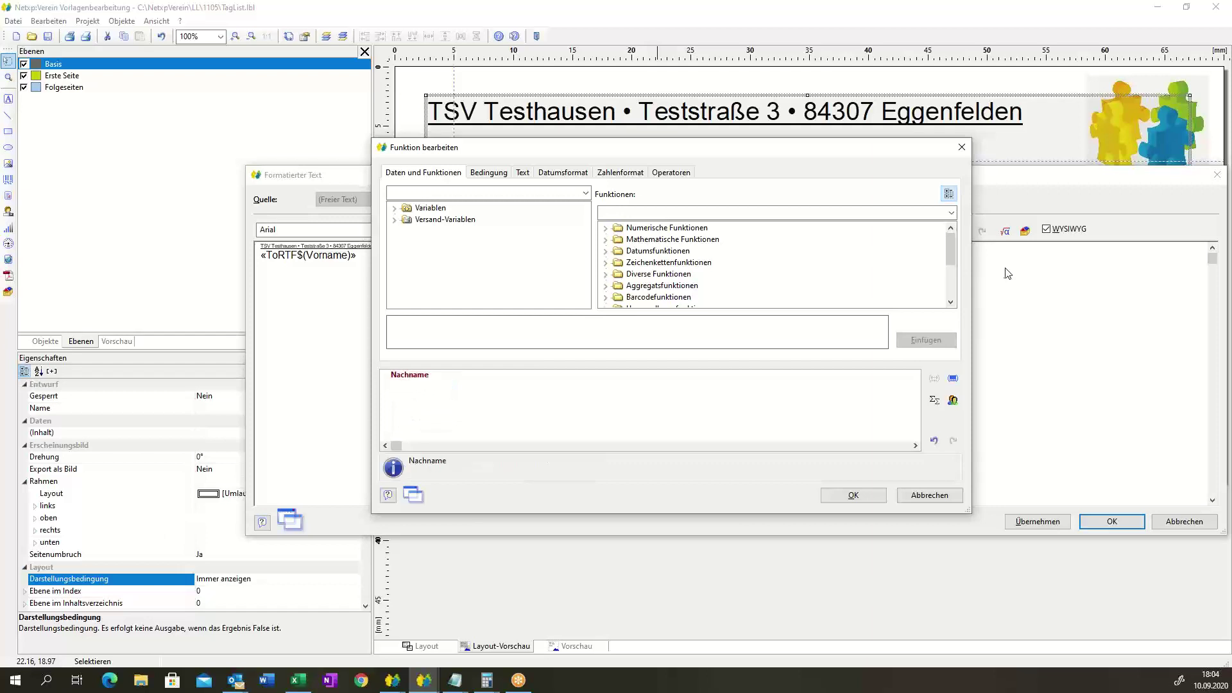
click(853, 495)
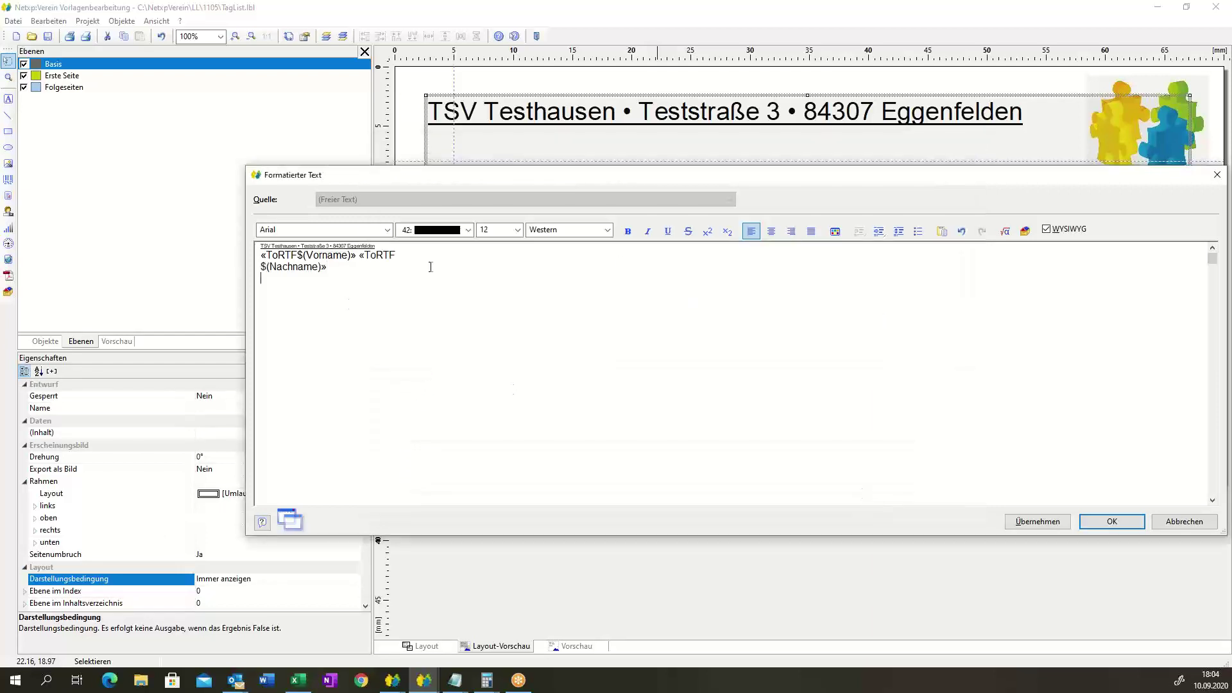
- Insert the Straße variable through the formula editor on the line below the recipient's name
click(1007, 232)
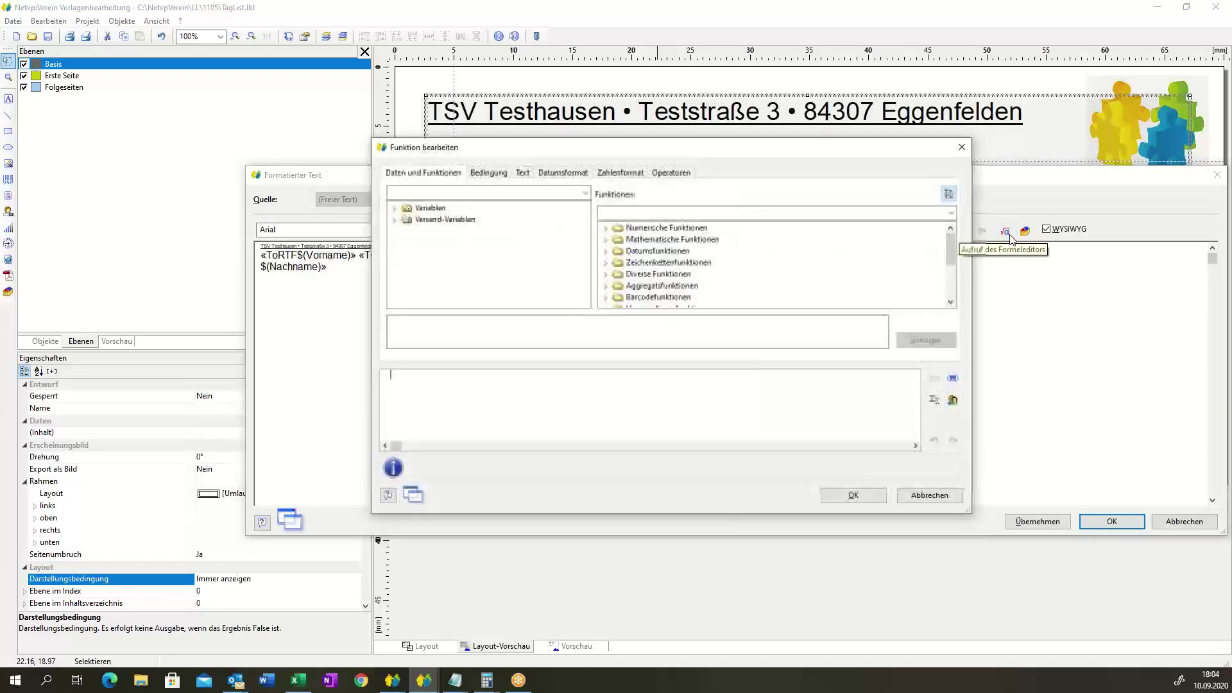
text(Str)
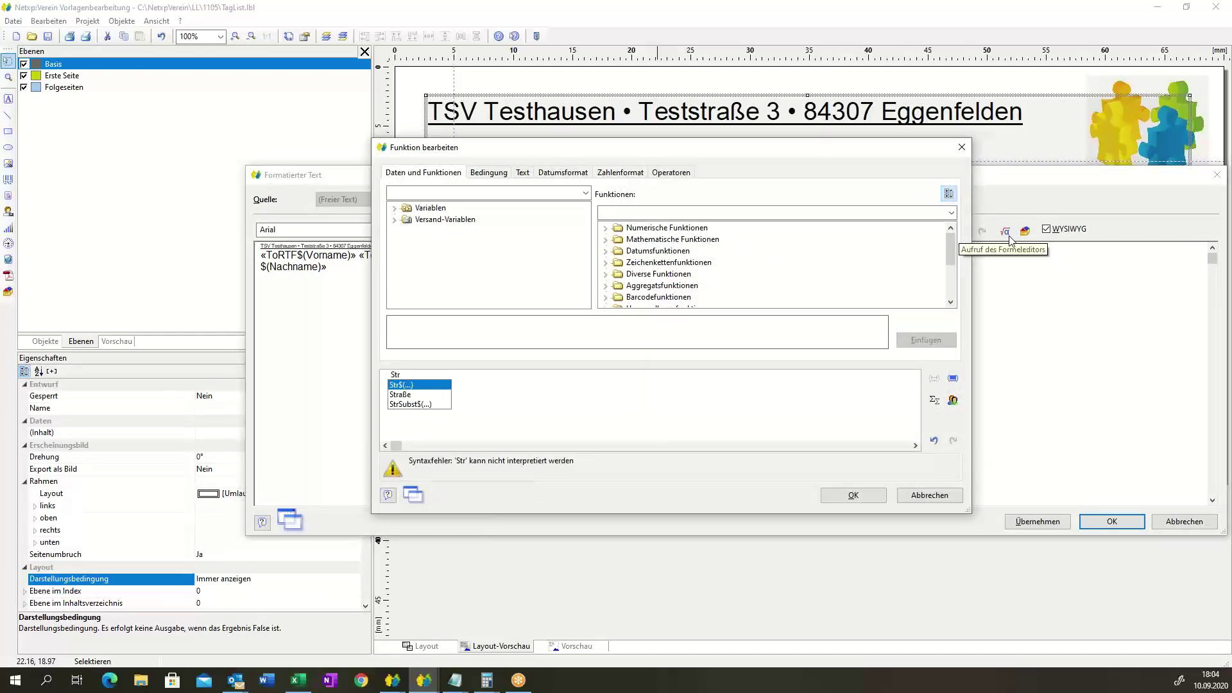
key(Down)
key(Return)
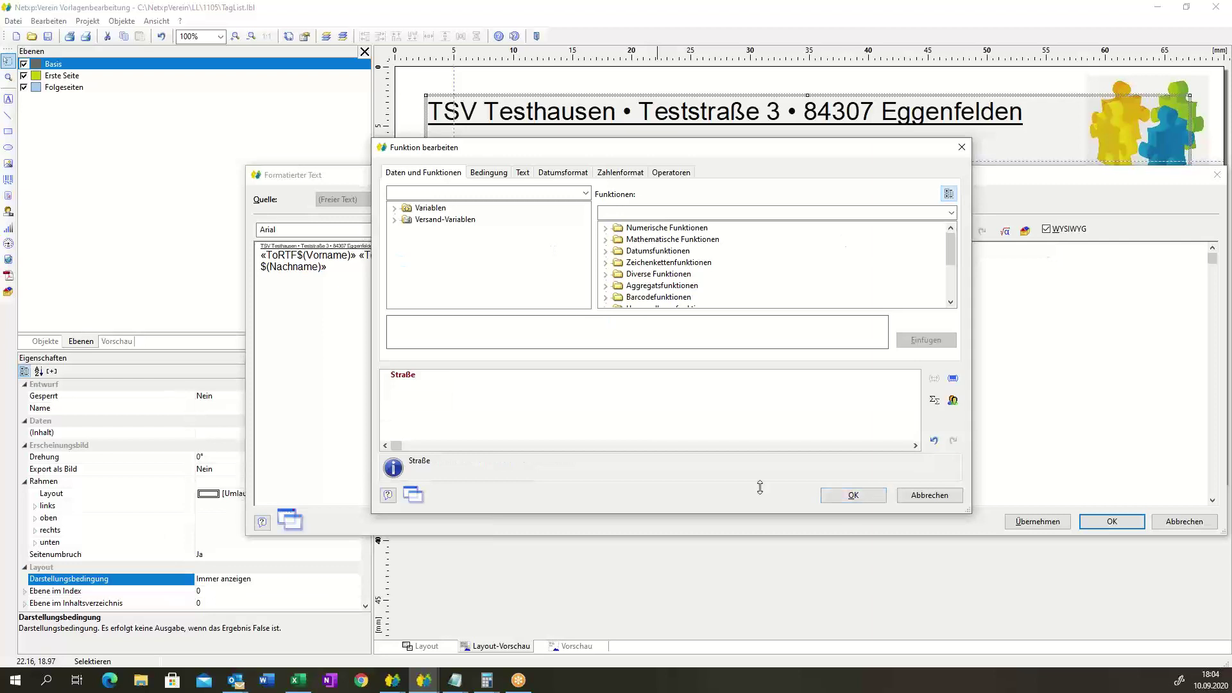
click(854, 495)
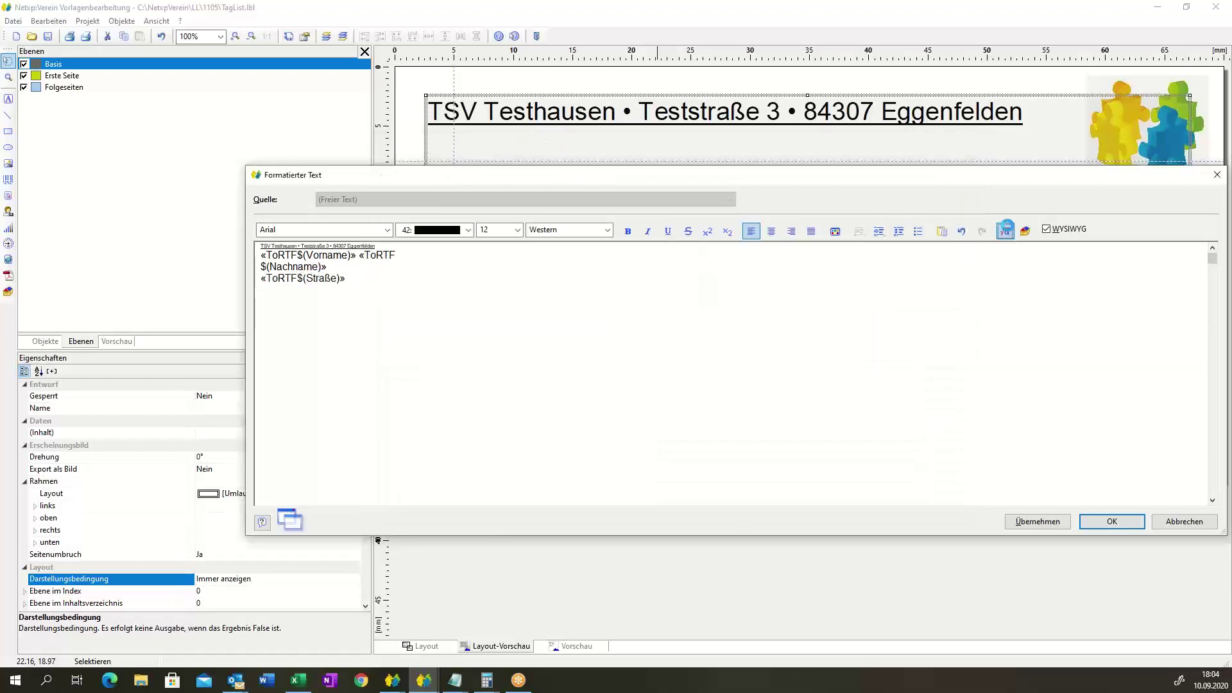
- Insert the plz and ort variables, separated by a space, on the line below the street and apply the formatted text
click(1006, 230)
text(plz)
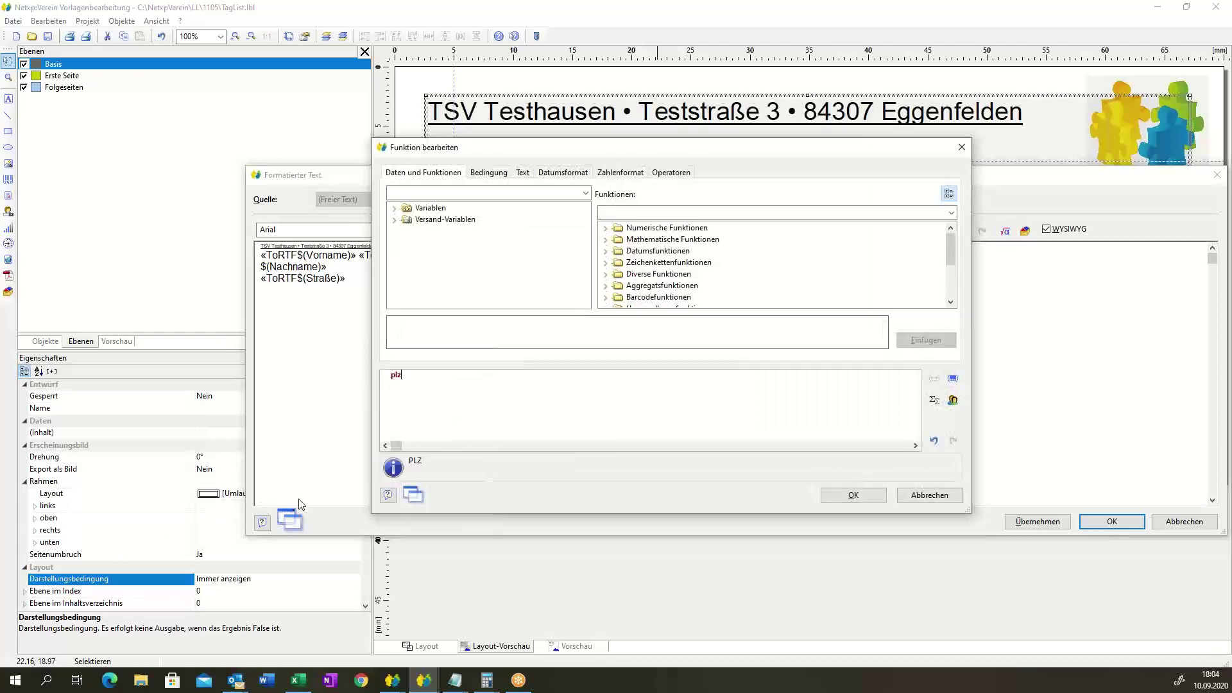
click(842, 494)
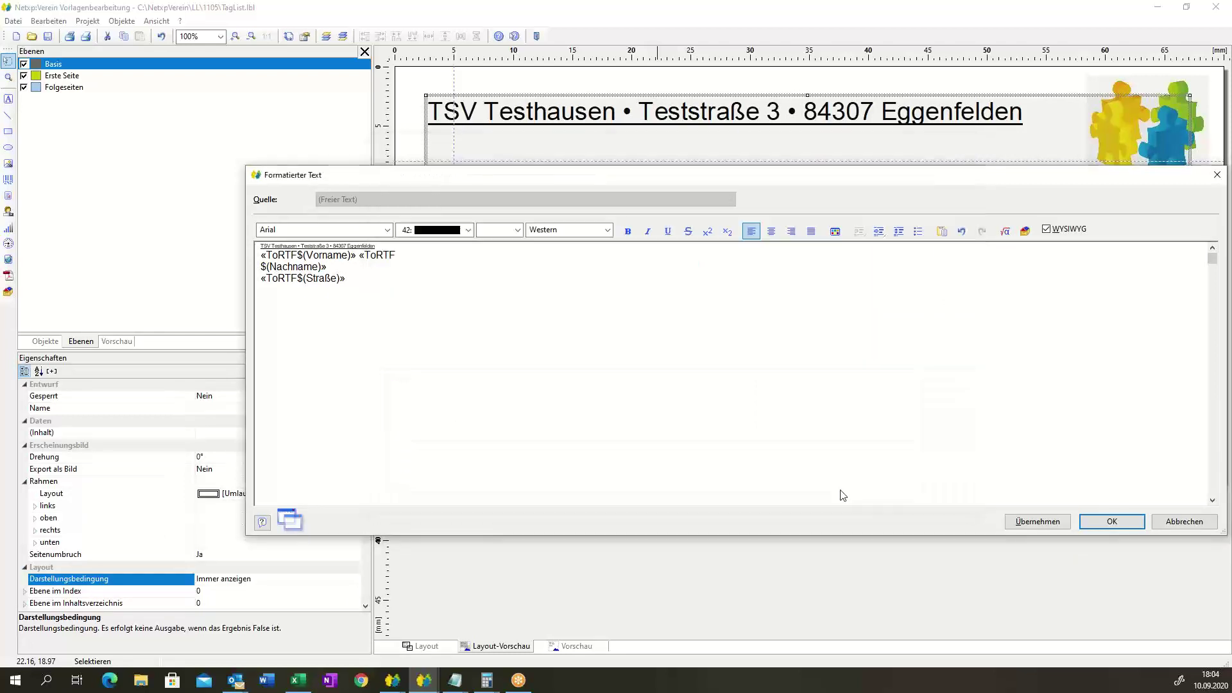
click(1005, 230)
text(ort)
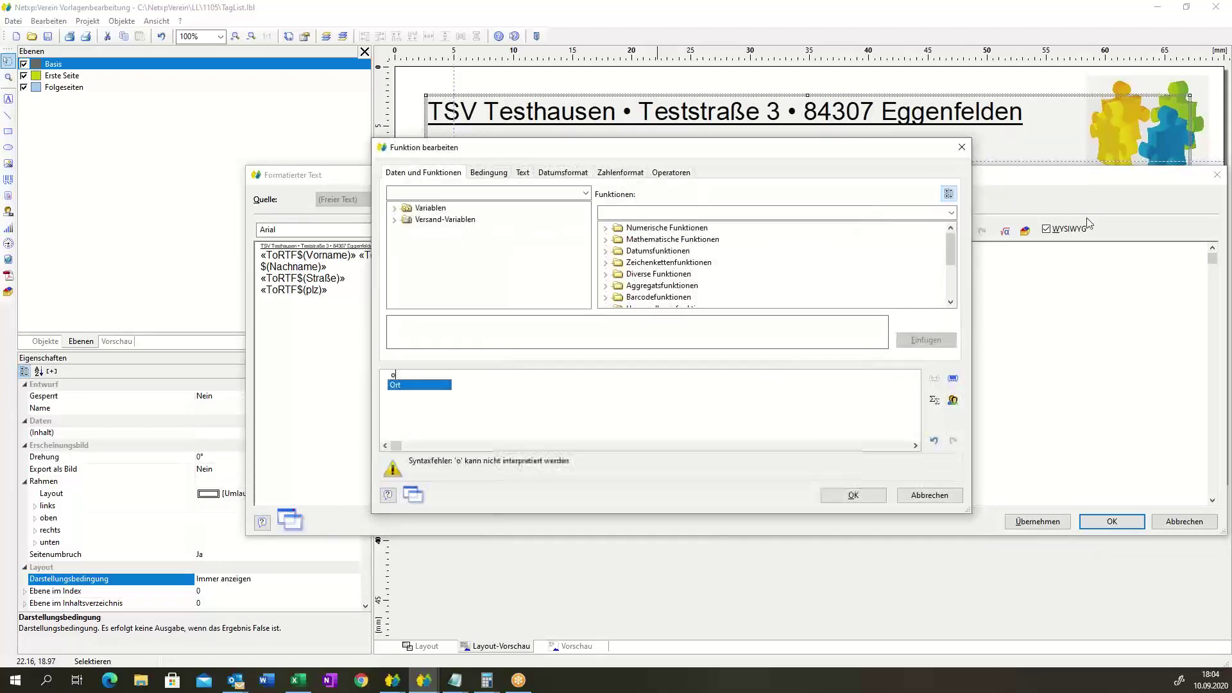
click(883, 499)
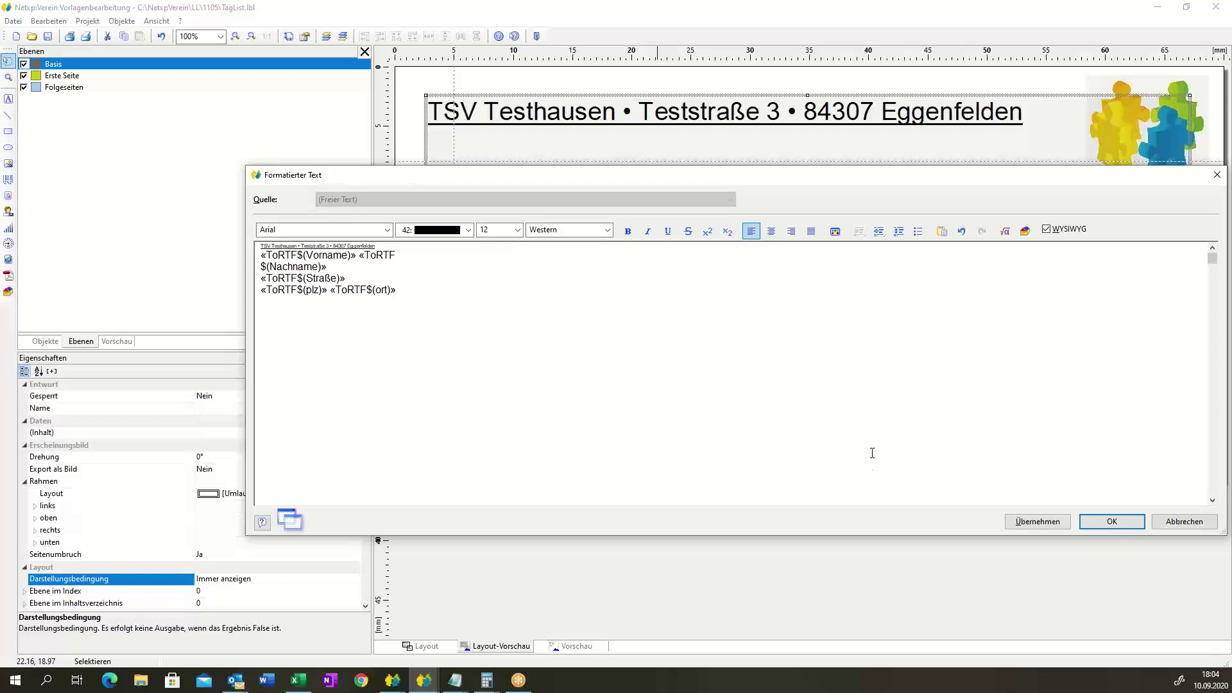
click(1106, 524)
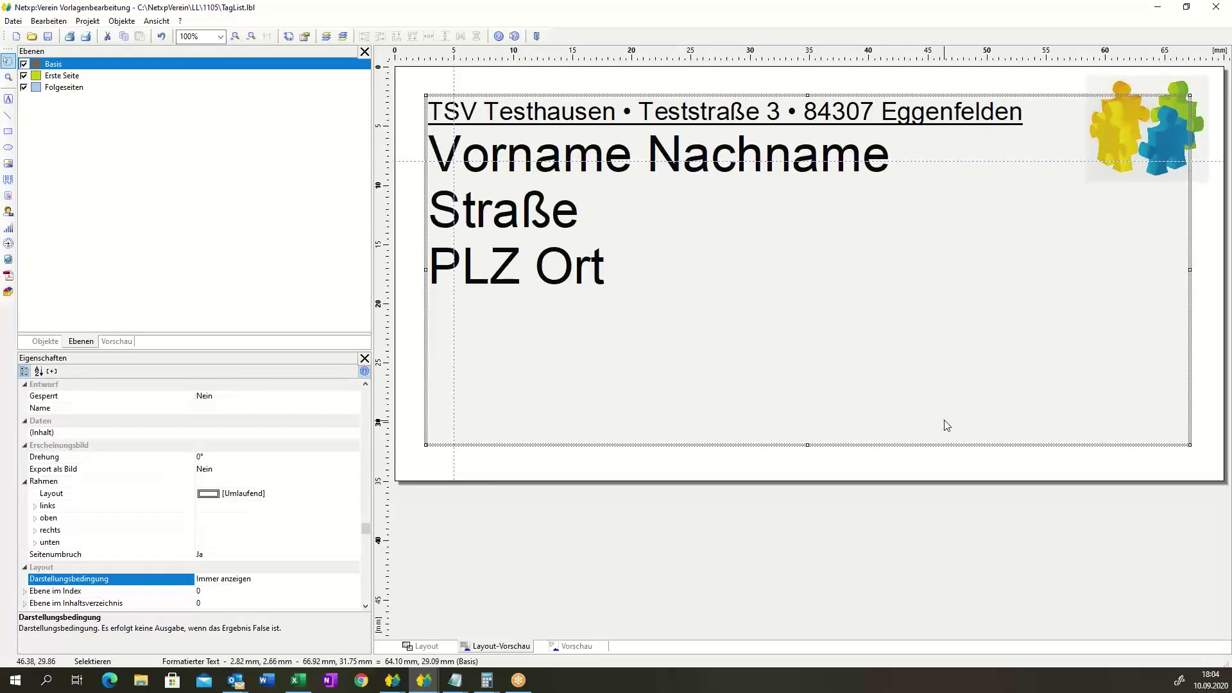
- Set the spacing before the Vorname Nachname paragraph to 0.5 line in the formatted text object and apply it
double_click(755, 335)
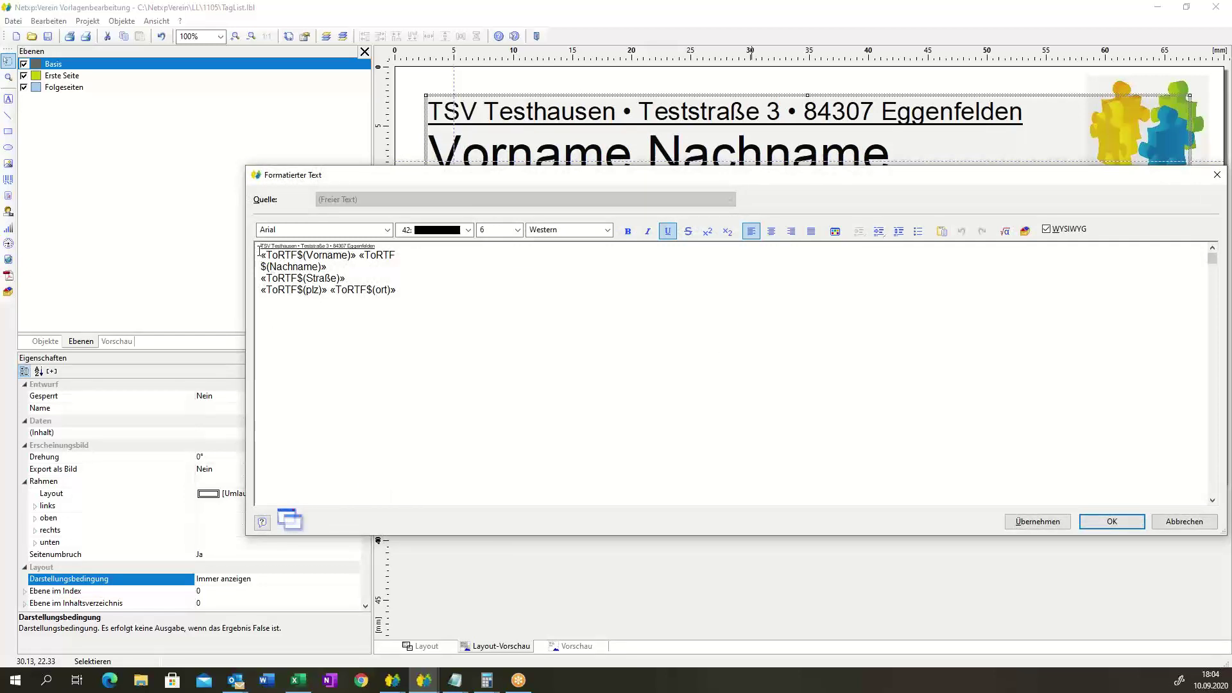
drag(258, 254, 266, 264)
click(312, 257)
click(251, 256)
drag(251, 260, 255, 272)
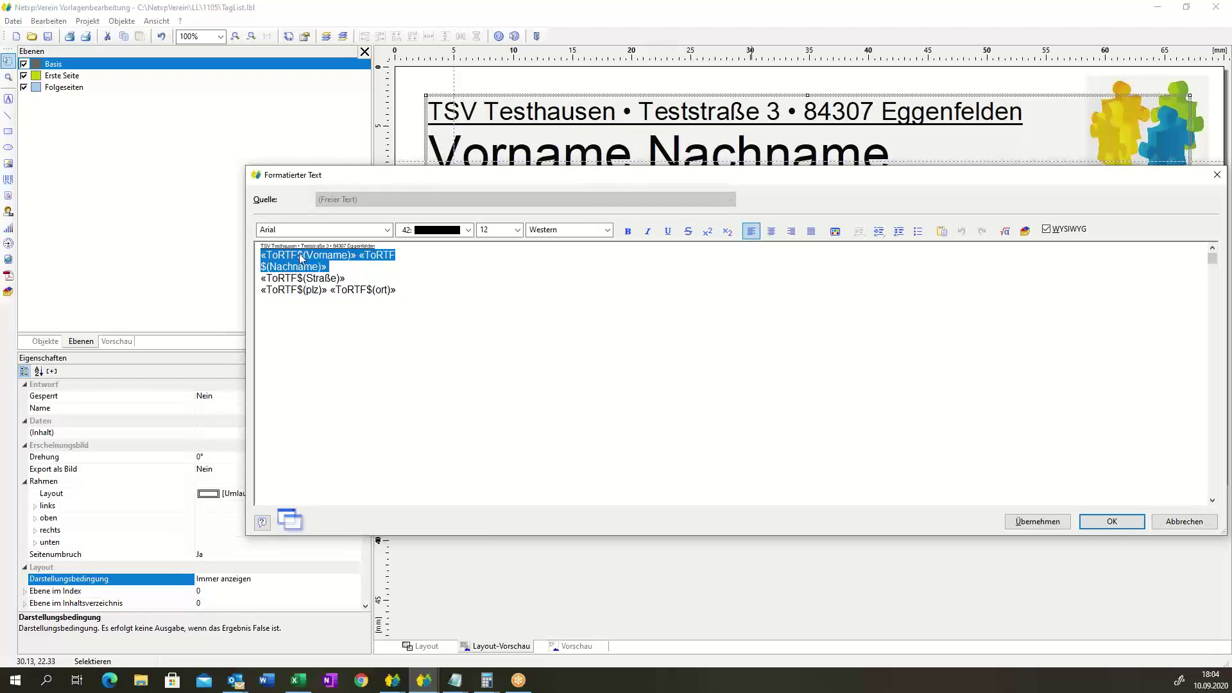
click(898, 232)
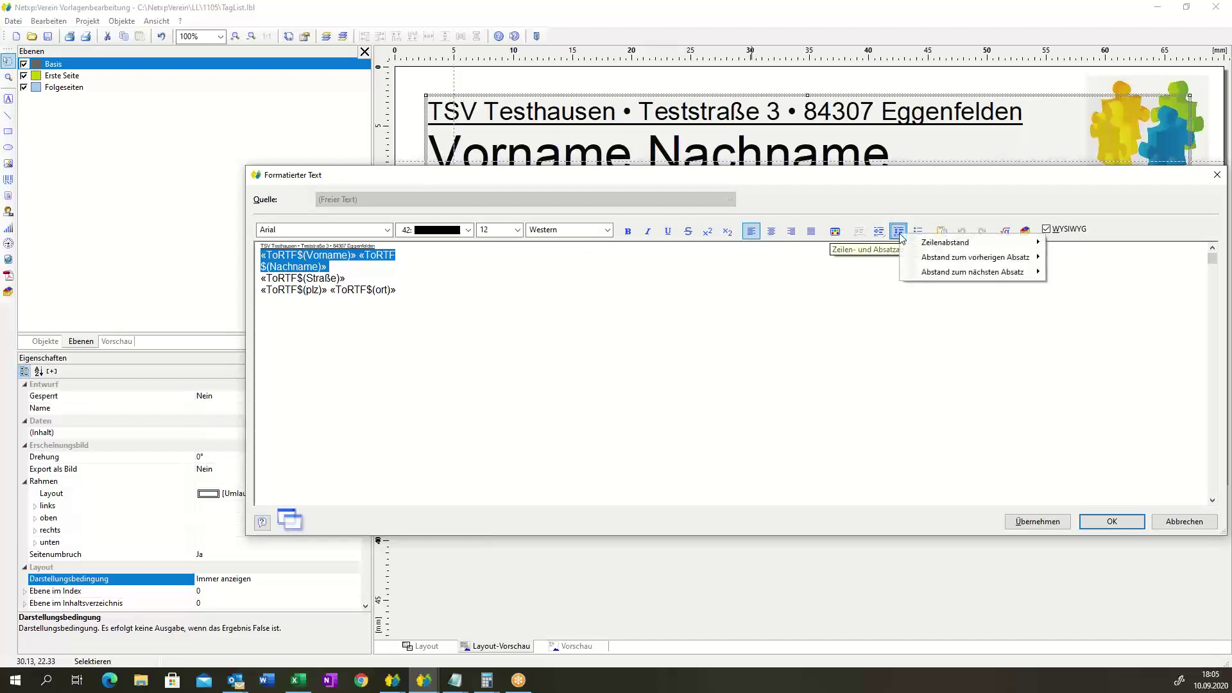
mouse_move(930, 258)
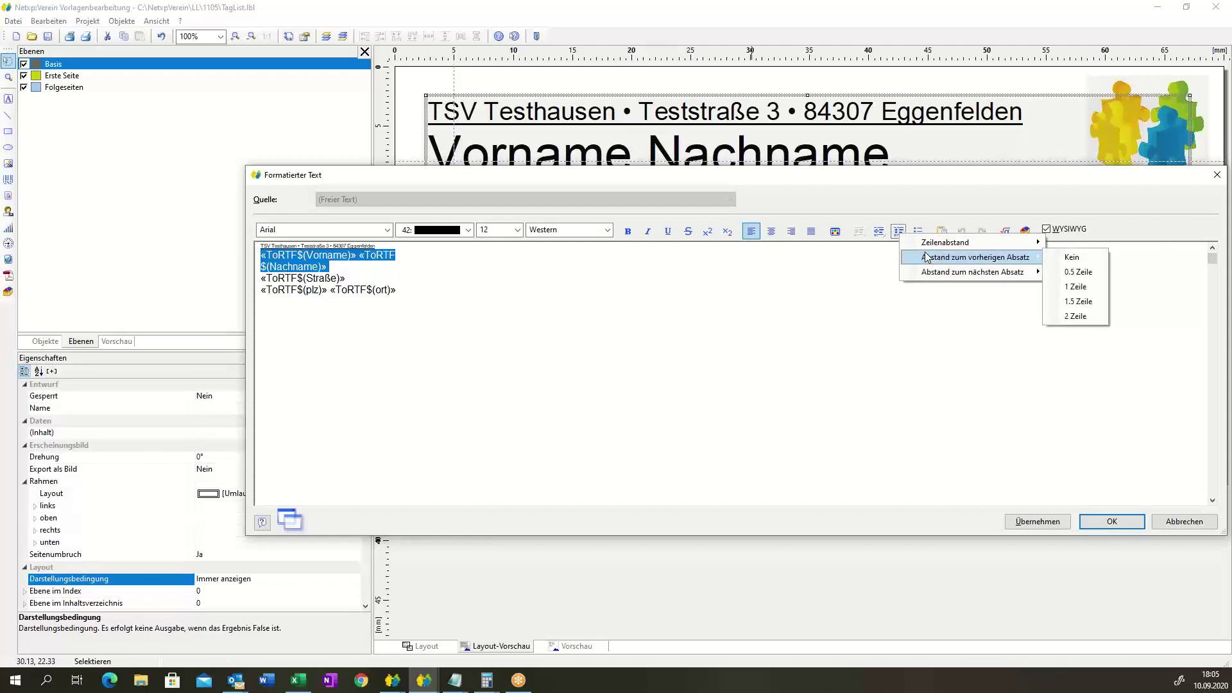
click(1079, 272)
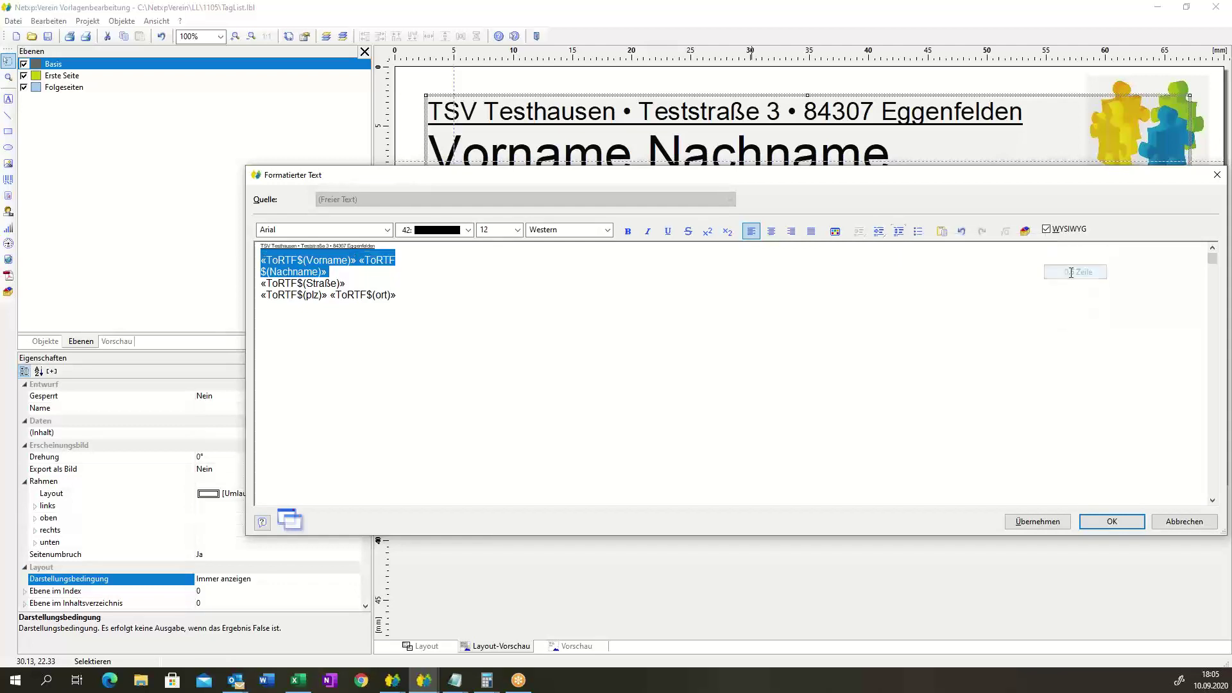
click(1101, 522)
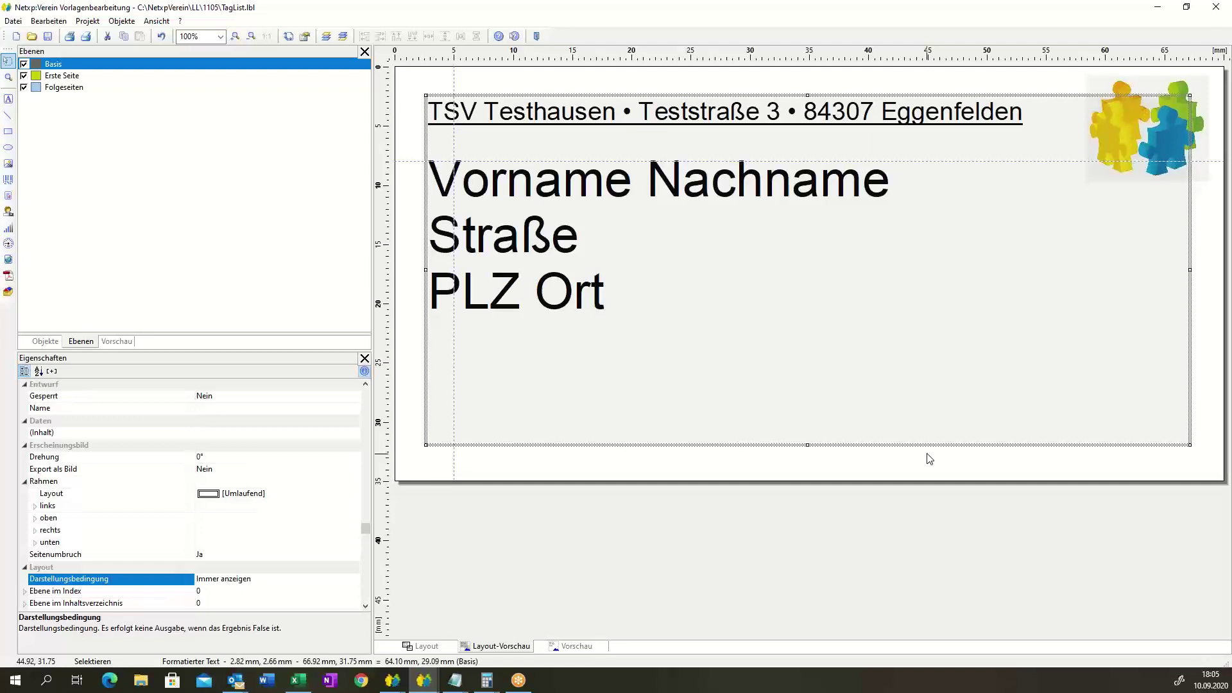
- Save the label layout, close the template designer and name the template "Adressaufkleber Avery 3420"
click(49, 36)
click(1220, 11)
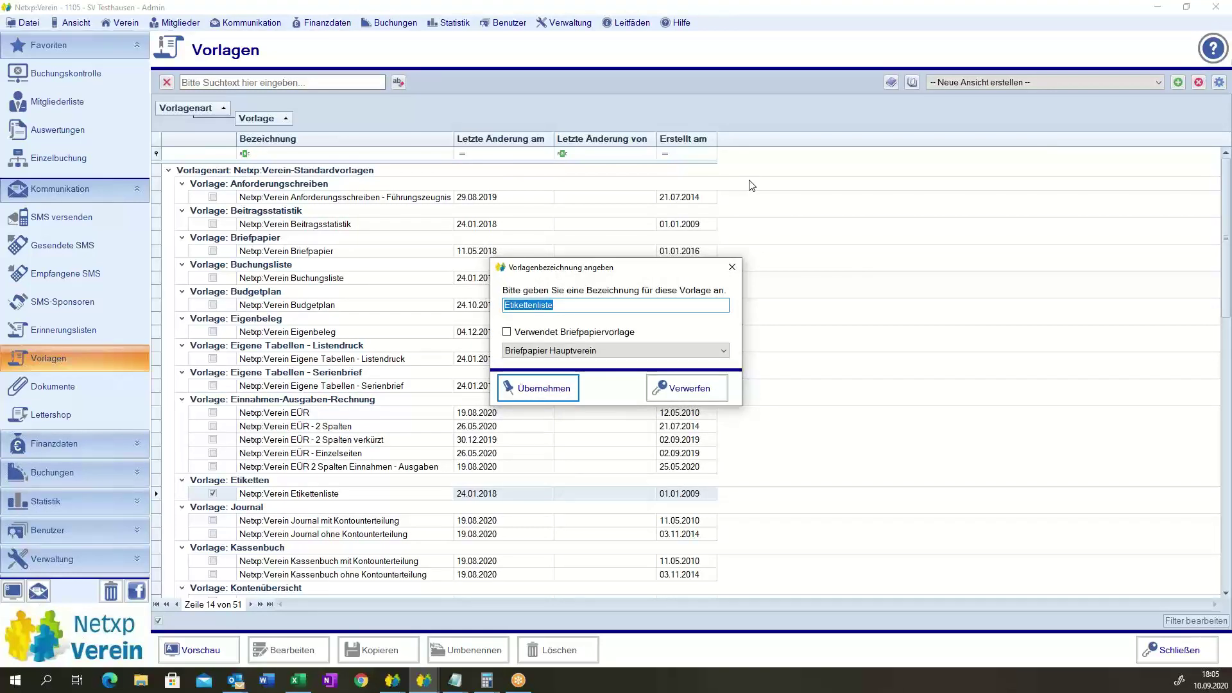
text(Adressaufkleber)
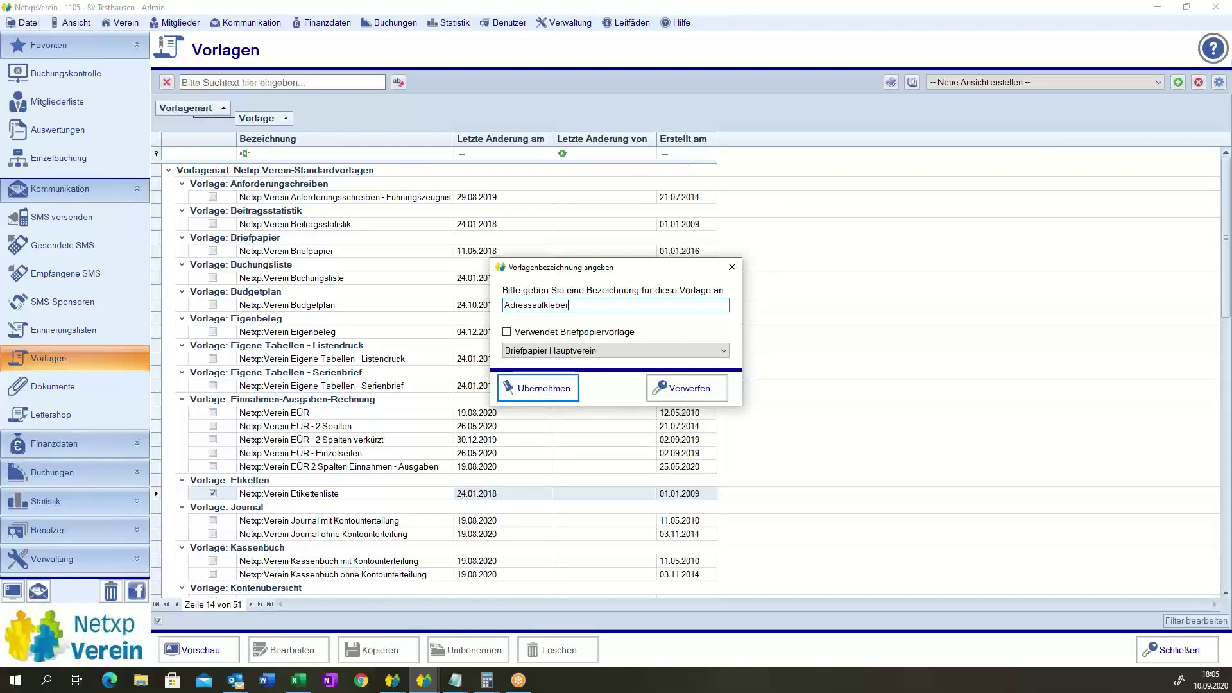
text(Avery3420)
click(569, 305)
click(592, 305)
click(535, 391)
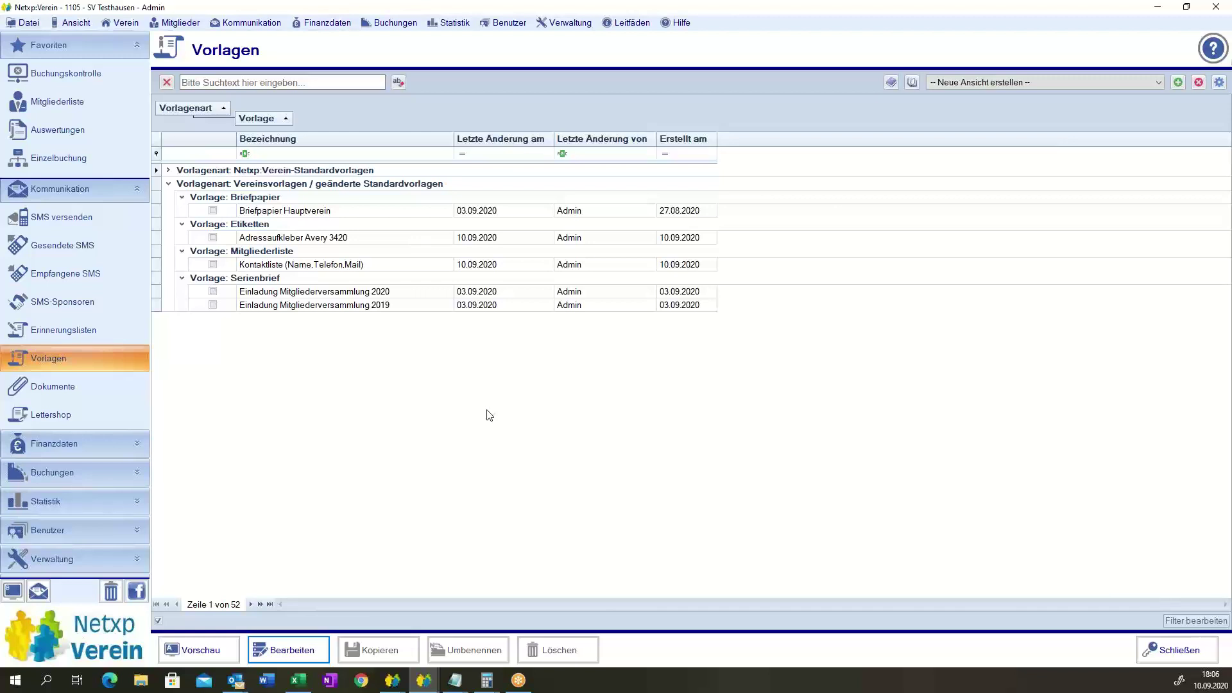
- Open the member list and filter the members to ages 18 to 99
click(54, 106)
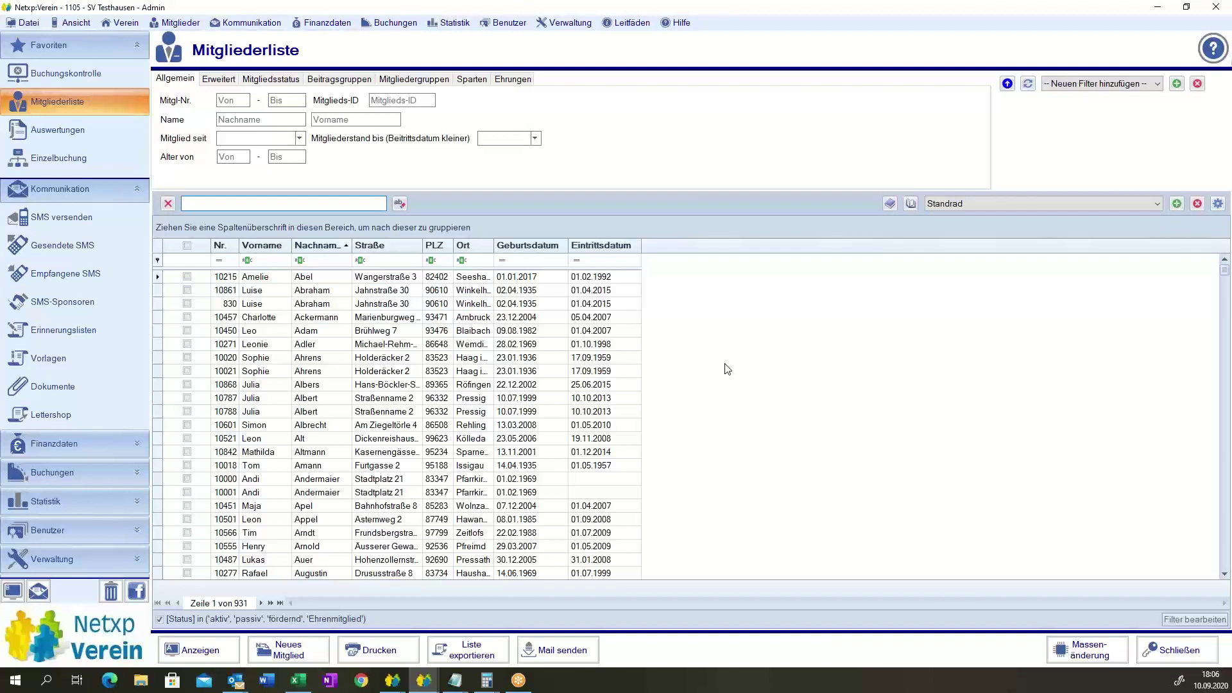
click(529, 260)
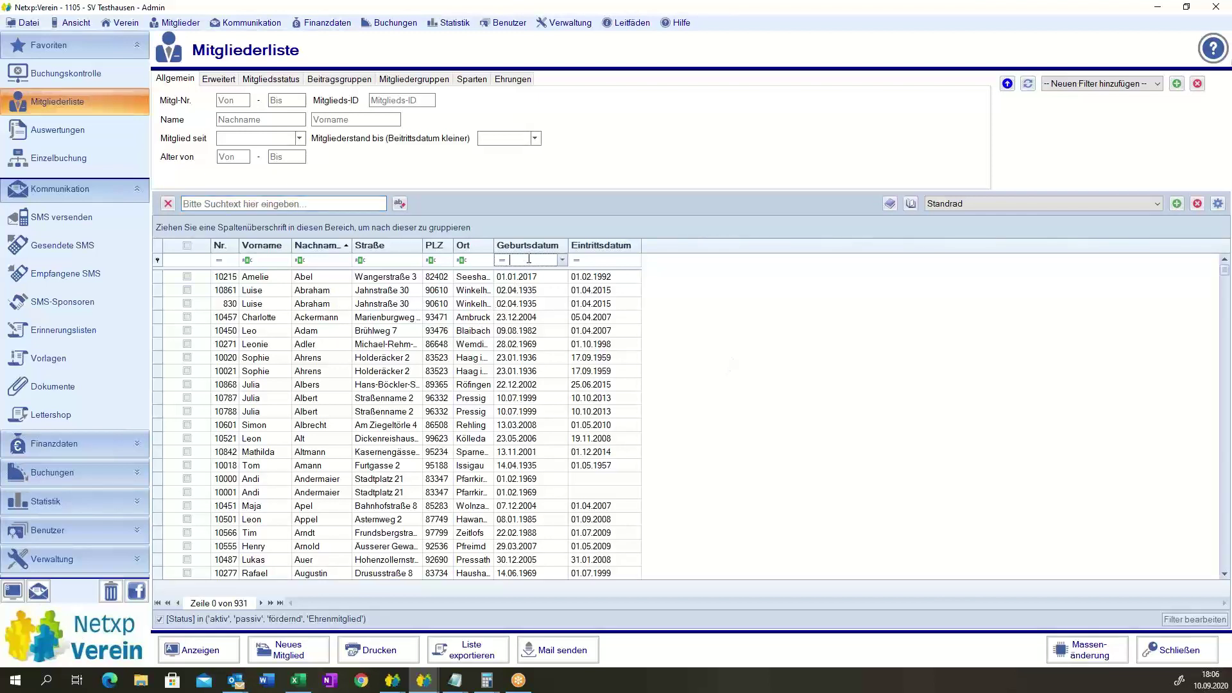
click(234, 157)
text(18)
click(290, 155)
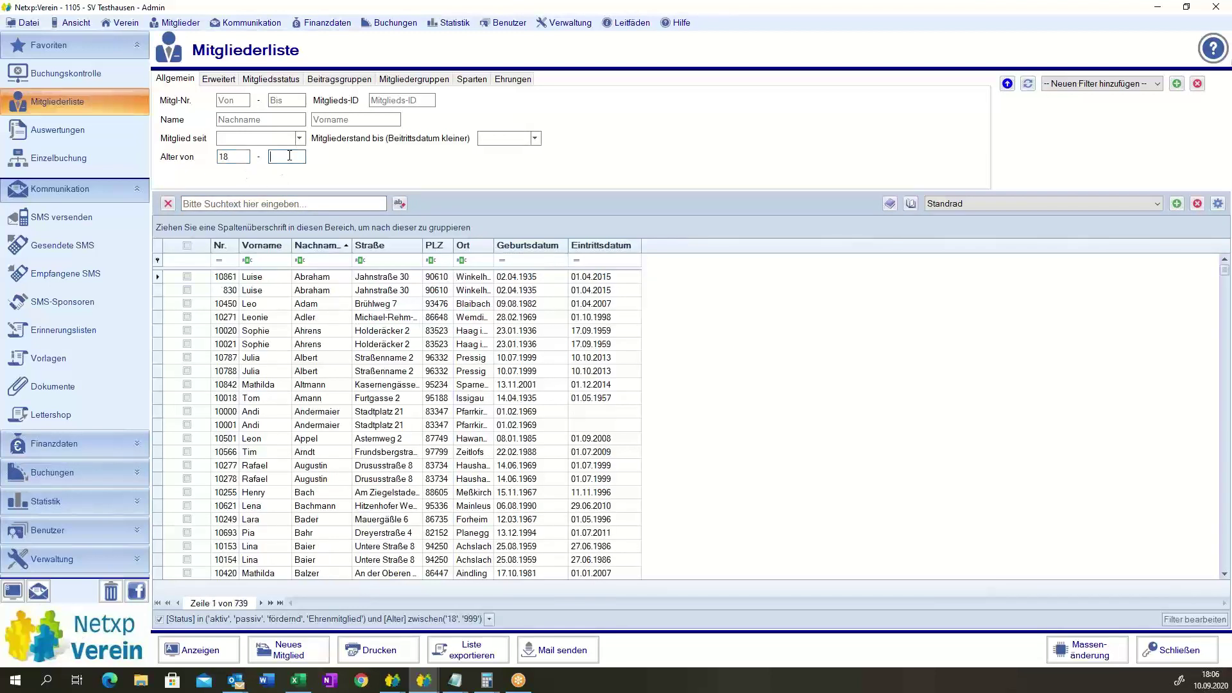
text(75)
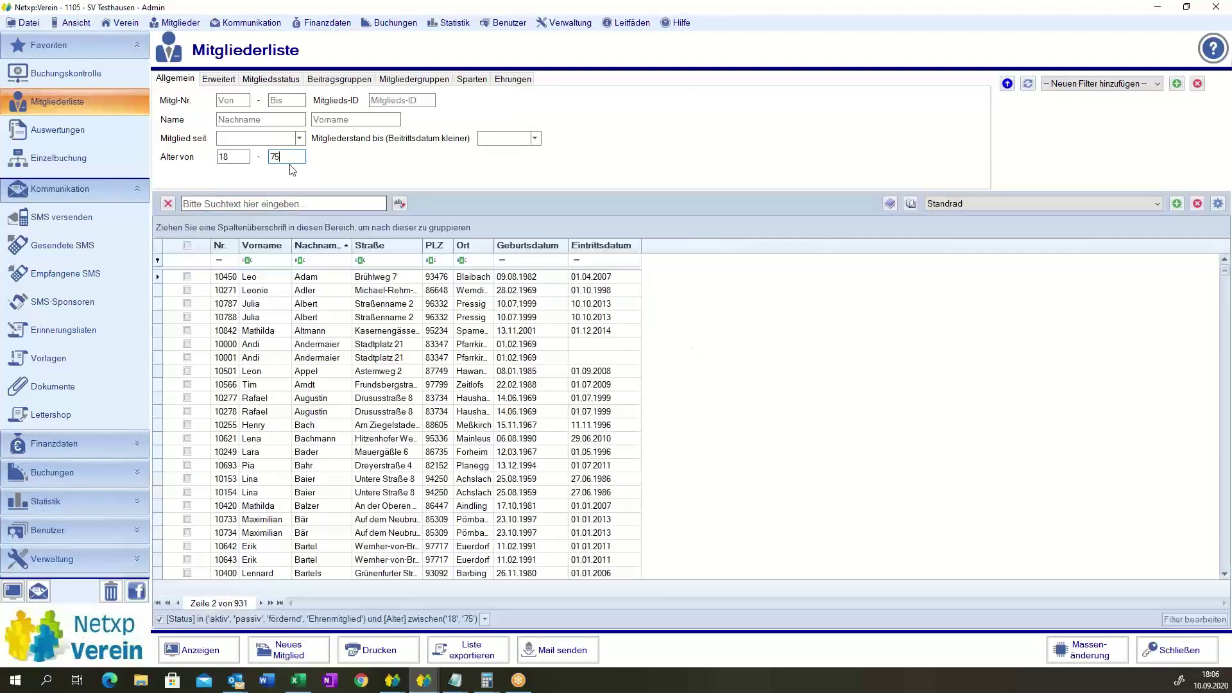
text(99)
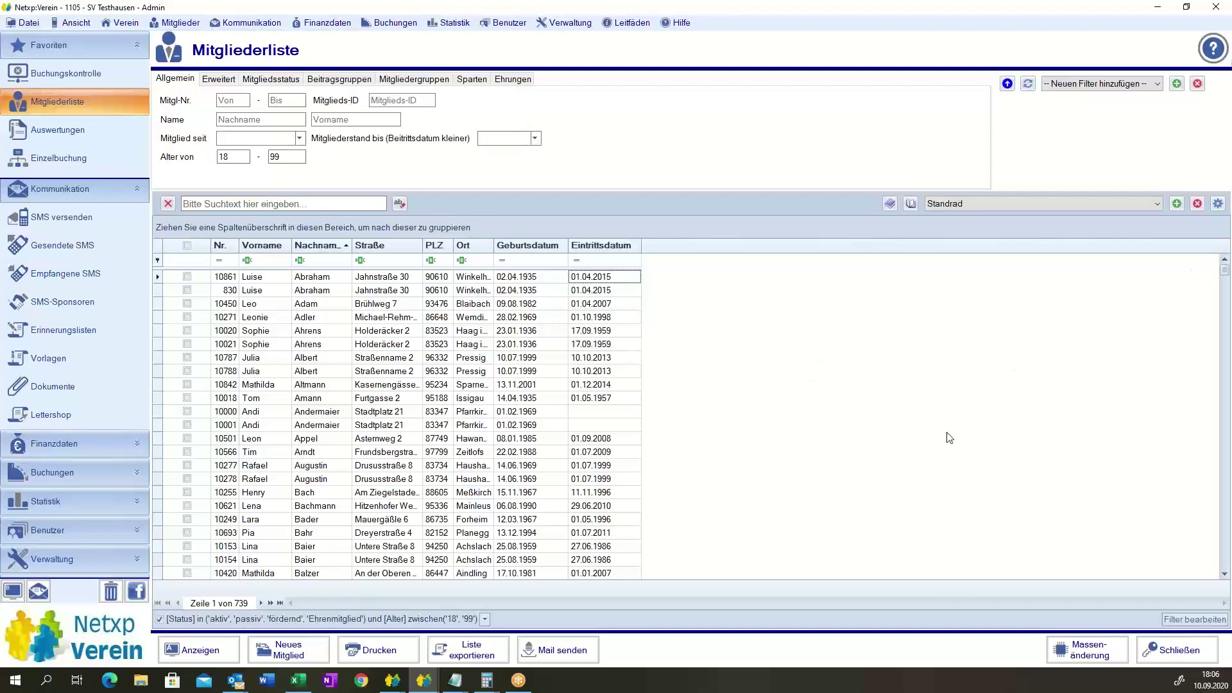
- Filter the Straße column of the member list to entries that are not empty
drag(1223, 276, 817, 305)
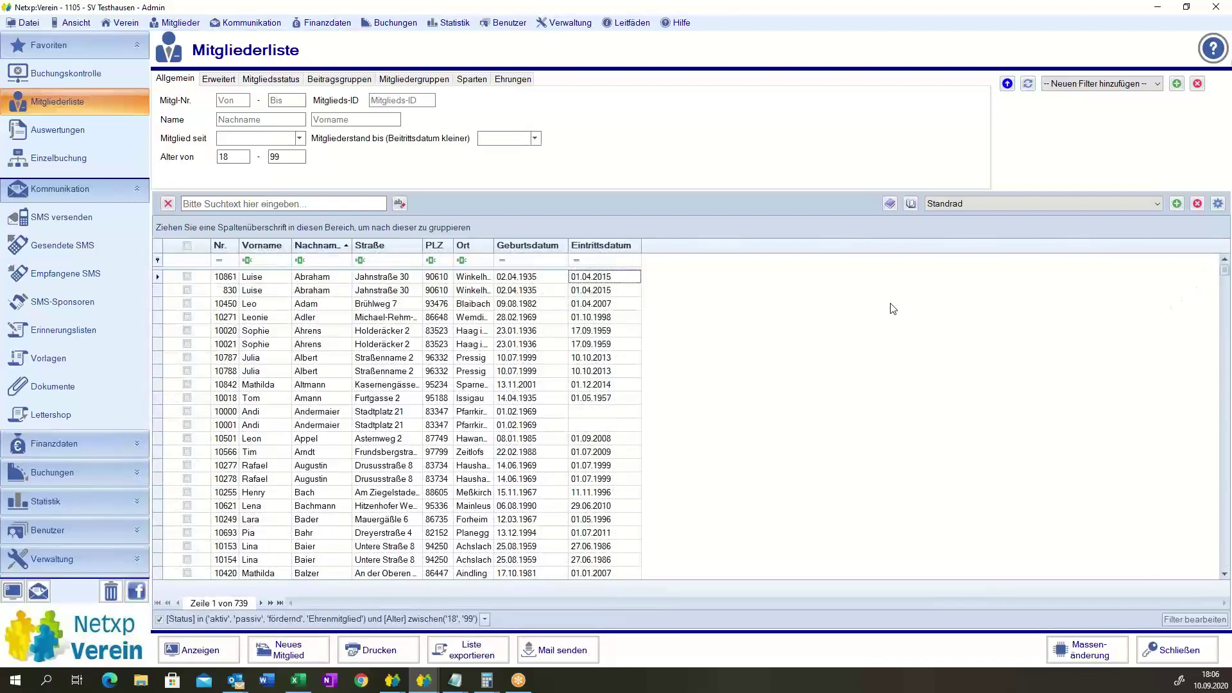
click(360, 260)
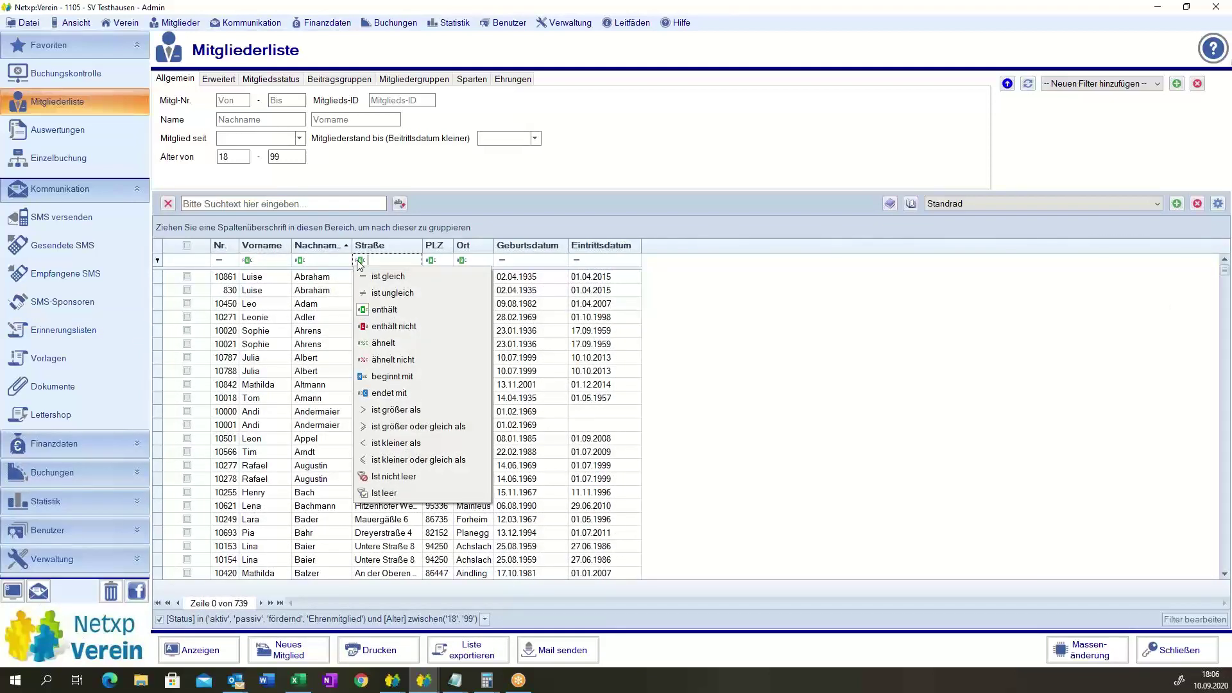
click(395, 476)
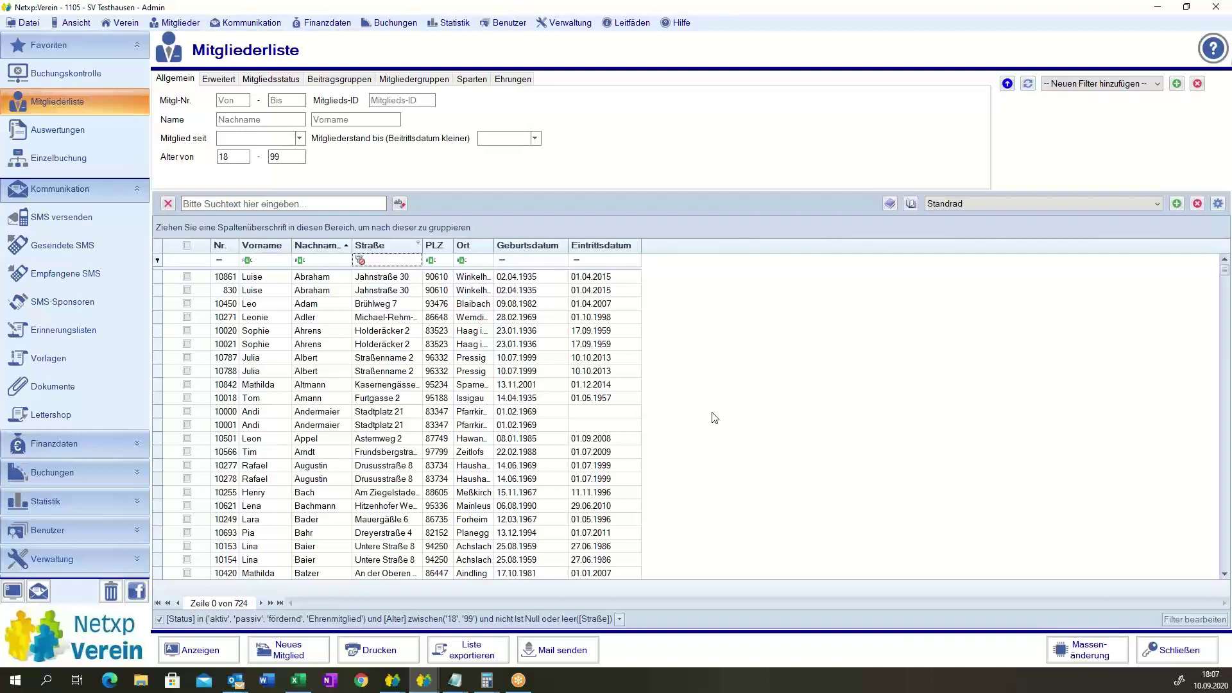
- Start a print of the filtered members as Etiketten (Vorlagendesigner) and continue to the label recipient list
click(359, 653)
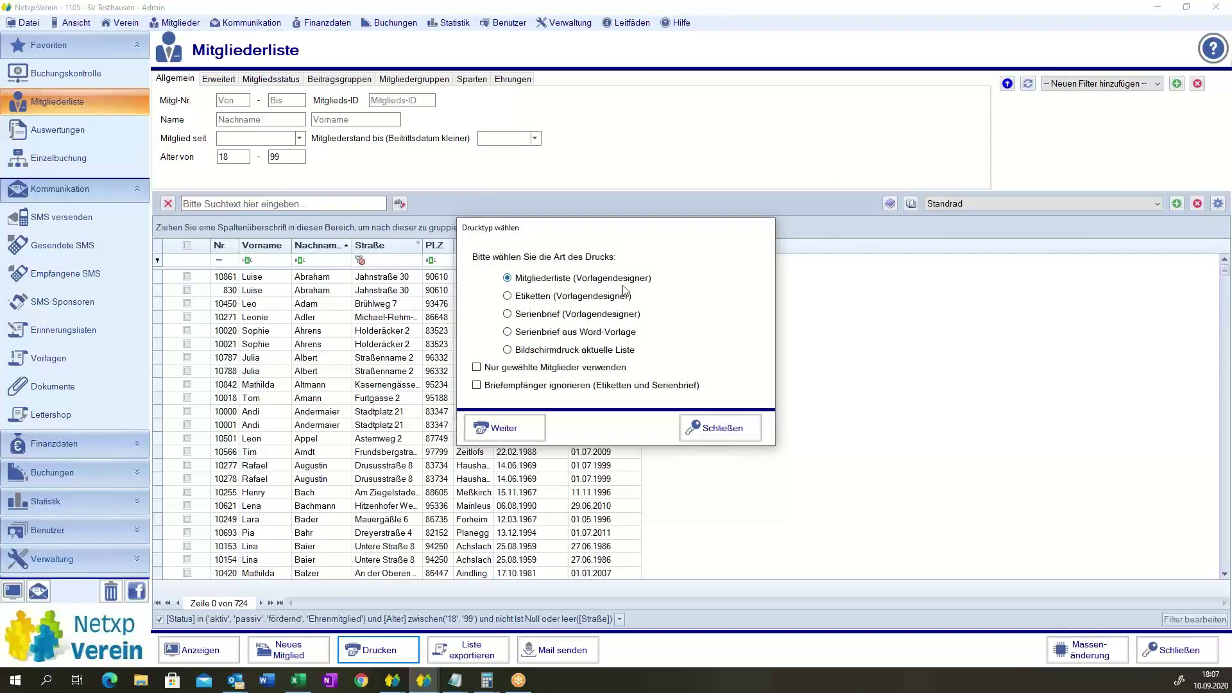
click(553, 299)
click(508, 434)
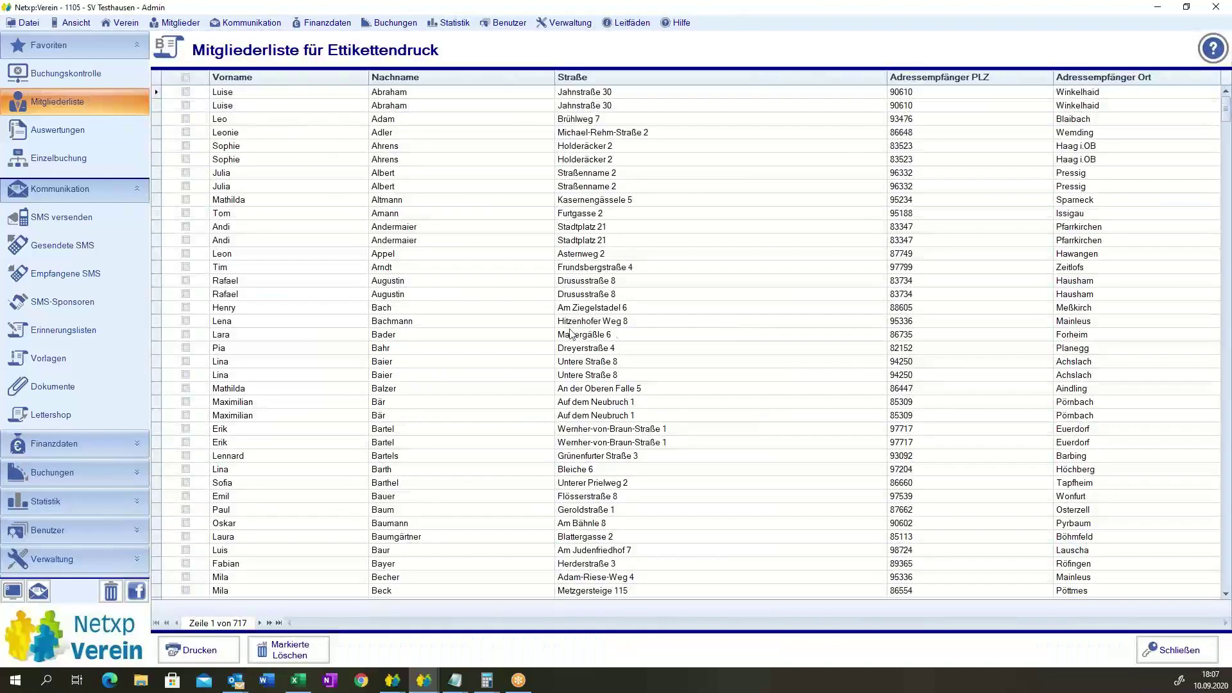
- Delete the first six entries from the label recipient list, then the duplicate recipient entry in row 21
drag(157, 96, 159, 159)
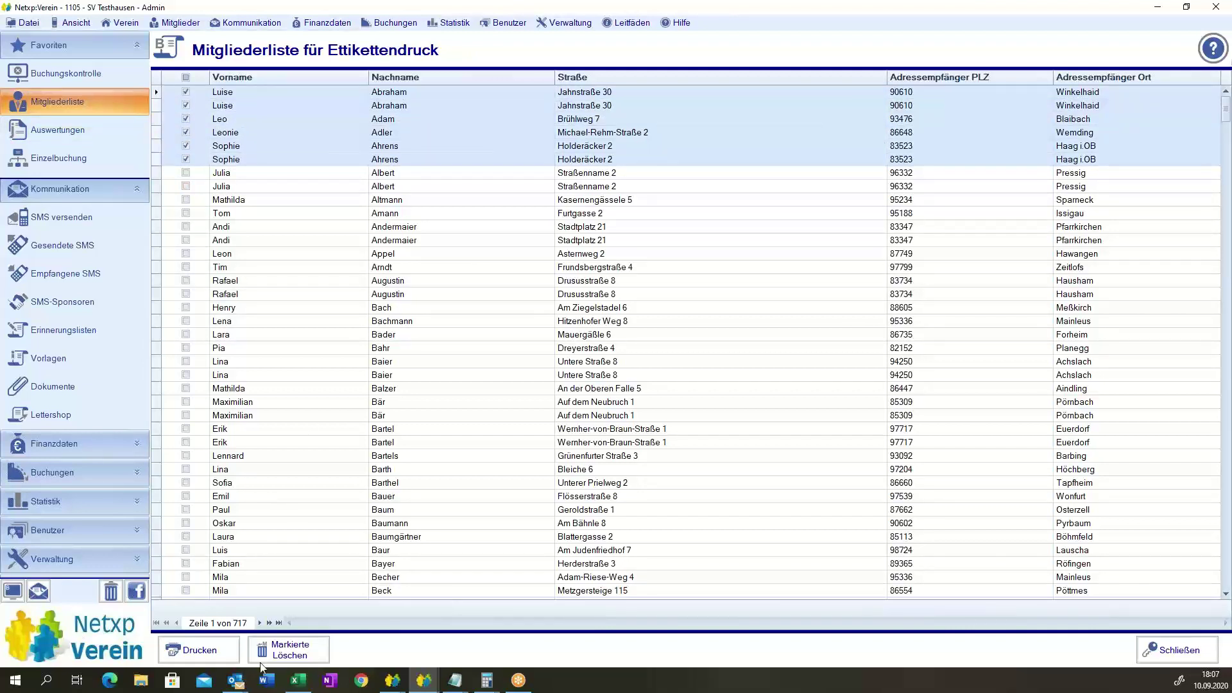
click(289, 650)
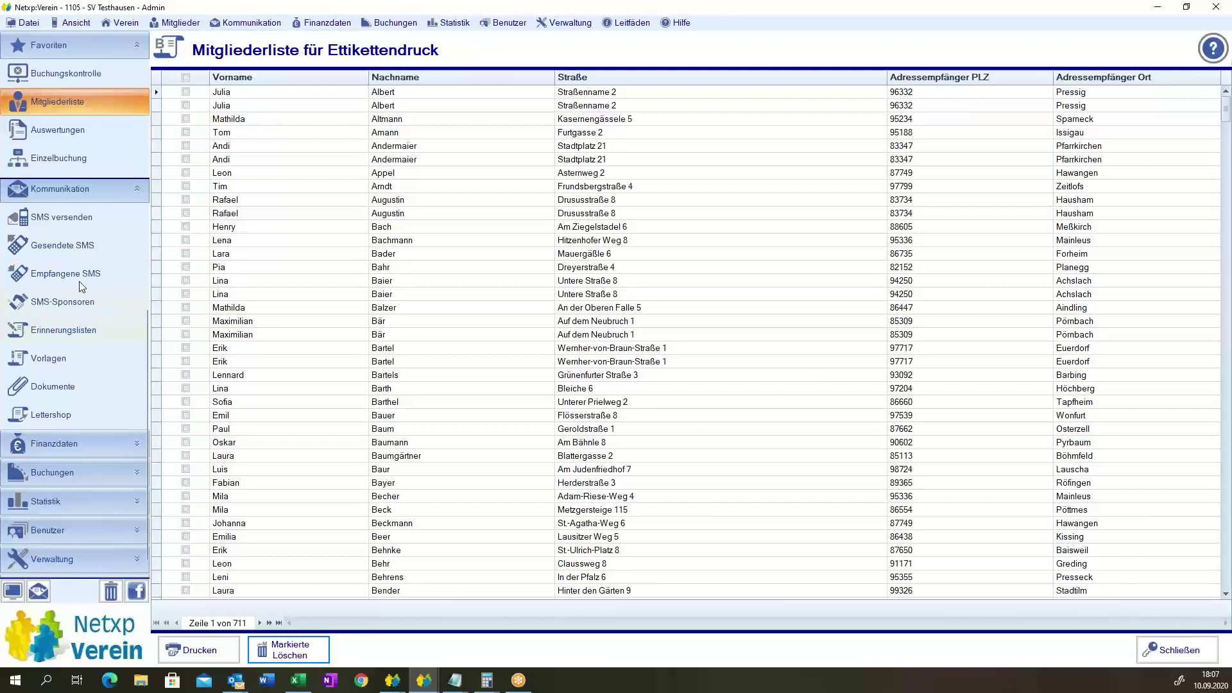
click(186, 361)
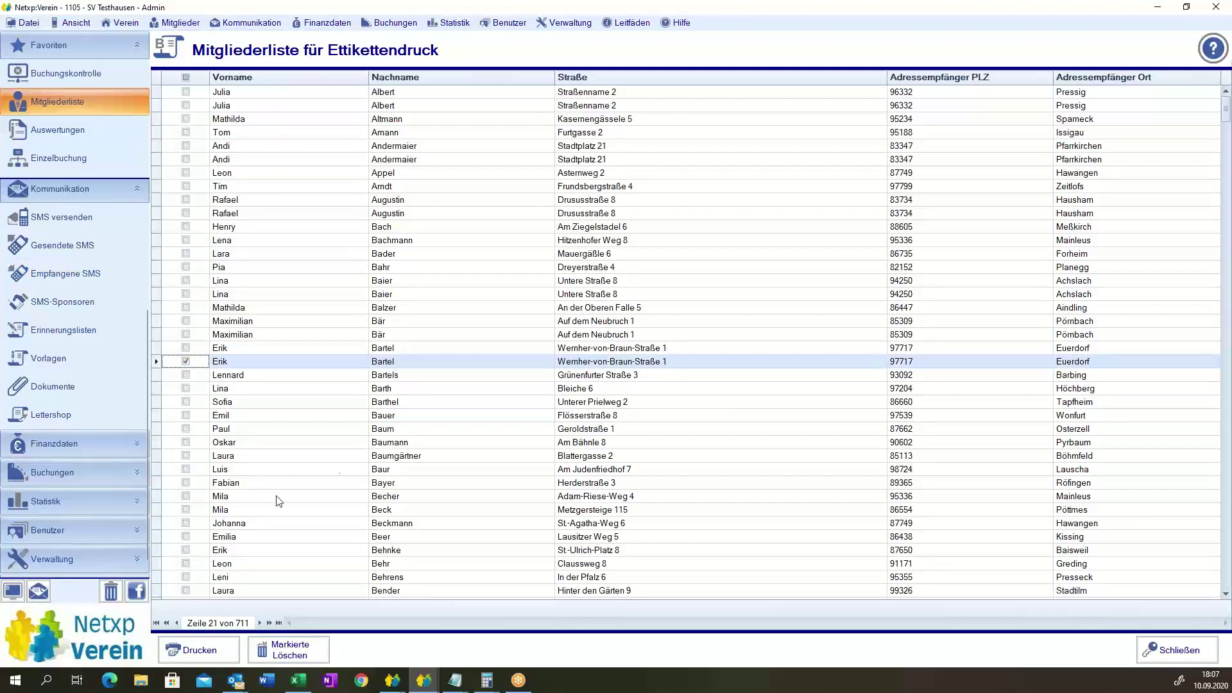
click(289, 650)
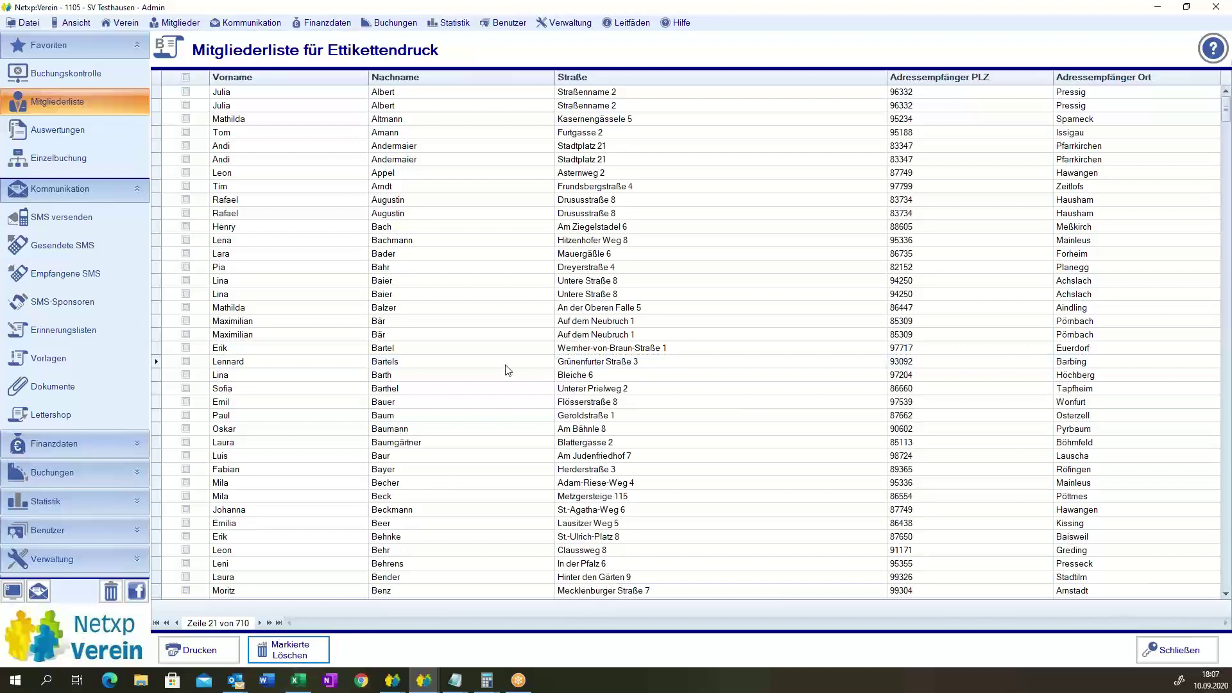
- Start the label print with the Adressaufkleber Avery 3420 template, without saving it in document management, and open the output target choices
click(197, 649)
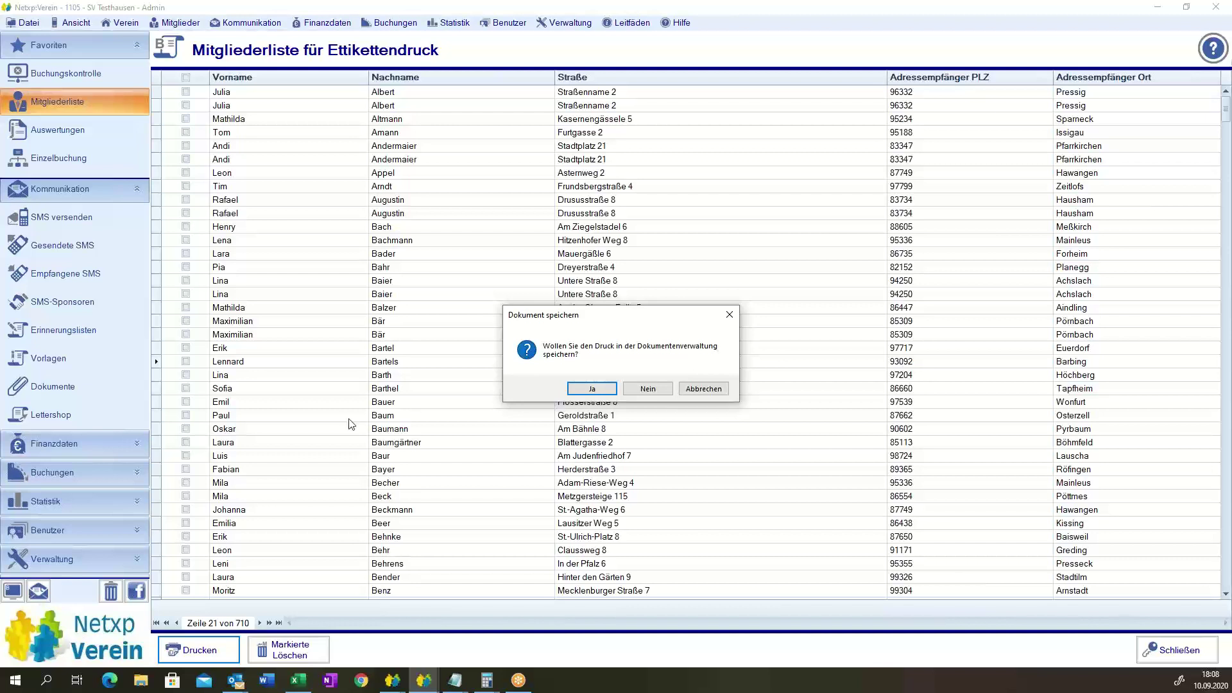
click(649, 389)
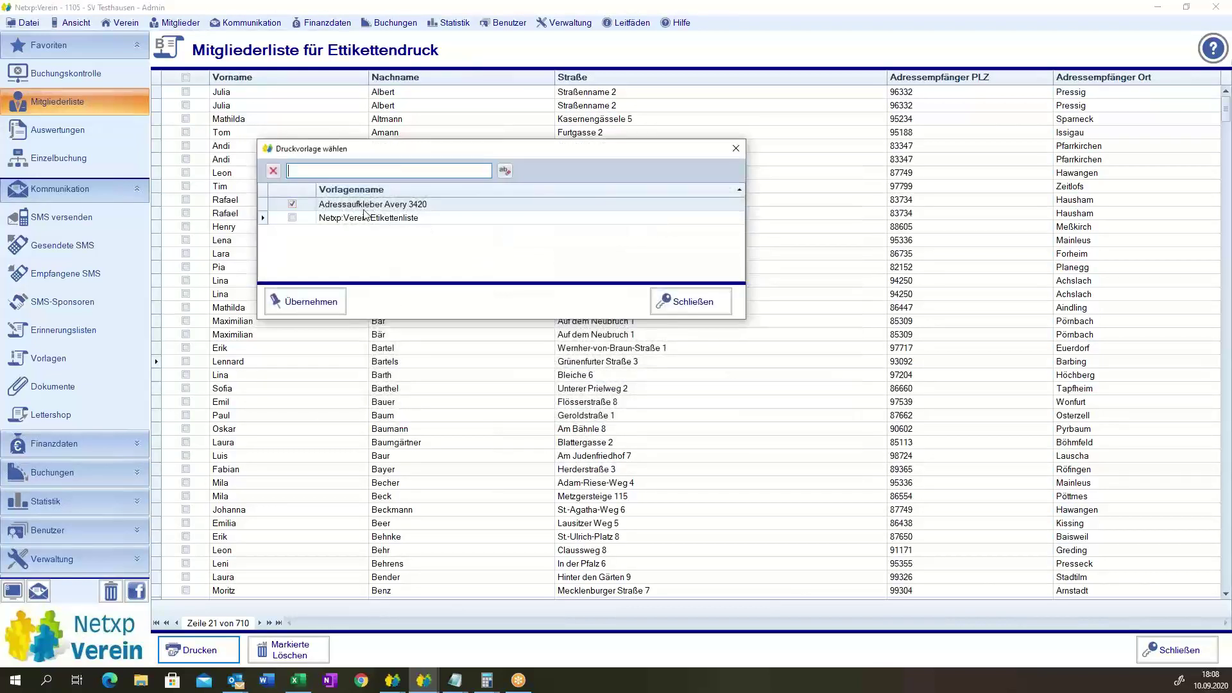
click(310, 300)
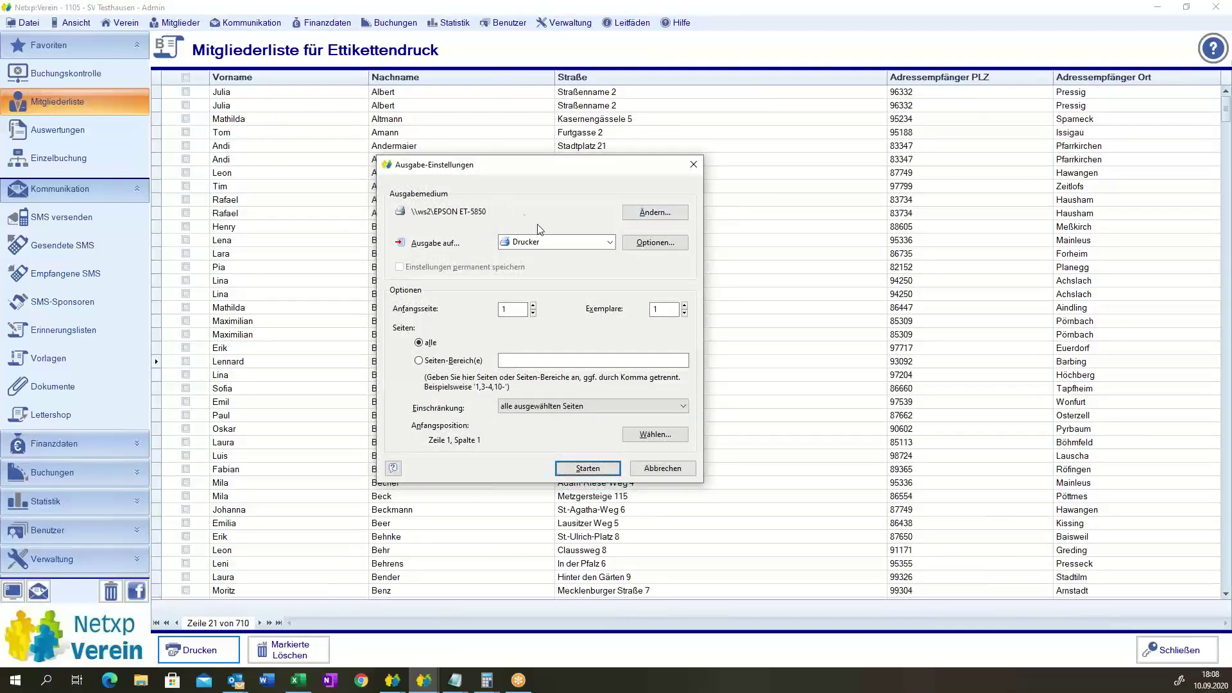
click(546, 243)
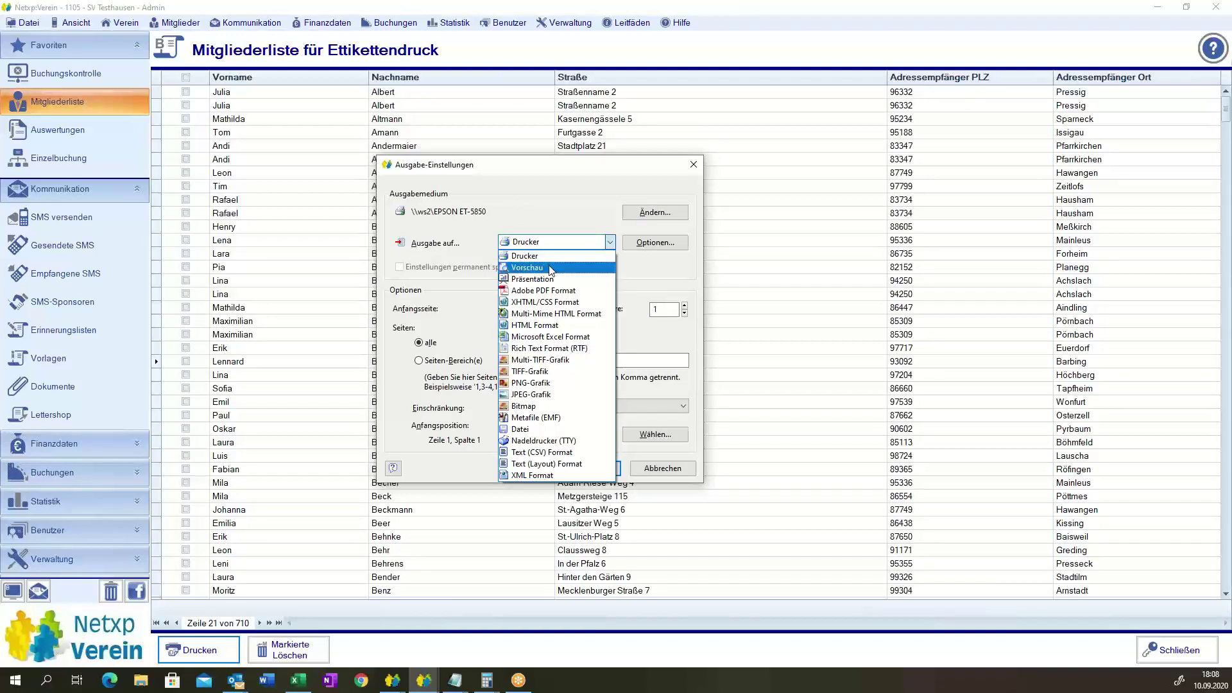